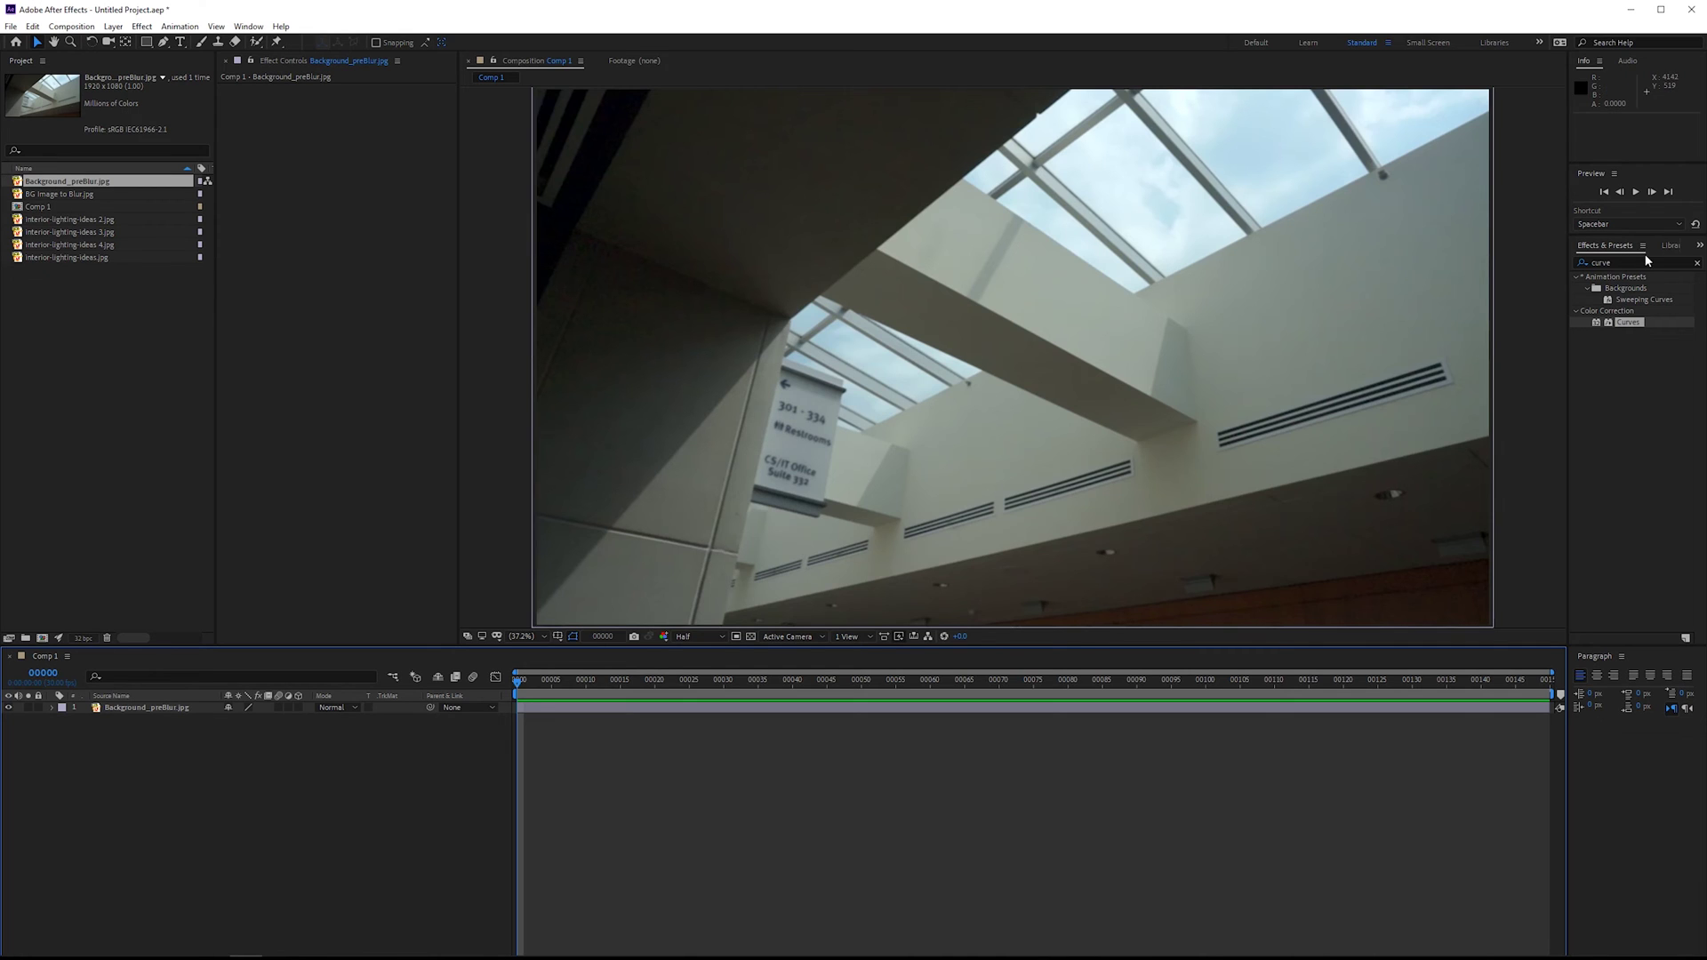
# Apply Gaussian Blur to the skylight photo and raise Blurriness to about 456
pyautogui.hotkey('ctrl', '5')
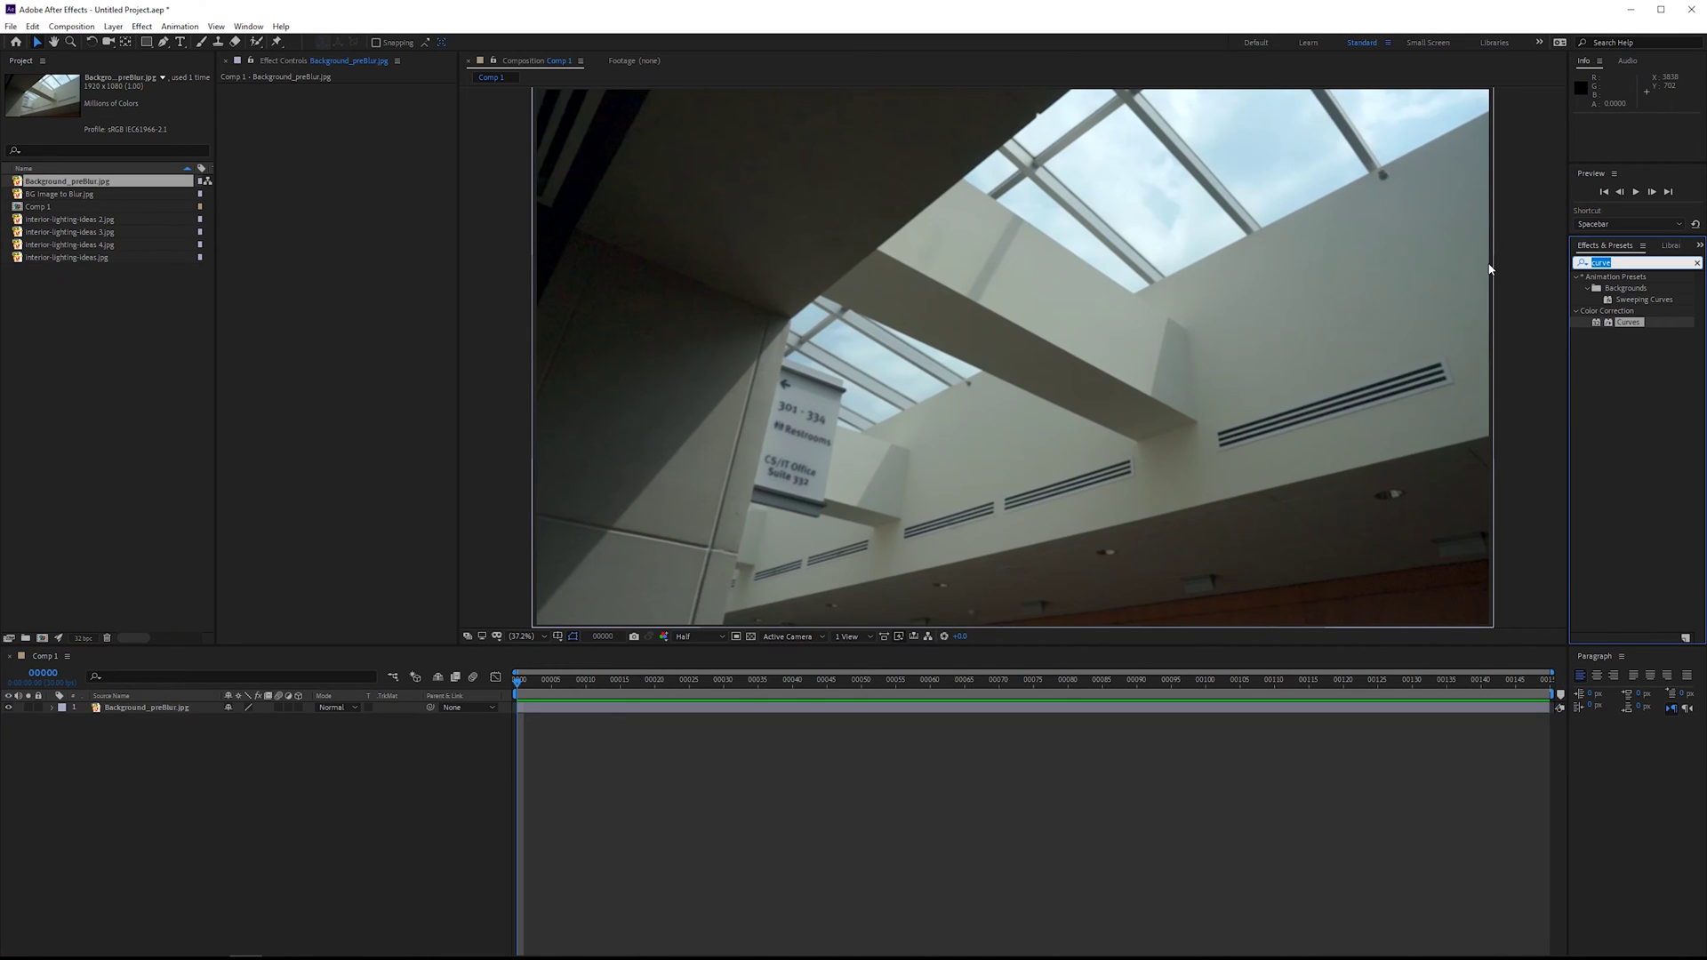
pyautogui.press('BackSpace')
pyautogui.press('BackSpace')
pyautogui.press('BackSpace')
pyautogui.press('BackSpace')
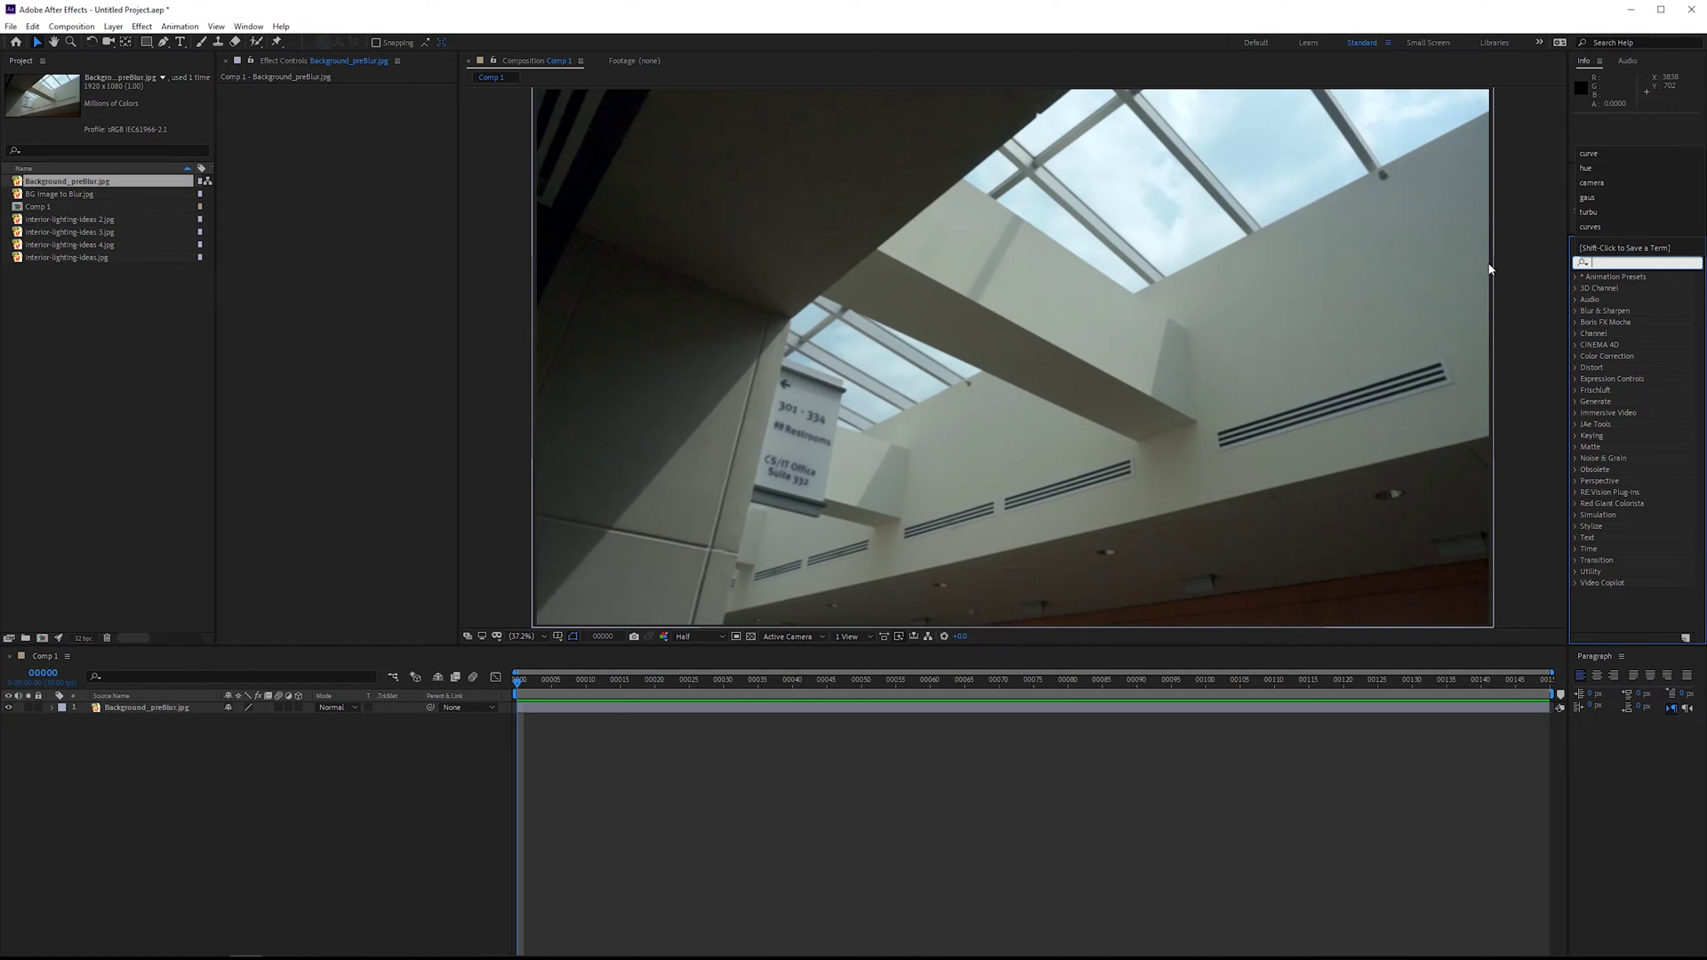
pyautogui.write('gaus')
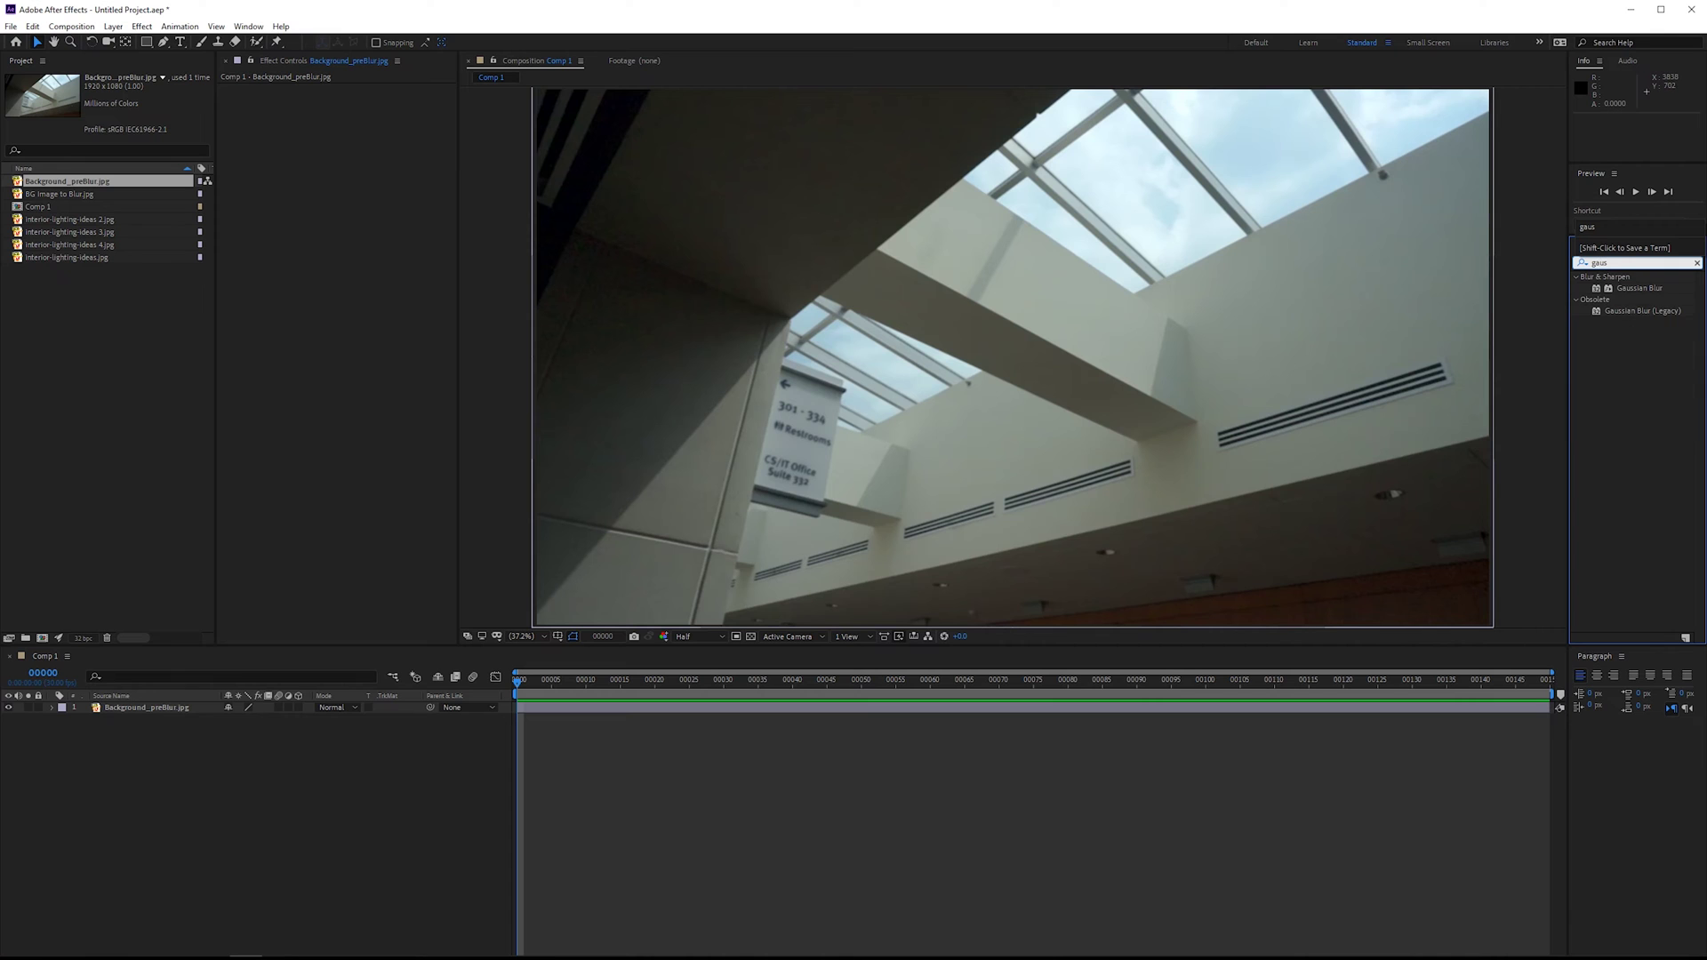
pyautogui.moveTo(1652, 288); pyautogui.dragTo(349, 380)
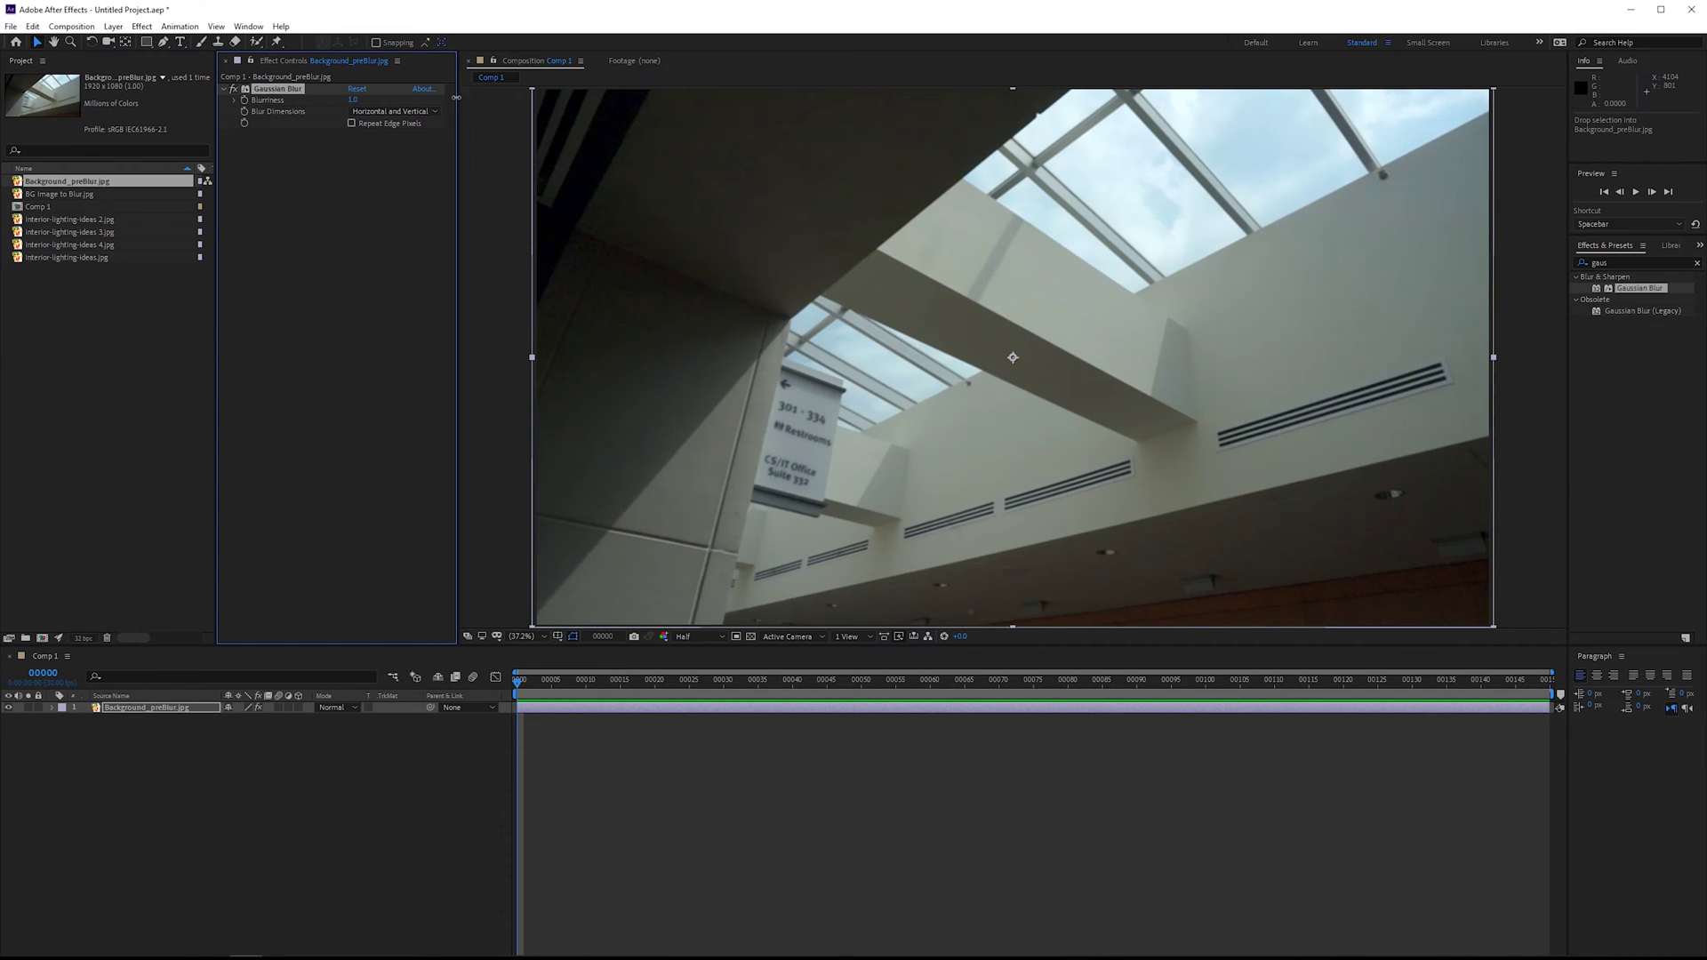
pyautogui.moveTo(353, 99); pyautogui.dragTo(755, 90)
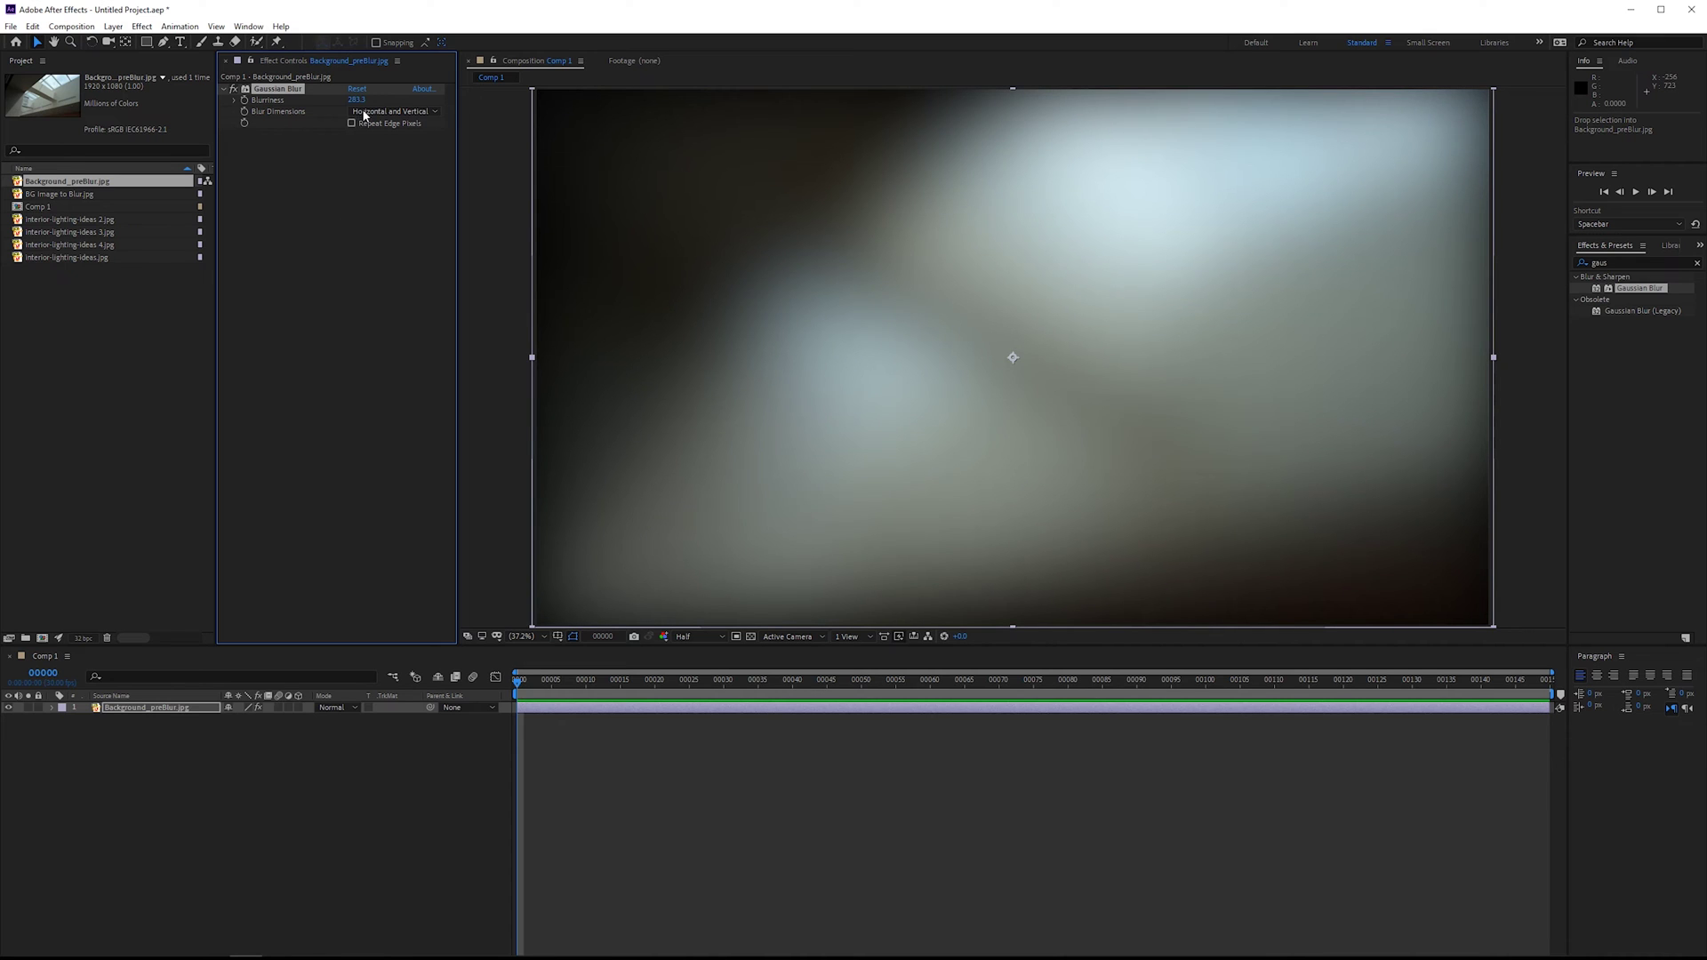
pyautogui.moveTo(357, 100); pyautogui.dragTo(1339, 111)
pyautogui.moveTo(547, 129); pyautogui.dragTo(1402, 163)
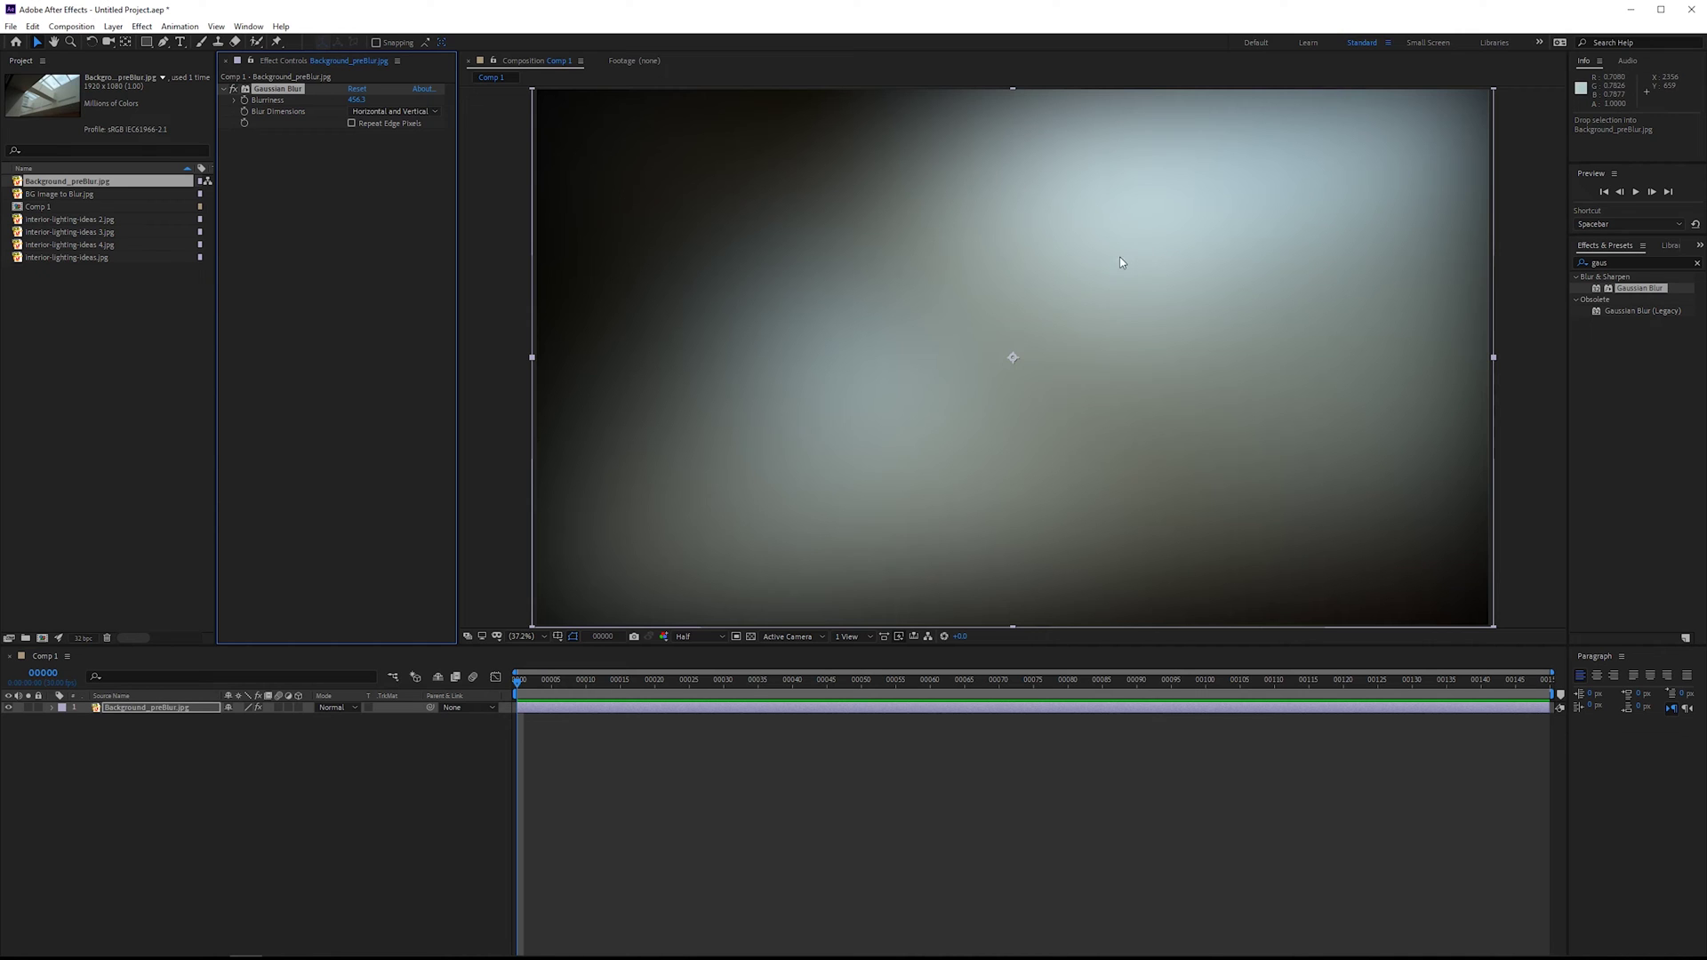
# Turn off the Gaussian Blur and add Camera Lens Blur to the photo
pyautogui.click(232, 89)
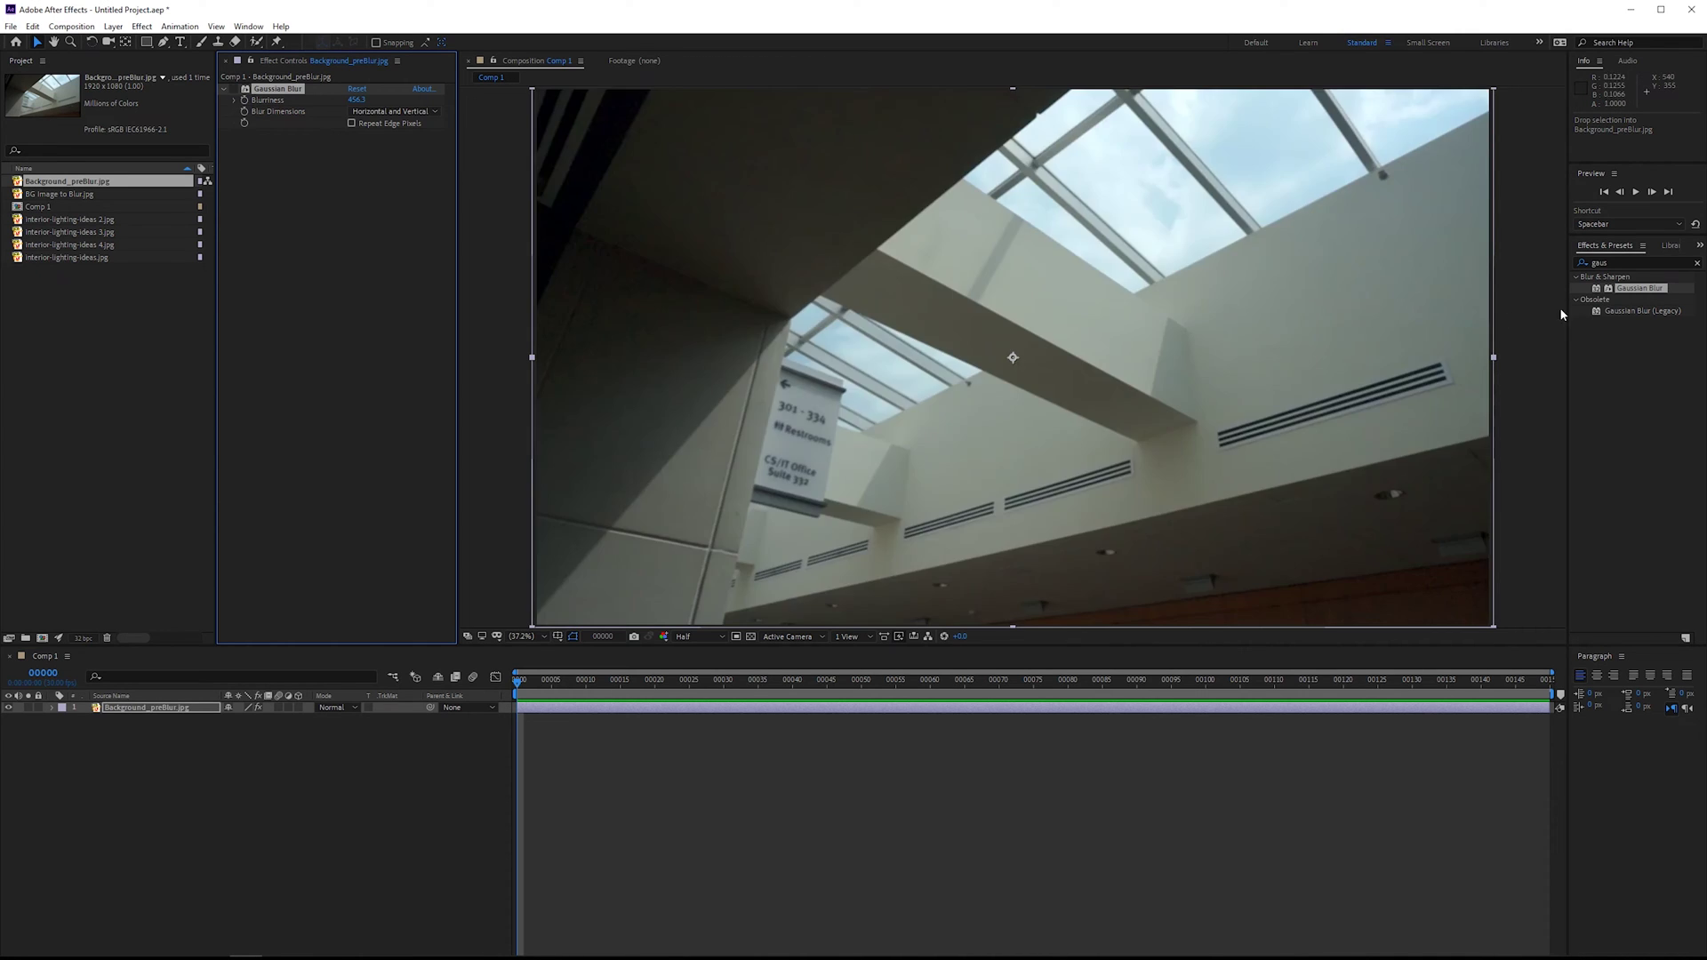
pyautogui.click(1641, 261)
pyautogui.press('BackSpace')
pyautogui.press('BackSpace')
pyautogui.press('BackSpace')
pyautogui.press('BackSpace')
pyautogui.write('cam')
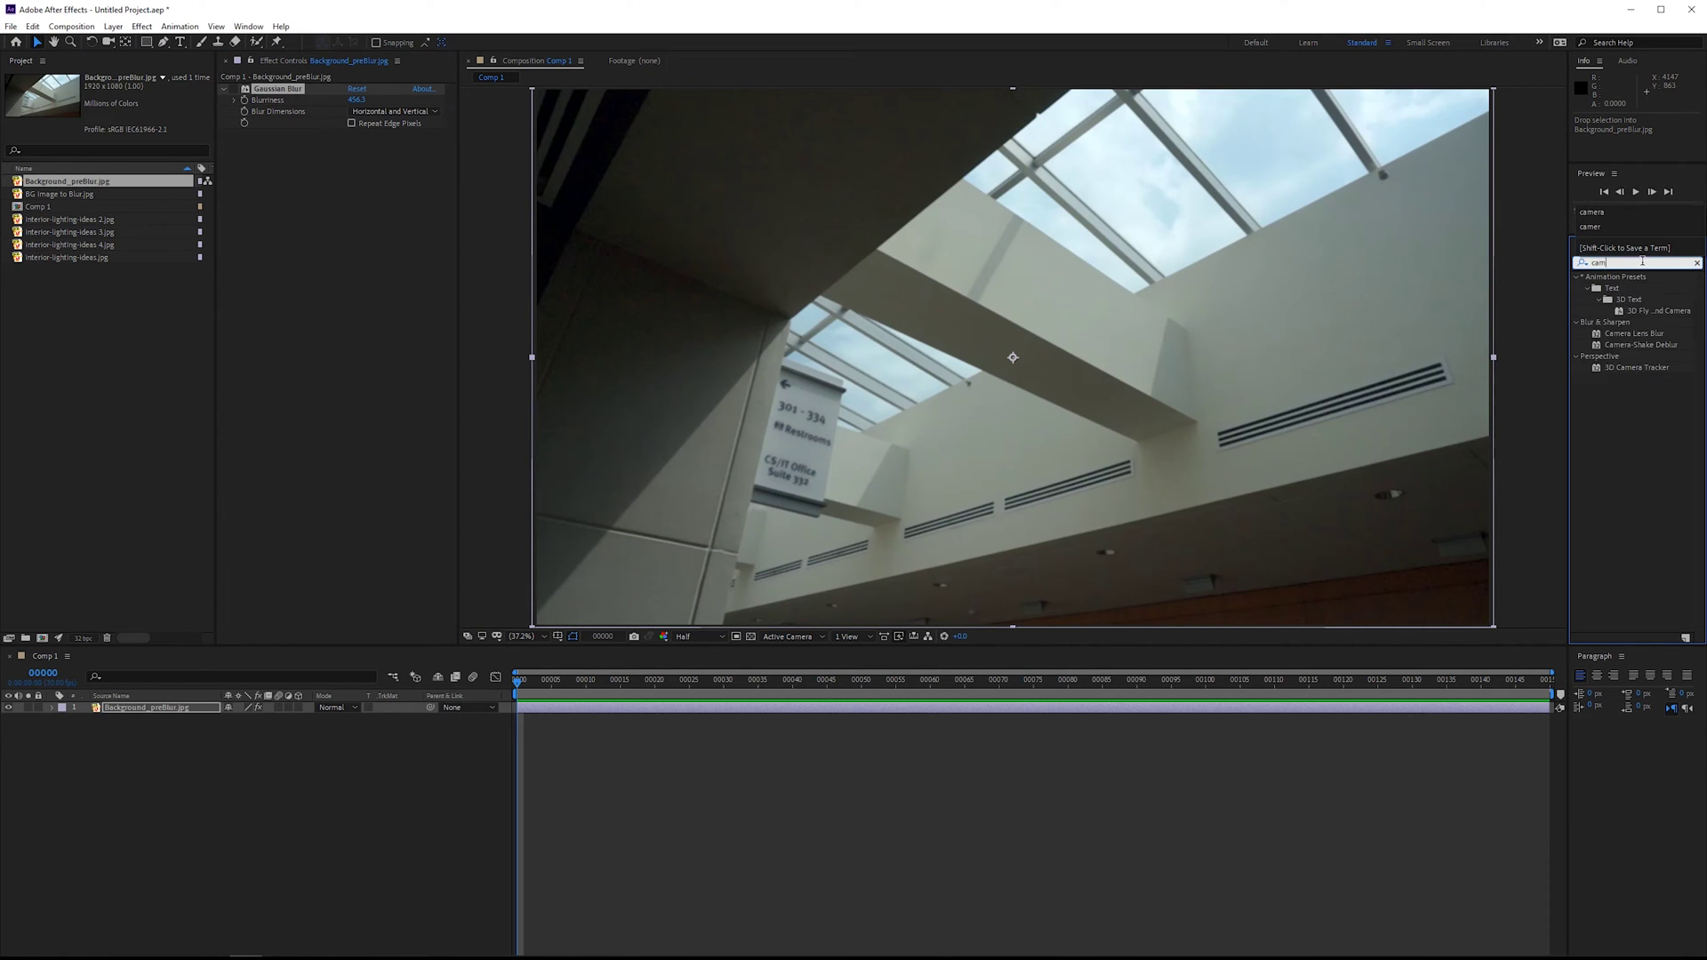
pyautogui.moveTo(174, 170); pyautogui.dragTo(315, 182)
# Set the Camera Lens Blur radius to 350, then nudge it to about 365
pyautogui.click(353, 145)
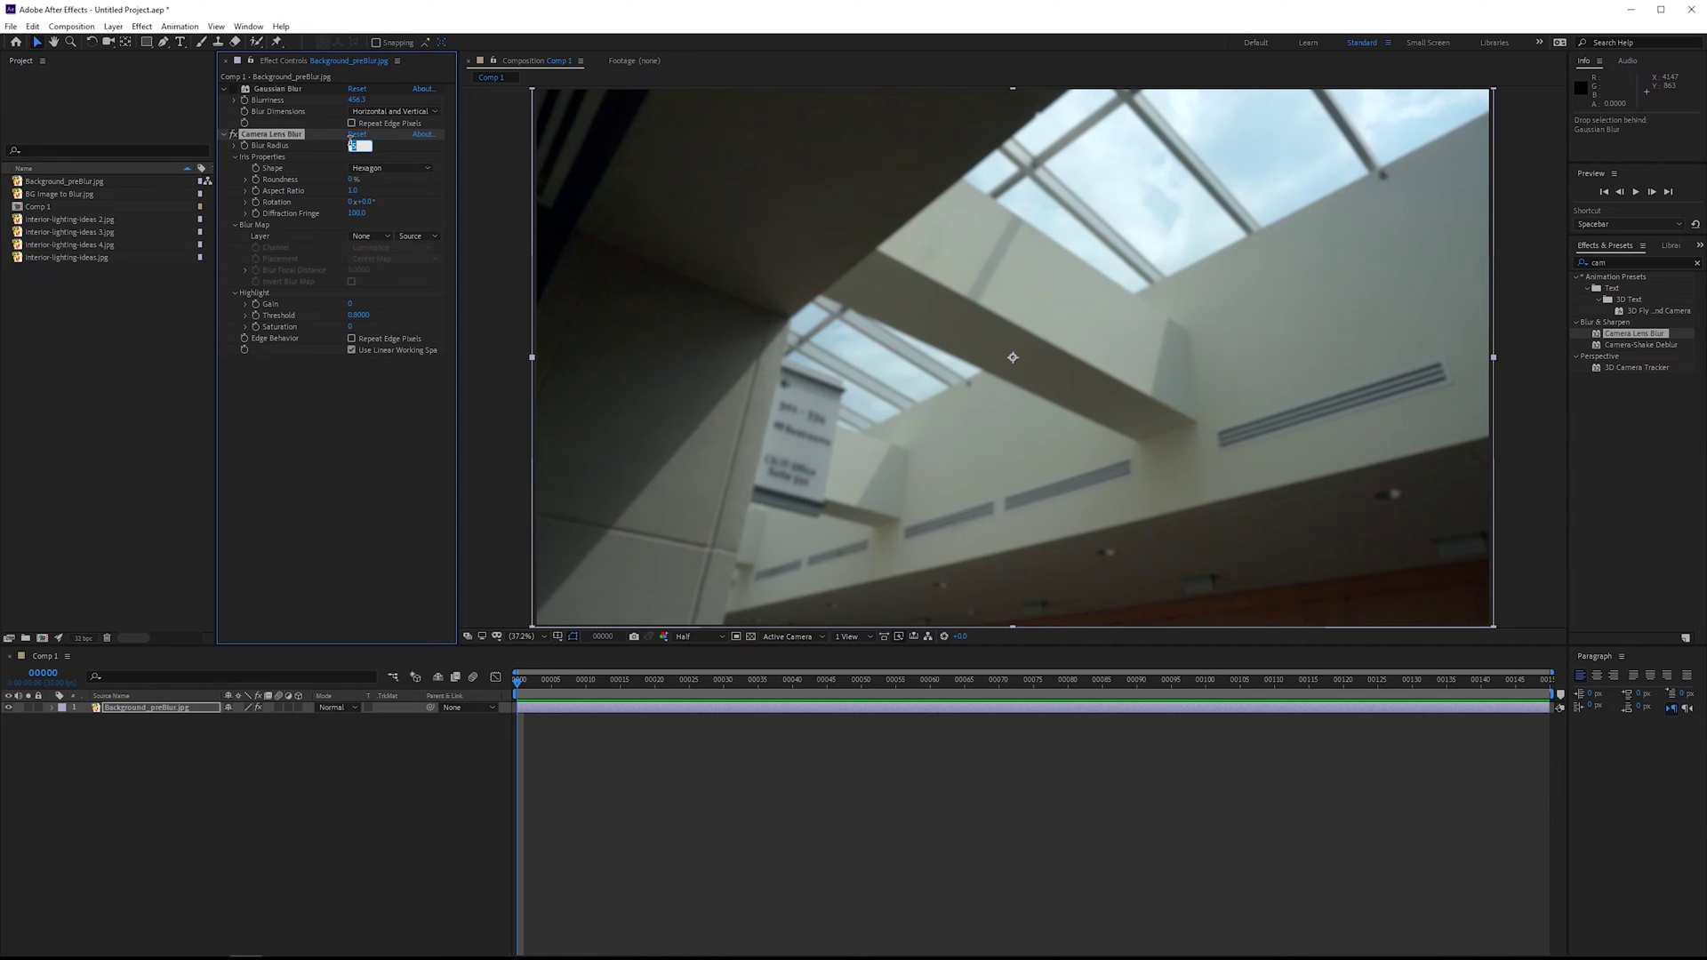
pyautogui.write('350')
pyautogui.press('Return')
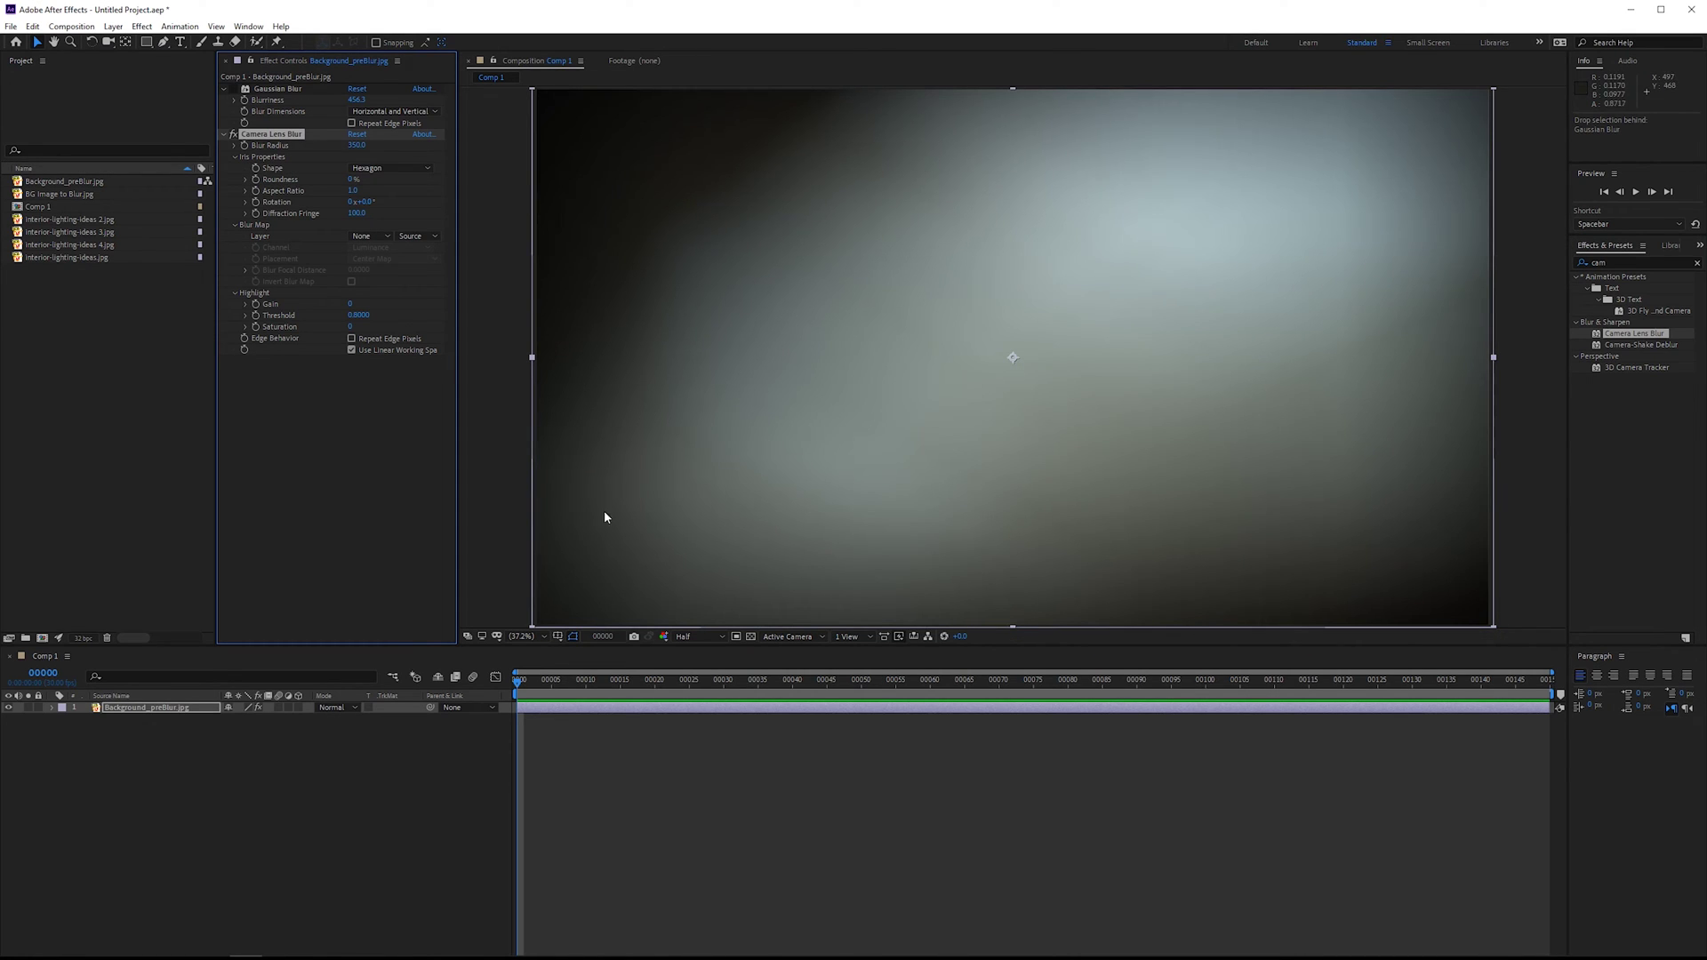
pyautogui.click(356, 145)
pyautogui.moveTo(355, 145)
pyautogui.mouseDown()
pyautogui.moveTo(266, 139)
pyautogui.moveTo(364, 142)
pyautogui.mouseUp()
# Add Tint and Hue/Saturation effects to the blurred photo layer
pyautogui.click(1658, 262)
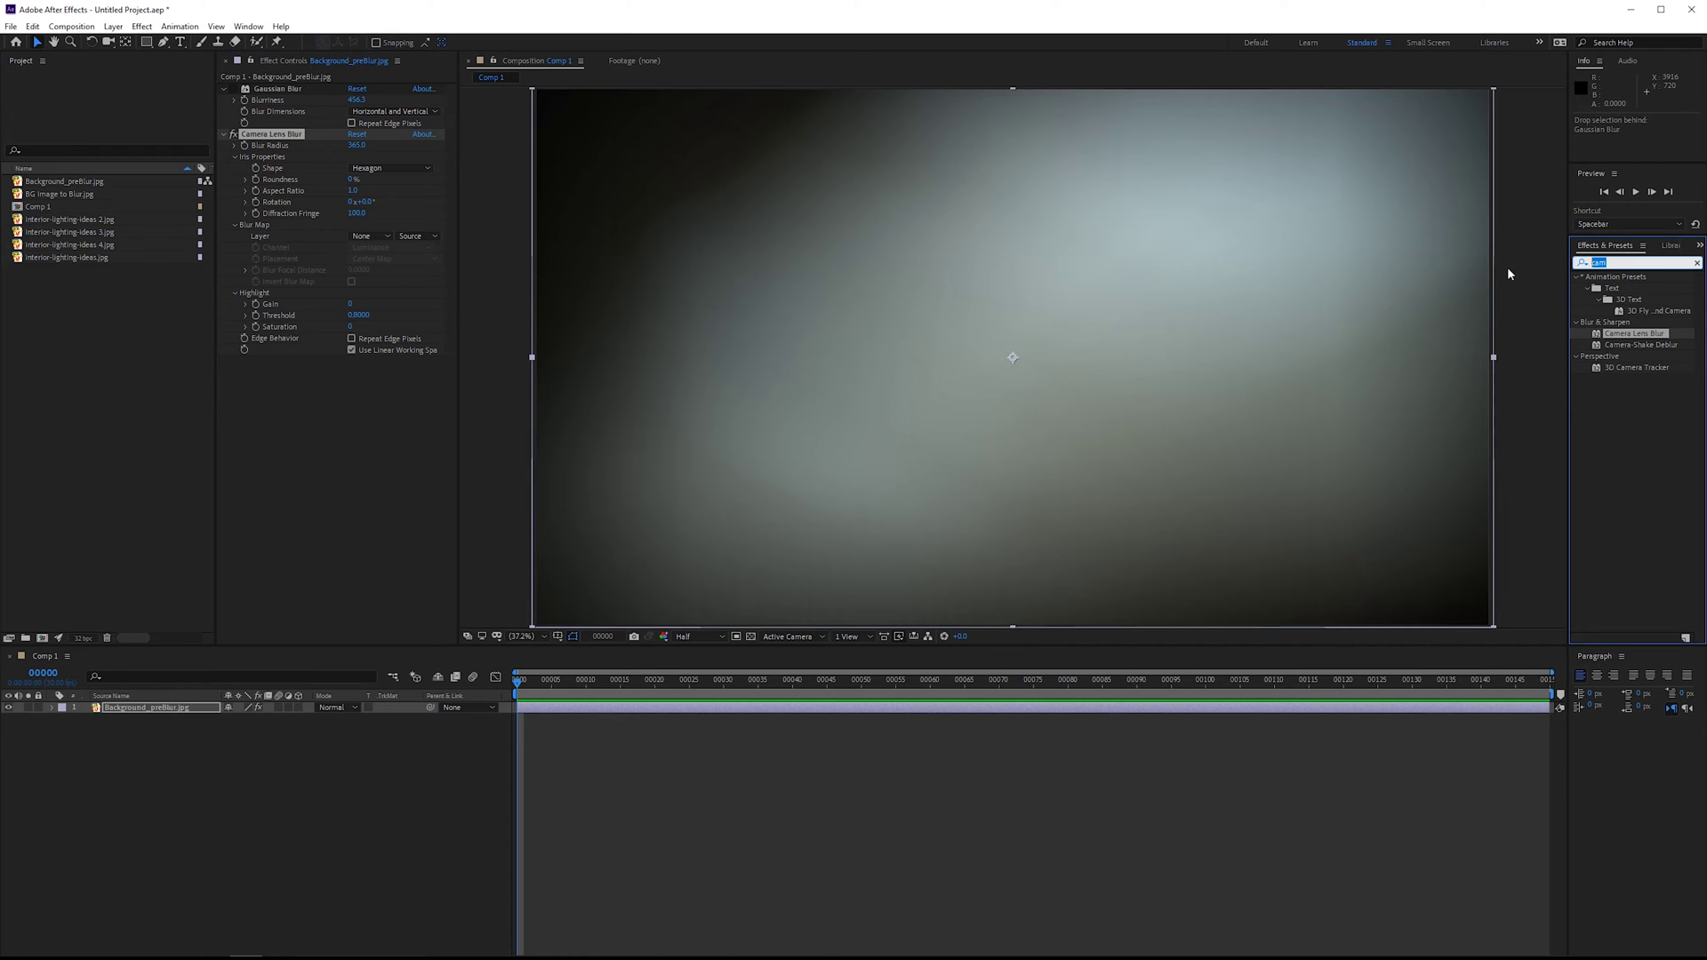
pyautogui.write('tint')
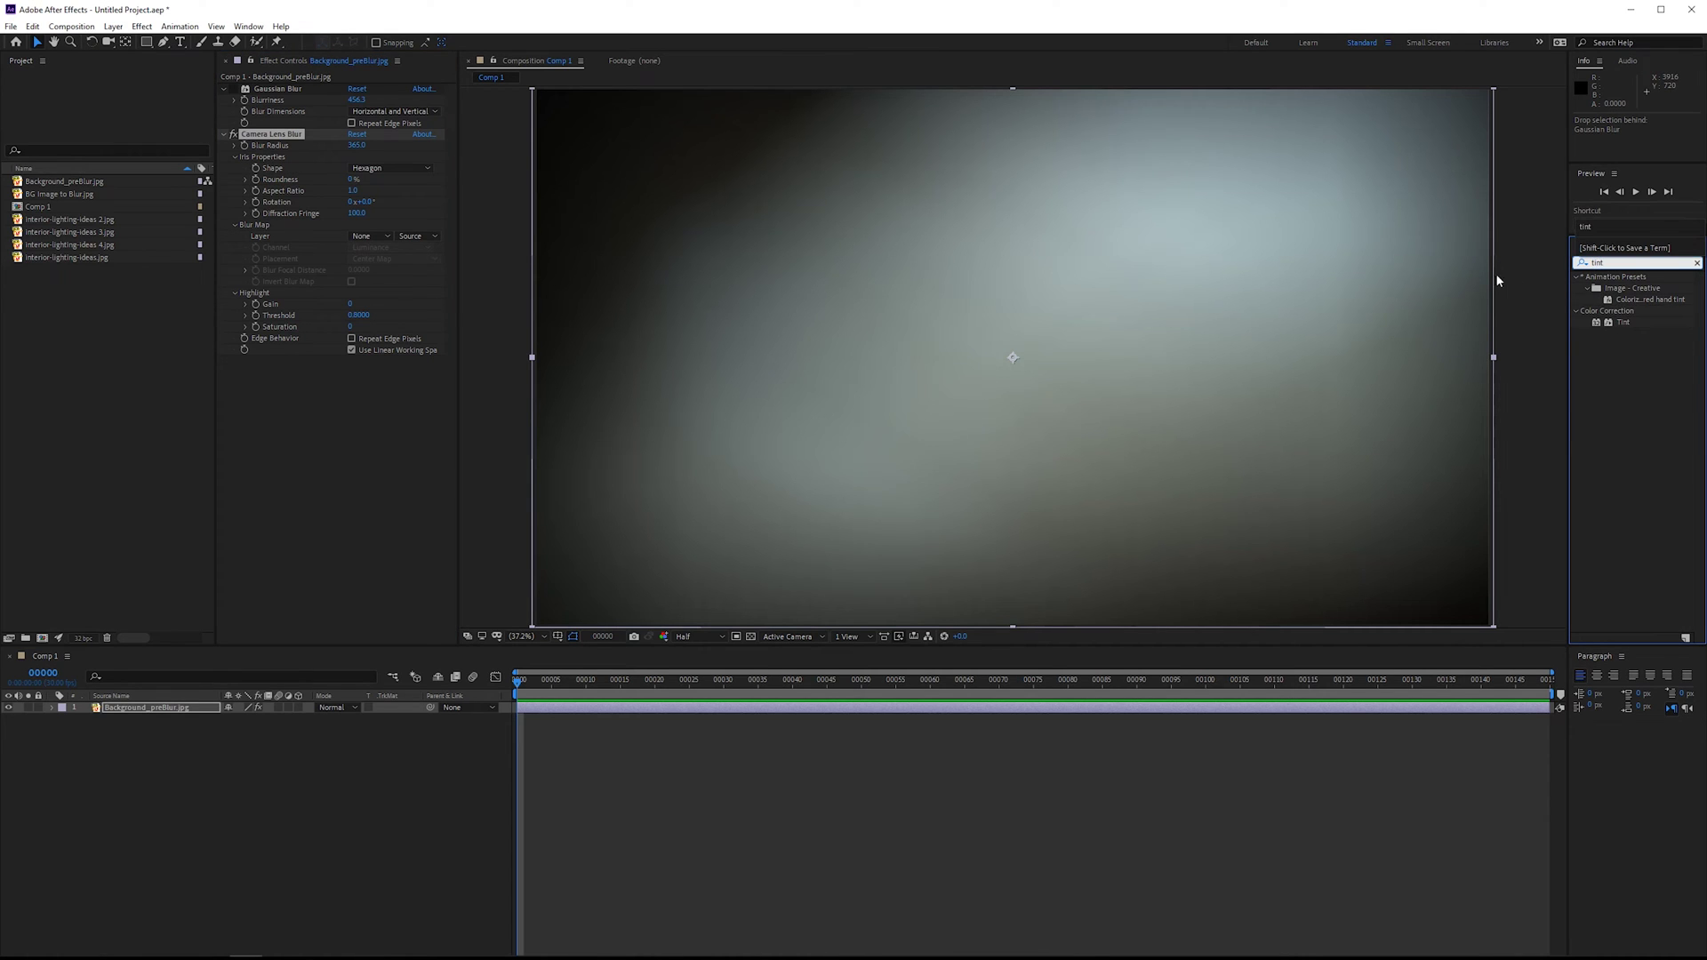
pyautogui.moveTo(1623, 325); pyautogui.dragTo(373, 484)
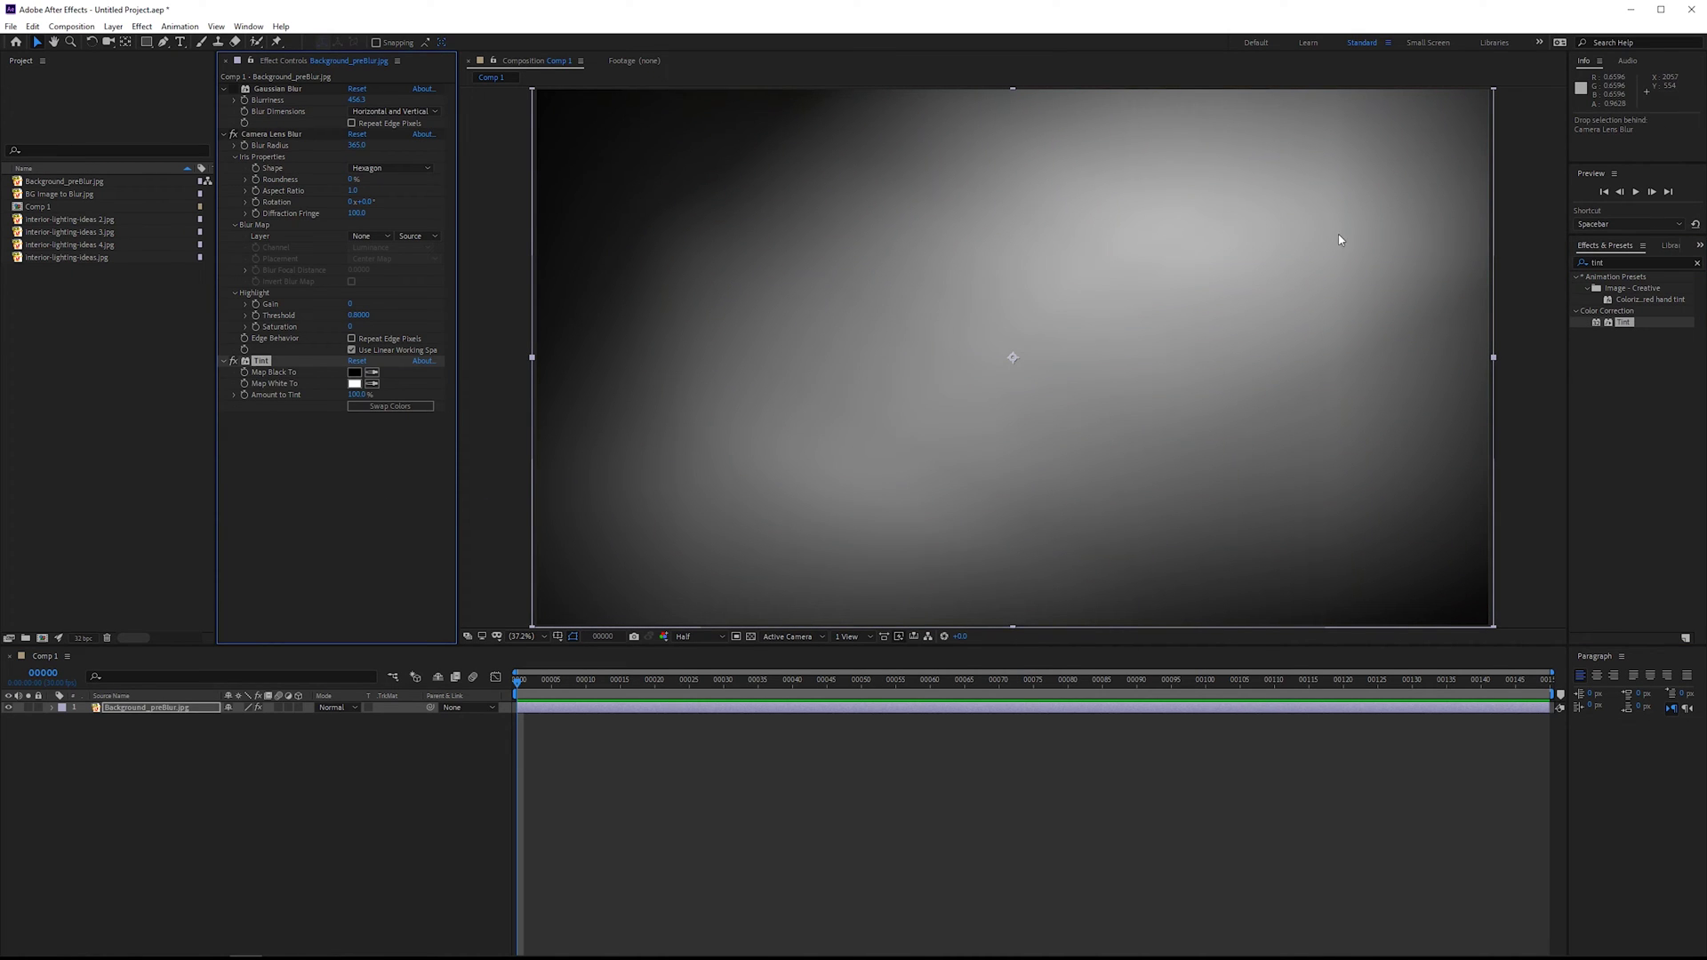
pyautogui.click(1593, 262)
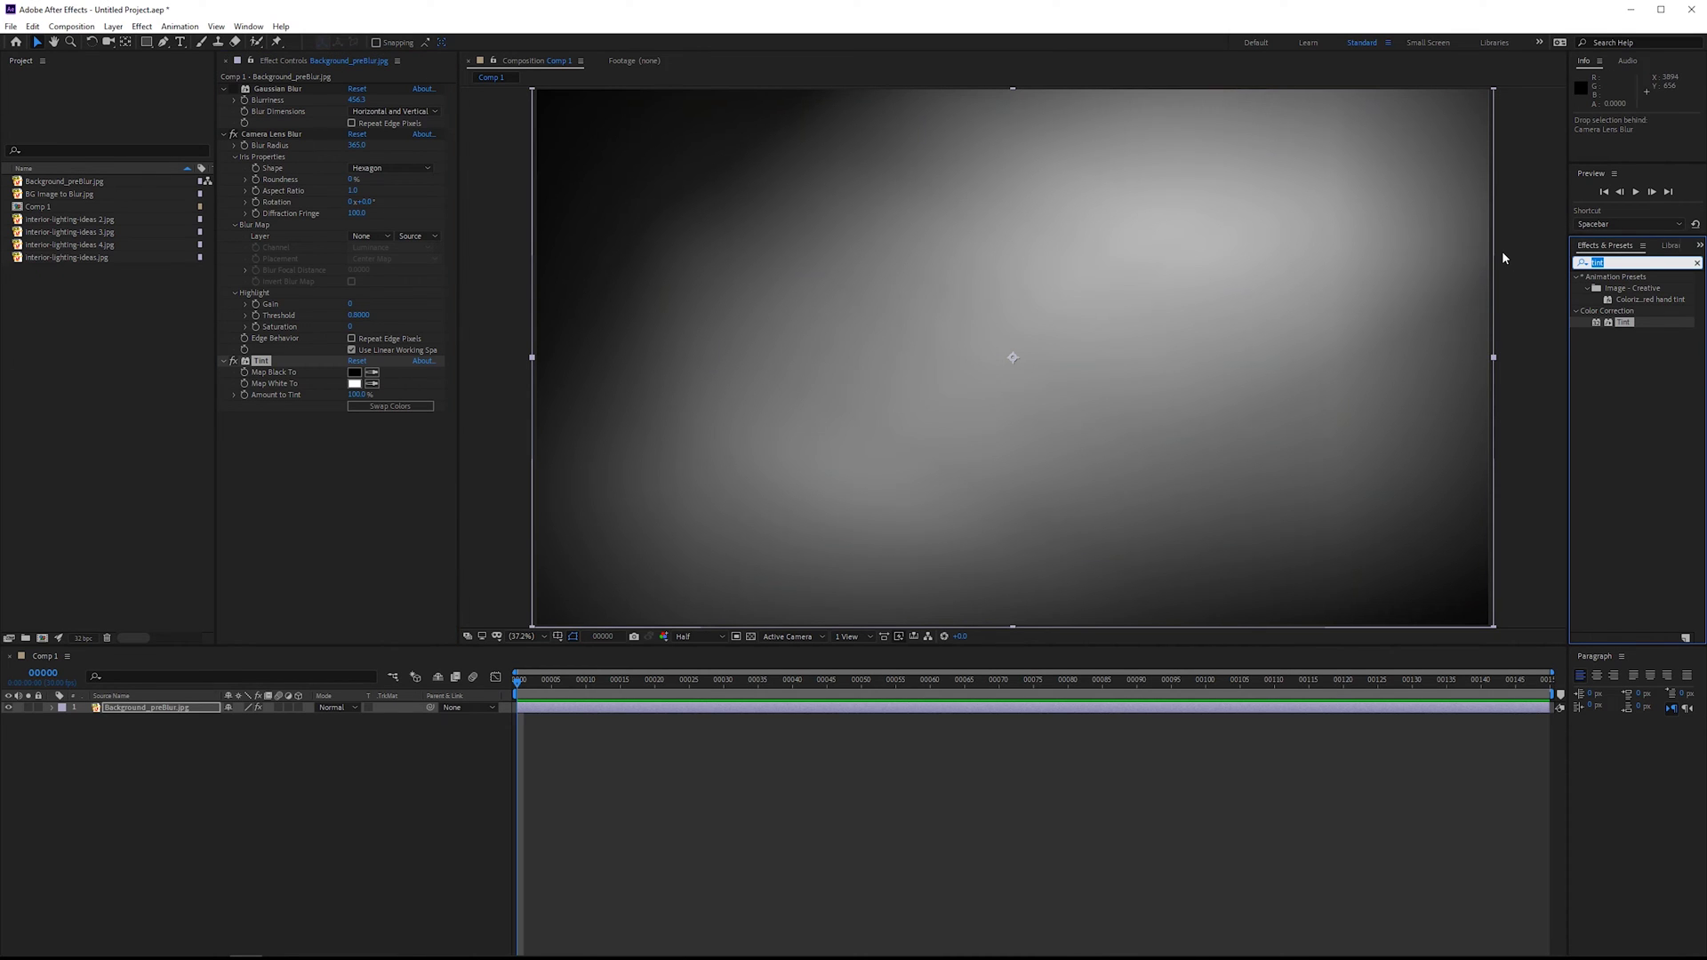
pyautogui.write('hue')
pyautogui.moveTo(1618, 332); pyautogui.dragTo(943, 414)
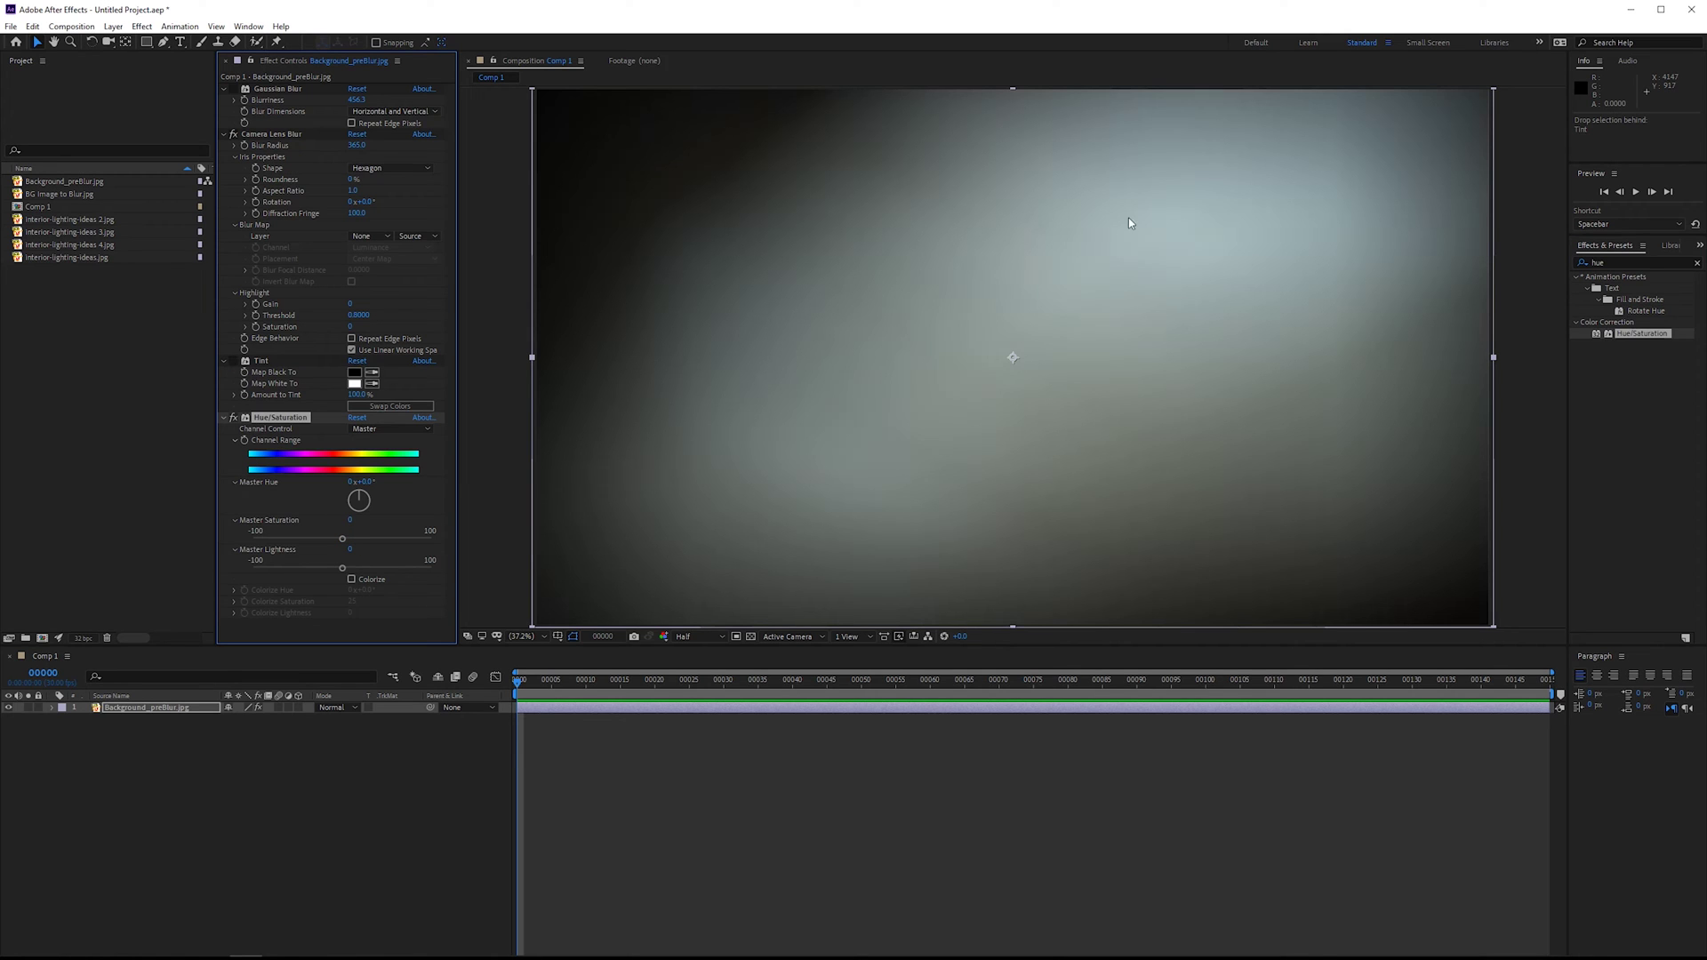
# Set Master Saturation to 84 and rotate Master Hue for a pink-magenta haze
pyautogui.hotkey('ctrl', 'z')
pyautogui.moveTo(343, 541); pyautogui.dragTo(213, 499)
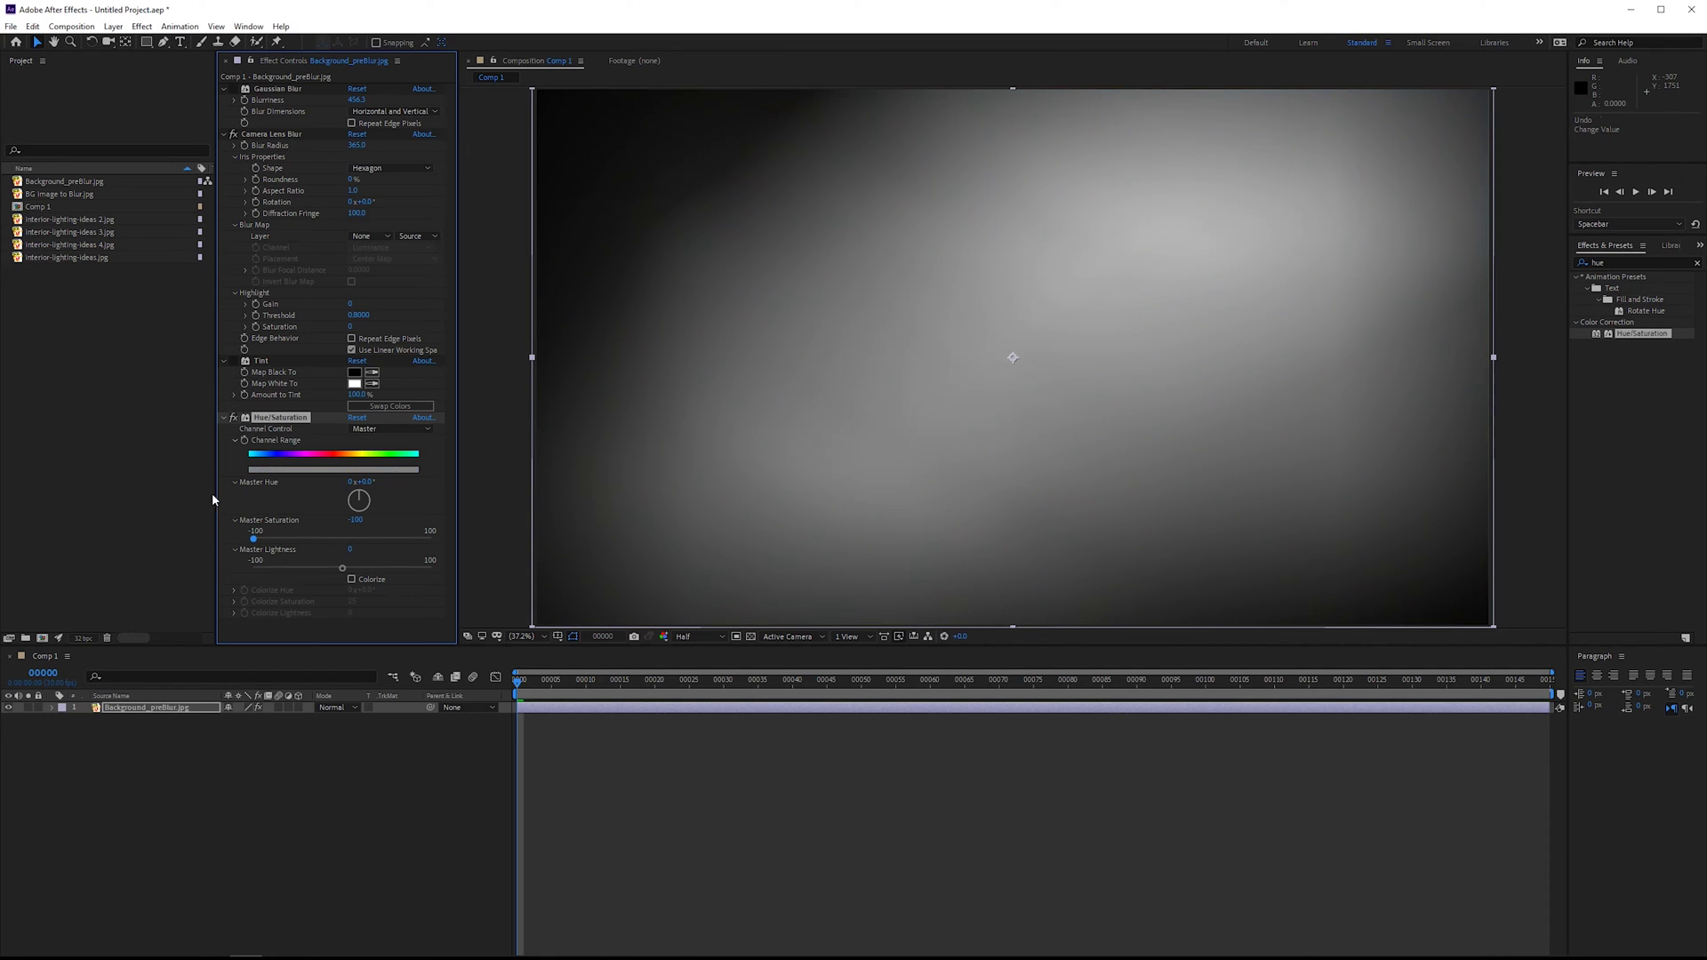
pyautogui.click(304, 536)
pyautogui.click(261, 544)
pyautogui.moveTo(261, 544); pyautogui.dragTo(419, 539)
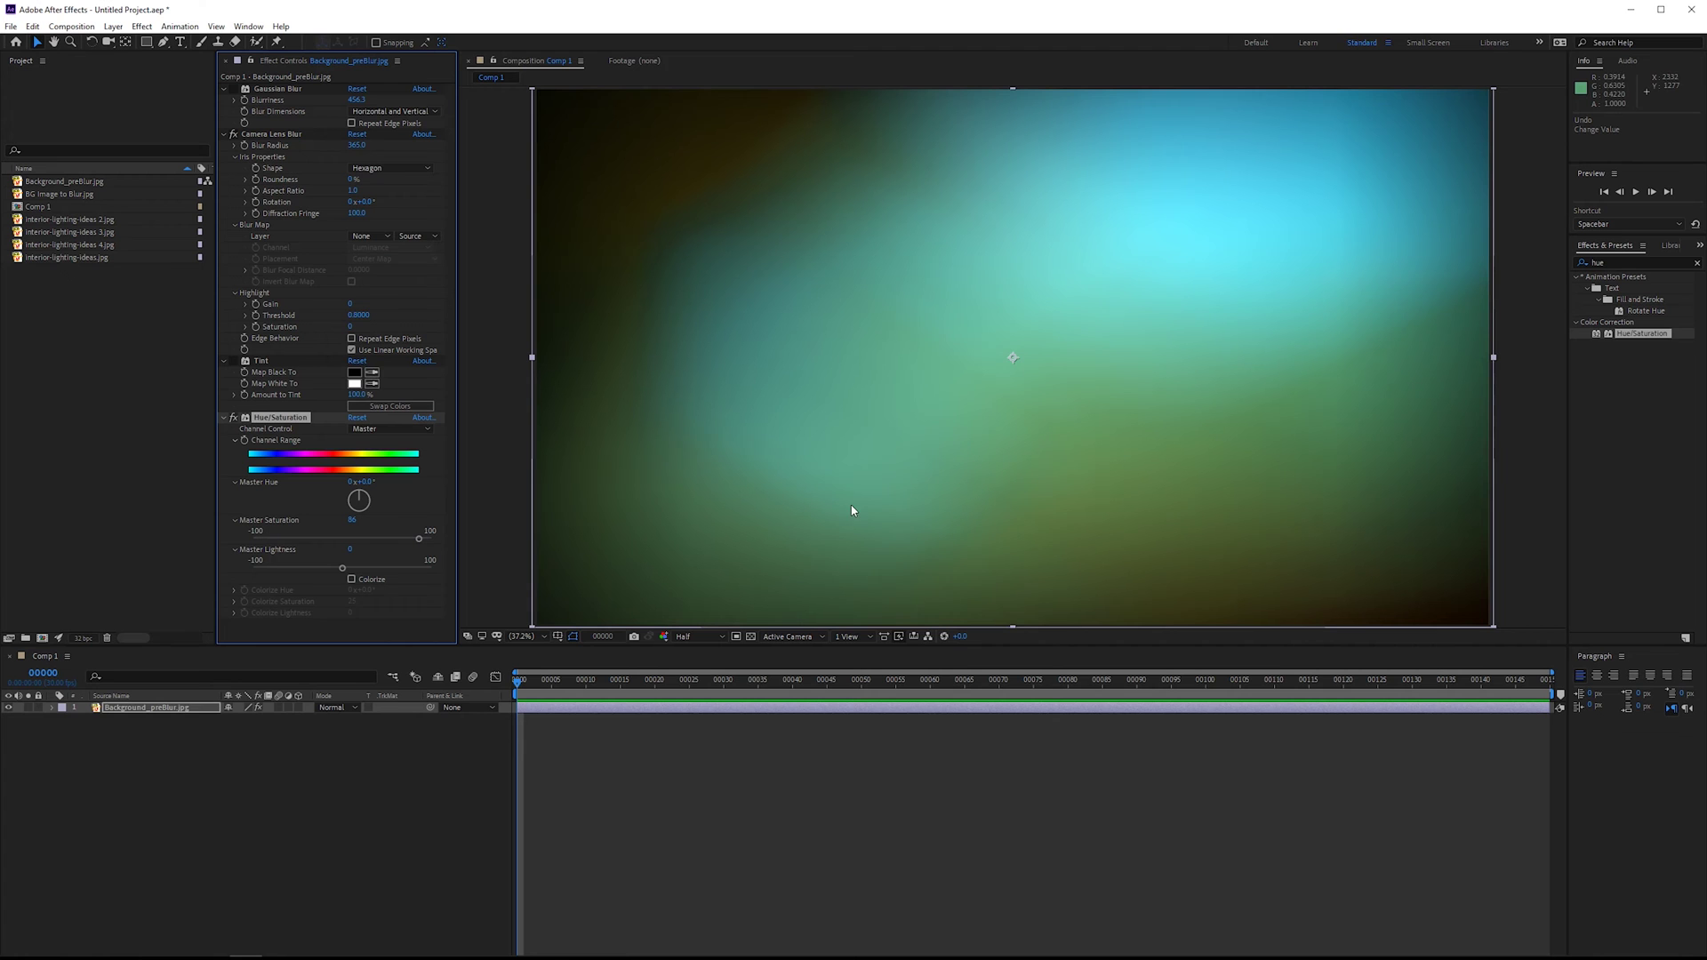
pyautogui.moveTo(365, 499); pyautogui.dragTo(420, 542)
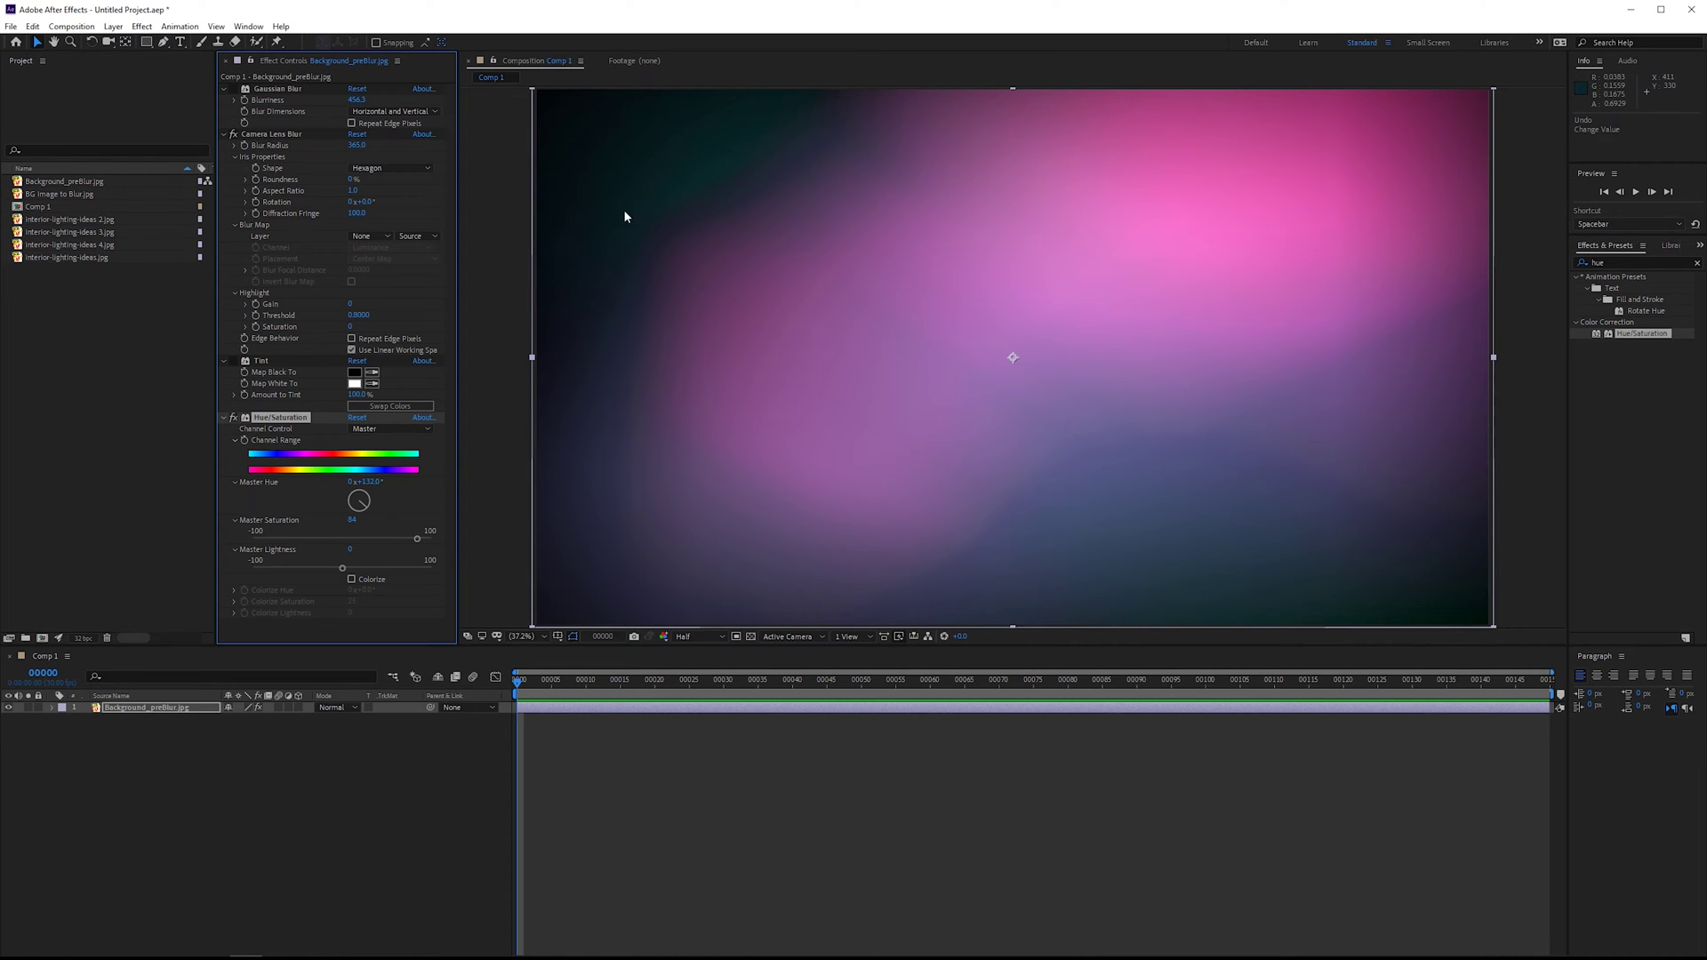
pyautogui.moveTo(625, 217); pyautogui.dragTo(855, 271)
pyautogui.moveTo(738, 264); pyautogui.dragTo(709, 228)
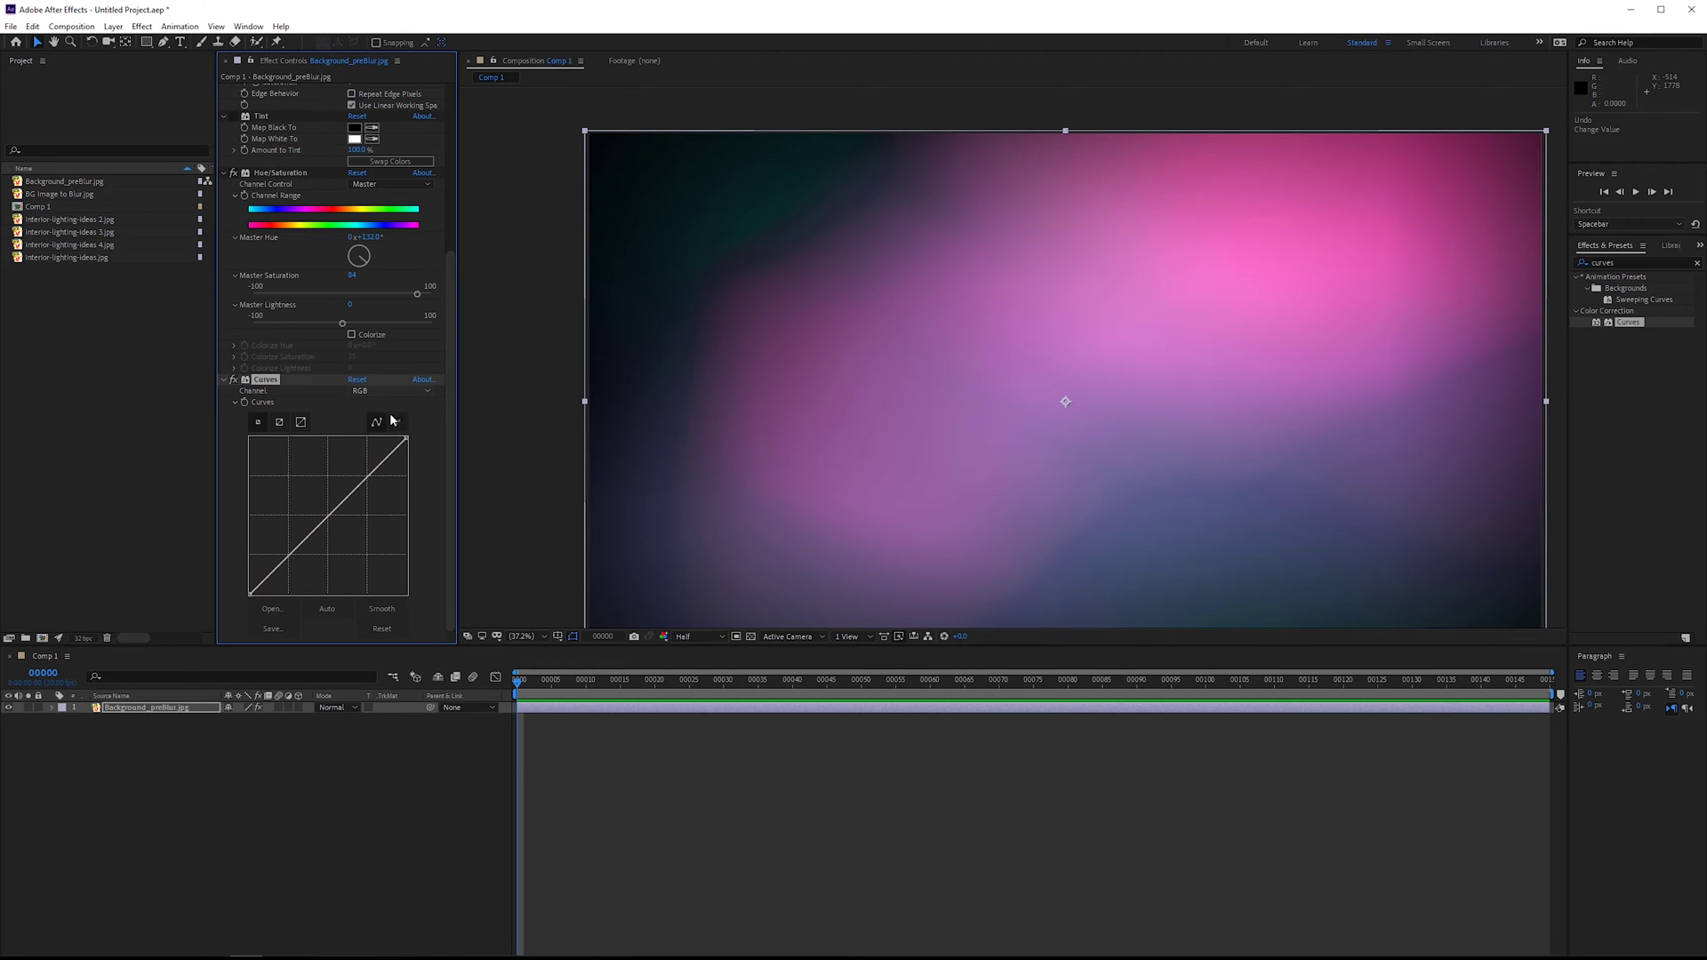
# Add Curves and adjust the green, blue and red channel curves slightly
pyautogui.click(391, 390)
pyautogui.click(373, 429)
pyautogui.moveTo(337, 525); pyautogui.dragTo(346, 520)
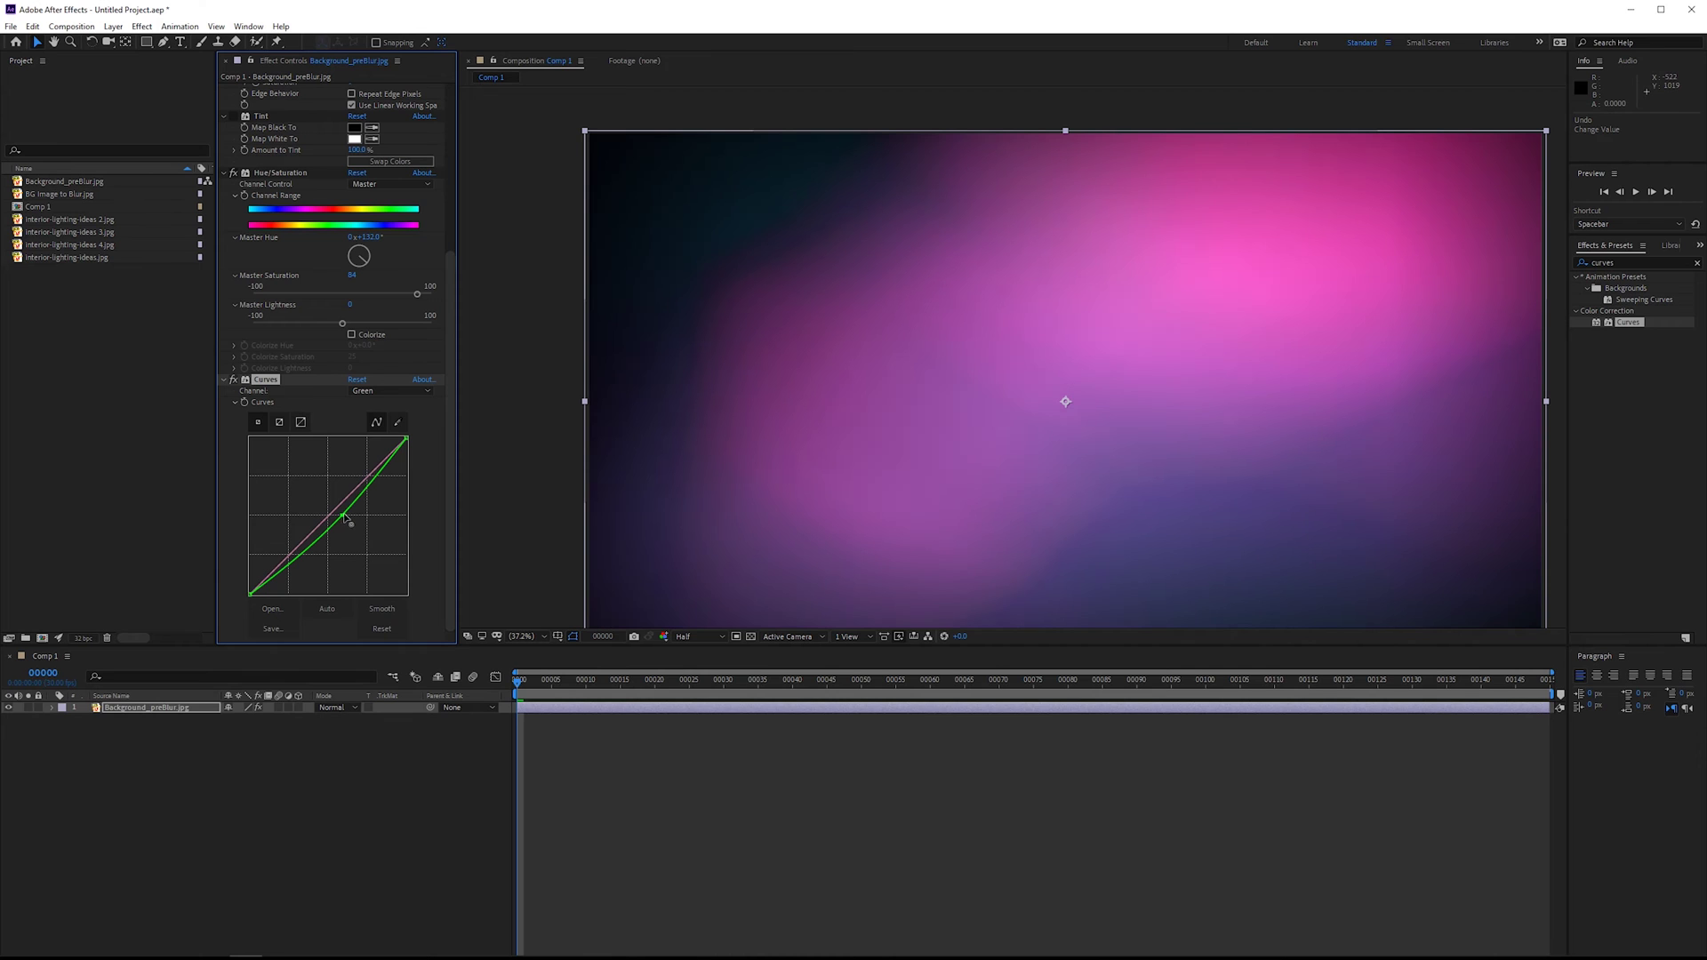
pyautogui.click(400, 391)
pyautogui.click(378, 449)
pyautogui.moveTo(329, 515); pyautogui.dragTo(328, 510)
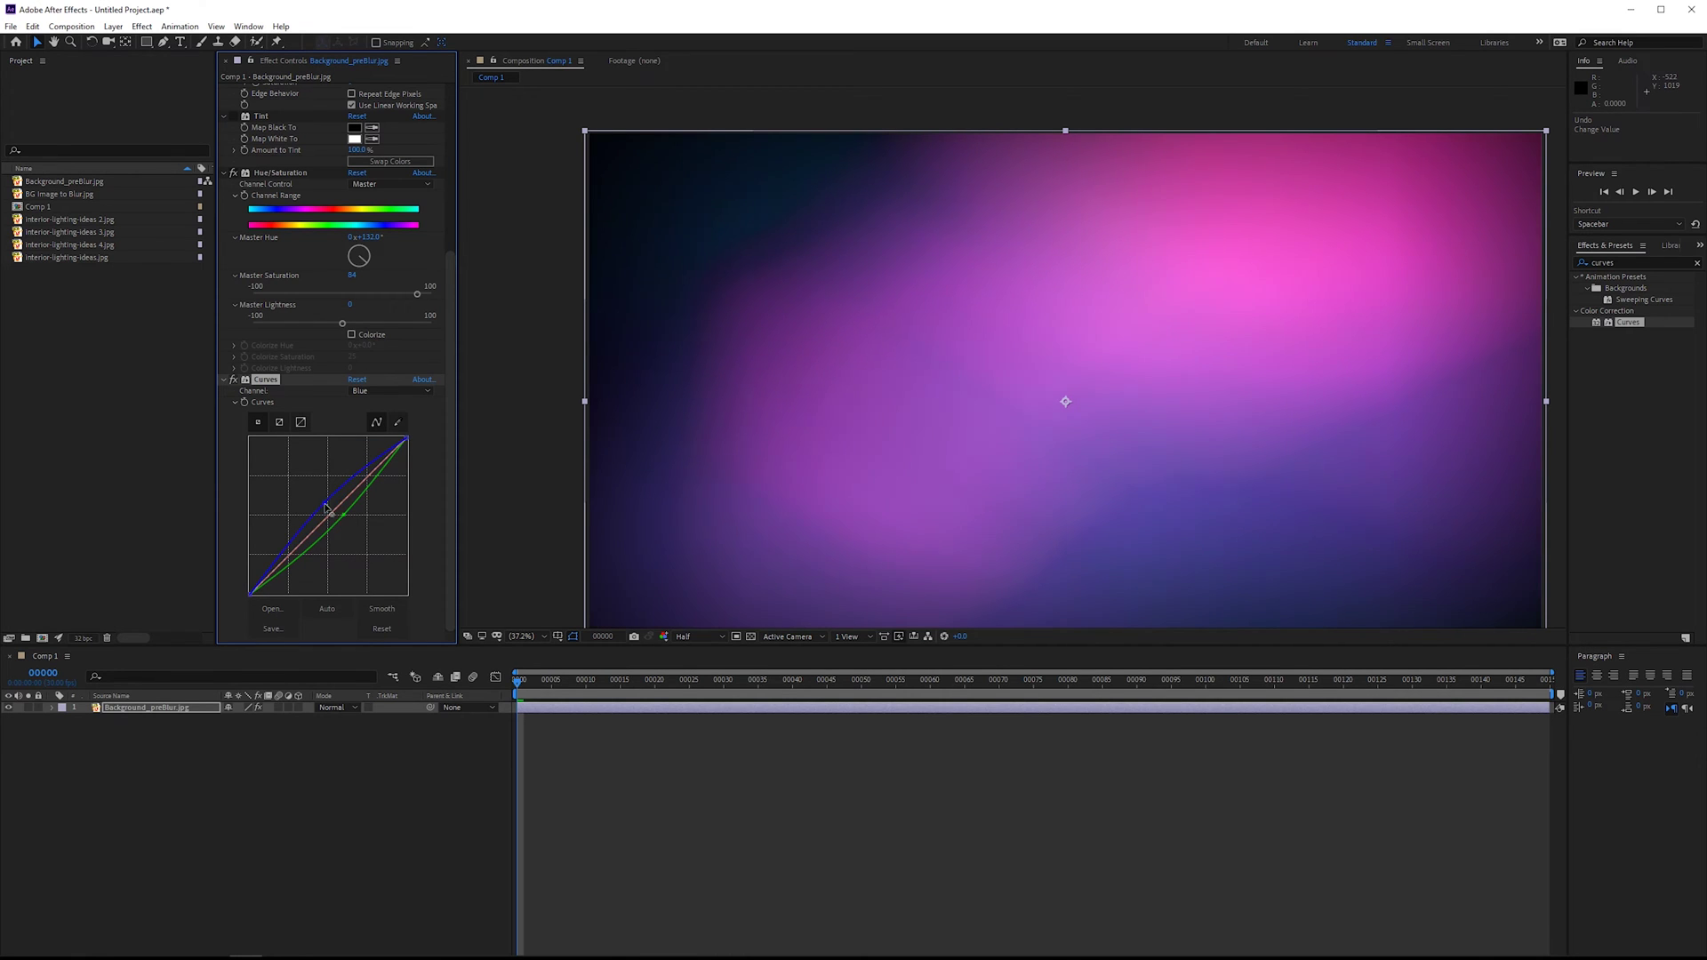
pyautogui.click(400, 390)
pyautogui.click(378, 421)
pyautogui.moveTo(331, 509); pyautogui.dragTo(343, 514)
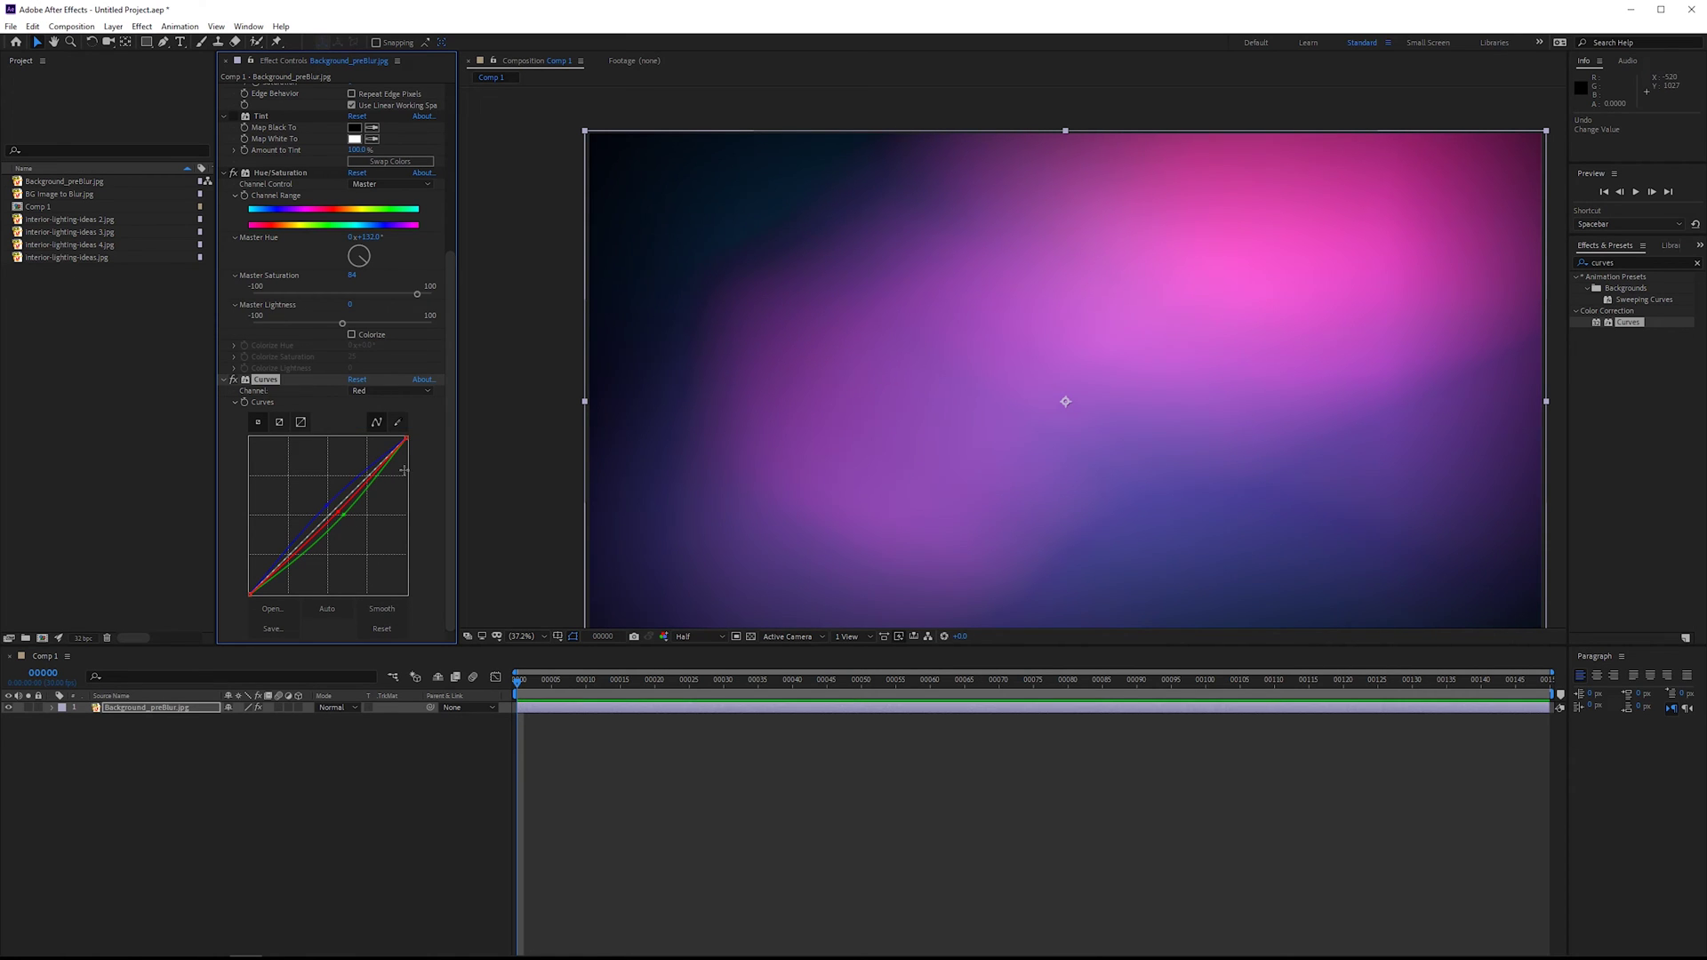
# Undo the red tweak, lower saturation to 73, and brighten with an RGB curve point
pyautogui.hotkey('ctrl', 'z')
pyautogui.moveTo(417, 294); pyautogui.dragTo(395, 304)
pyautogui.click(423, 392)
pyautogui.click(373, 395)
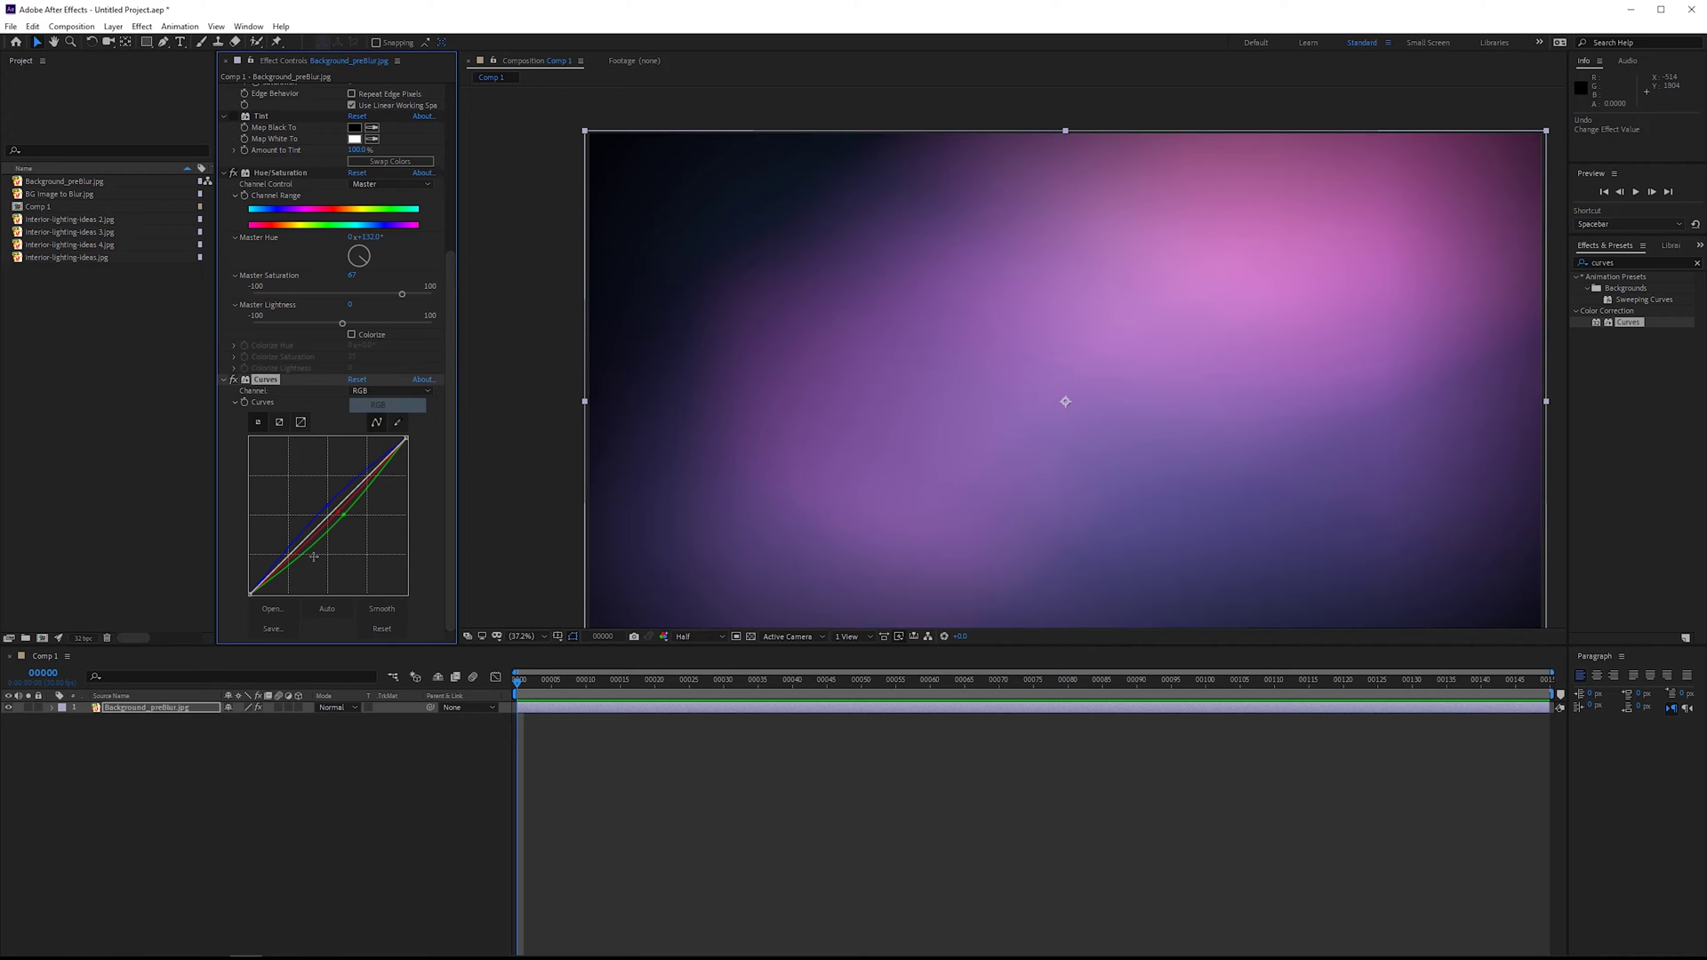
pyautogui.click(307, 537)
pyautogui.moveTo(372, 483); pyautogui.dragTo(362, 475)
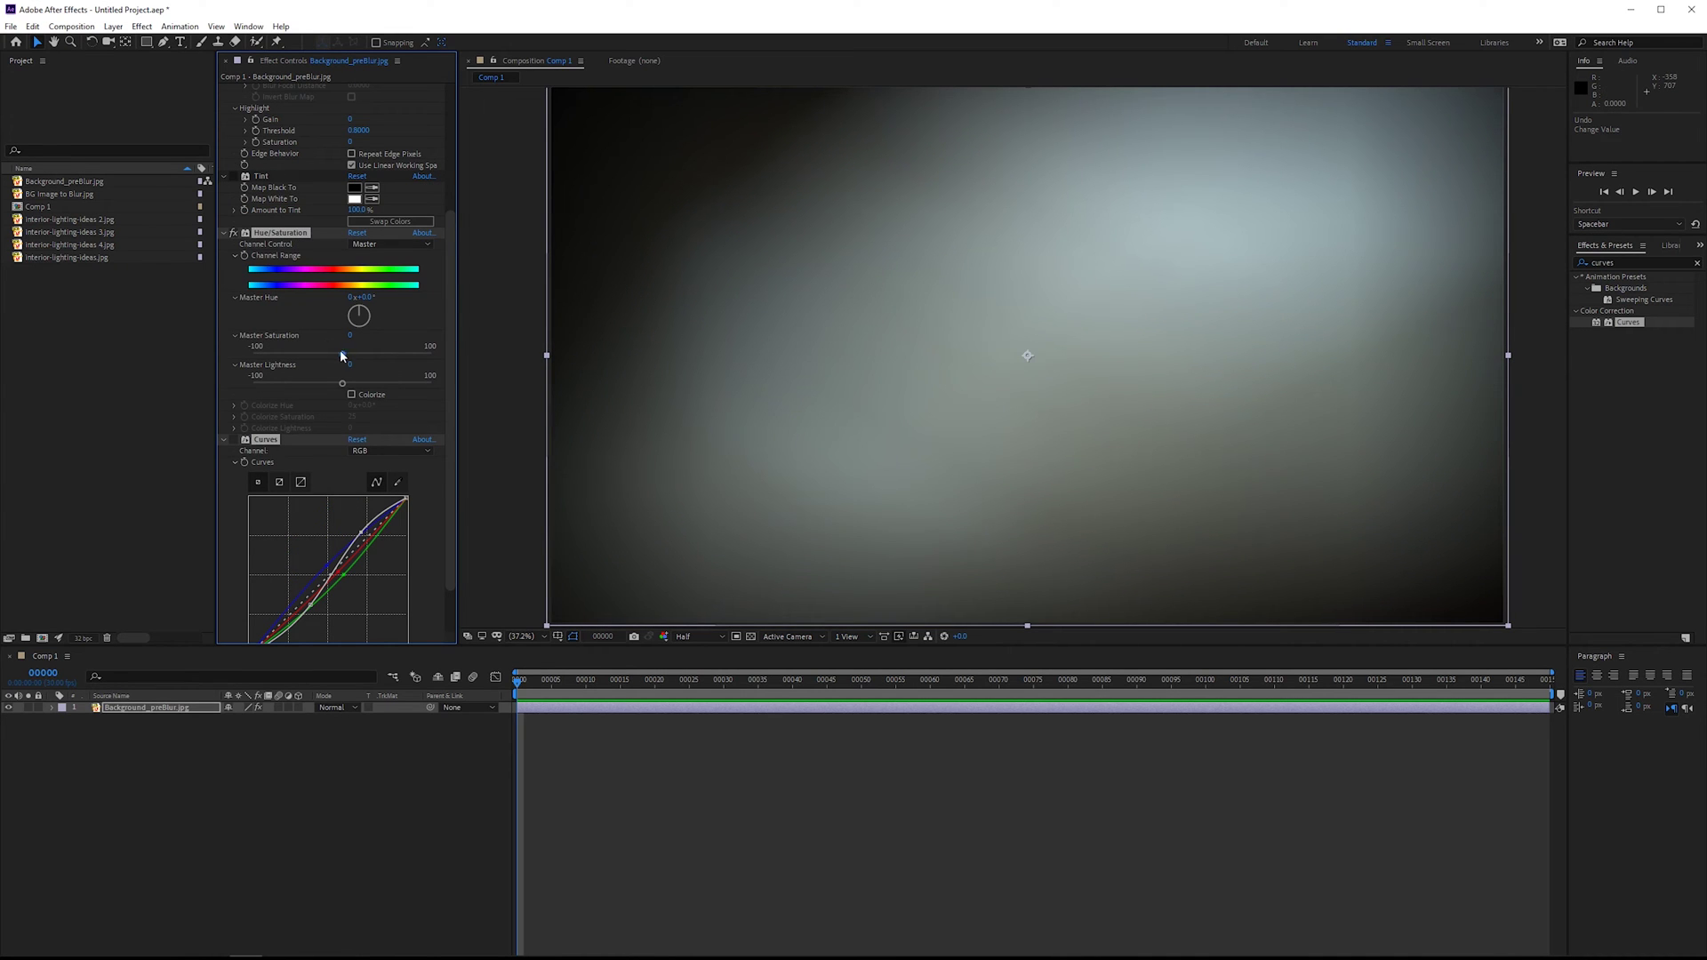
# Drop saturation to -97, try a saturated red Colorize tint, then disable Colorize for magenta-purple
pyautogui.moveTo(341, 354); pyautogui.dragTo(258, 355)
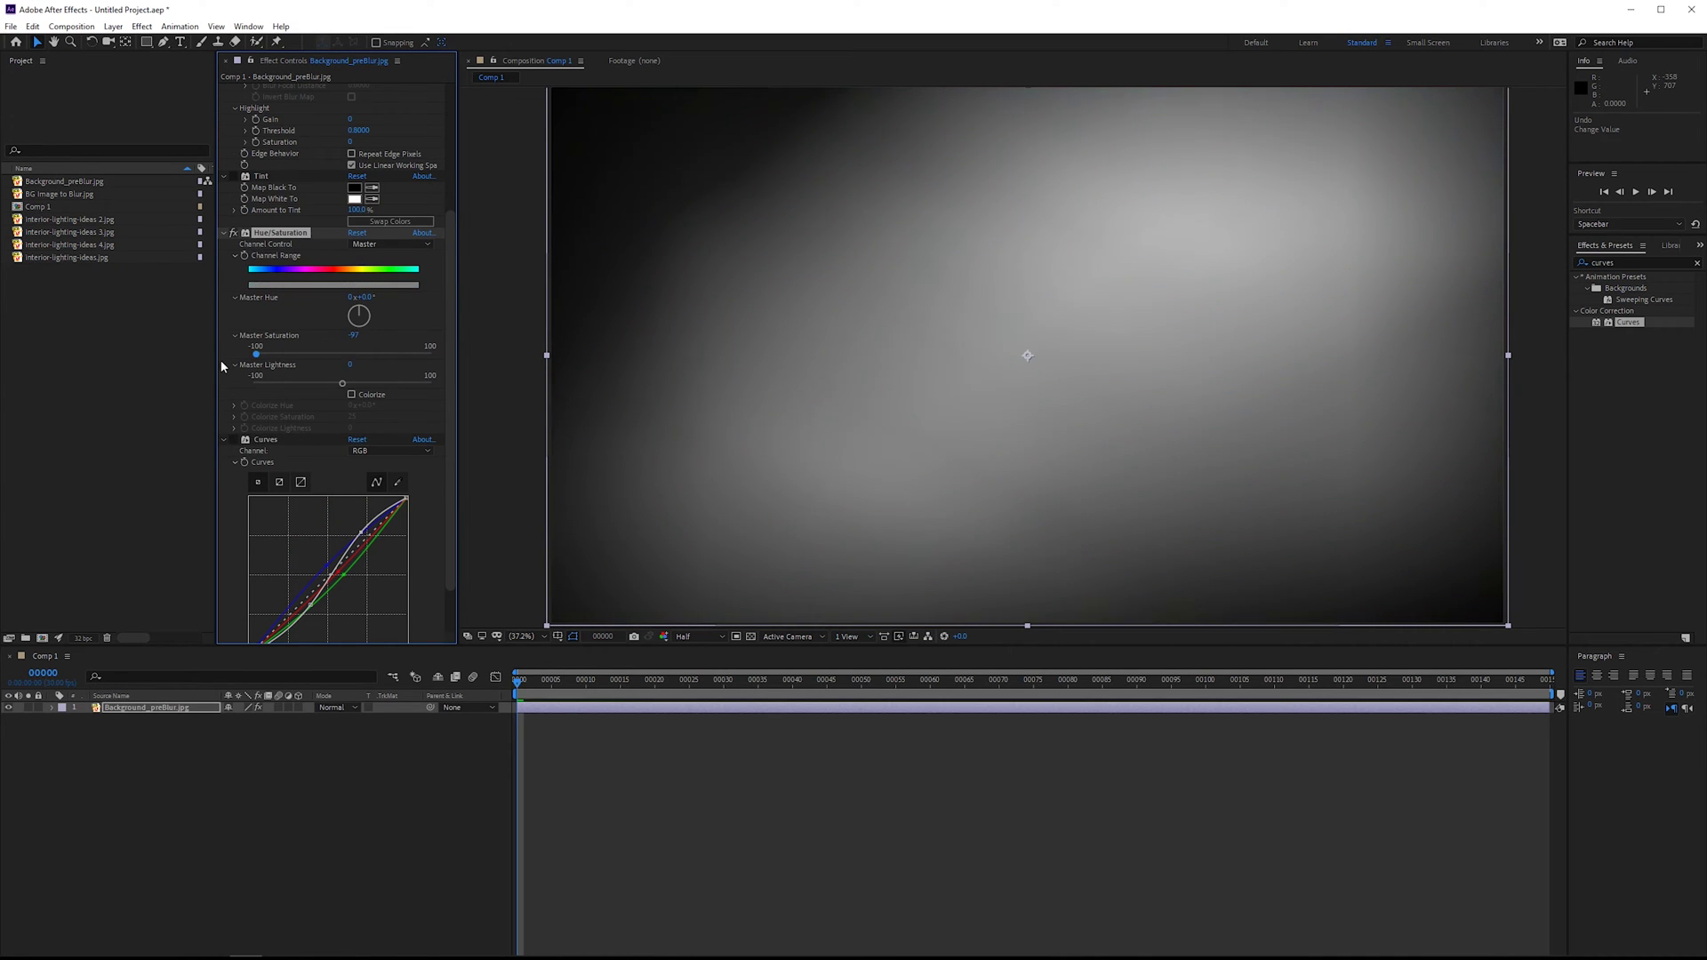
pyautogui.click(371, 397)
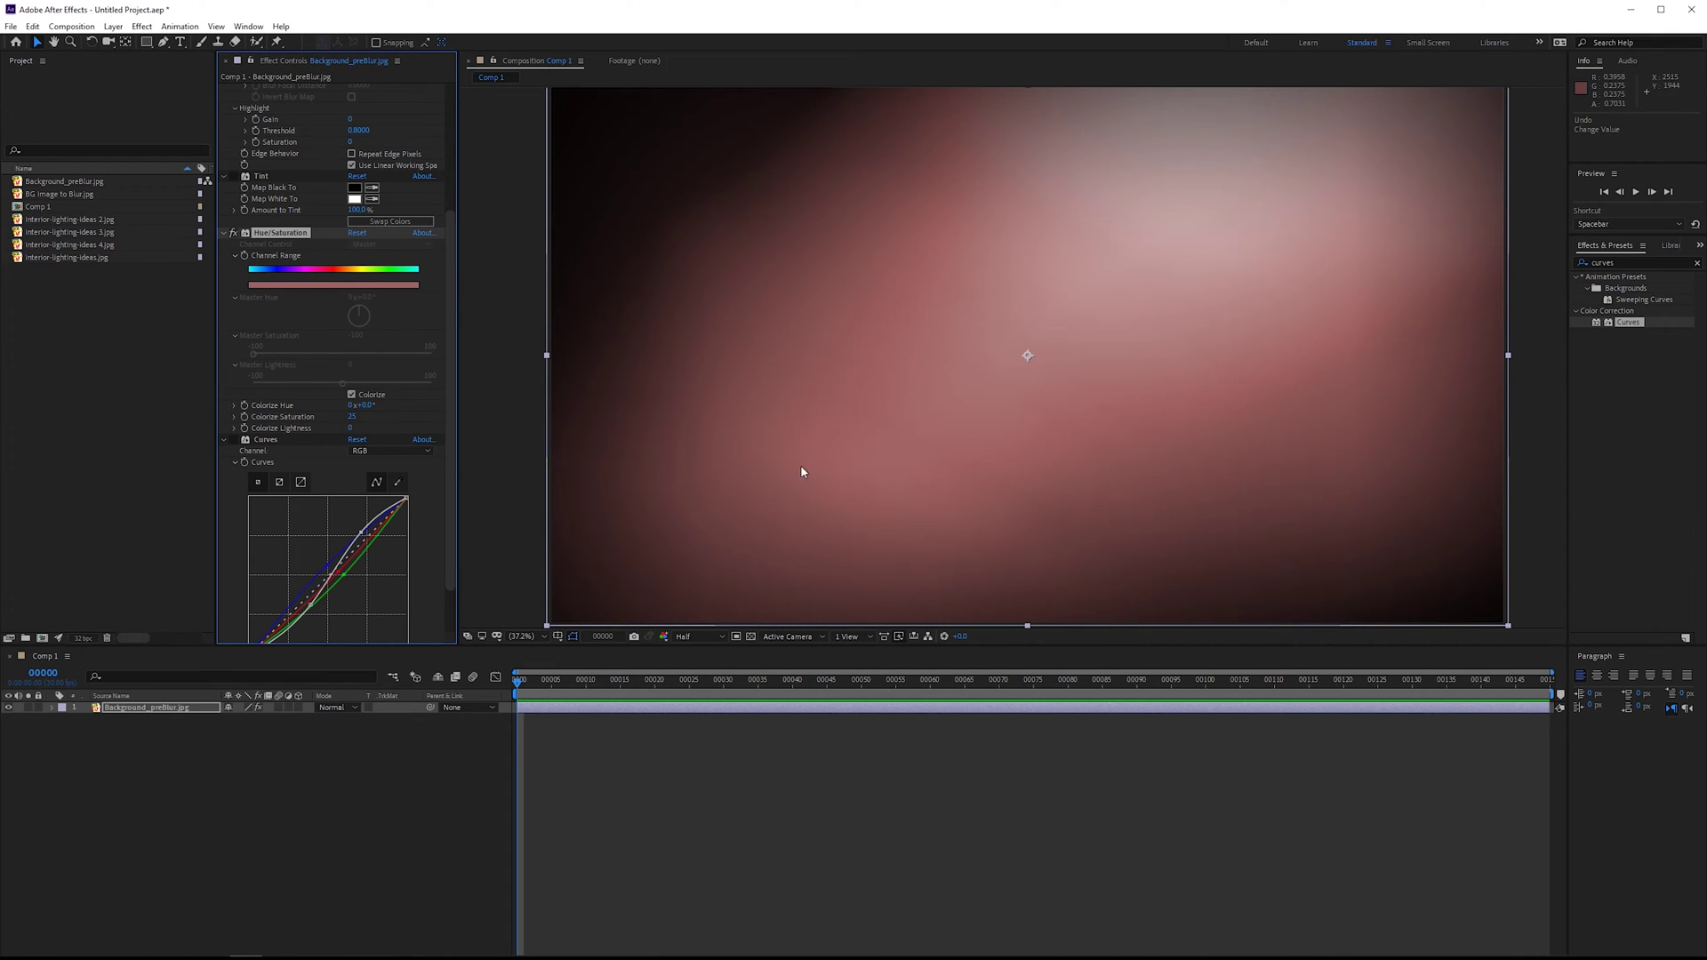
pyautogui.moveTo(353, 416); pyautogui.dragTo(505, 394)
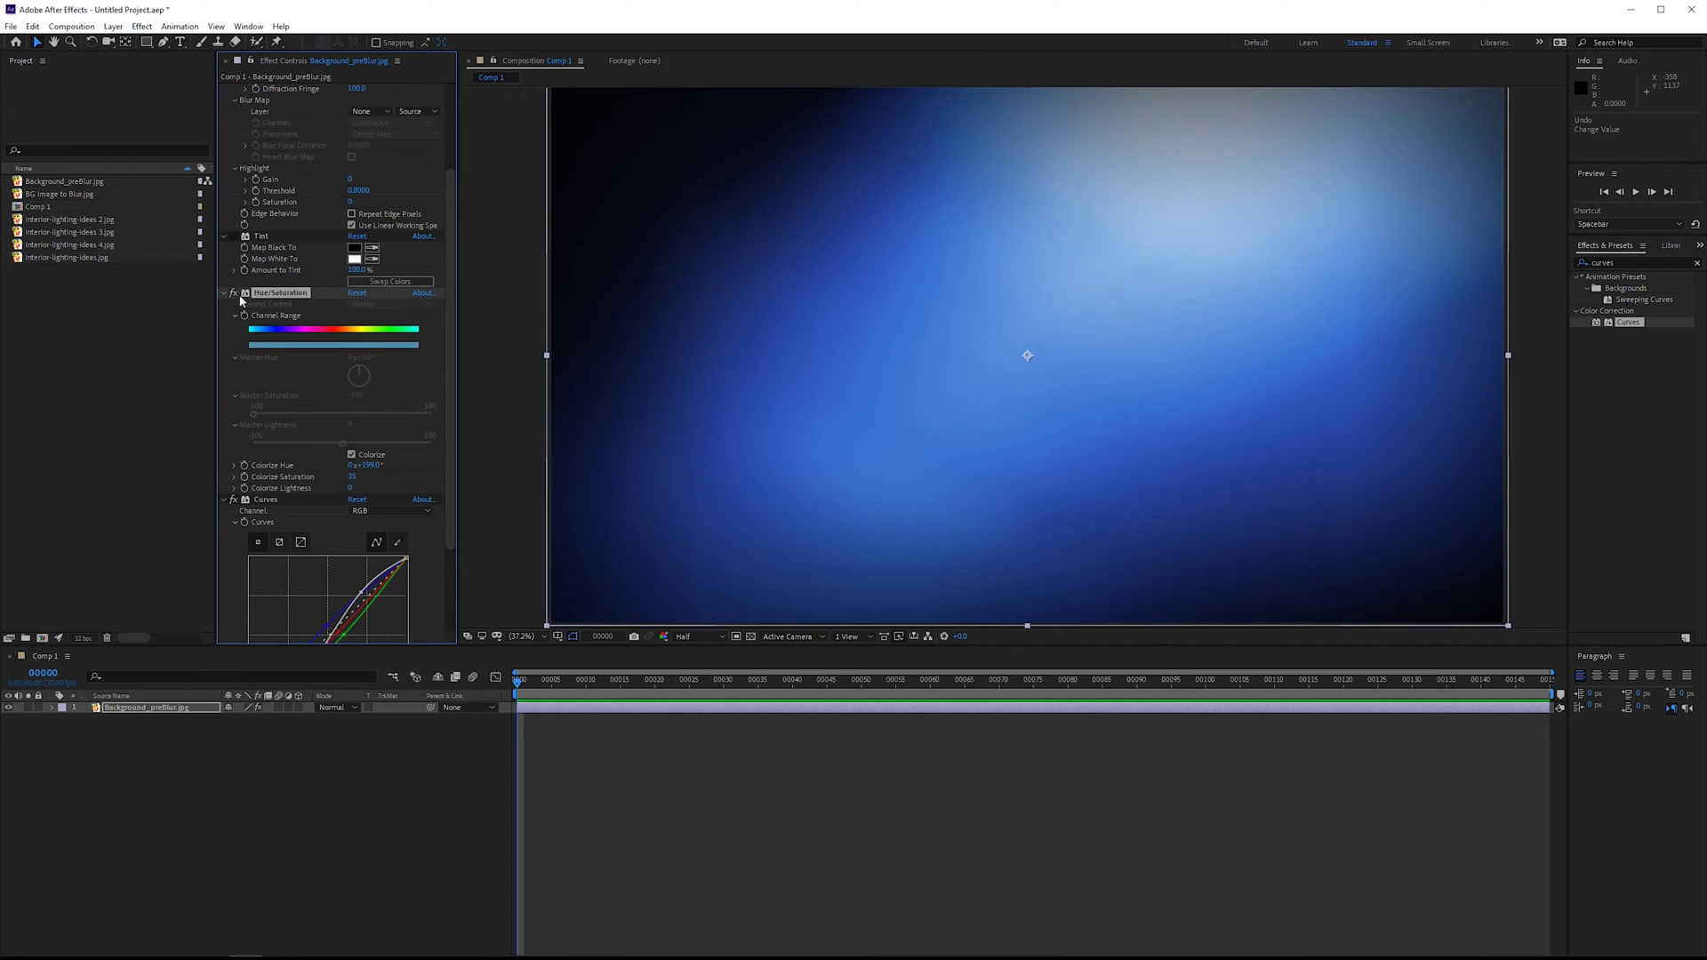
pyautogui.click(351, 455)
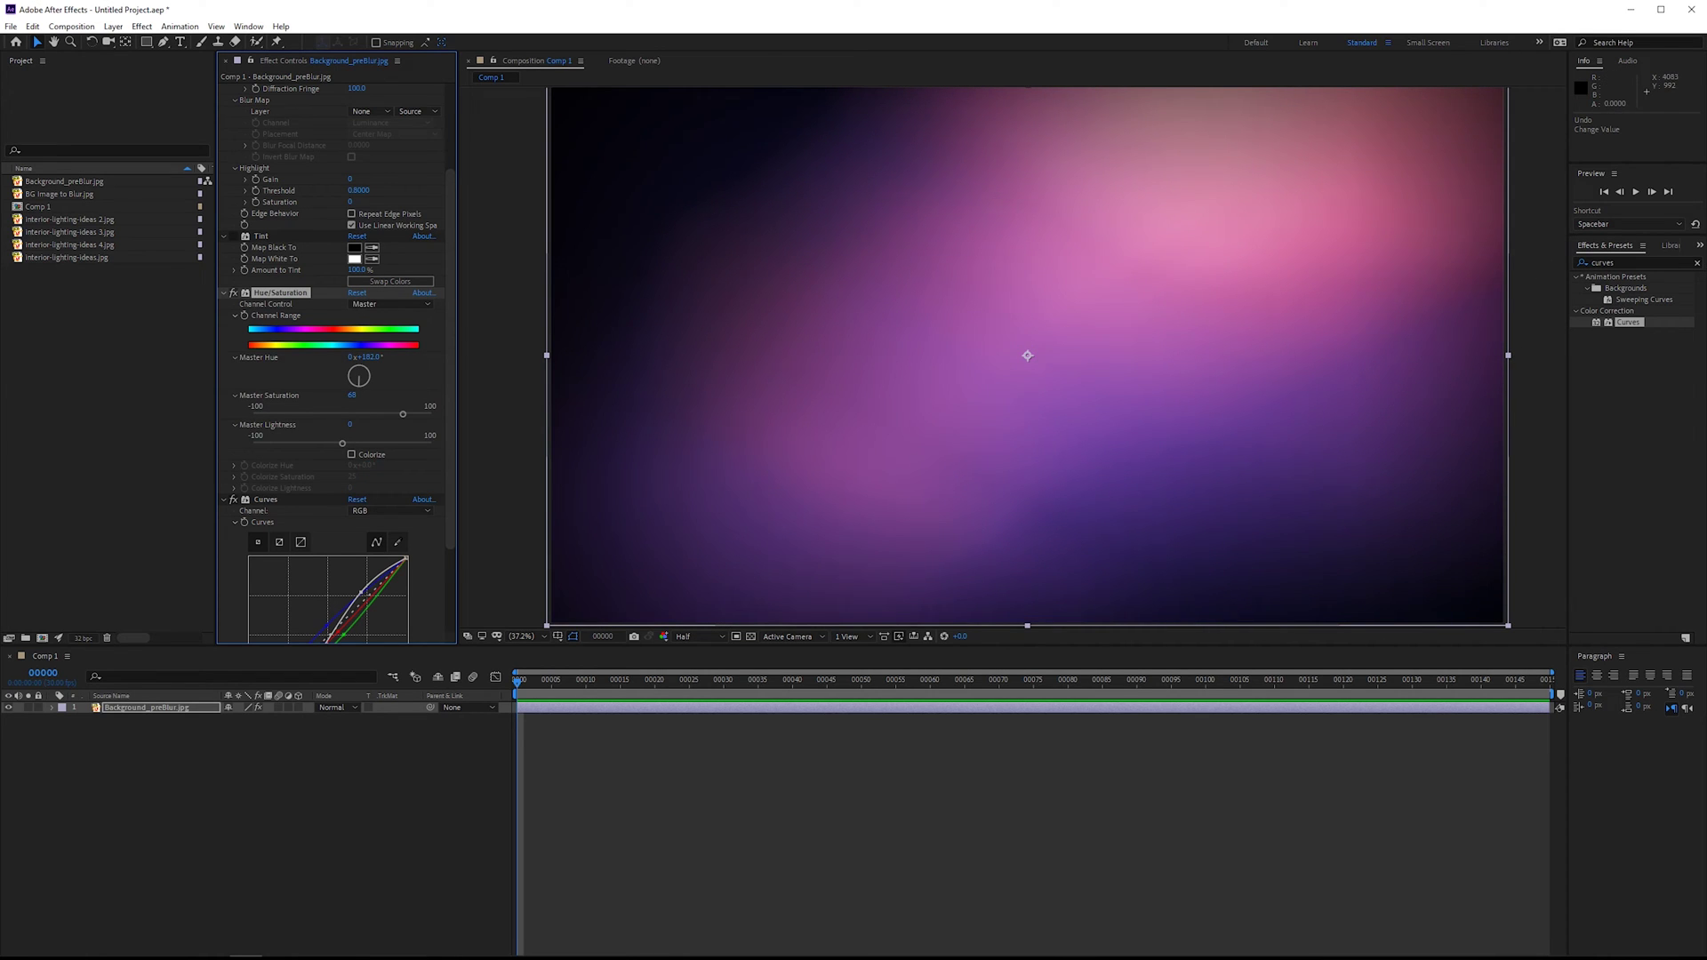
# Try scaling the background layer to 274% and moving it, then undo the change
pyautogui.click(1631, 261)
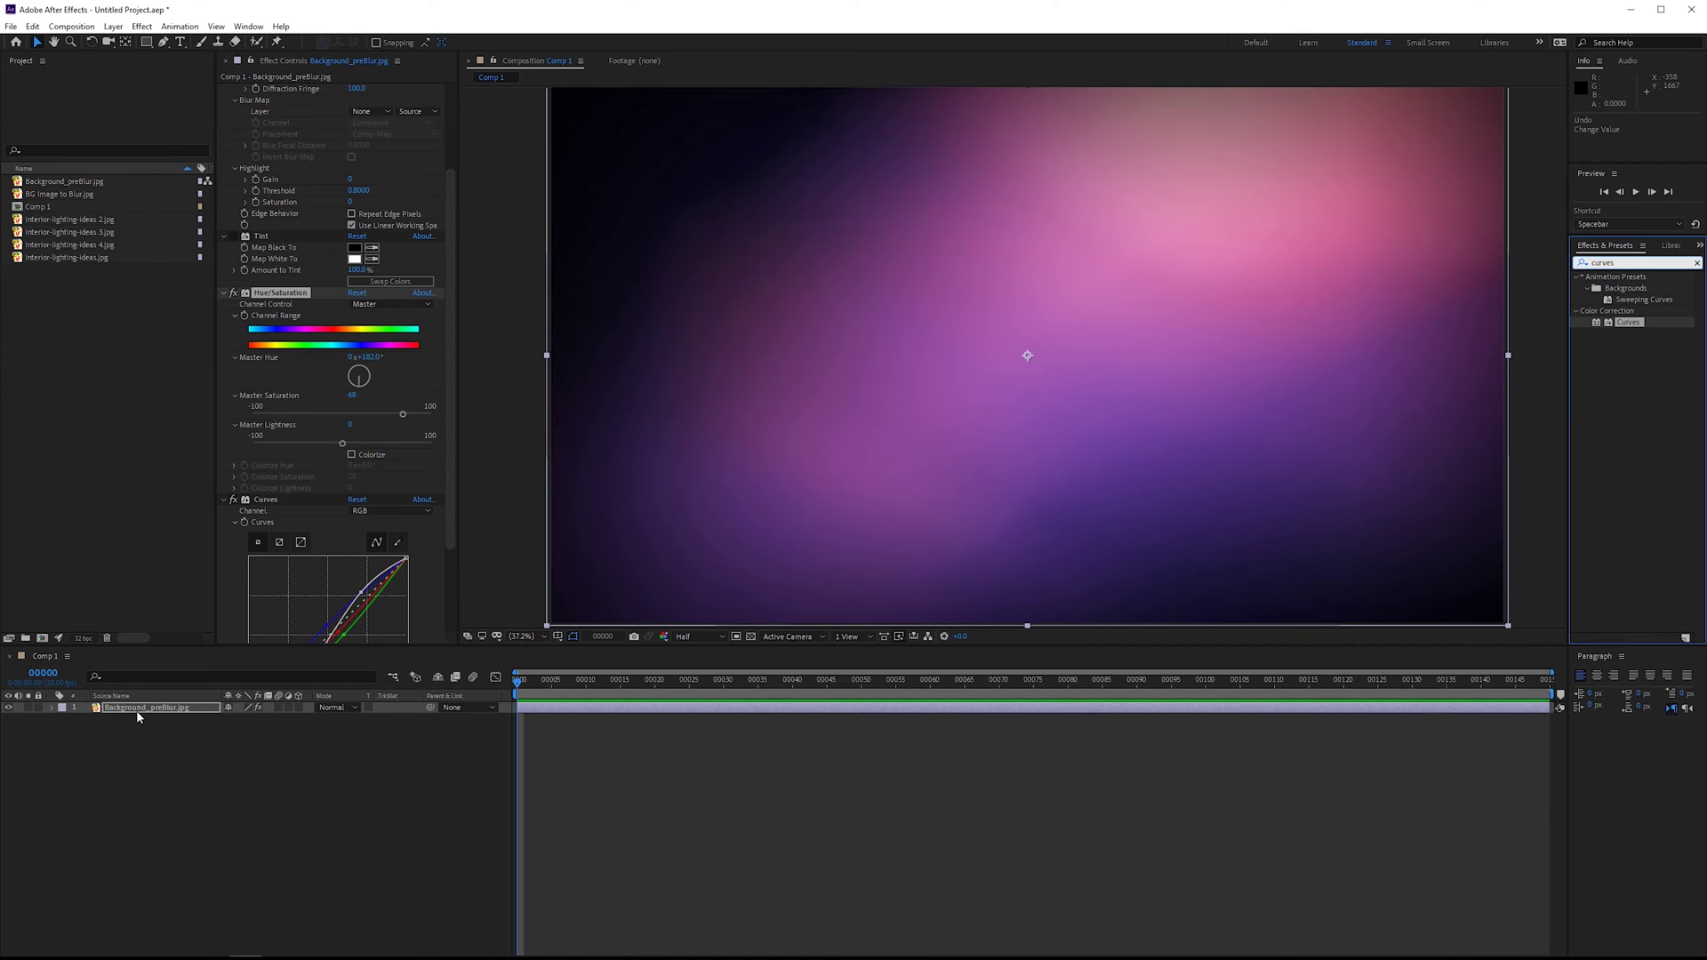
pyautogui.click(164, 711)
pyautogui.press('s')
pyautogui.click(258, 719)
pyautogui.write('274')
pyautogui.press('Return')
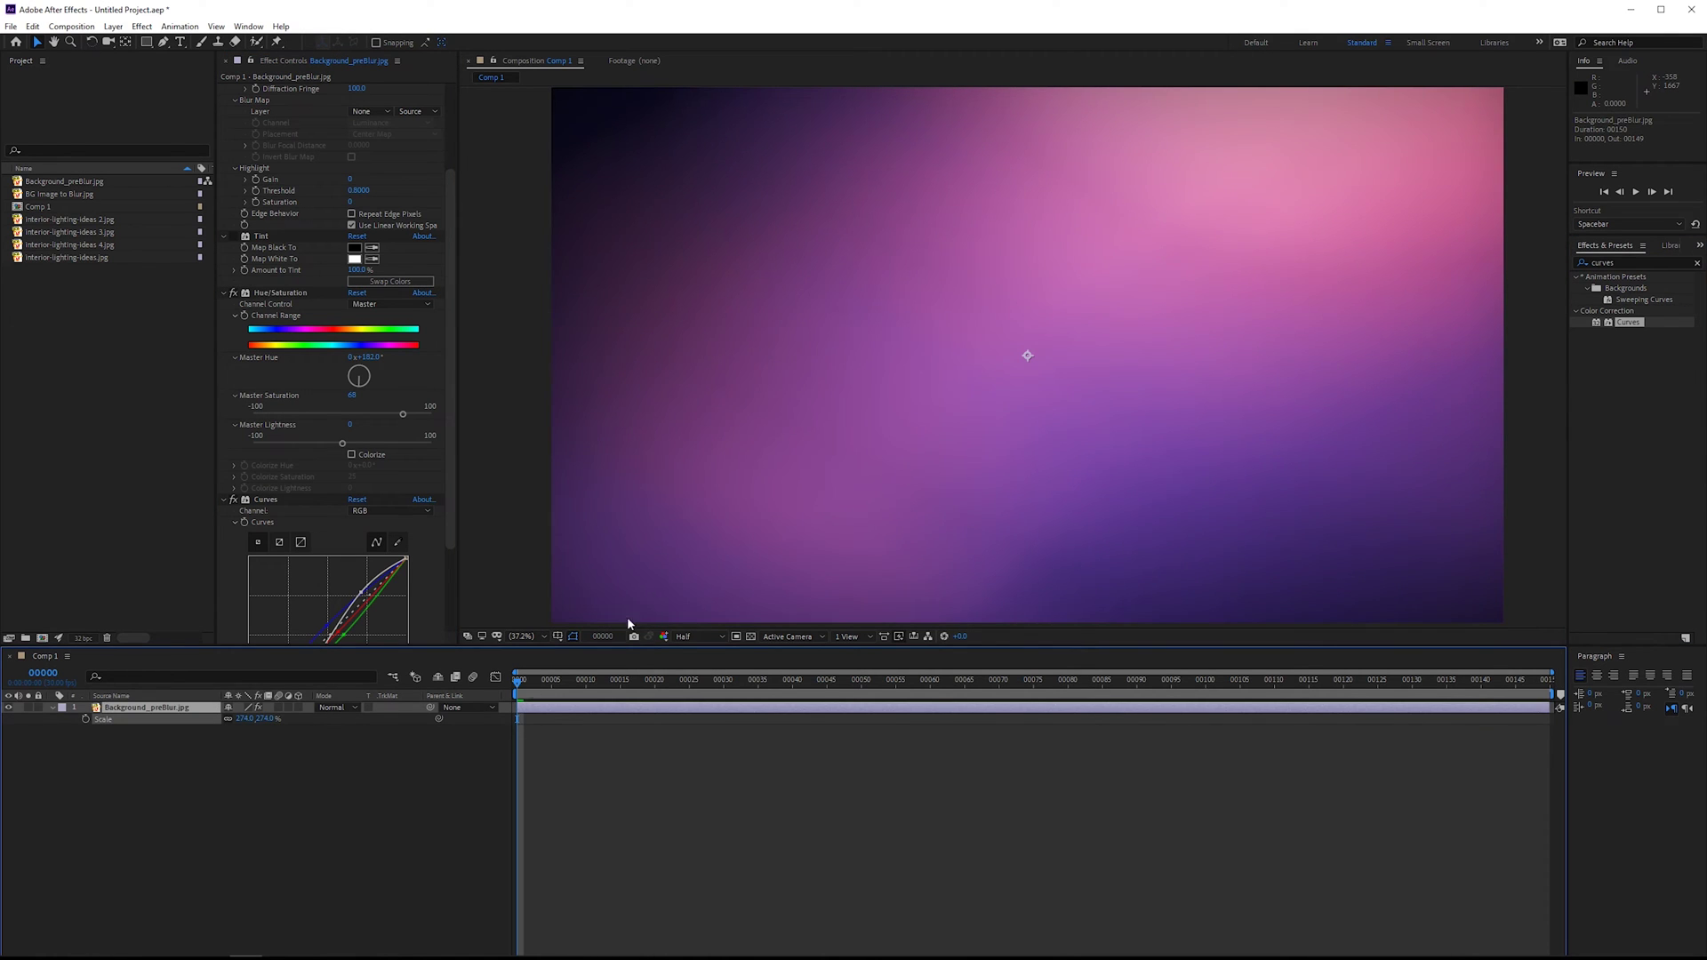
pyautogui.moveTo(733, 498); pyautogui.dragTo(972, 350)
pyautogui.hotkey('ctrl', 'z')
pyautogui.hotkey('ctrl', 'z')
# Add Turbulent Displace to the background after the Camera Lens Blur
pyautogui.click(1639, 261)
pyautogui.press('BackSpace')
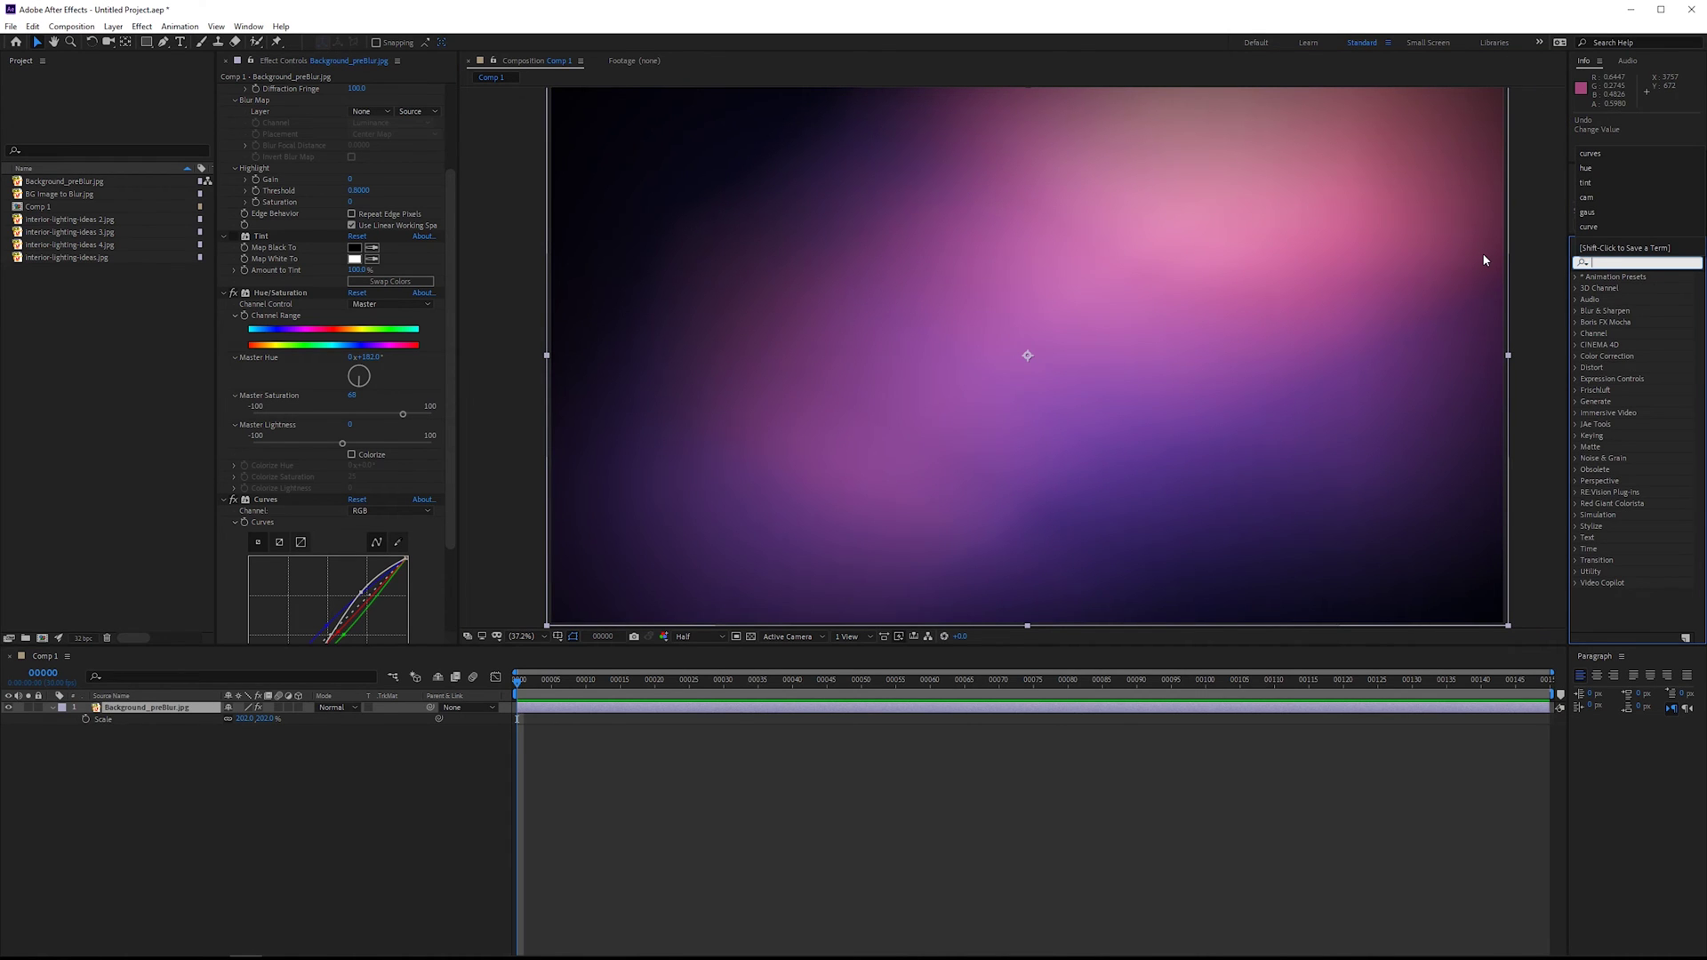
pyautogui.write('turb')
pyautogui.moveTo(1654, 300); pyautogui.dragTo(338, 142)
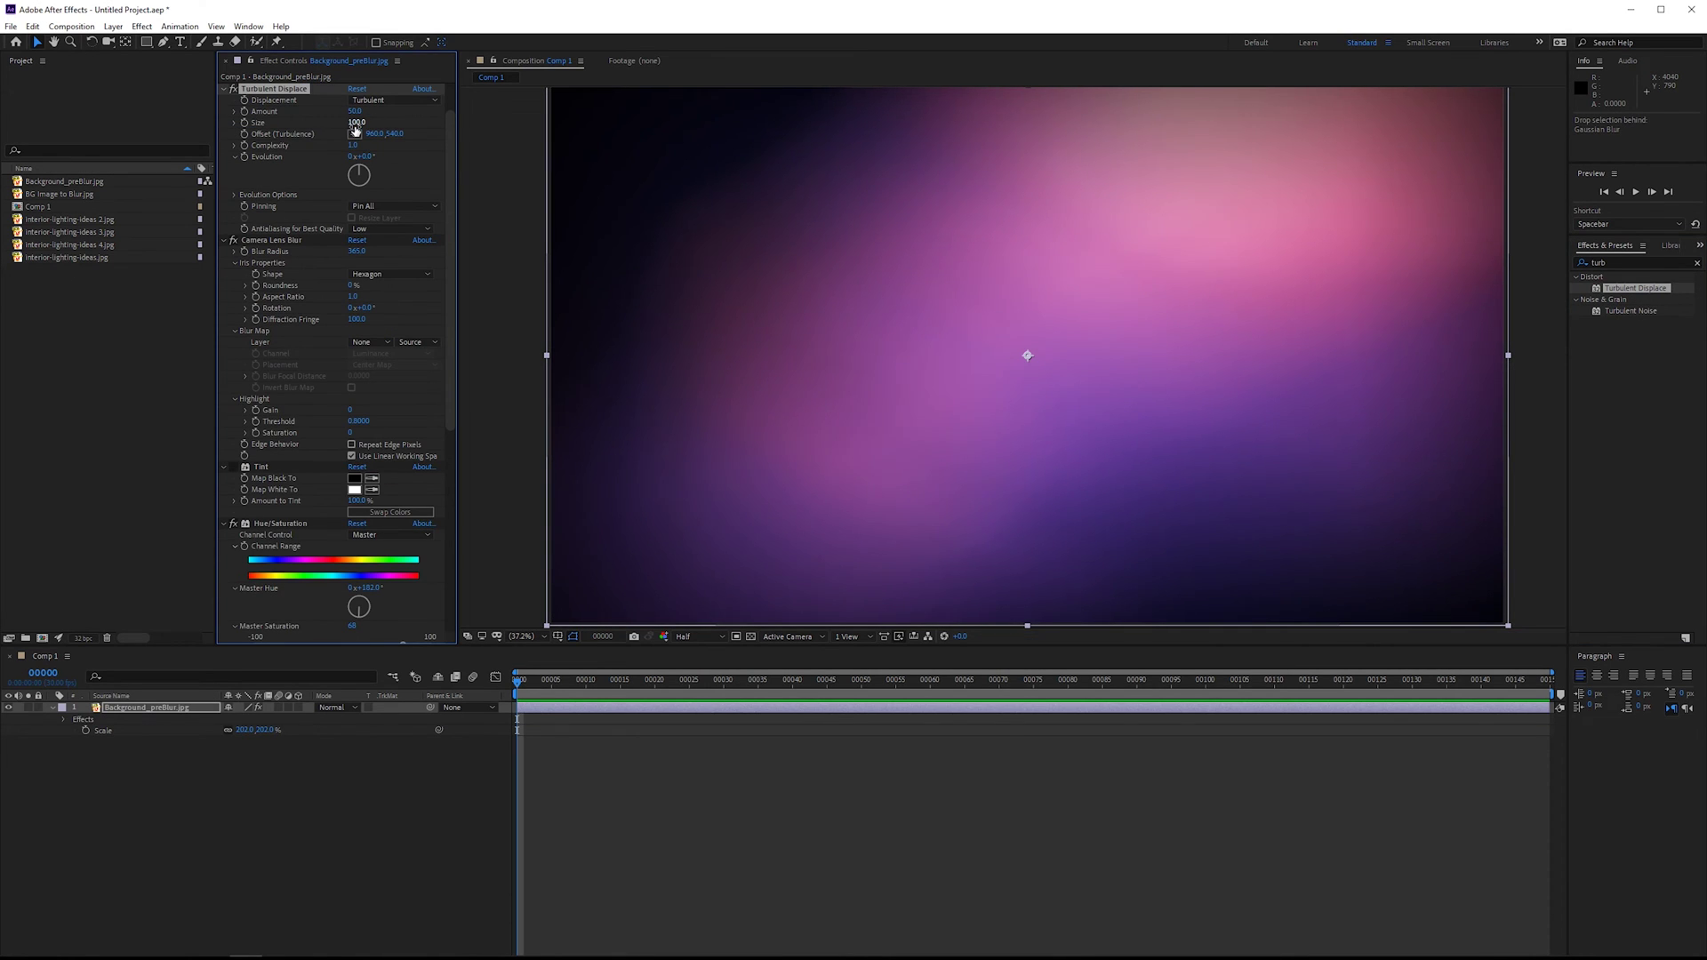
# Drive Turbulent Displace's Evolution with a time * 180 expression and preview the animation
pyautogui.hotkey('ctrl', 'z')
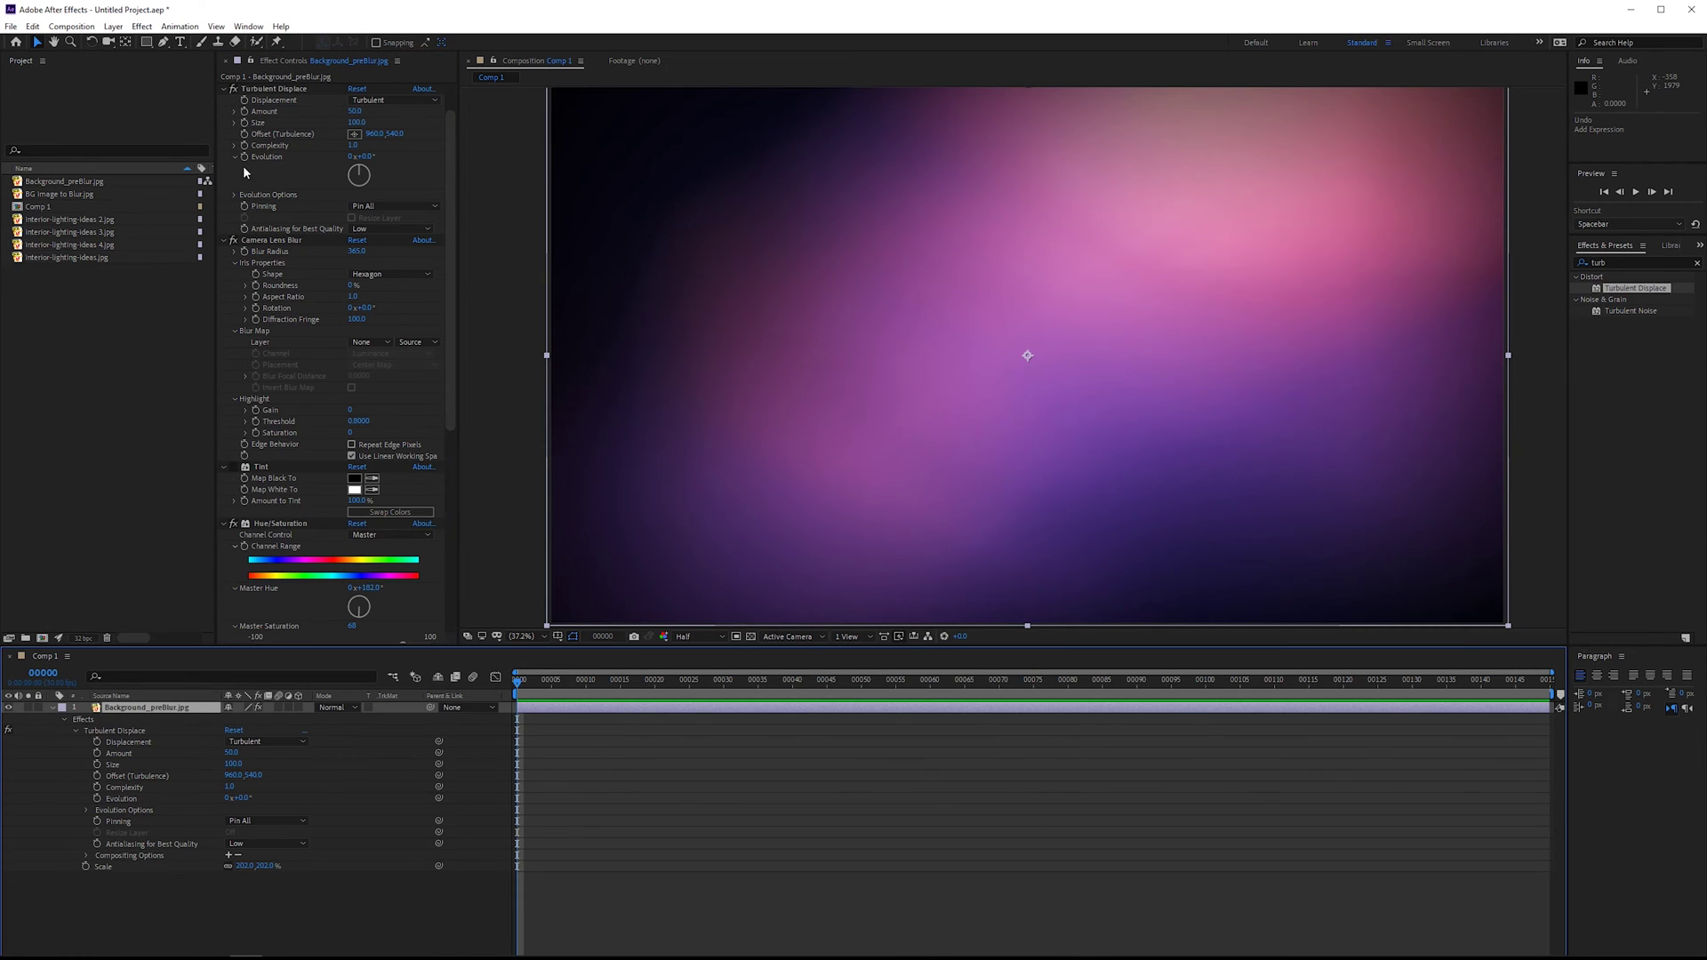
pyautogui.keyDown('alt'); pyautogui.click(245, 157); pyautogui.keyUp('alt')
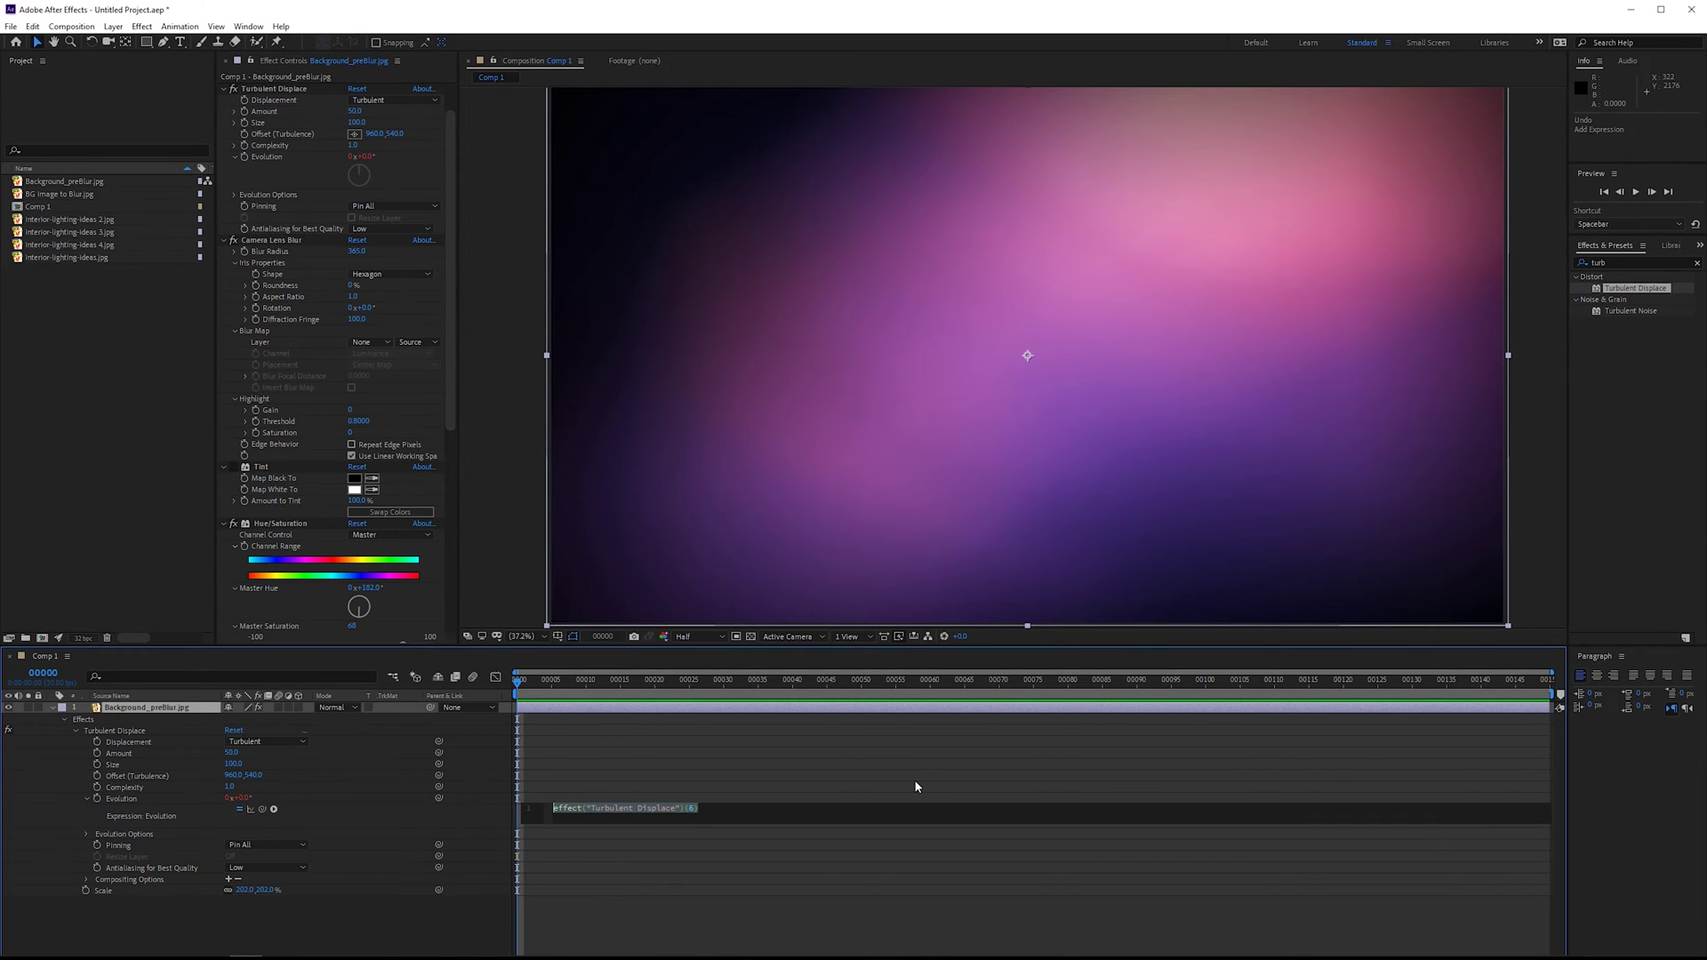
pyautogui.write('time * 180')
pyautogui.click(916, 786)
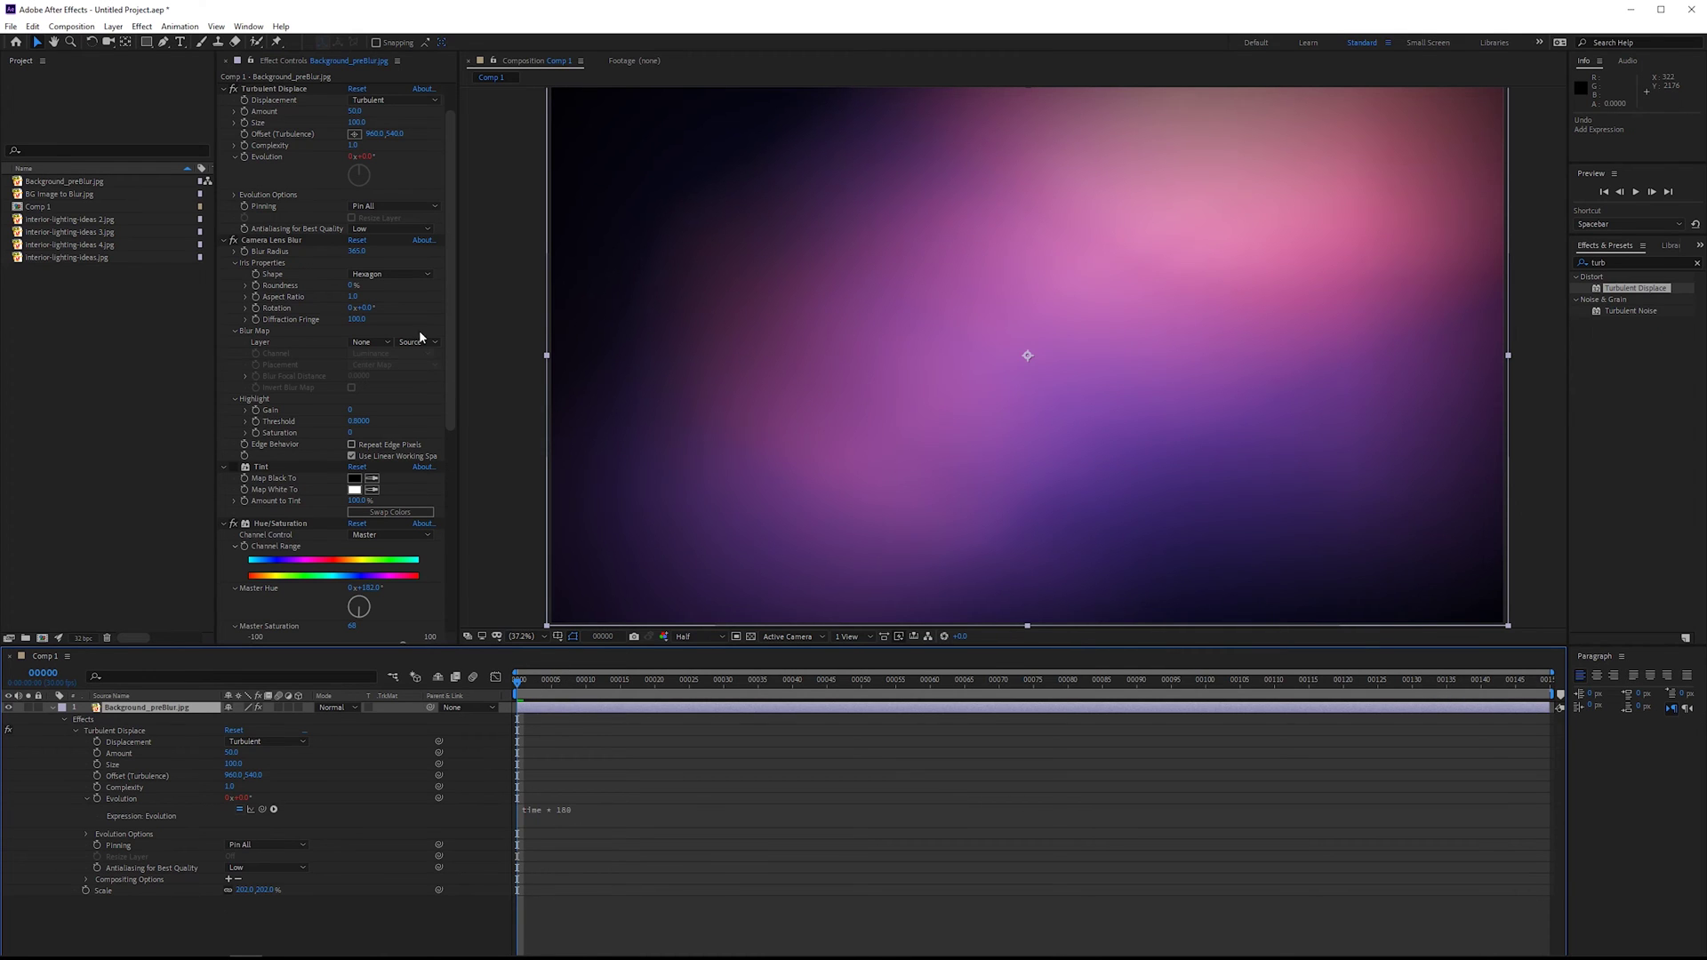
pyautogui.press('space')
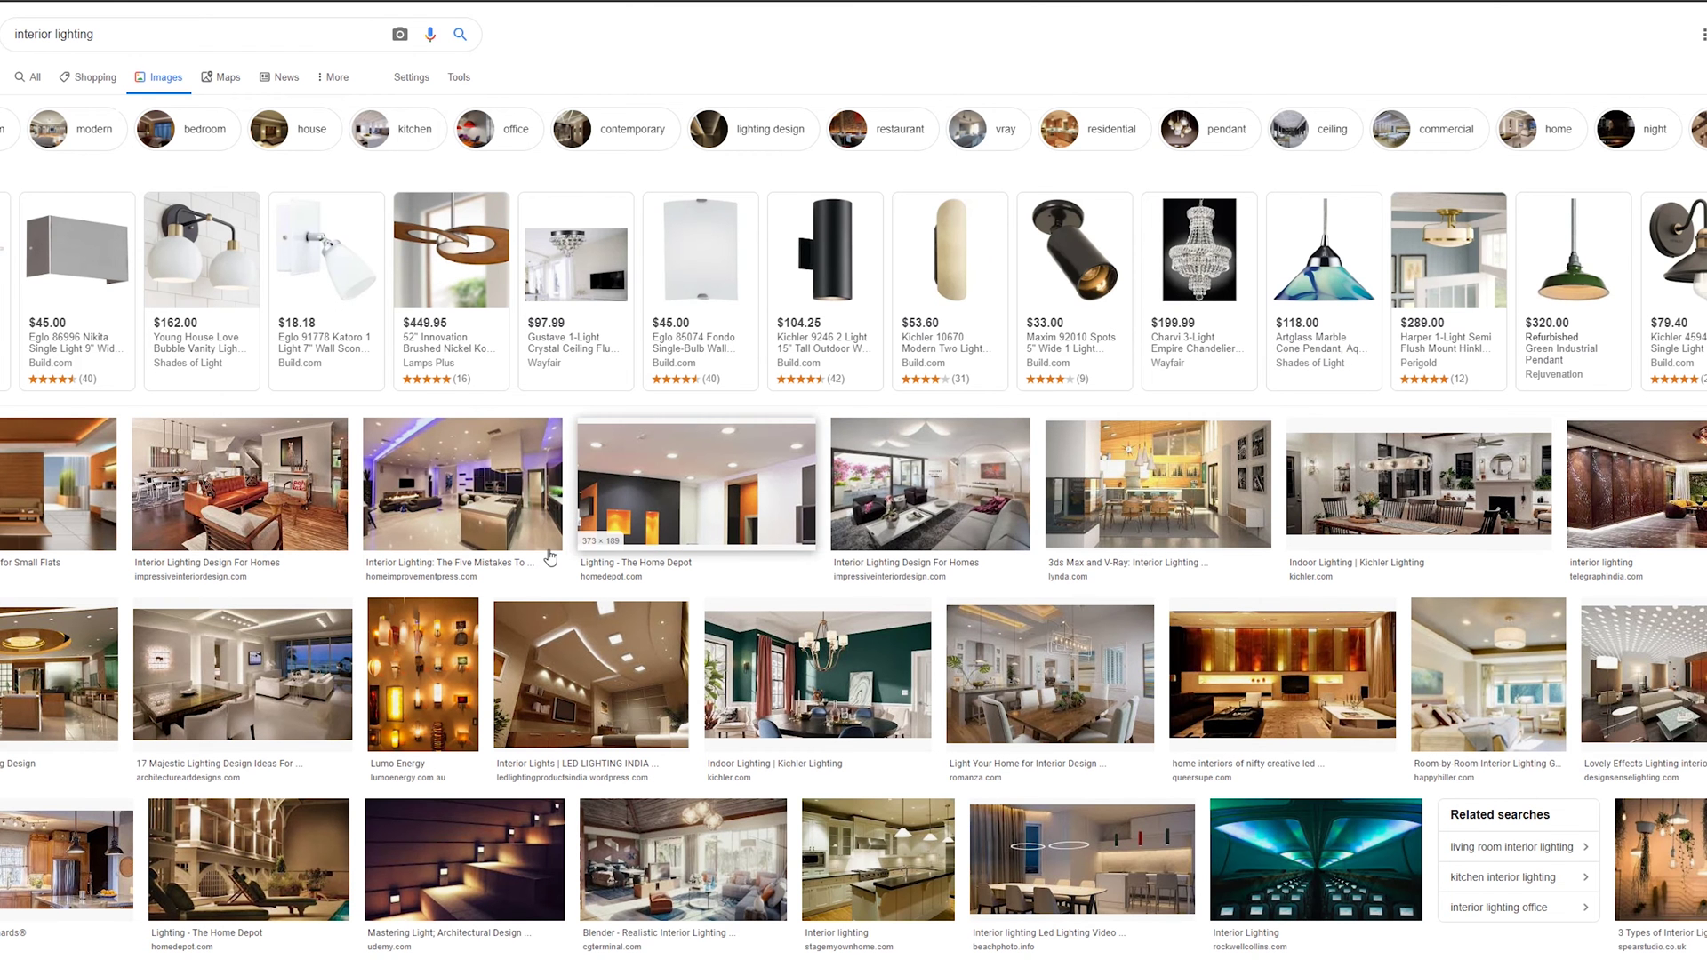
# Preview the small-flats, Spear Studio and airplane-cabin lighting images, then close the preview
pyautogui.scroll(-2, 541, 518)
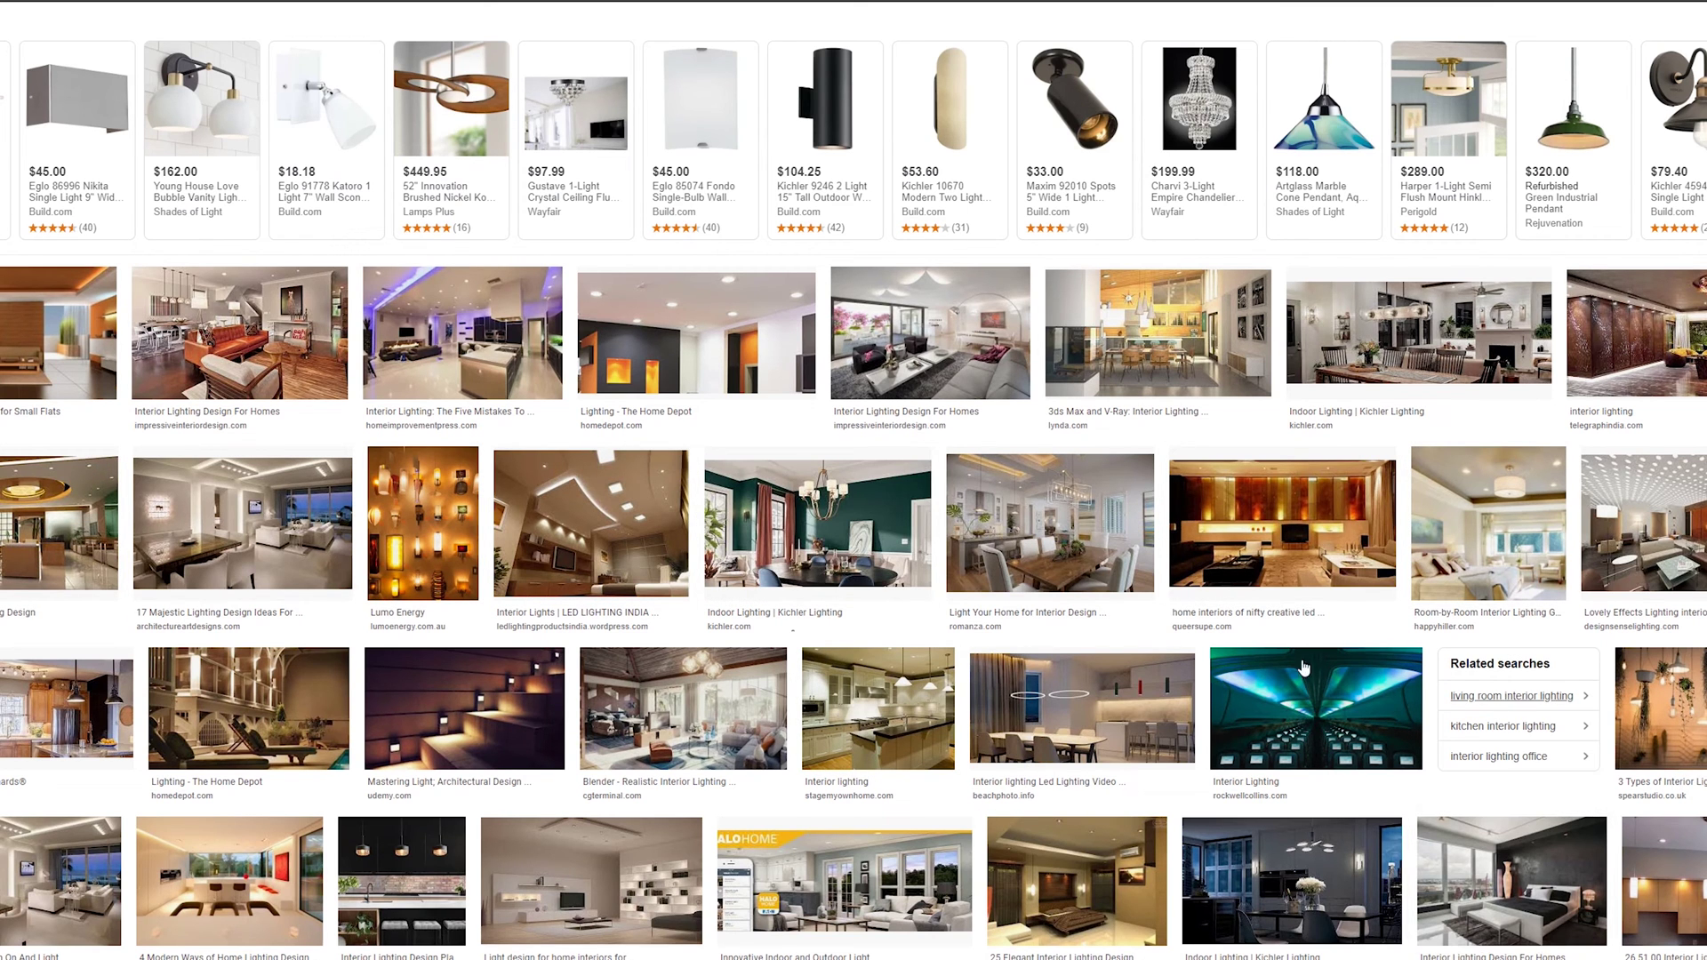
pyautogui.click(63, 347)
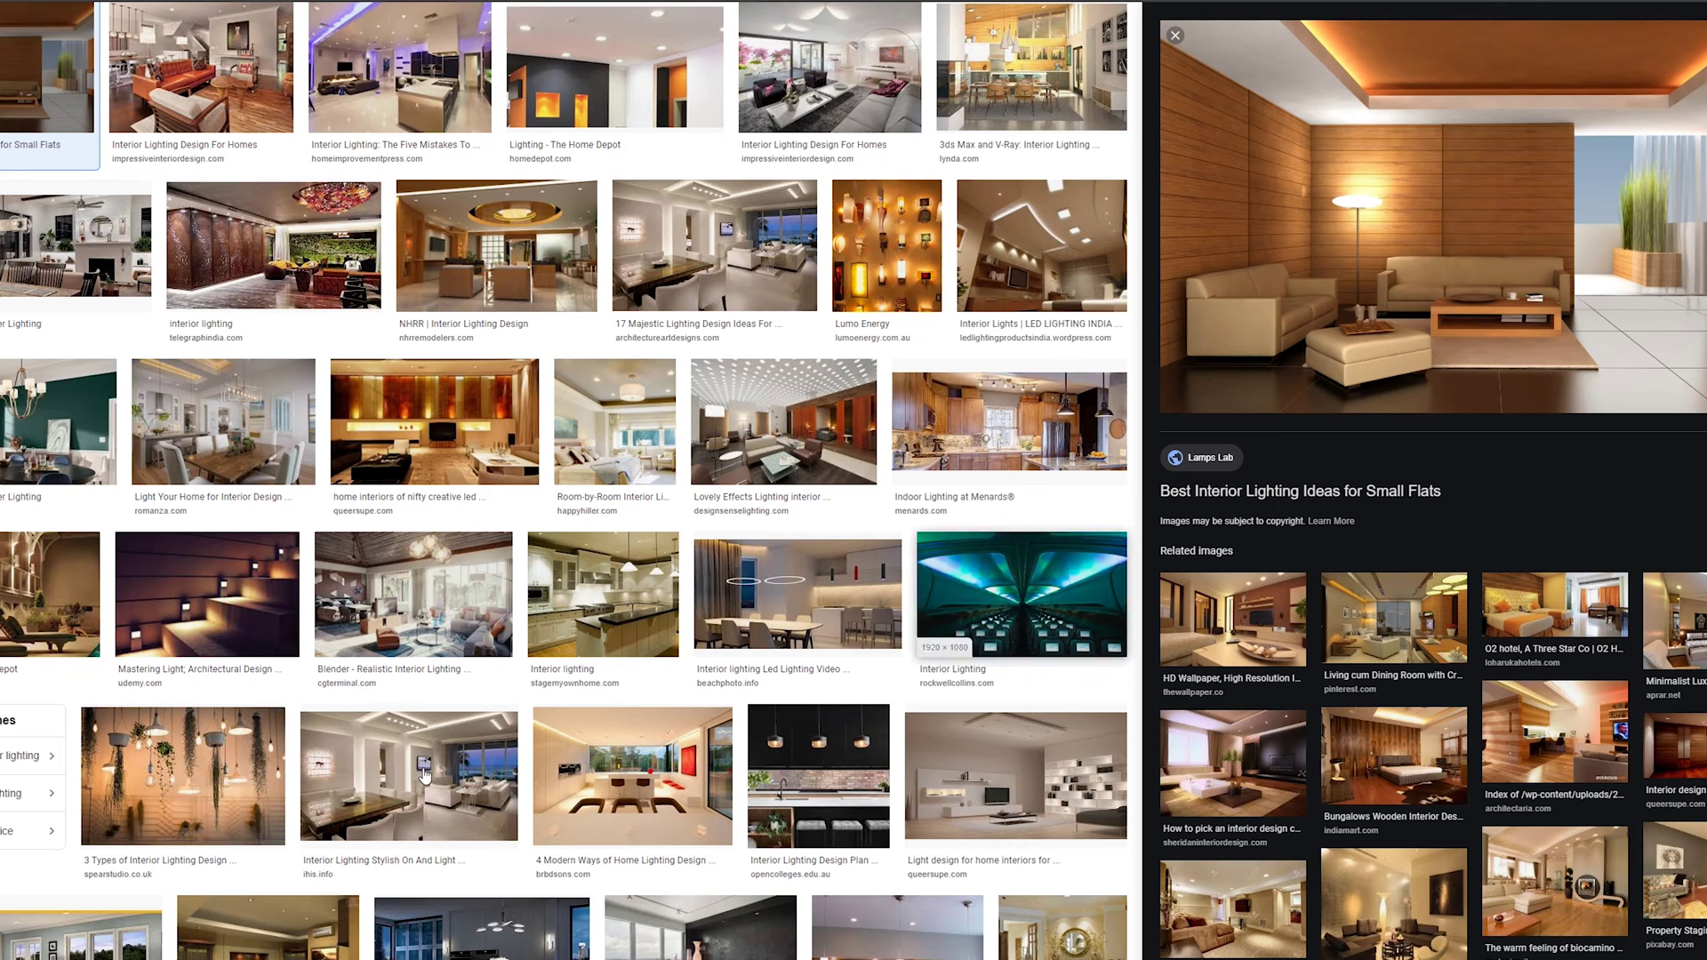
pyautogui.click(266, 764)
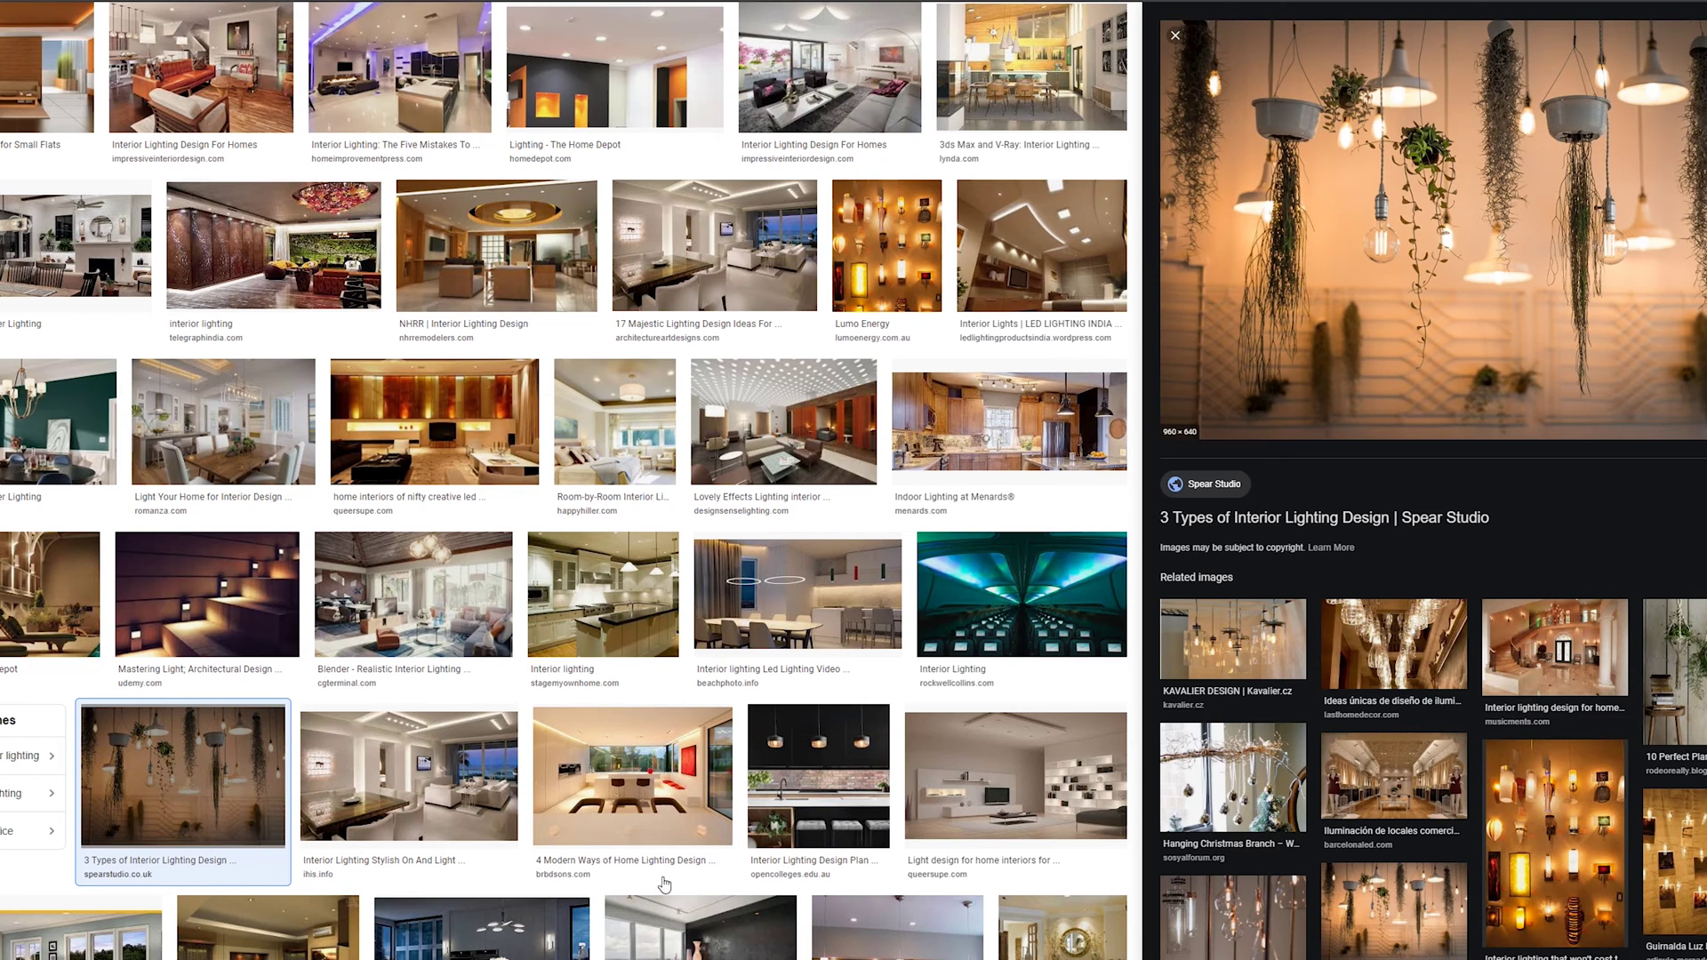
pyautogui.click(997, 576)
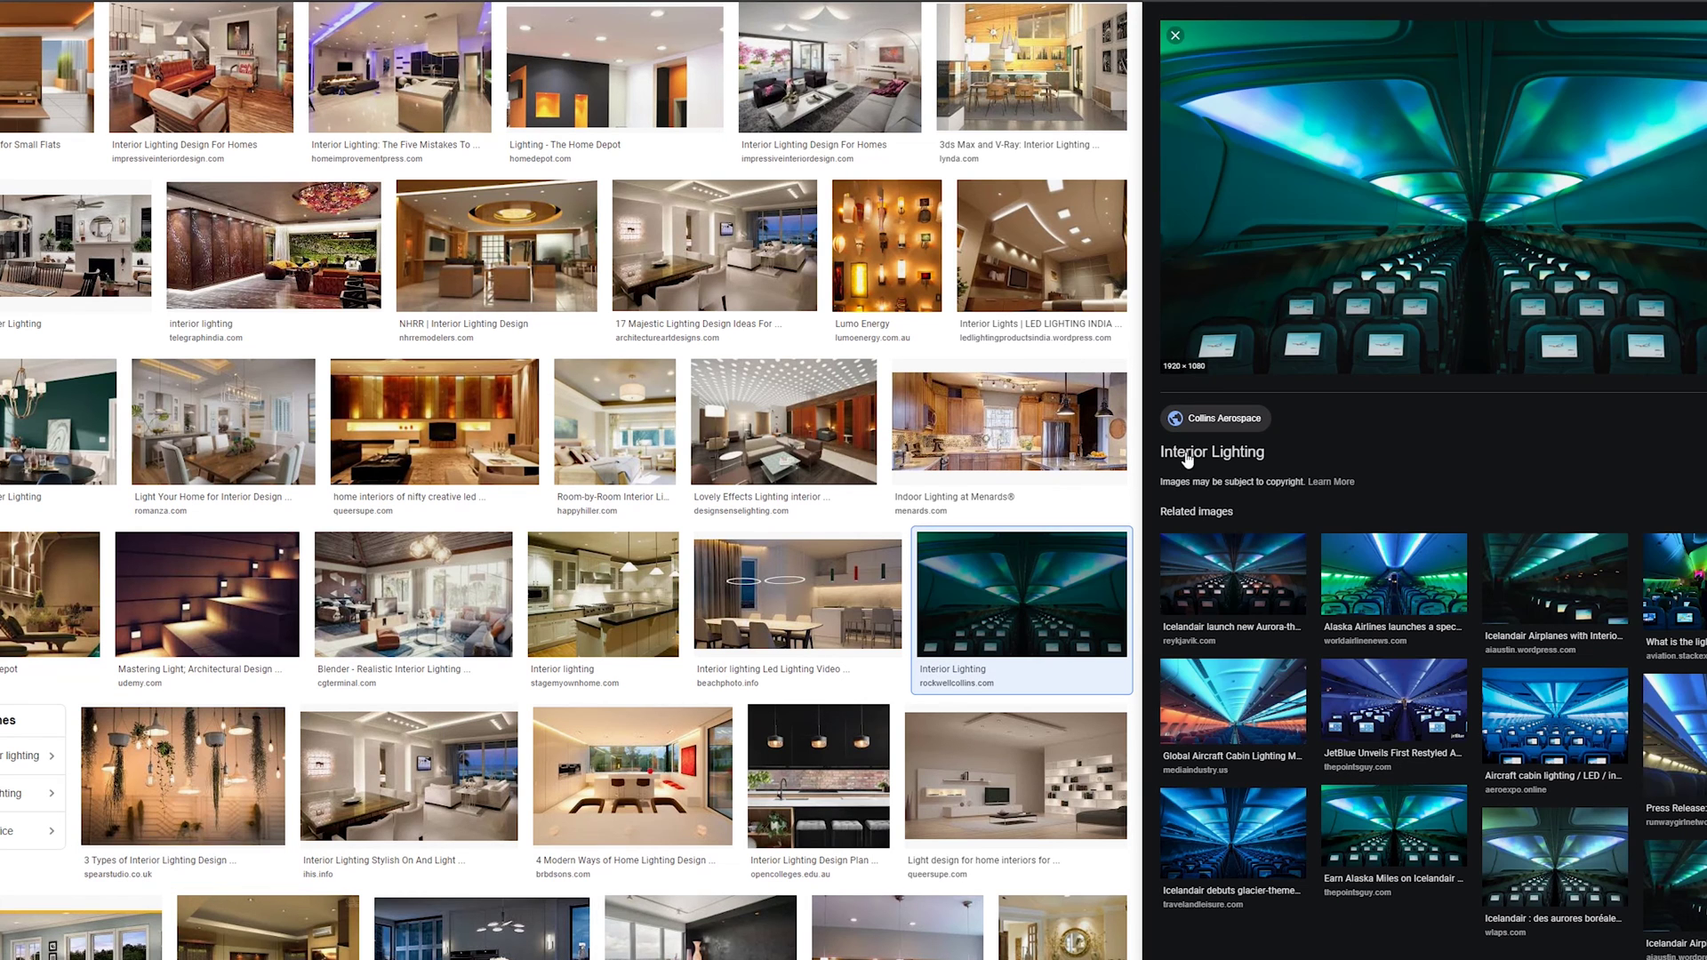
pyautogui.scroll(-2, 523, 852)
pyautogui.scroll(-2, 523, 852)
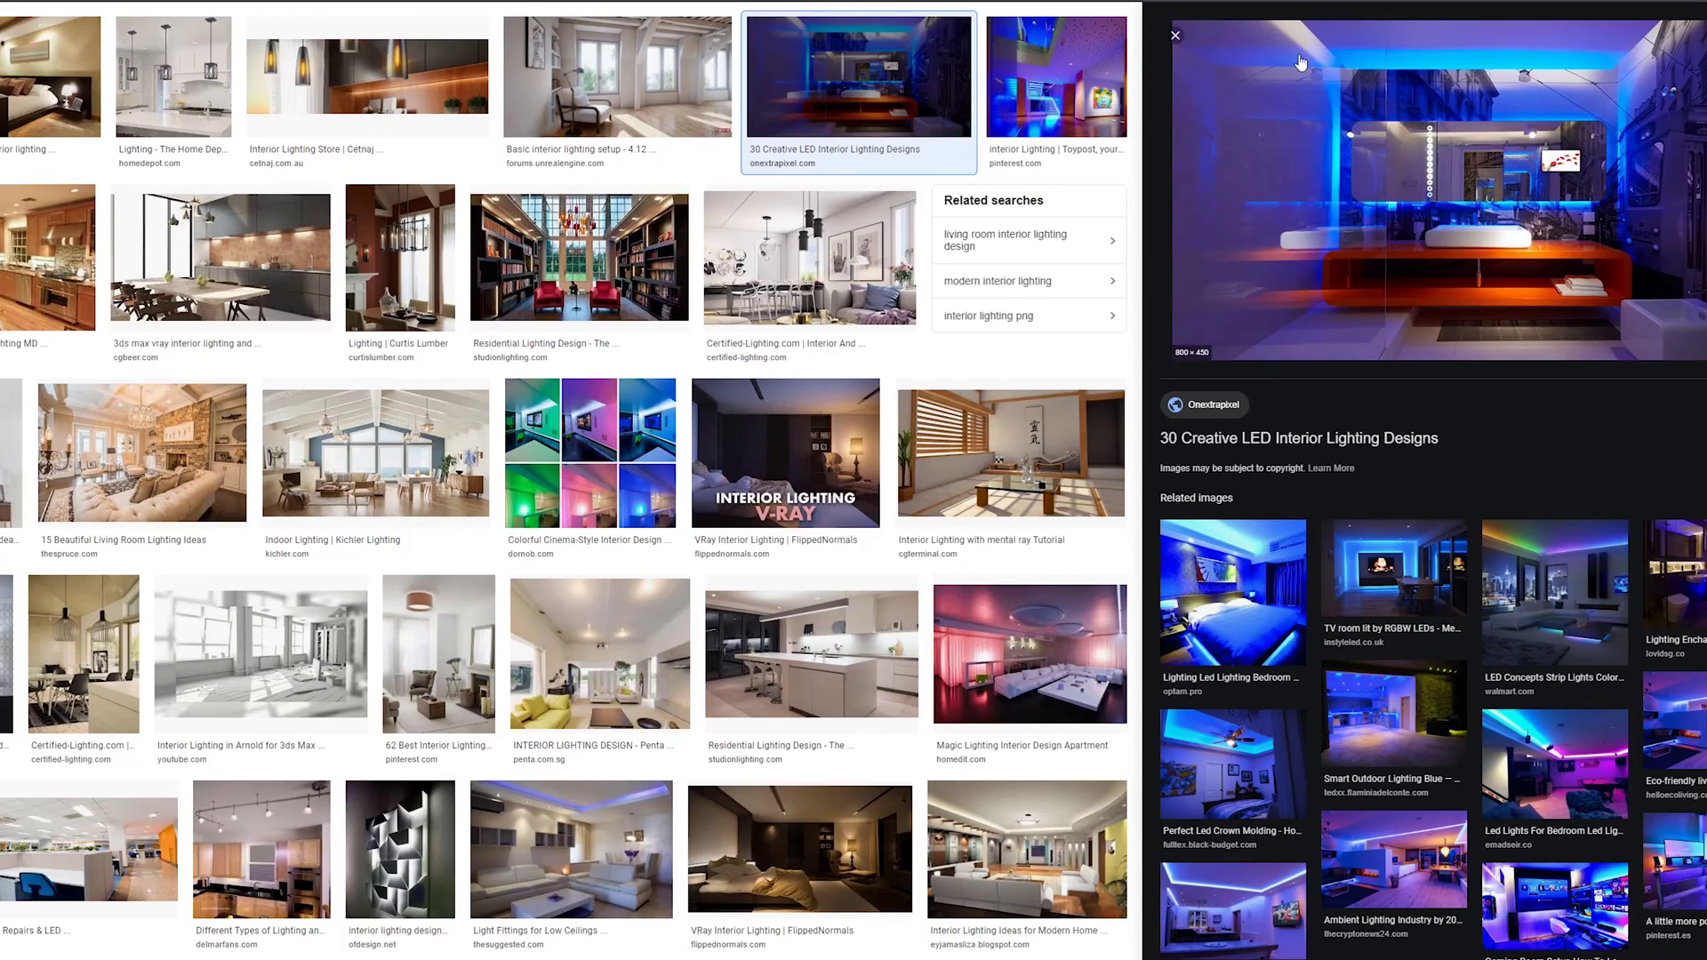
pyautogui.click(1176, 36)
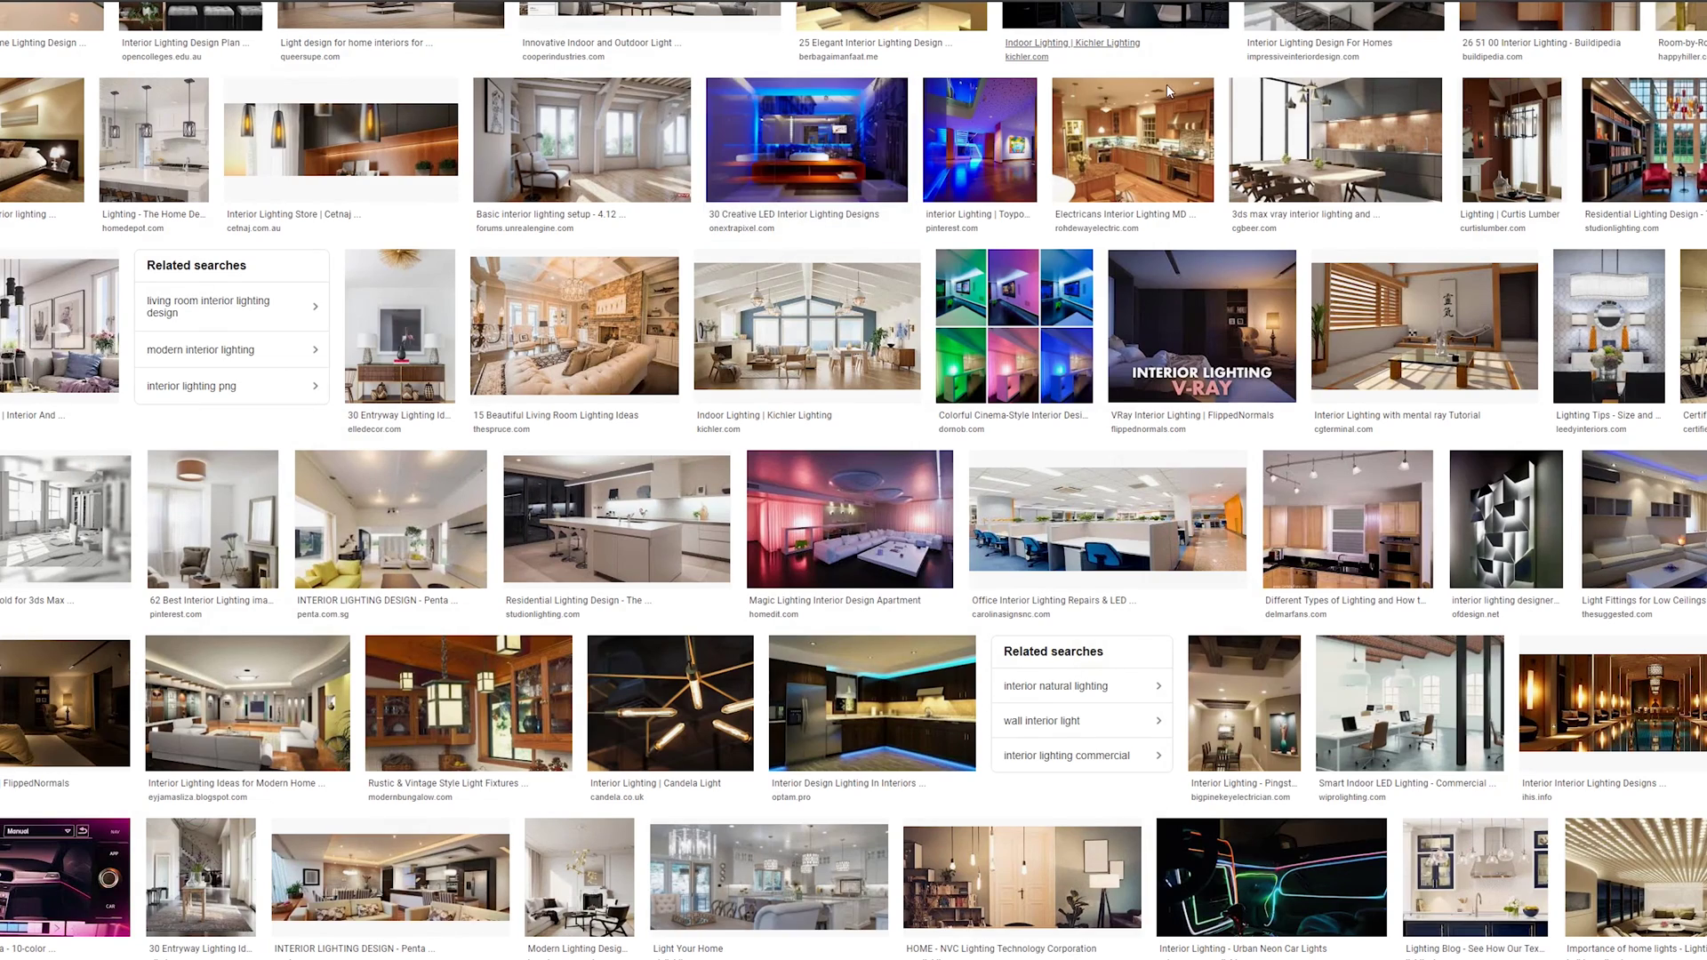
# Scroll through the remaining interior lighting image results
pyautogui.scroll(15, 1147, 231)
pyautogui.scroll(-10, 1128, 384)
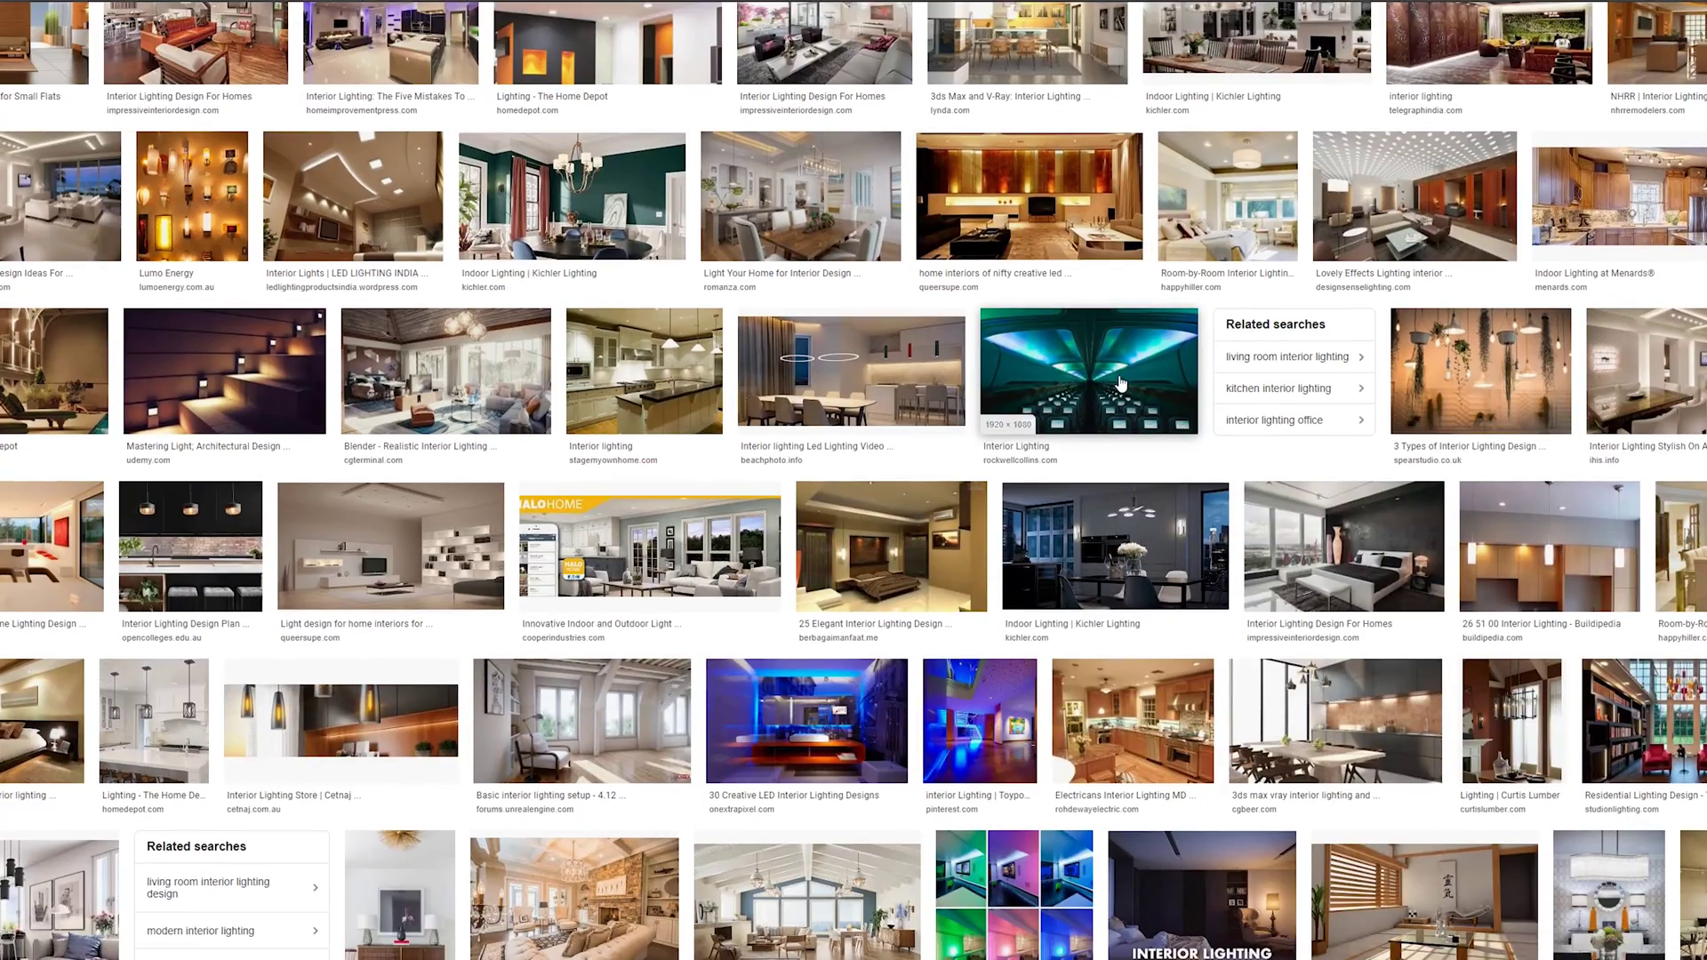
pyautogui.scroll(-6, 1120, 384)
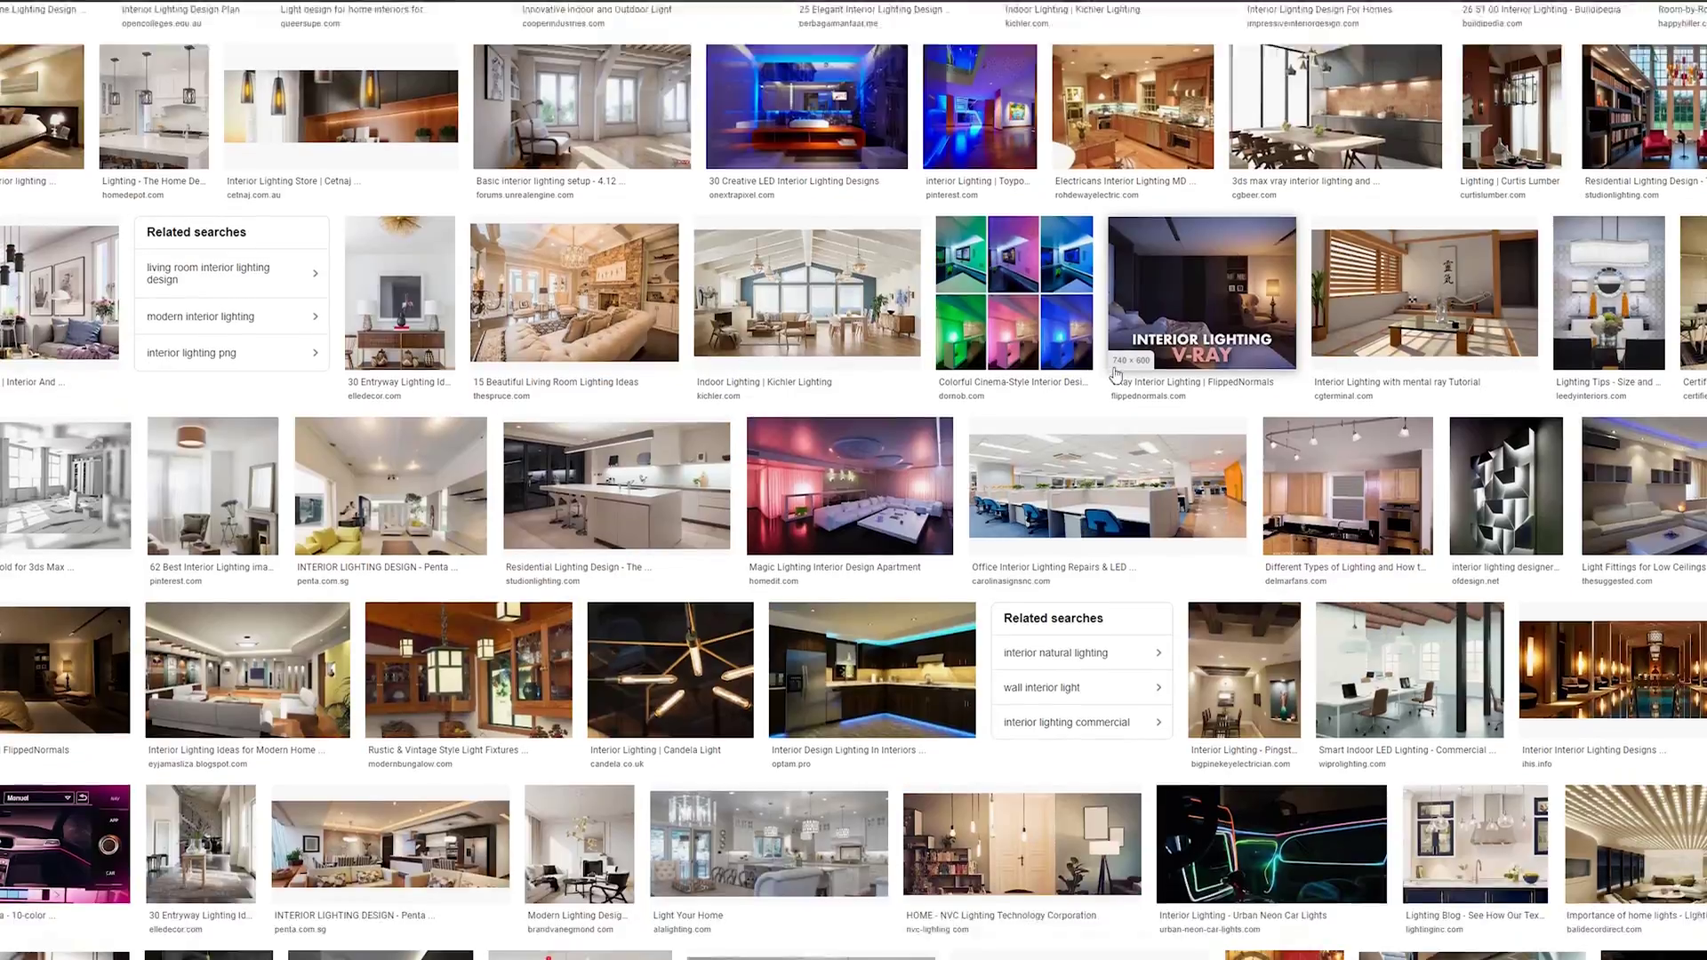
pyautogui.scroll(7, 1115, 374)
pyautogui.scroll(-1, 1113, 368)
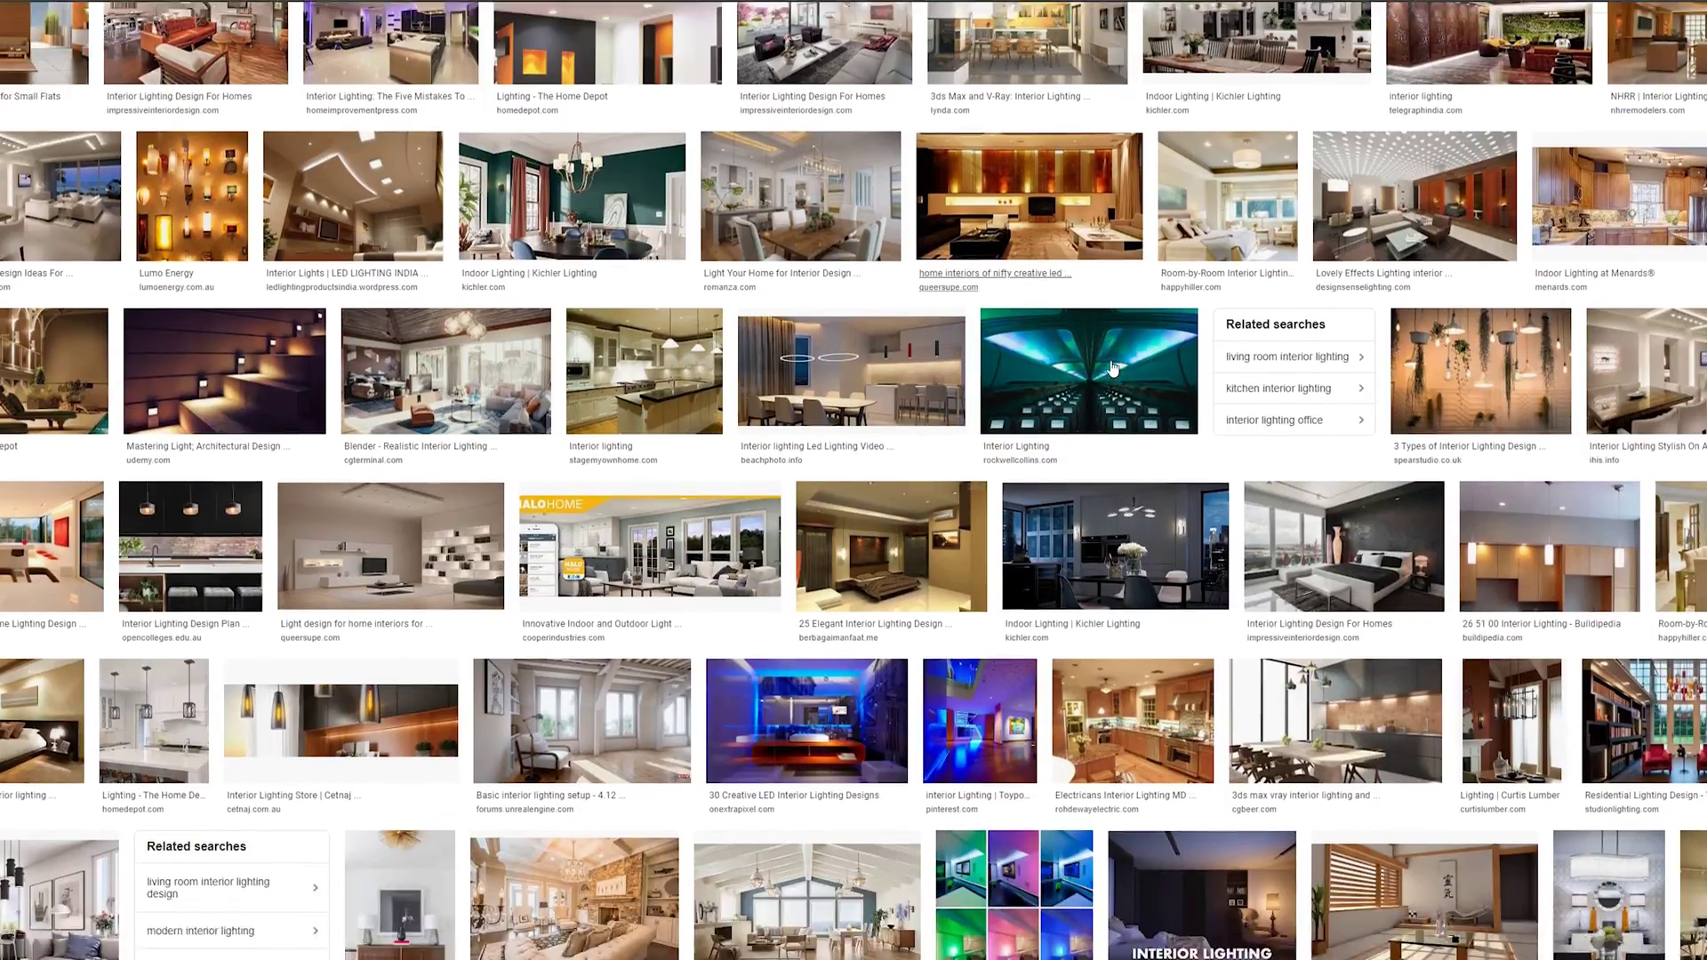
pyautogui.scroll(-6, 1113, 368)
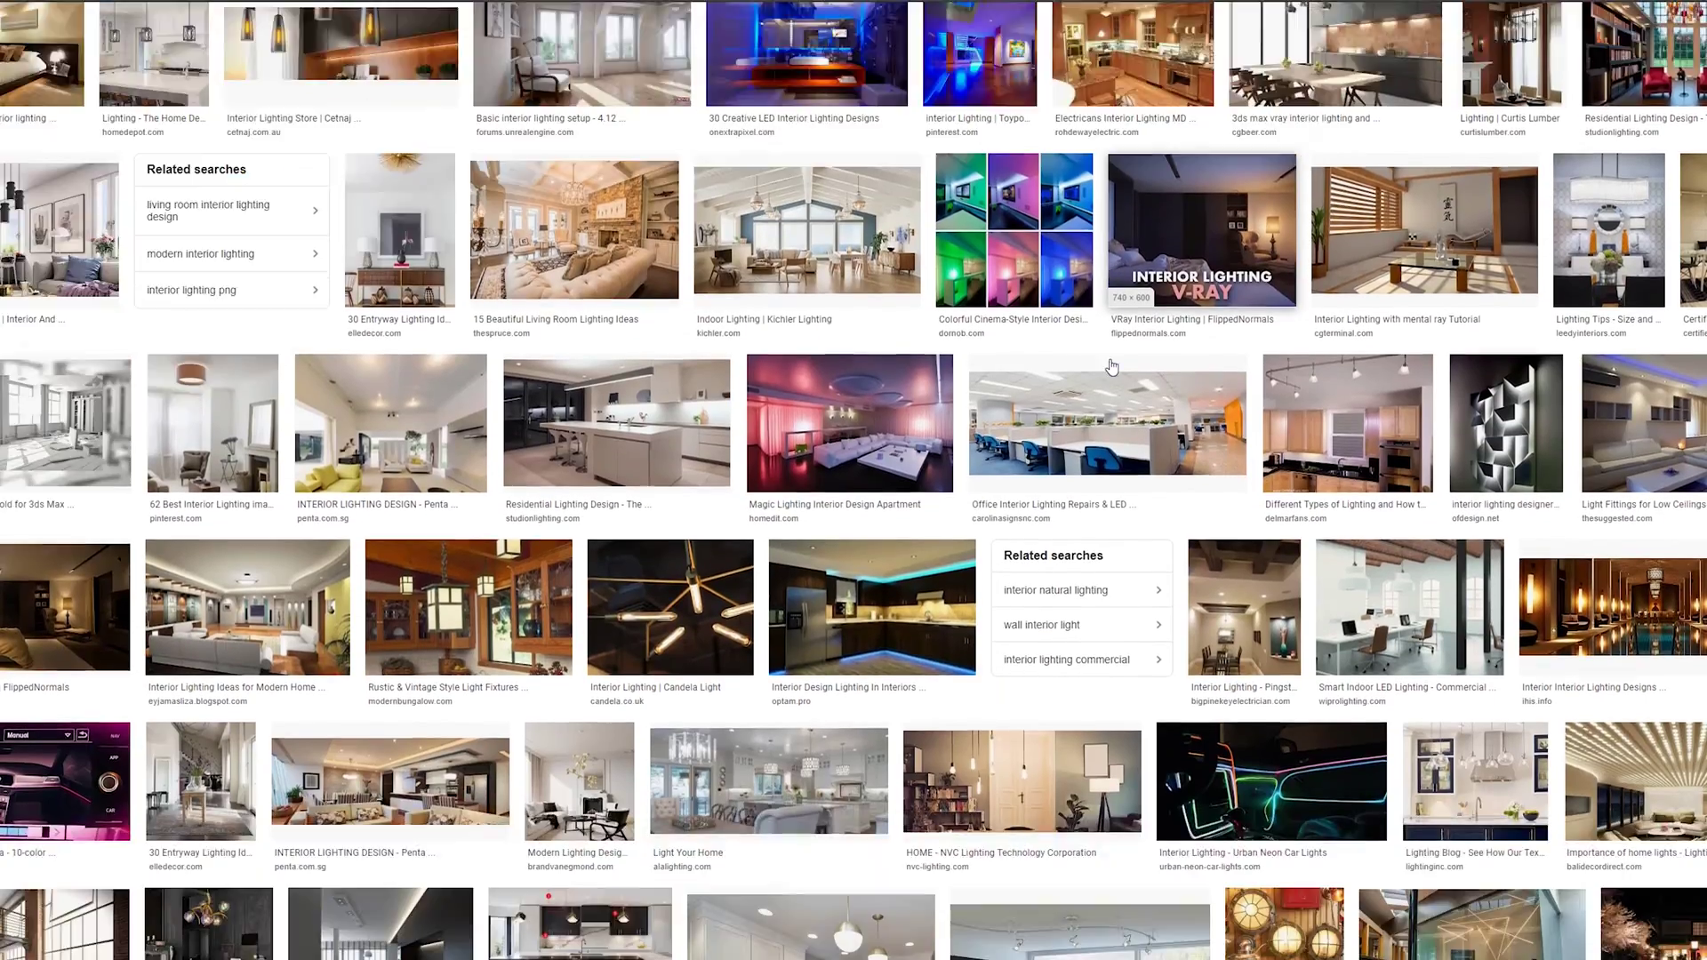
pyautogui.scroll(-6, 1112, 366)
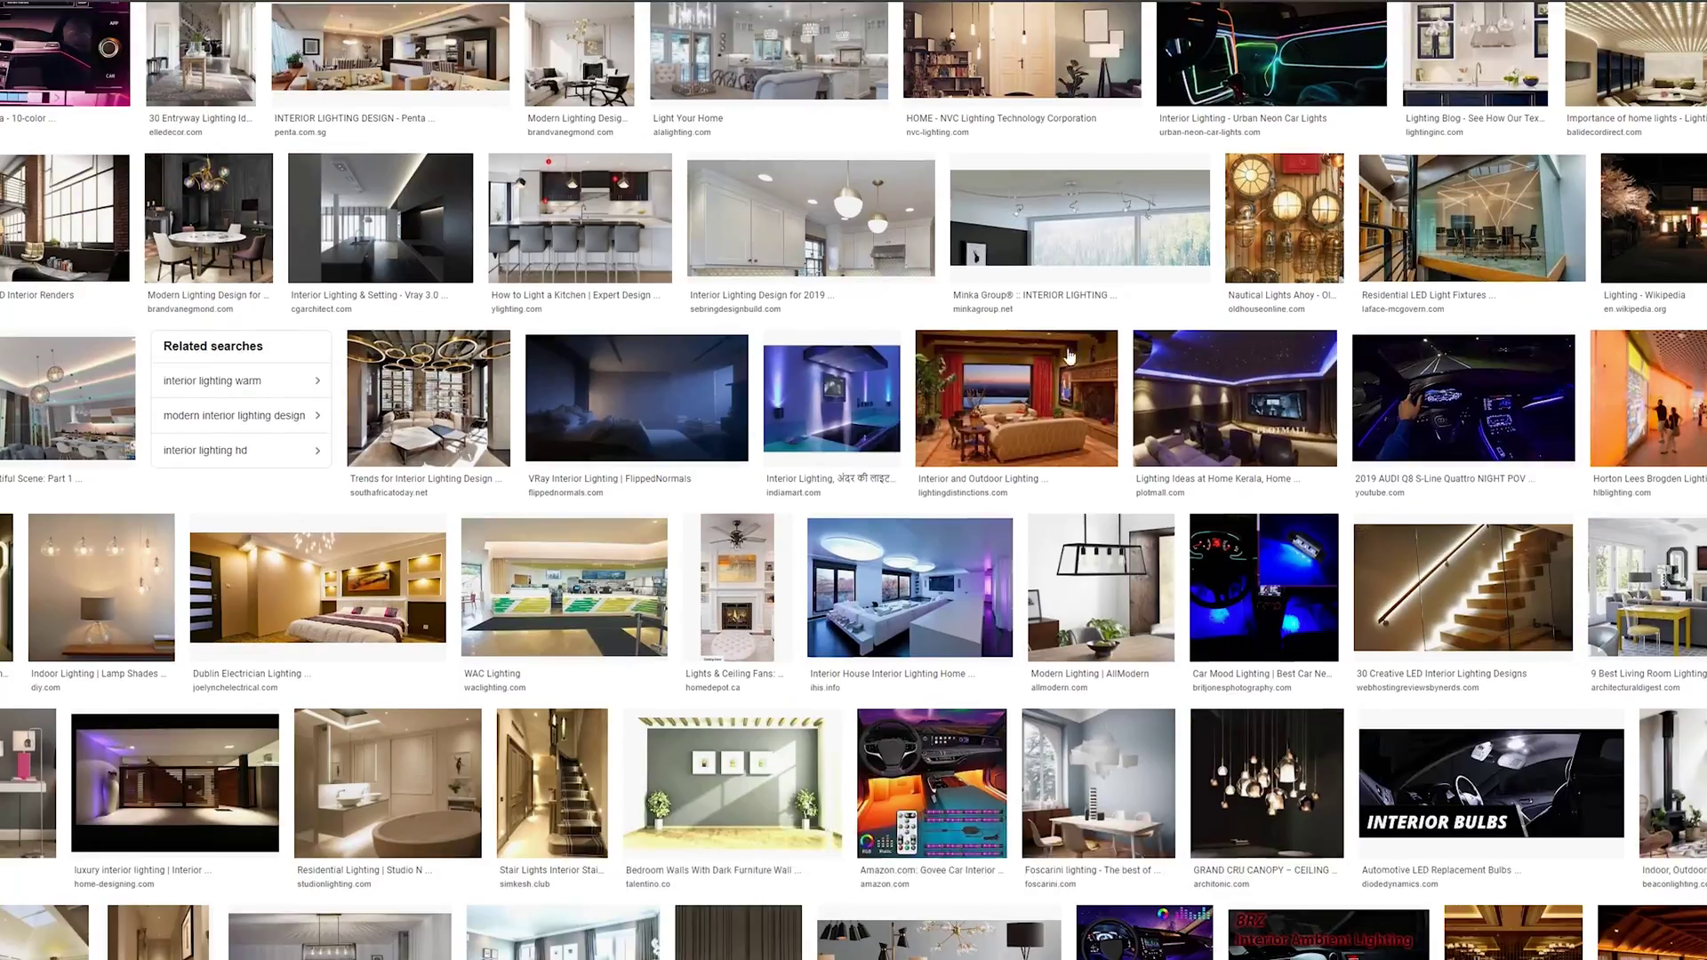
pyautogui.scroll(-6, 1015, 356)
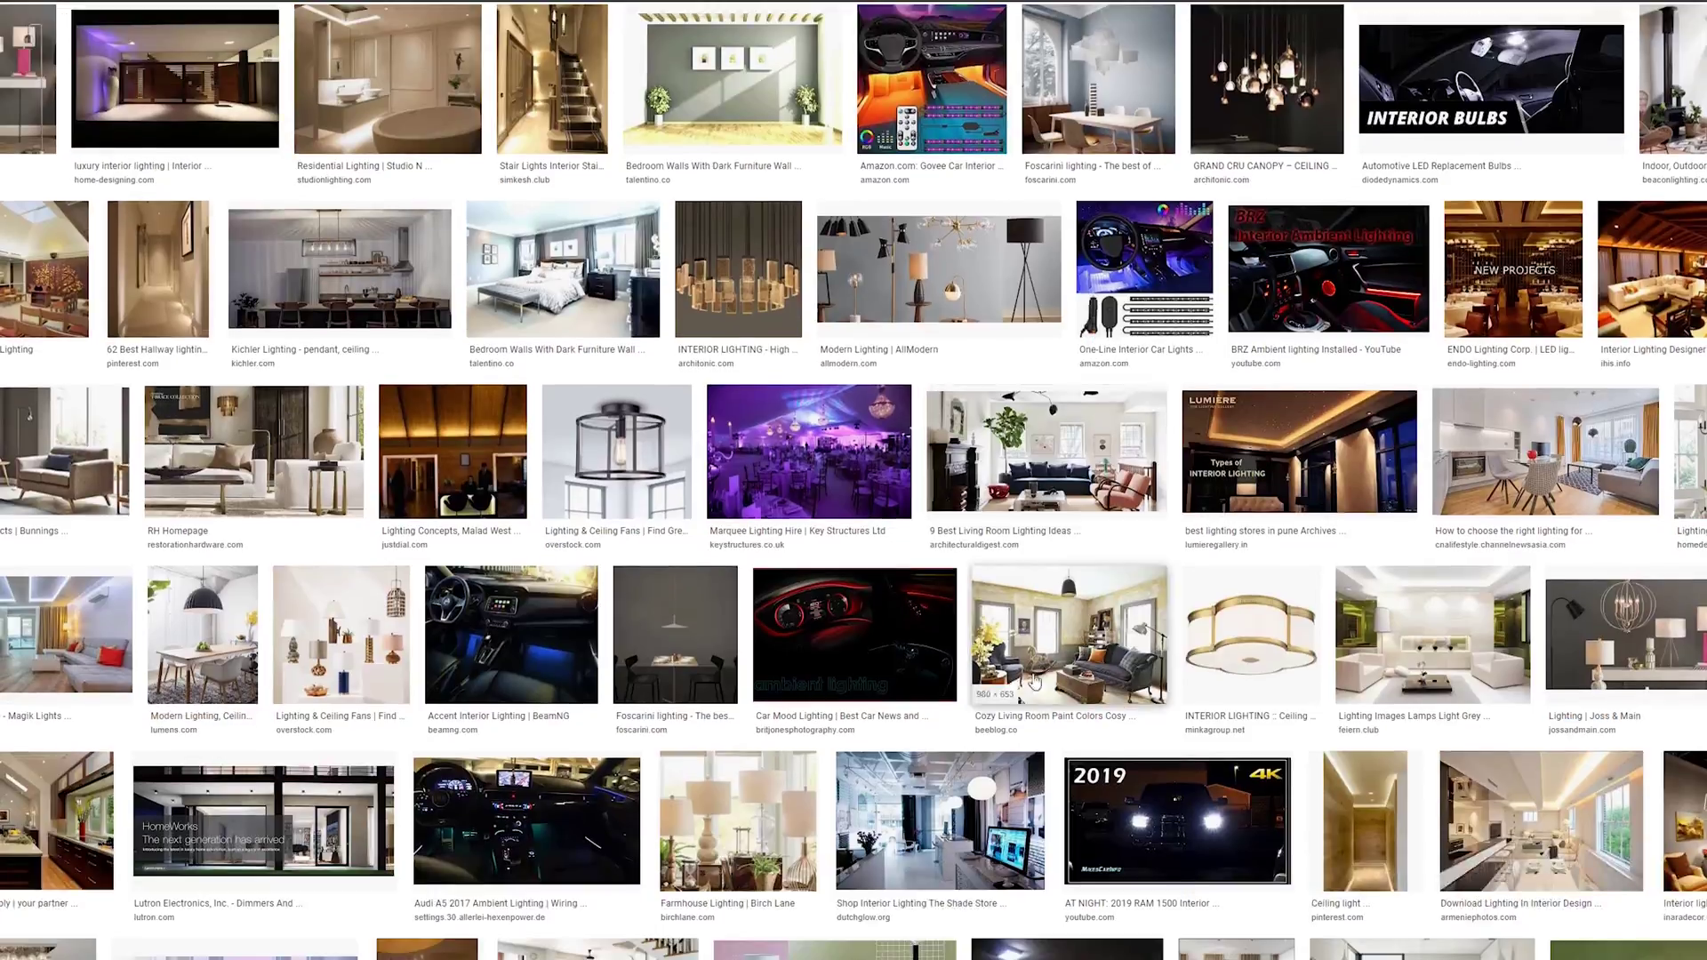
pyautogui.scroll(-3, 1034, 681)
pyautogui.scroll(-3, 1034, 681)
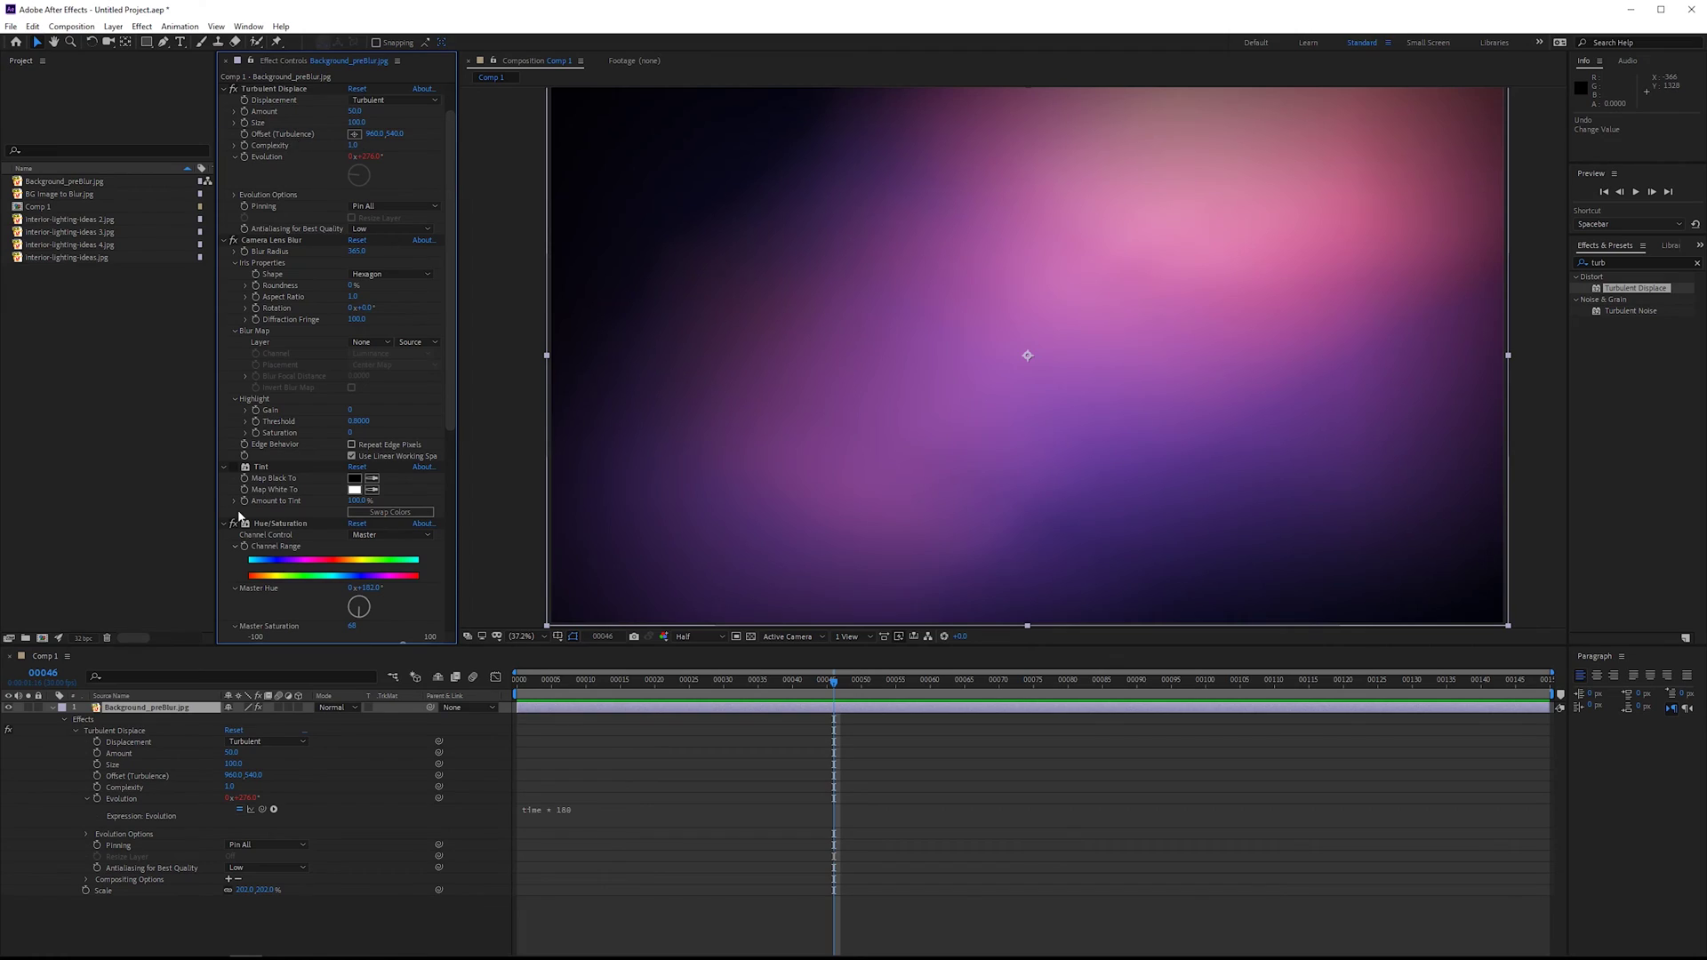
# Collapse the Tint, Hue/Saturation and Camera Lens Blur effects
pyautogui.click(223, 466)
pyautogui.click(223, 478)
pyautogui.click(223, 240)
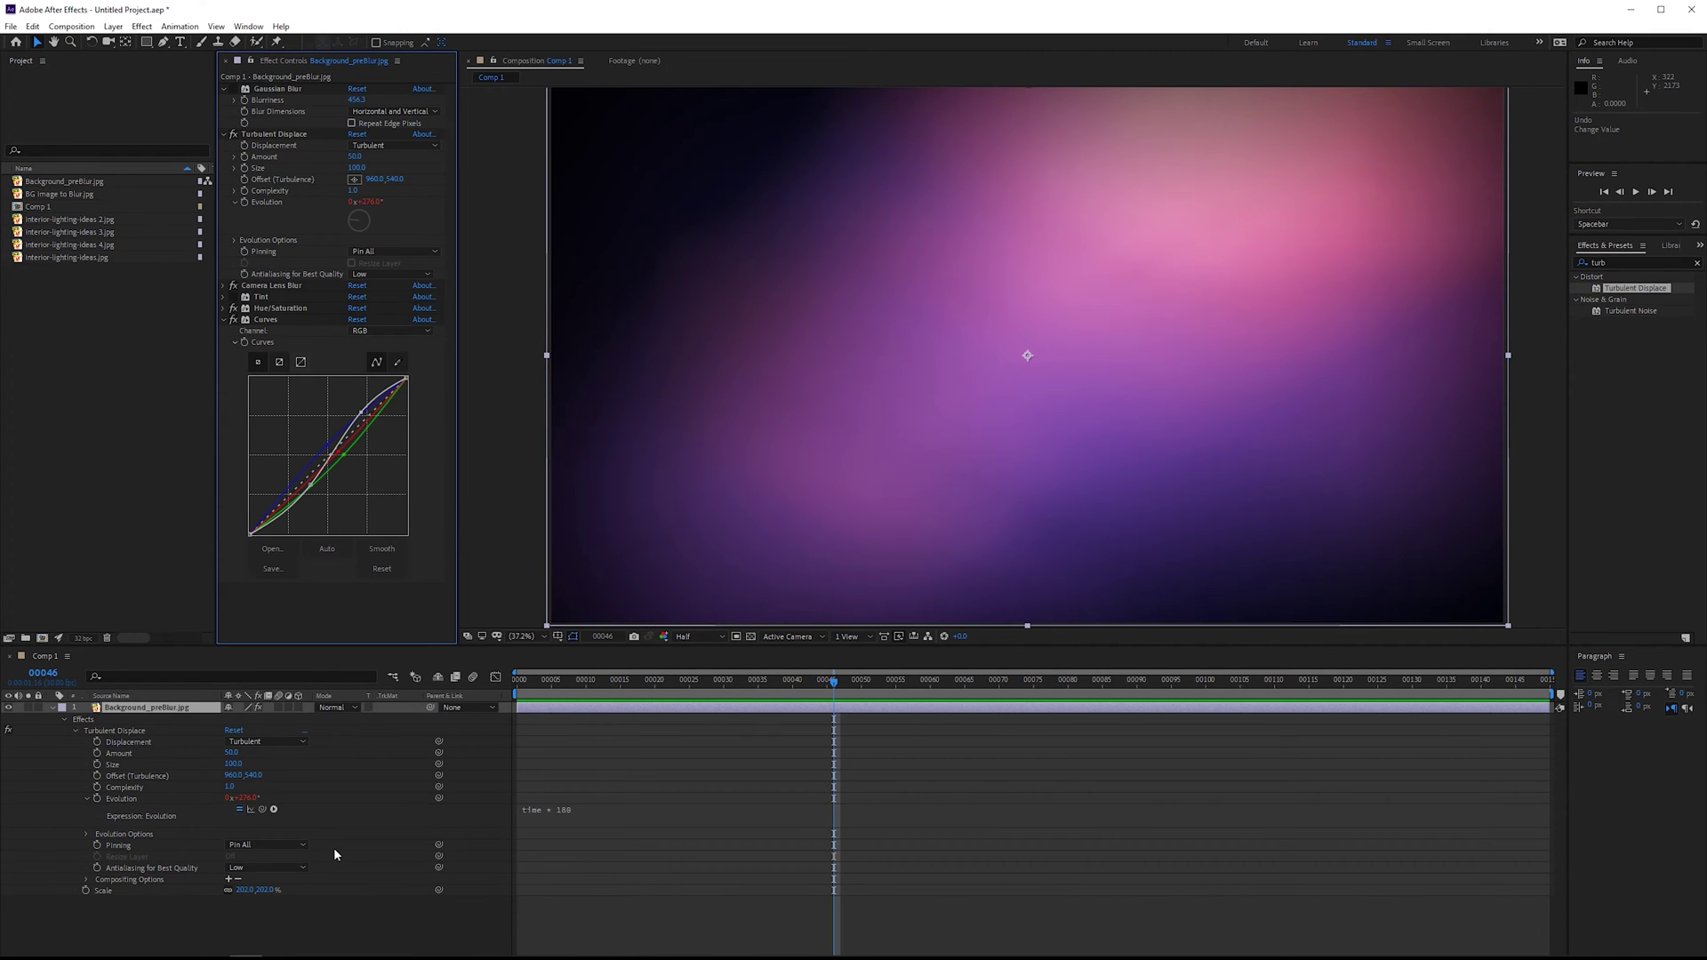
# View interior-lighting-ideas 2, 3, 4 and the base image individually, then return to Comp 1
pyautogui.doubleClick(93, 219)
pyautogui.doubleClick(96, 233)
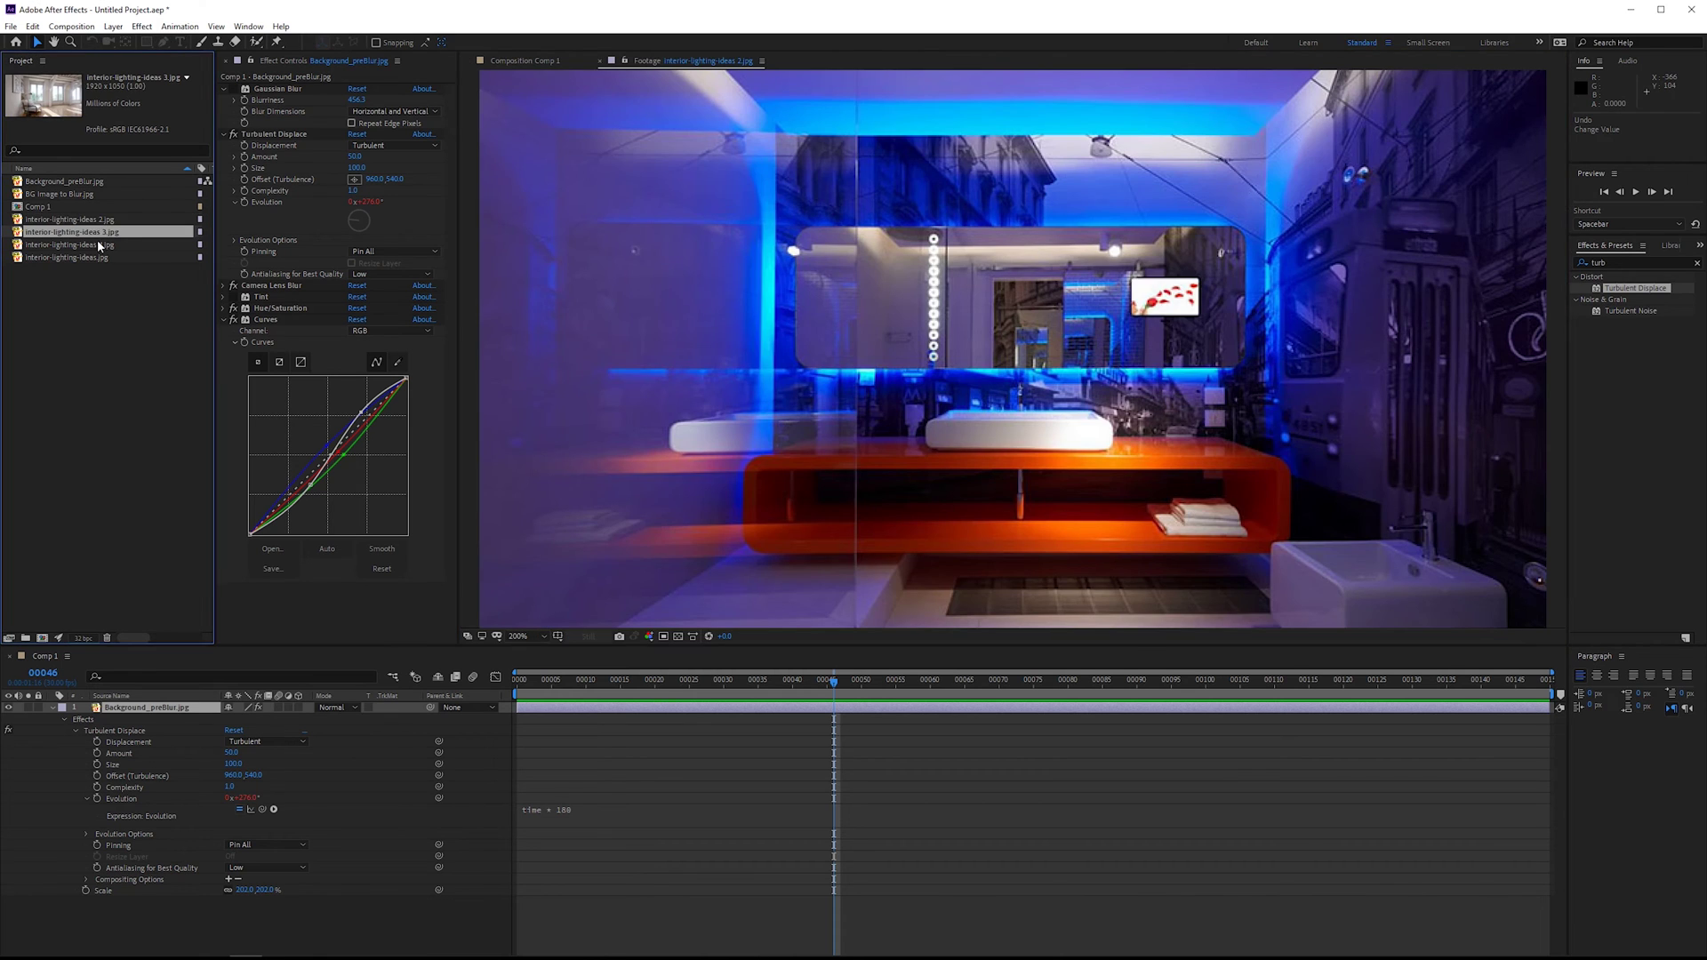
pyautogui.doubleClick(97, 246)
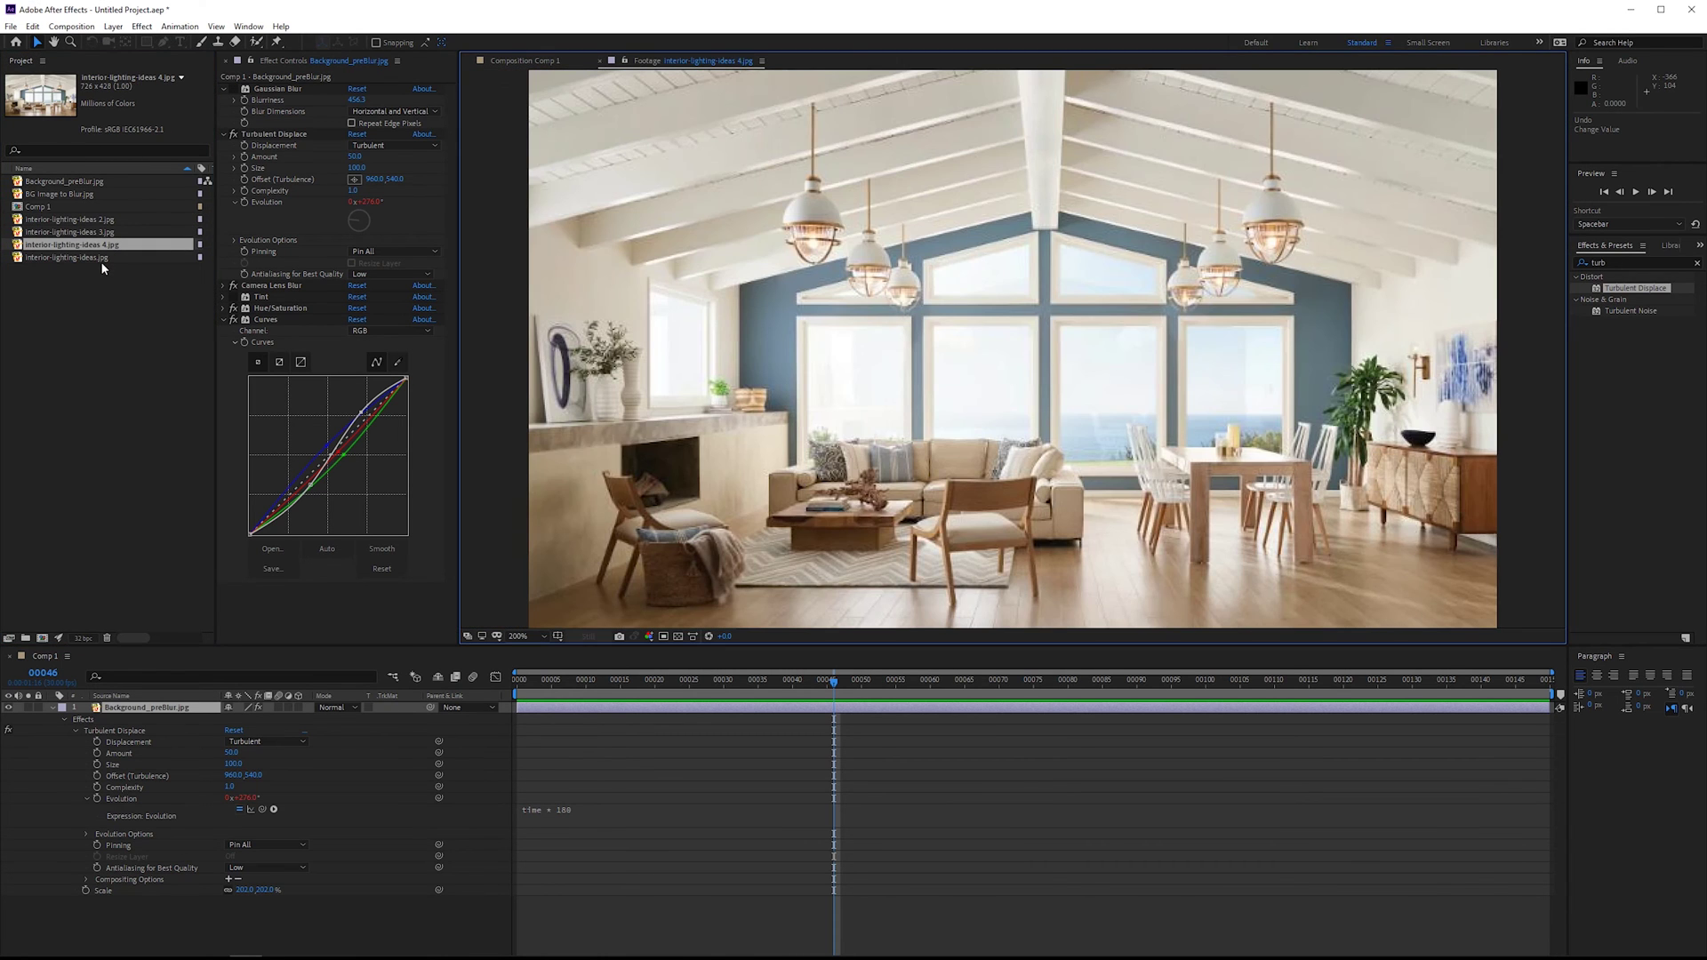
pyautogui.doubleClick(101, 258)
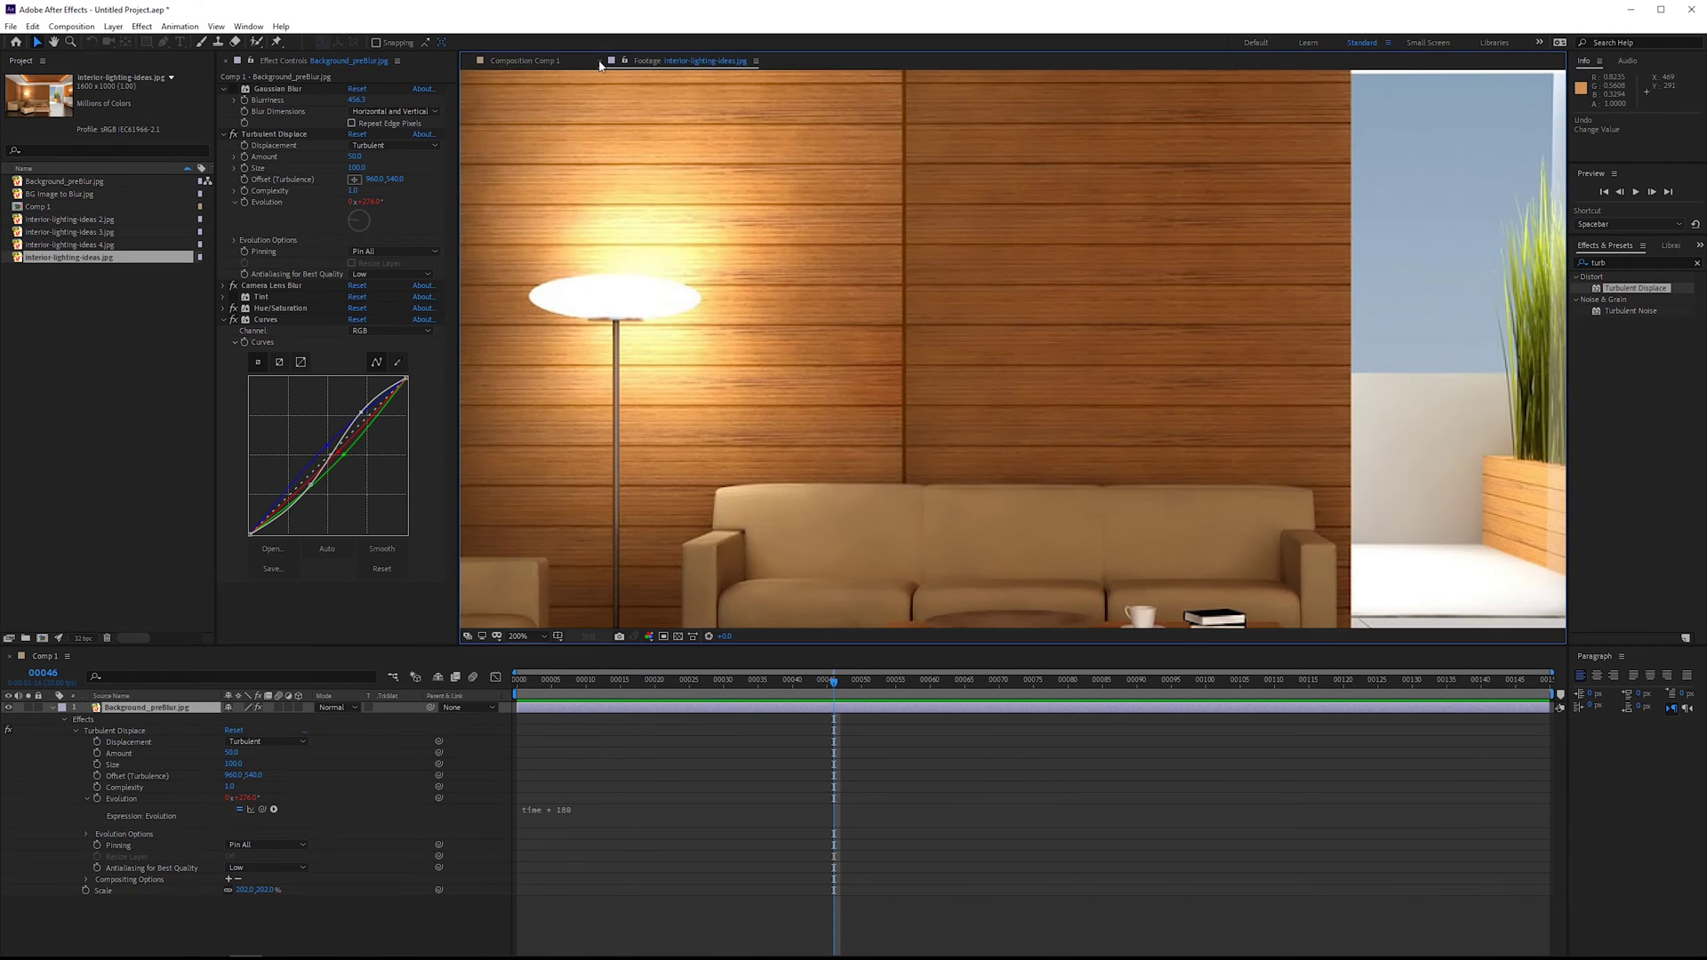
pyautogui.click(601, 60)
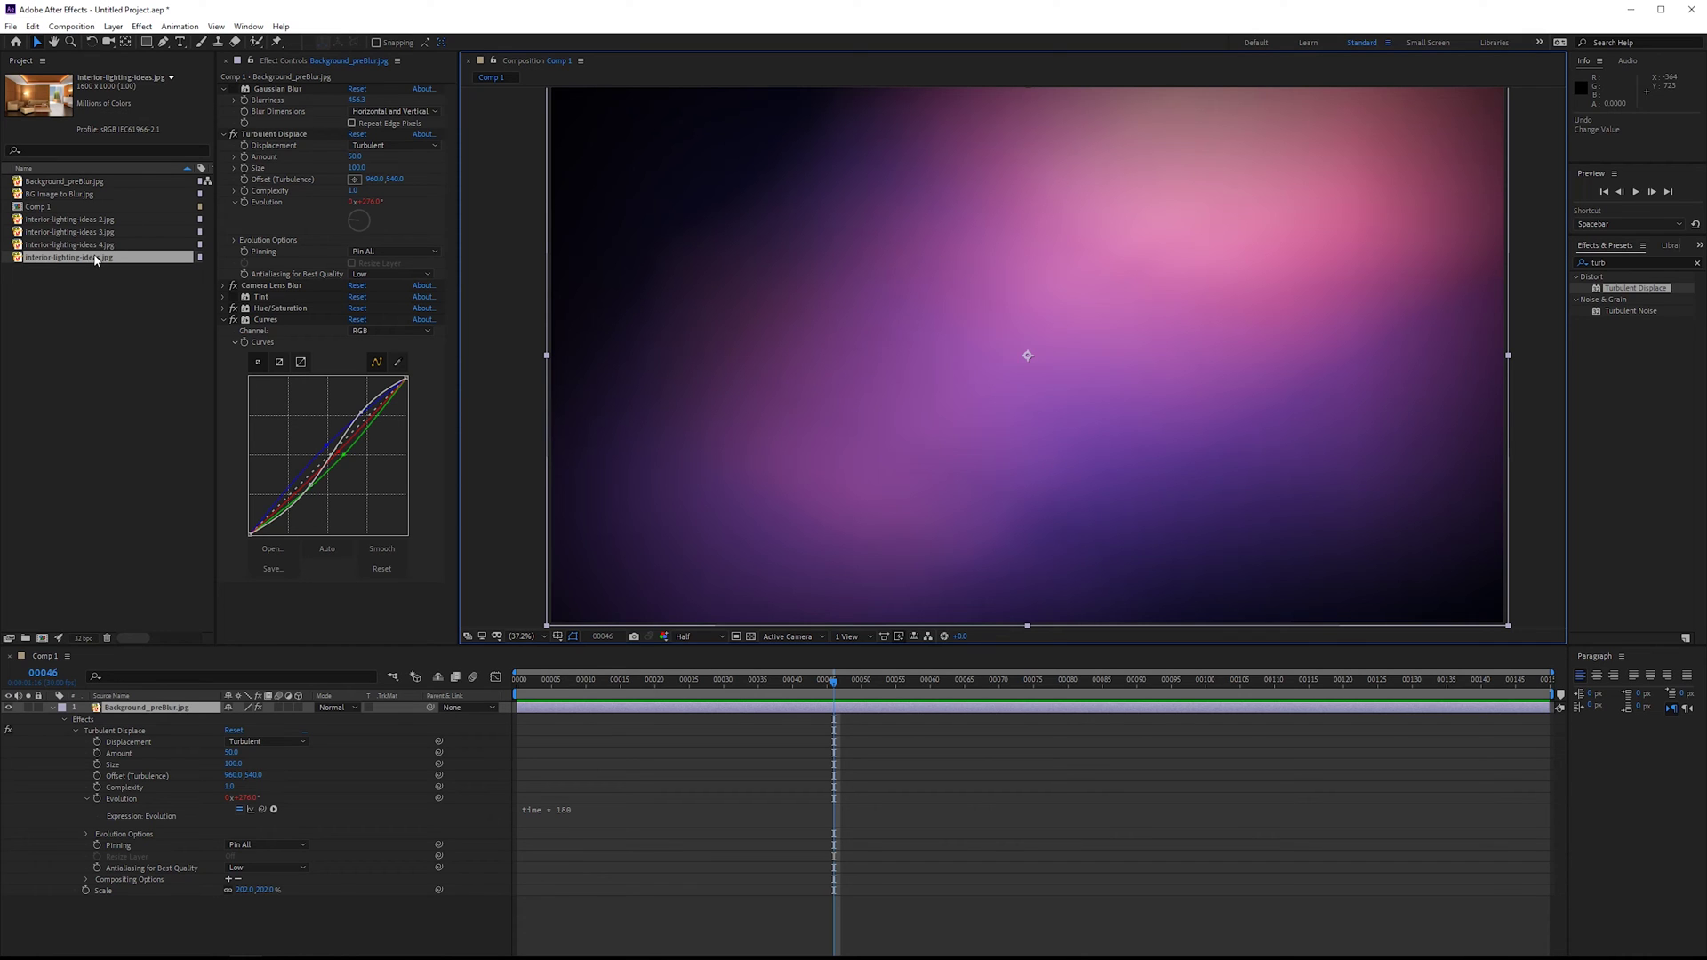
# Swap the layer source to interior-lighting-ideas.jpg and turn off the Curves effect
pyautogui.moveTo(113, 259); pyautogui.dragTo(182, 711)
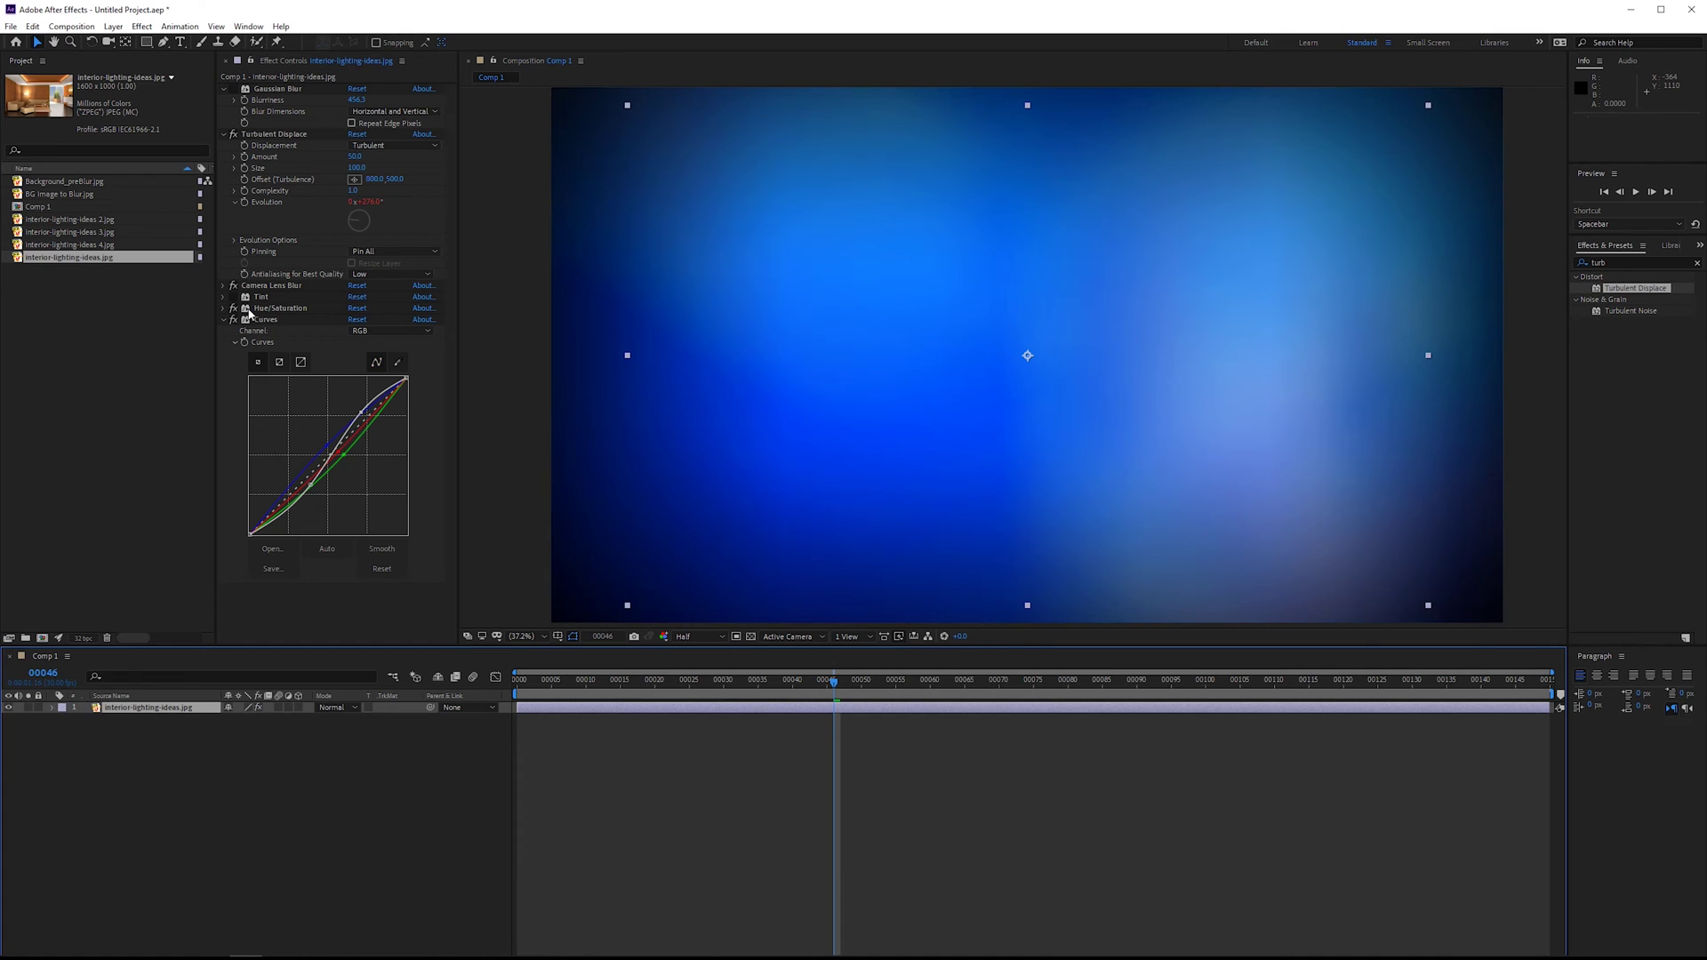
pyautogui.click(231, 334)
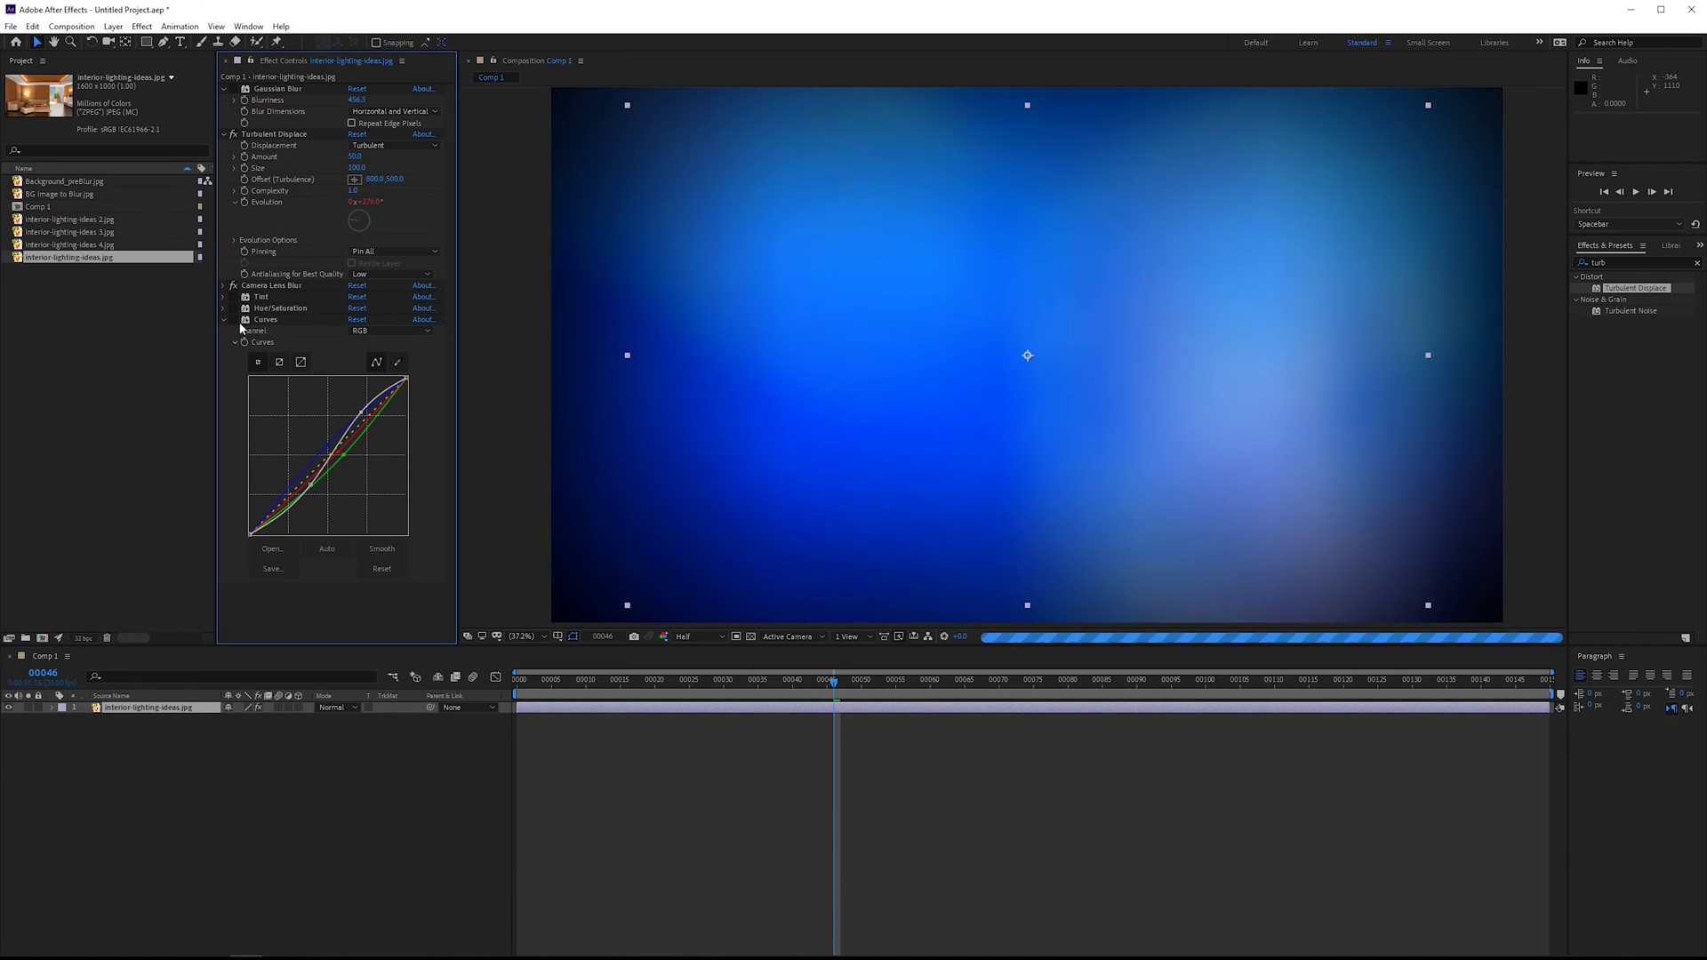
pyautogui.click(233, 320)
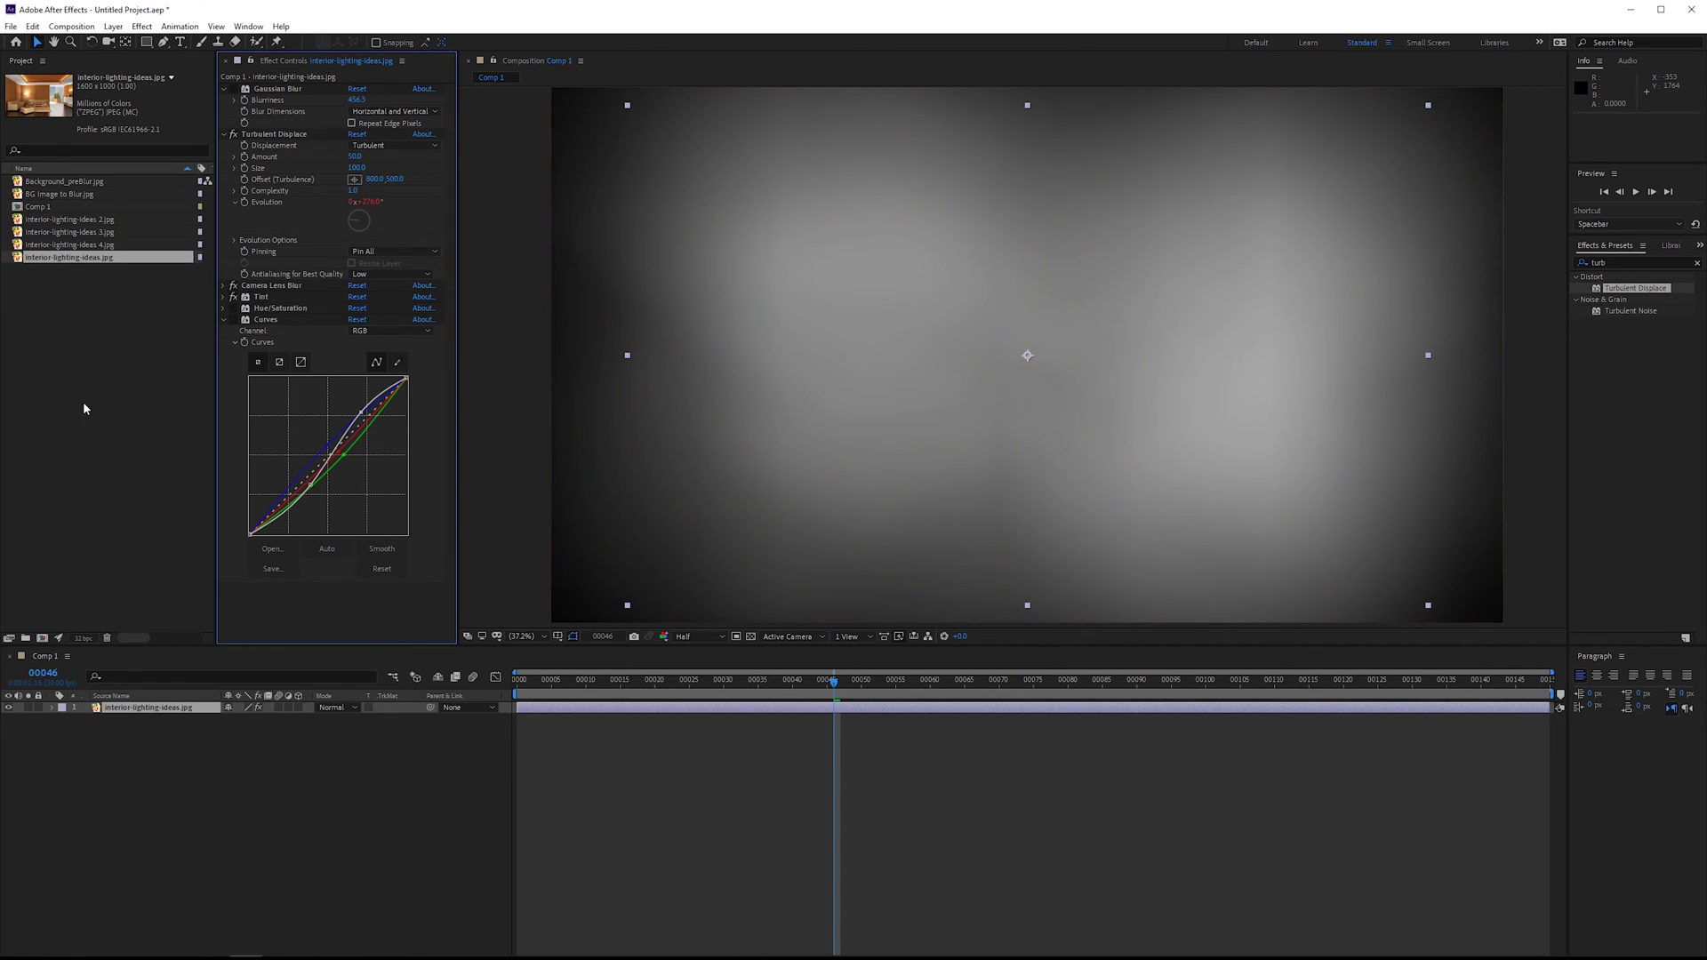
# Swap the source to interior-lighting-ideas 4.jpg, scale it to 371%, and re-enable Hue/Saturation
pyautogui.moveTo(98, 244); pyautogui.dragTo(145, 708)
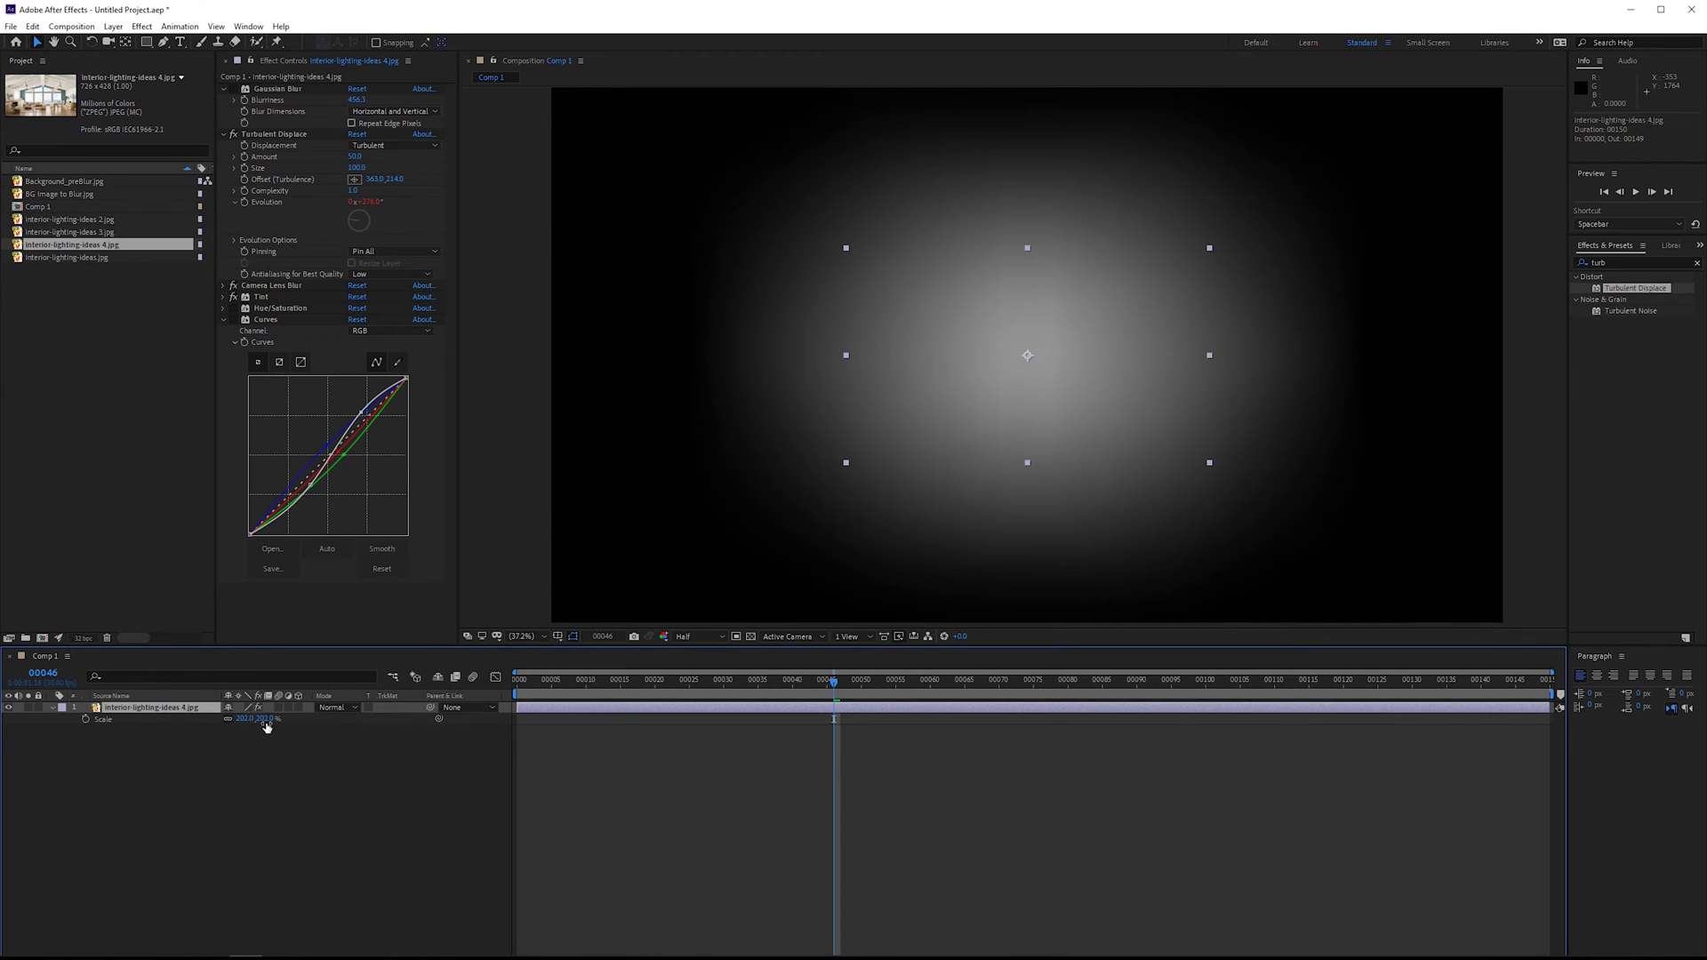
pyautogui.moveTo(267, 725); pyautogui.dragTo(400, 725)
pyautogui.click(235, 317)
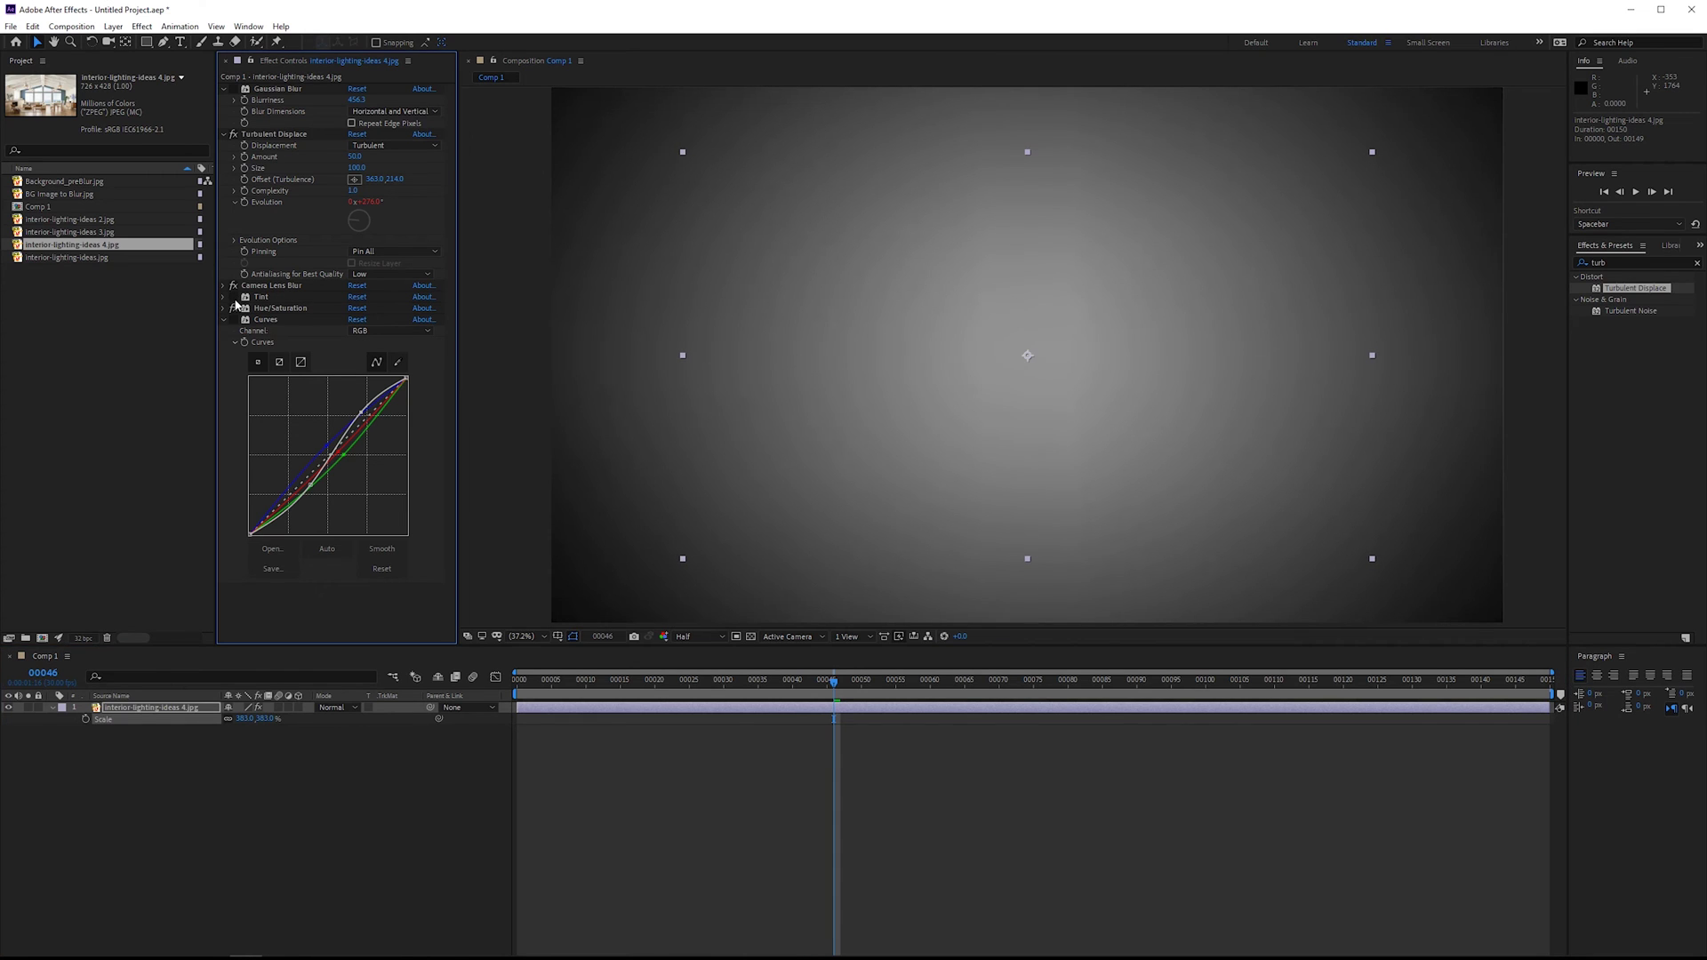
pyautogui.click(234, 307)
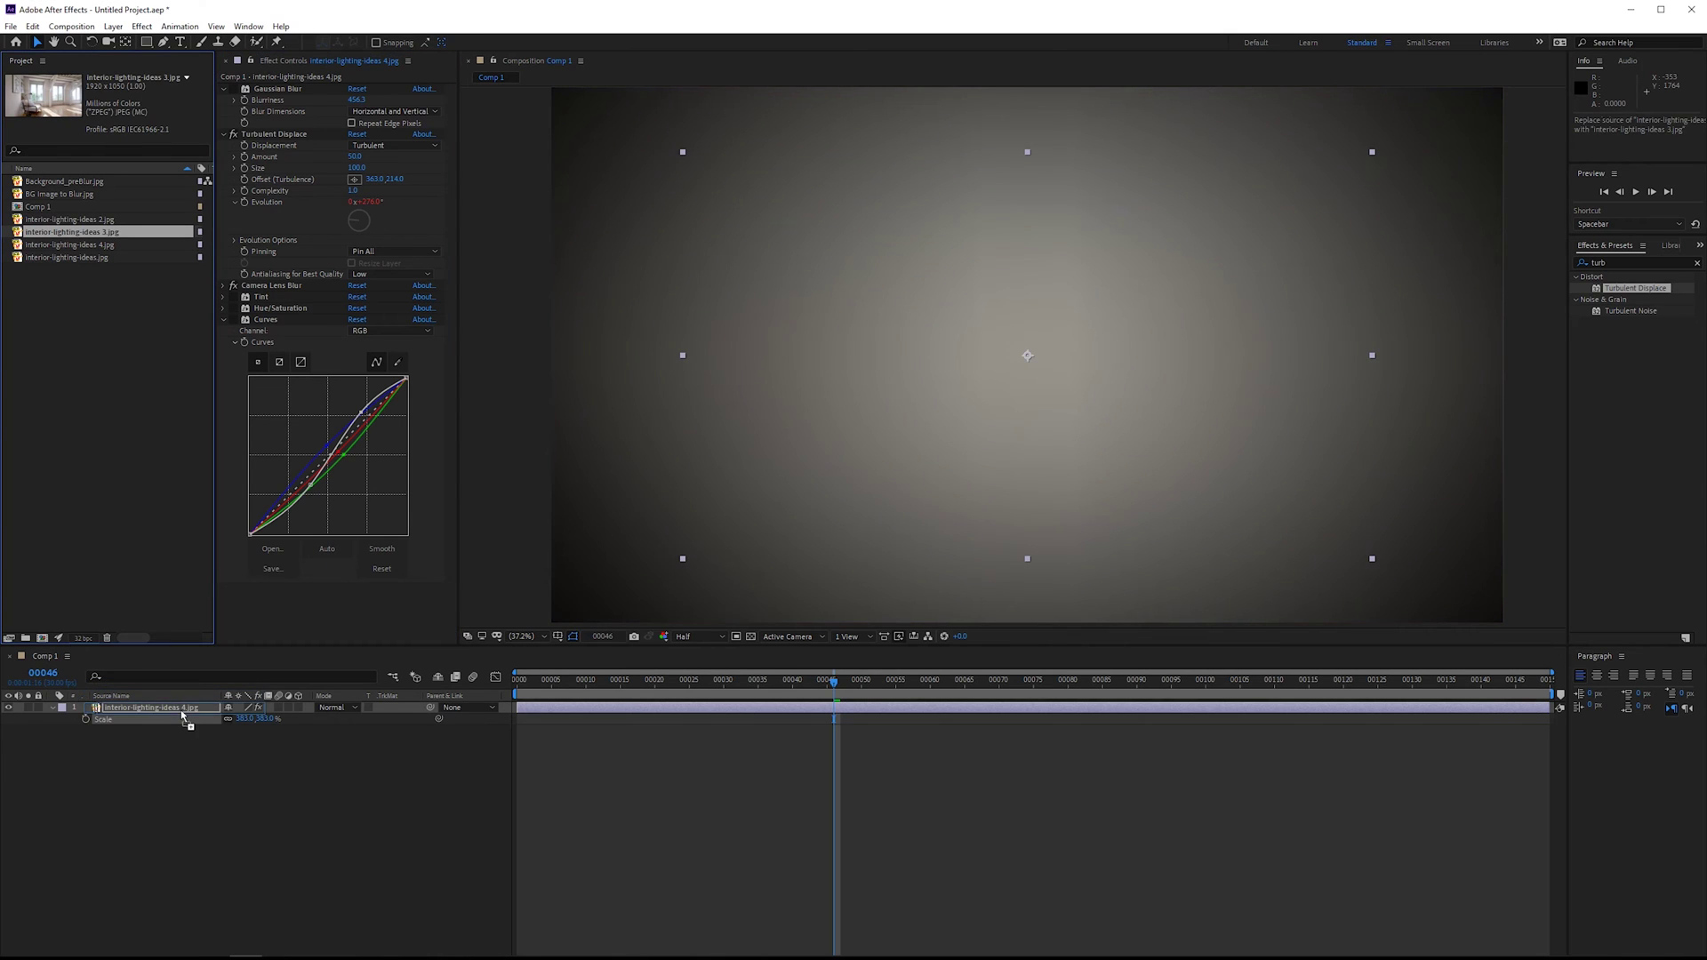
# Swap the source to interior-lighting-ideas 3.jpg and shrink its scale to 248%
pyautogui.click(191, 720)
pyautogui.click(1020, 323)
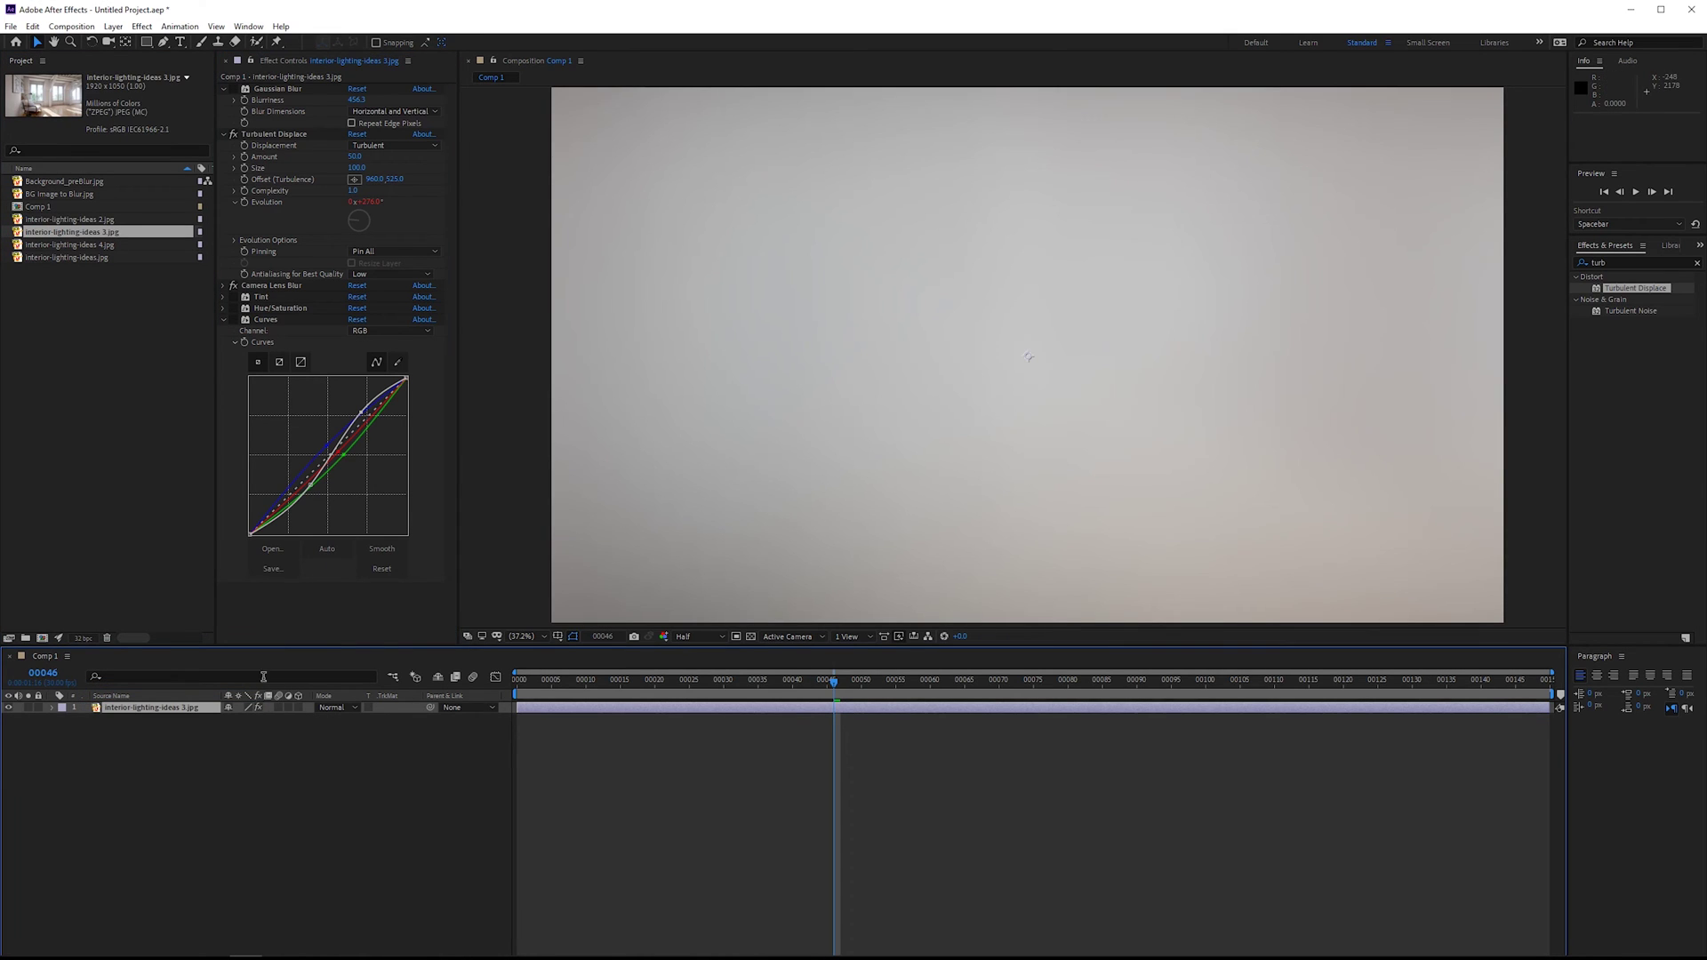
pyautogui.press('s')
pyautogui.moveTo(253, 716); pyautogui.dragTo(161, 721)
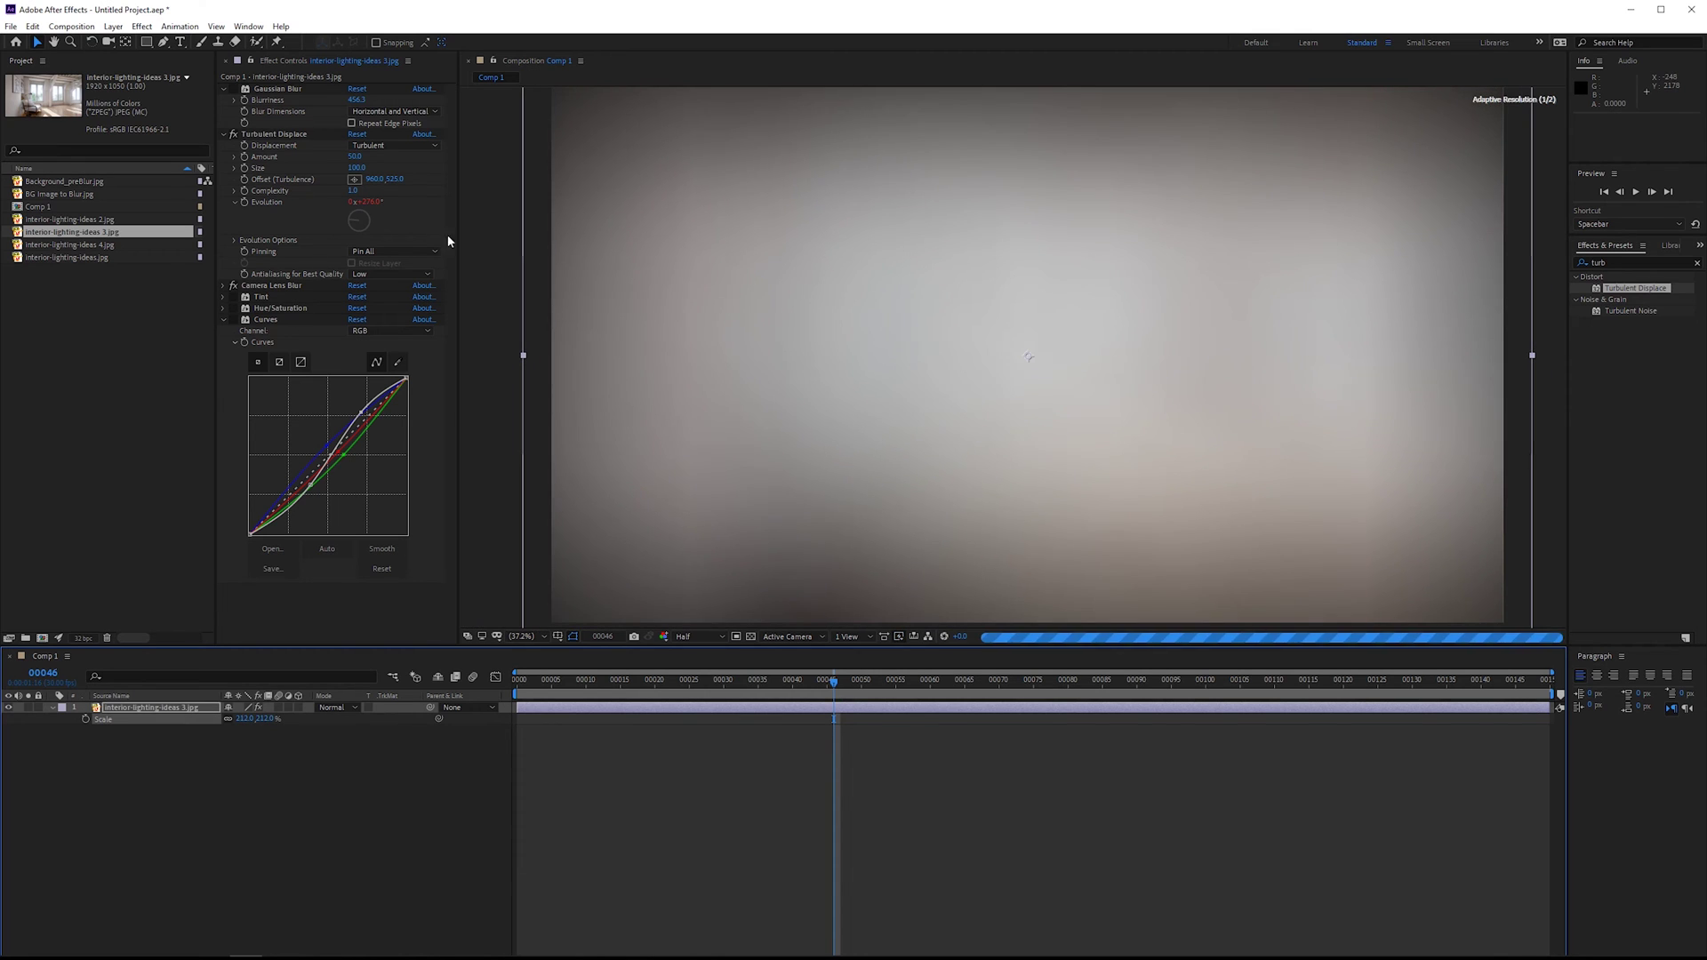
# Switch Hue/Saturation and Tint back on, fit the composition in view, and preview it
pyautogui.click(234, 309)
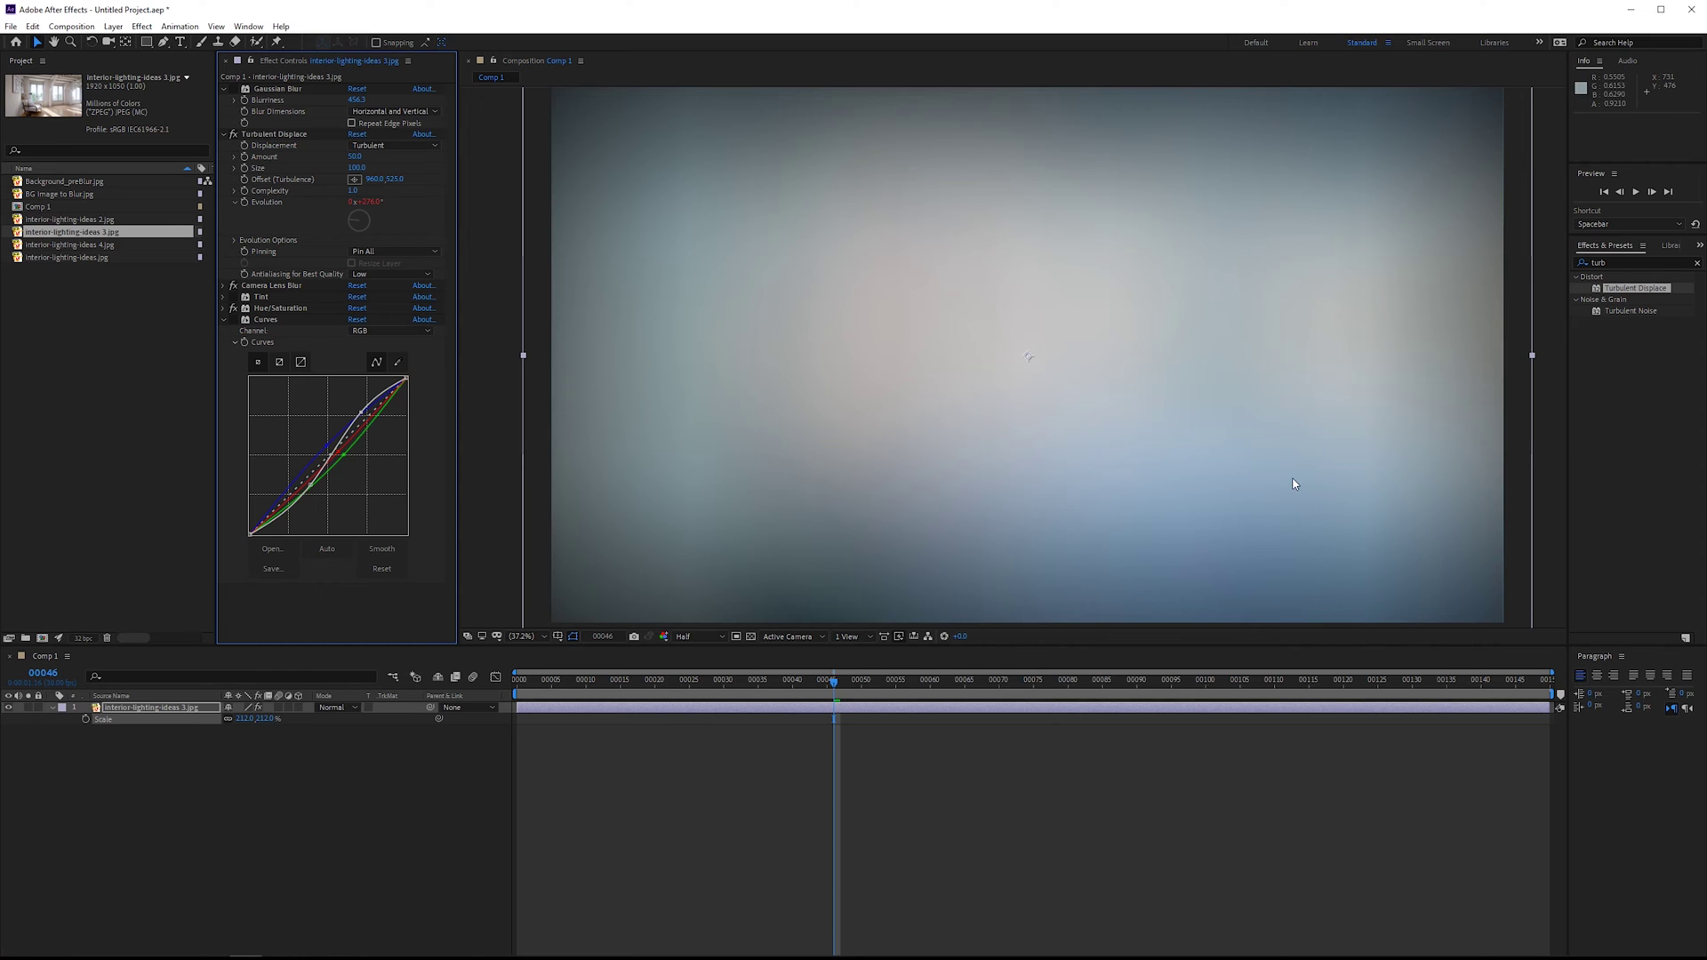
pyautogui.click(231, 296)
pyautogui.click(235, 322)
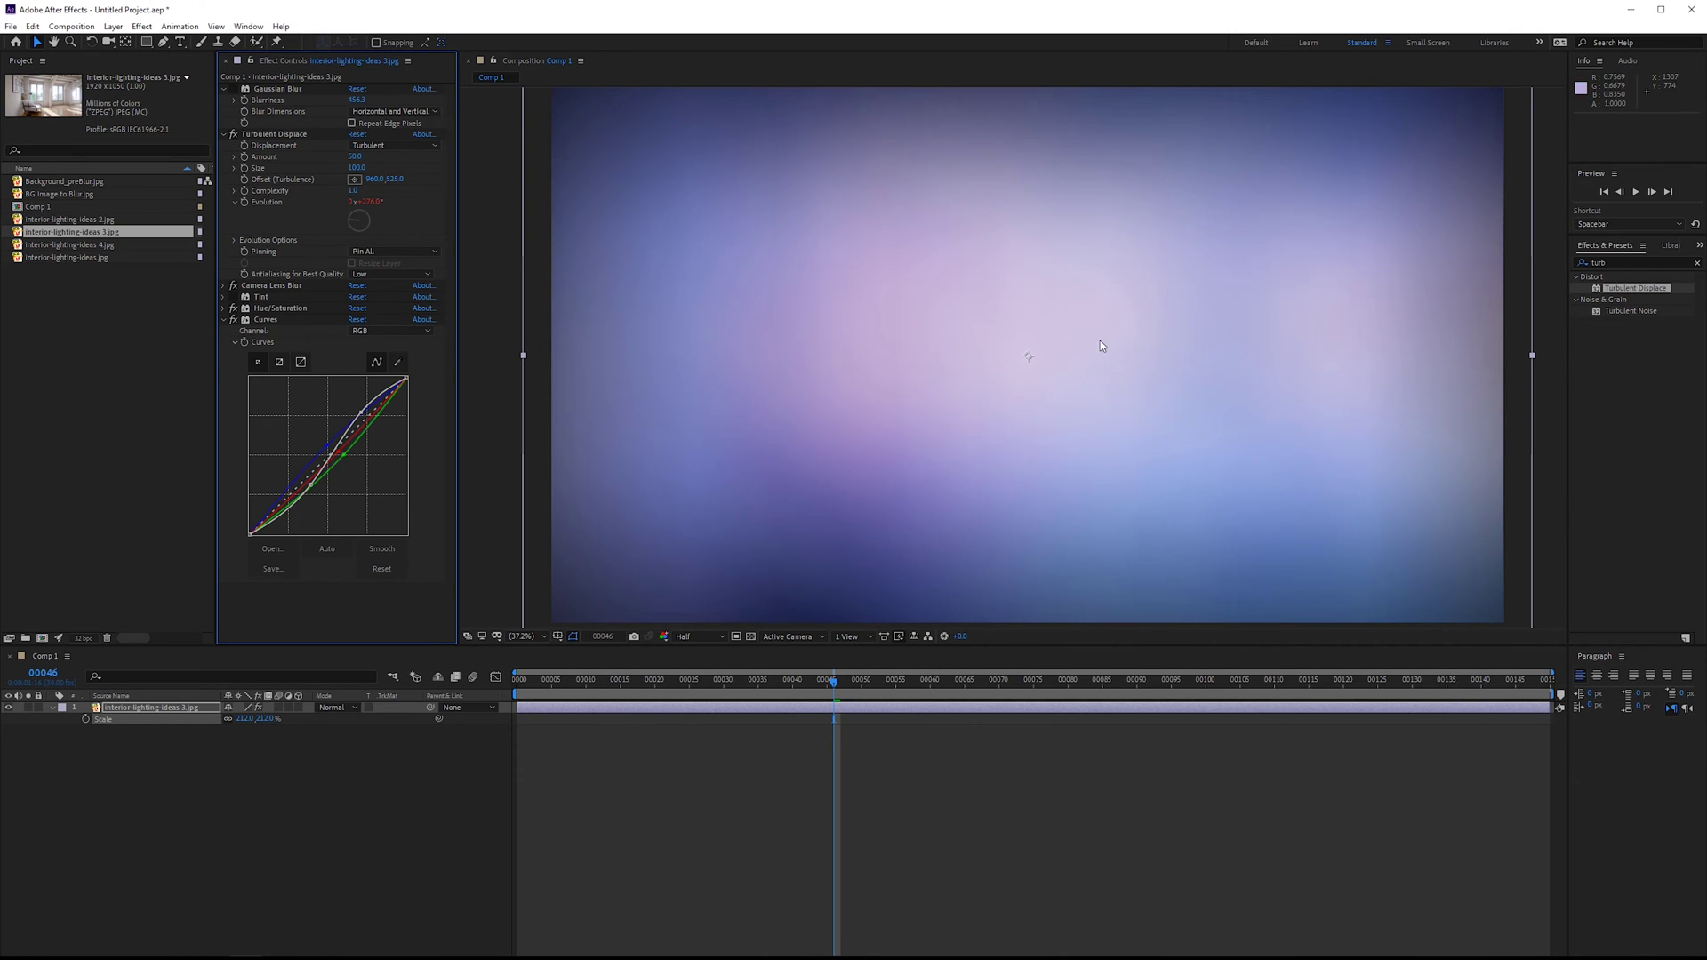
pyautogui.scroll(1, 1101, 340)
pyautogui.scroll(-2, 933, 231)
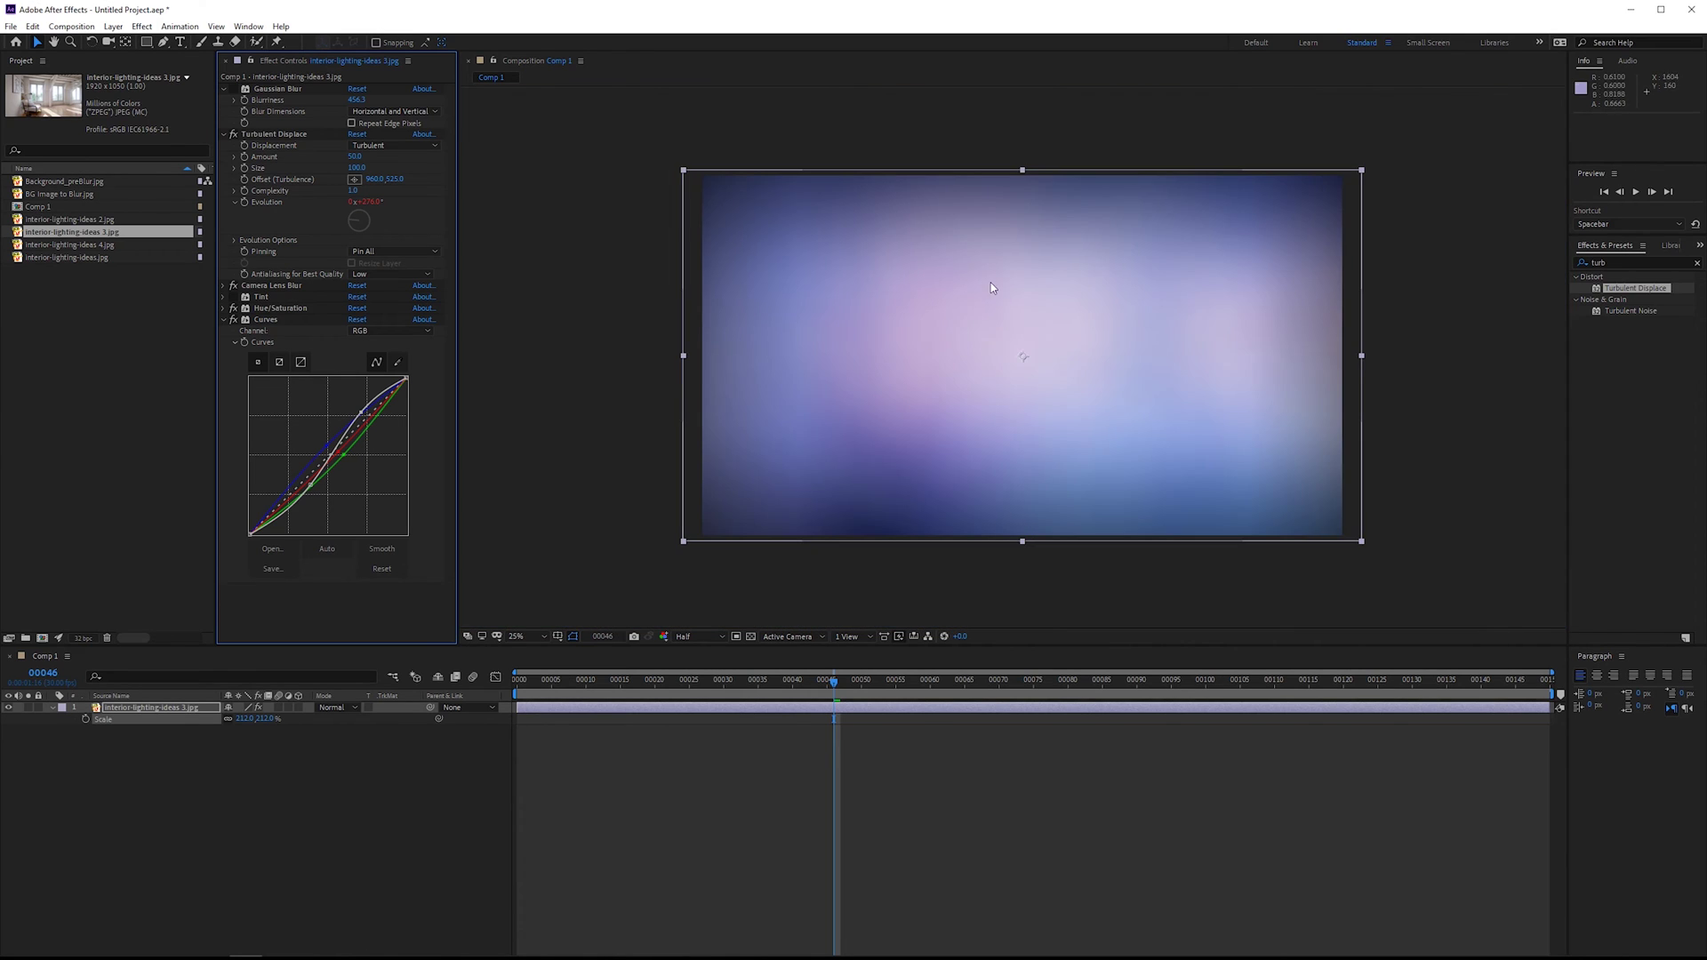
pyautogui.hotkey('shift', '/')
pyautogui.press('space')
pyautogui.press('space')
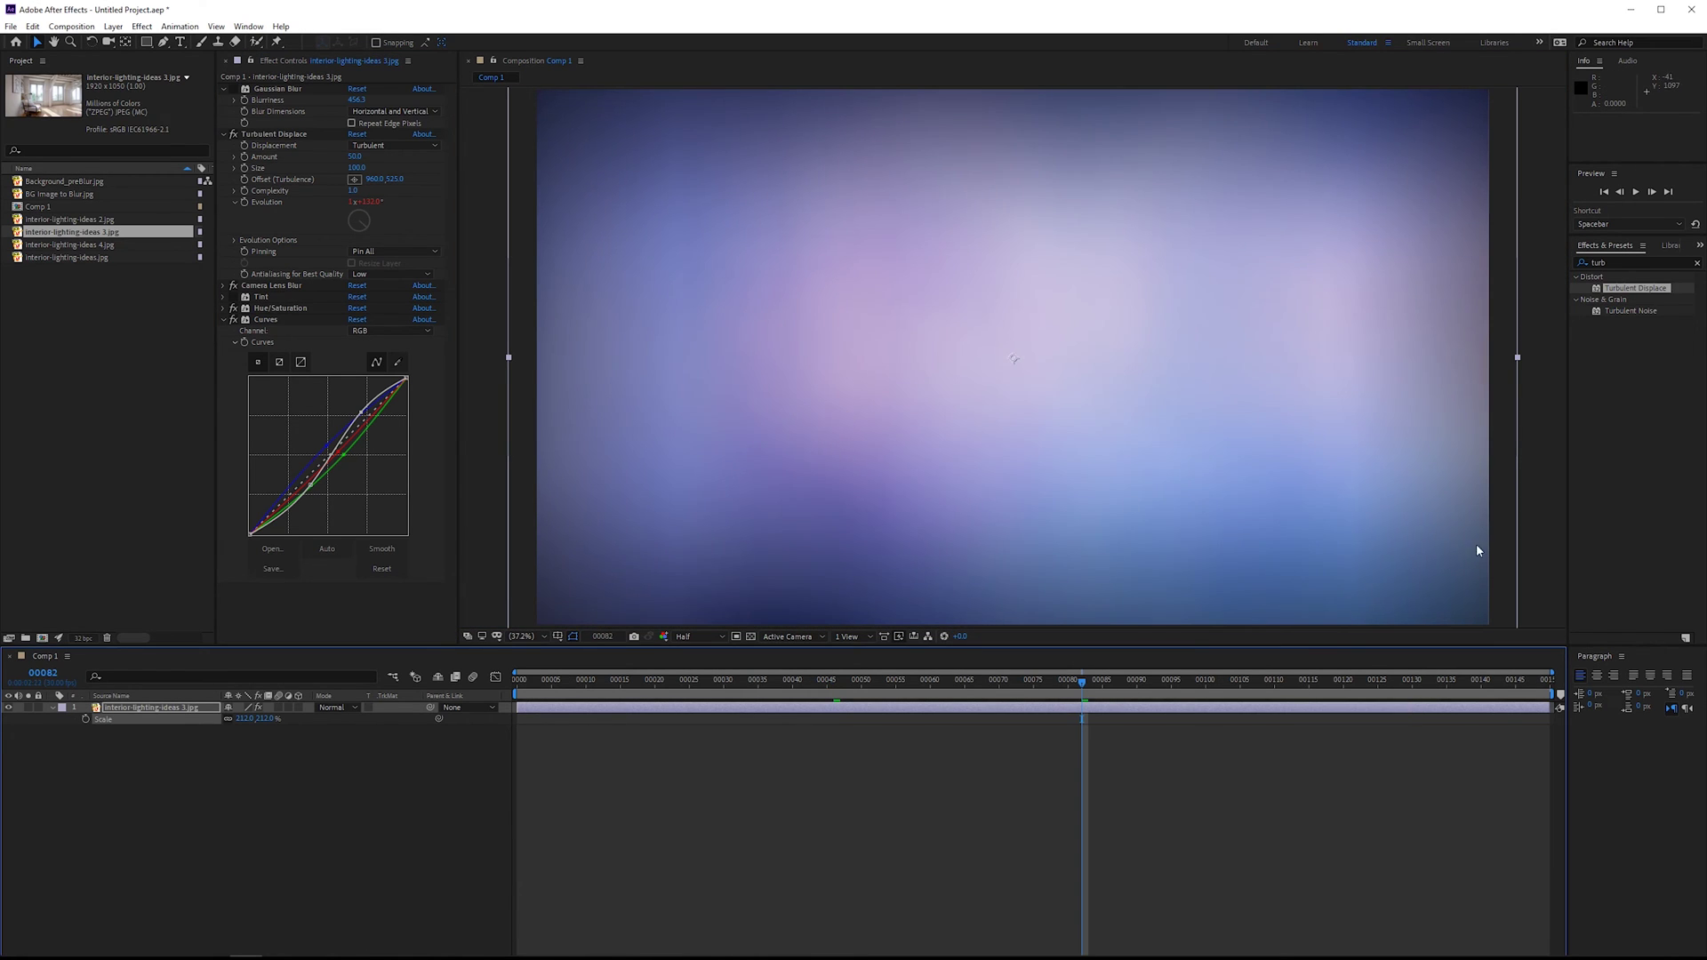
# Replace the glow layer's source with interior-lighting-ideas 2.jpg and scale it up to fill the frame
pyautogui.click(71, 219)
pyautogui.moveTo(71, 219); pyautogui.dragTo(1028, 467)
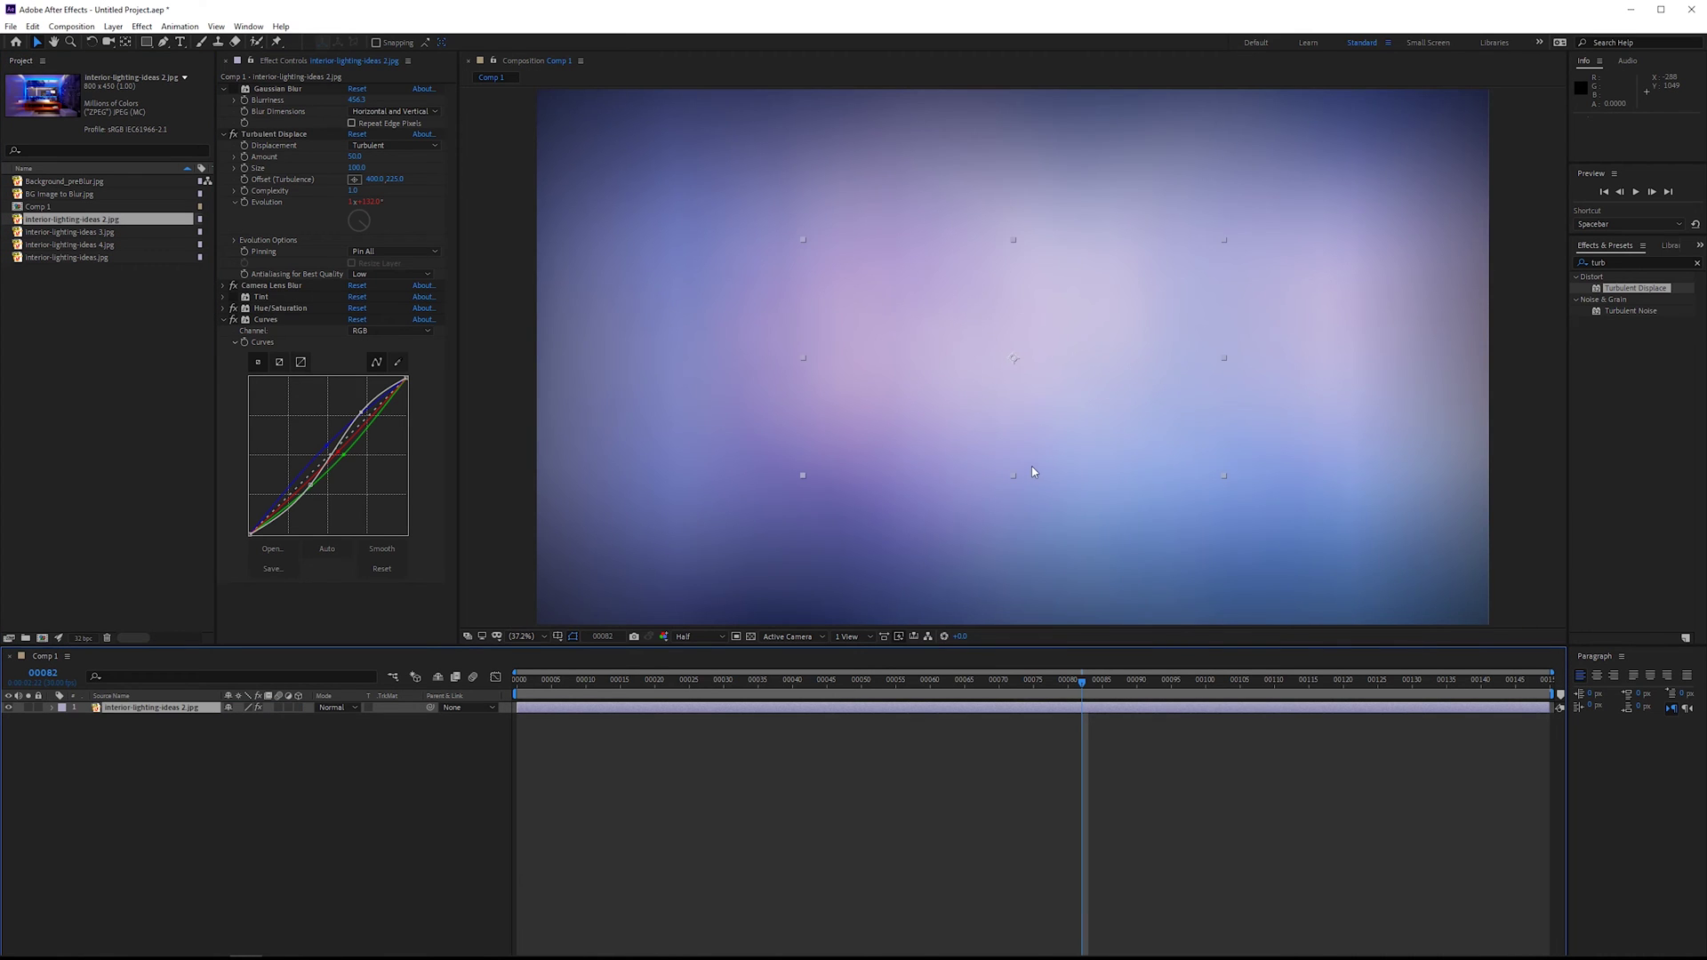
pyautogui.press('s')
pyautogui.moveTo(245, 718); pyautogui.dragTo(314, 719)
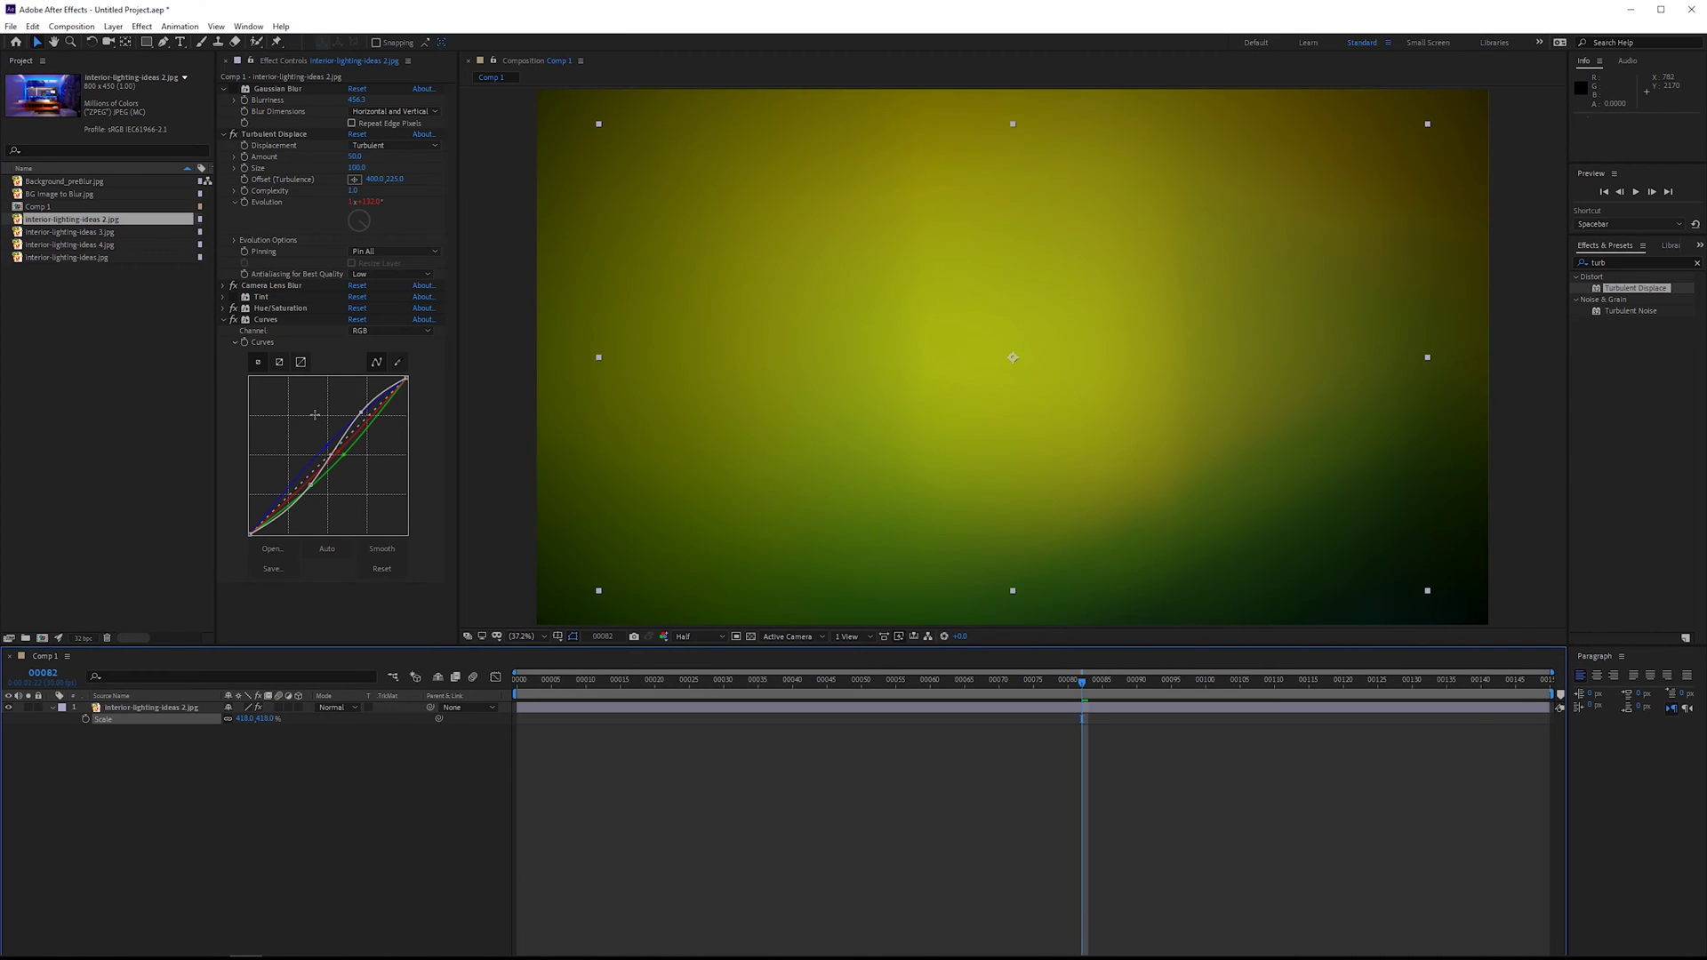
# Switch off Hue/Saturation, switch on Tint and Curves, and try a curve edit, undoing it twice
pyautogui.click(251, 320)
pyautogui.click(234, 308)
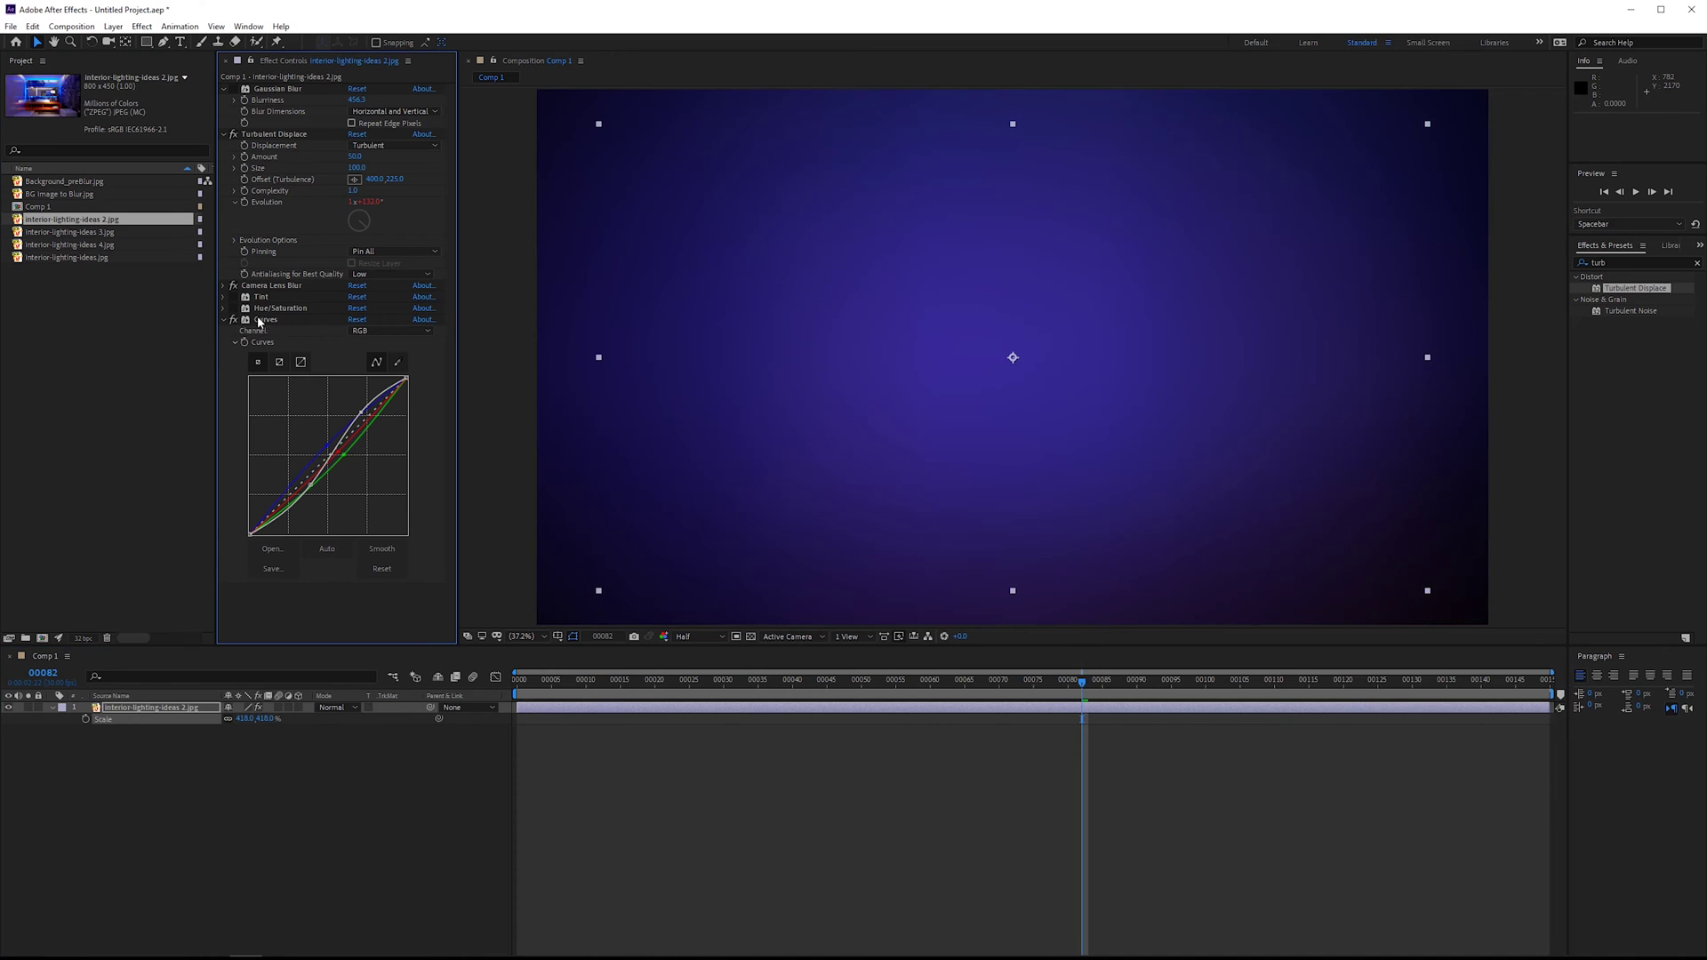
pyautogui.click(232, 296)
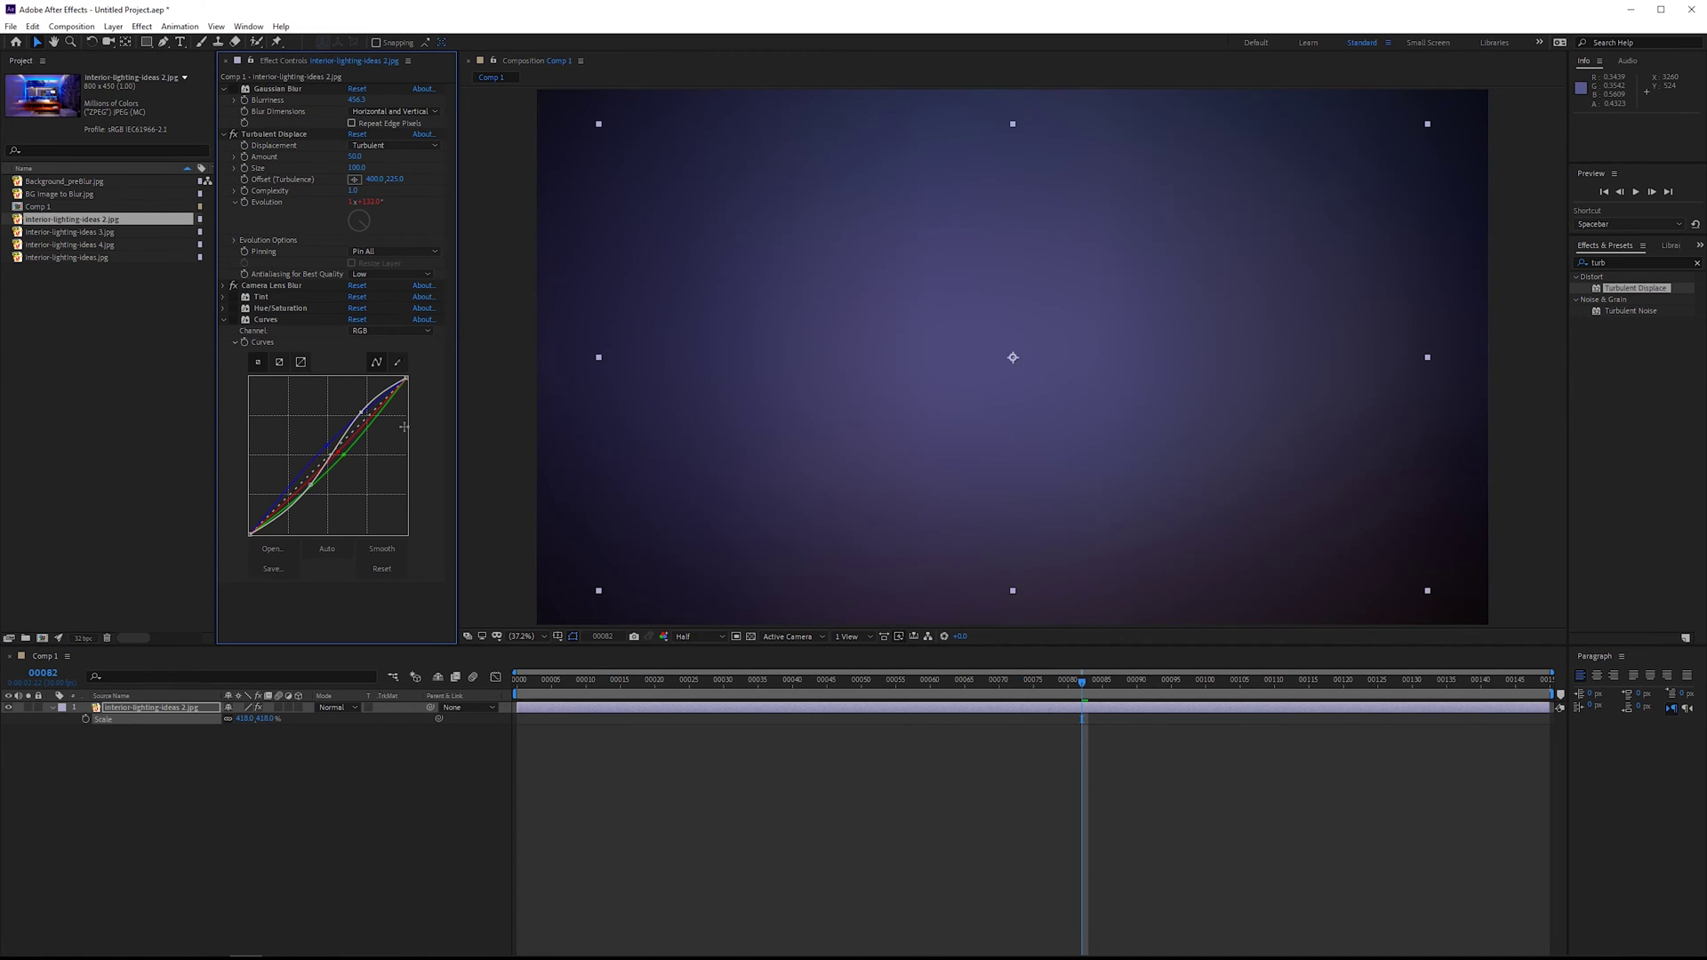
pyautogui.click(227, 318)
pyautogui.click(233, 320)
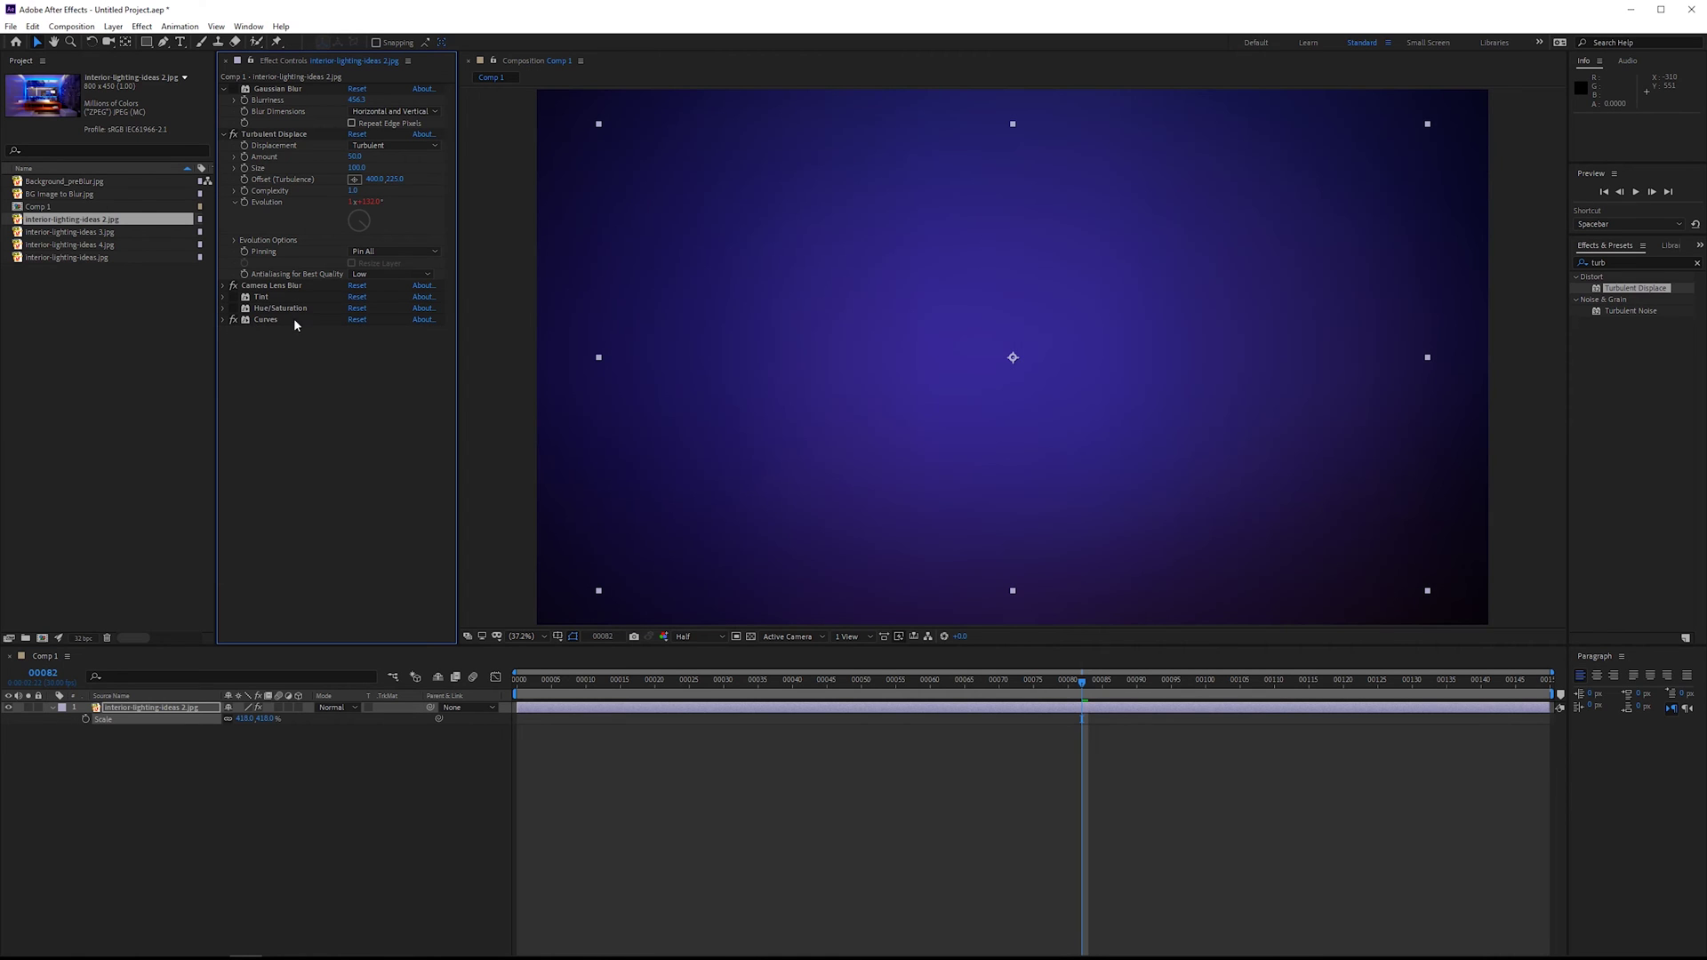
pyautogui.click(223, 320)
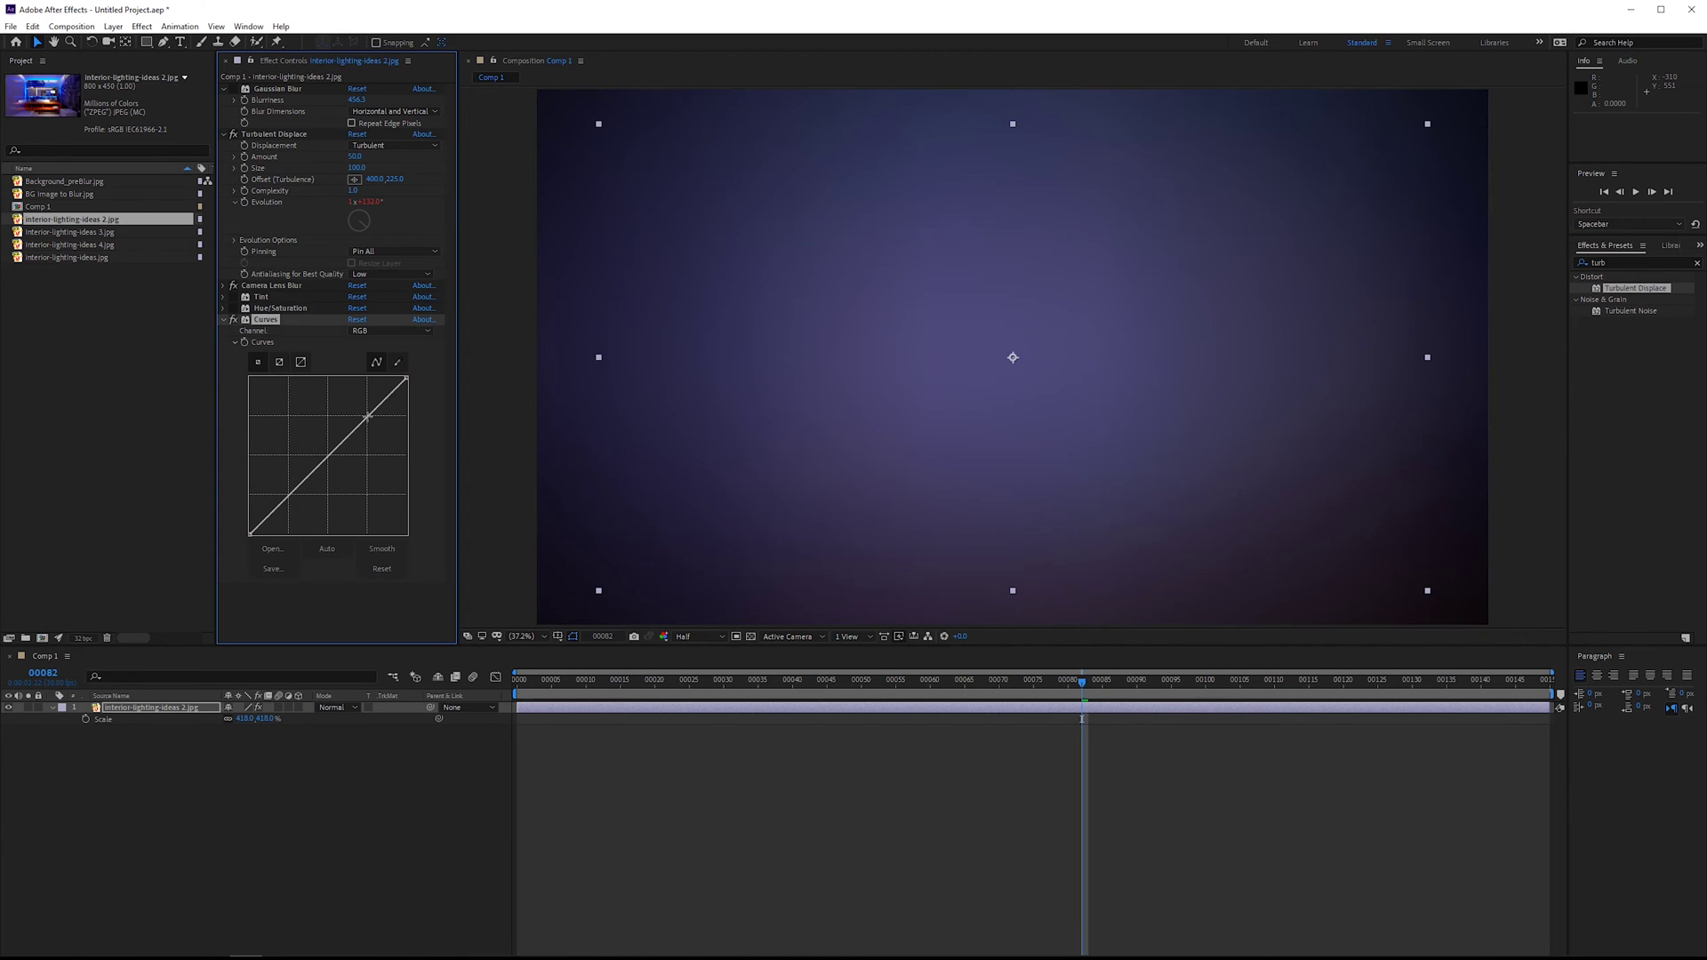
pyautogui.moveTo(350, 409); pyautogui.dragTo(346, 410)
pyautogui.moveTo(283, 490)
pyautogui.mouseDown()
pyautogui.moveTo(309, 518)
pyautogui.moveTo(287, 492)
pyautogui.mouseUp()
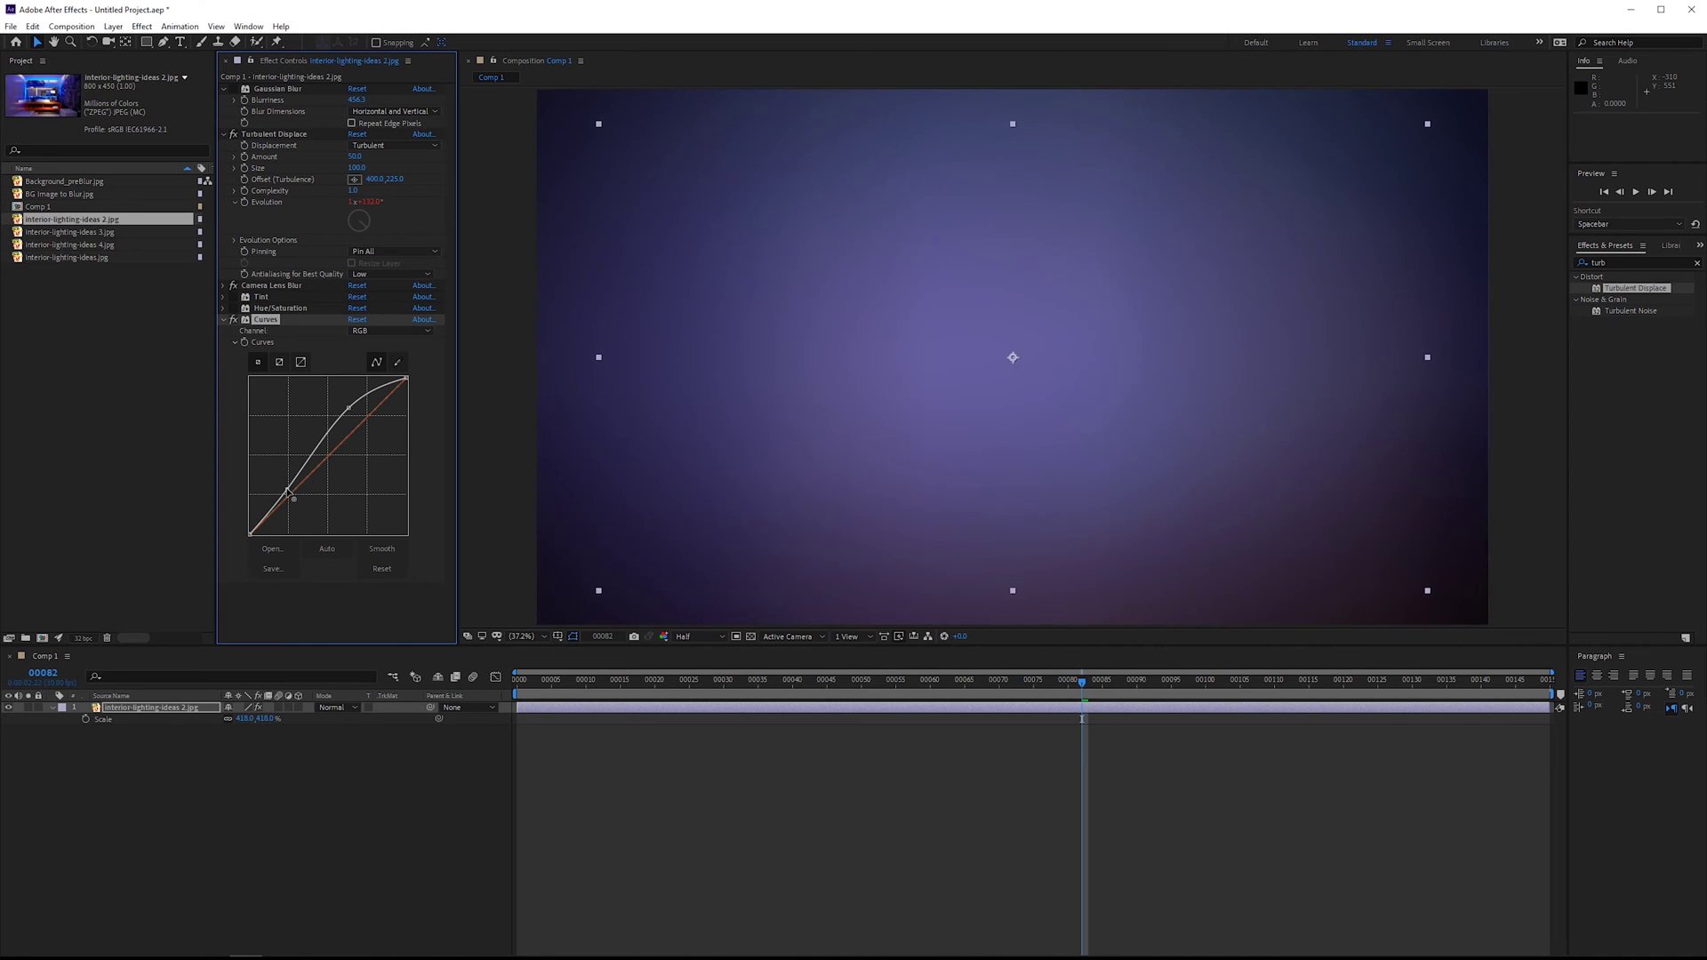
pyautogui.hotkey('ctrl', 'z')
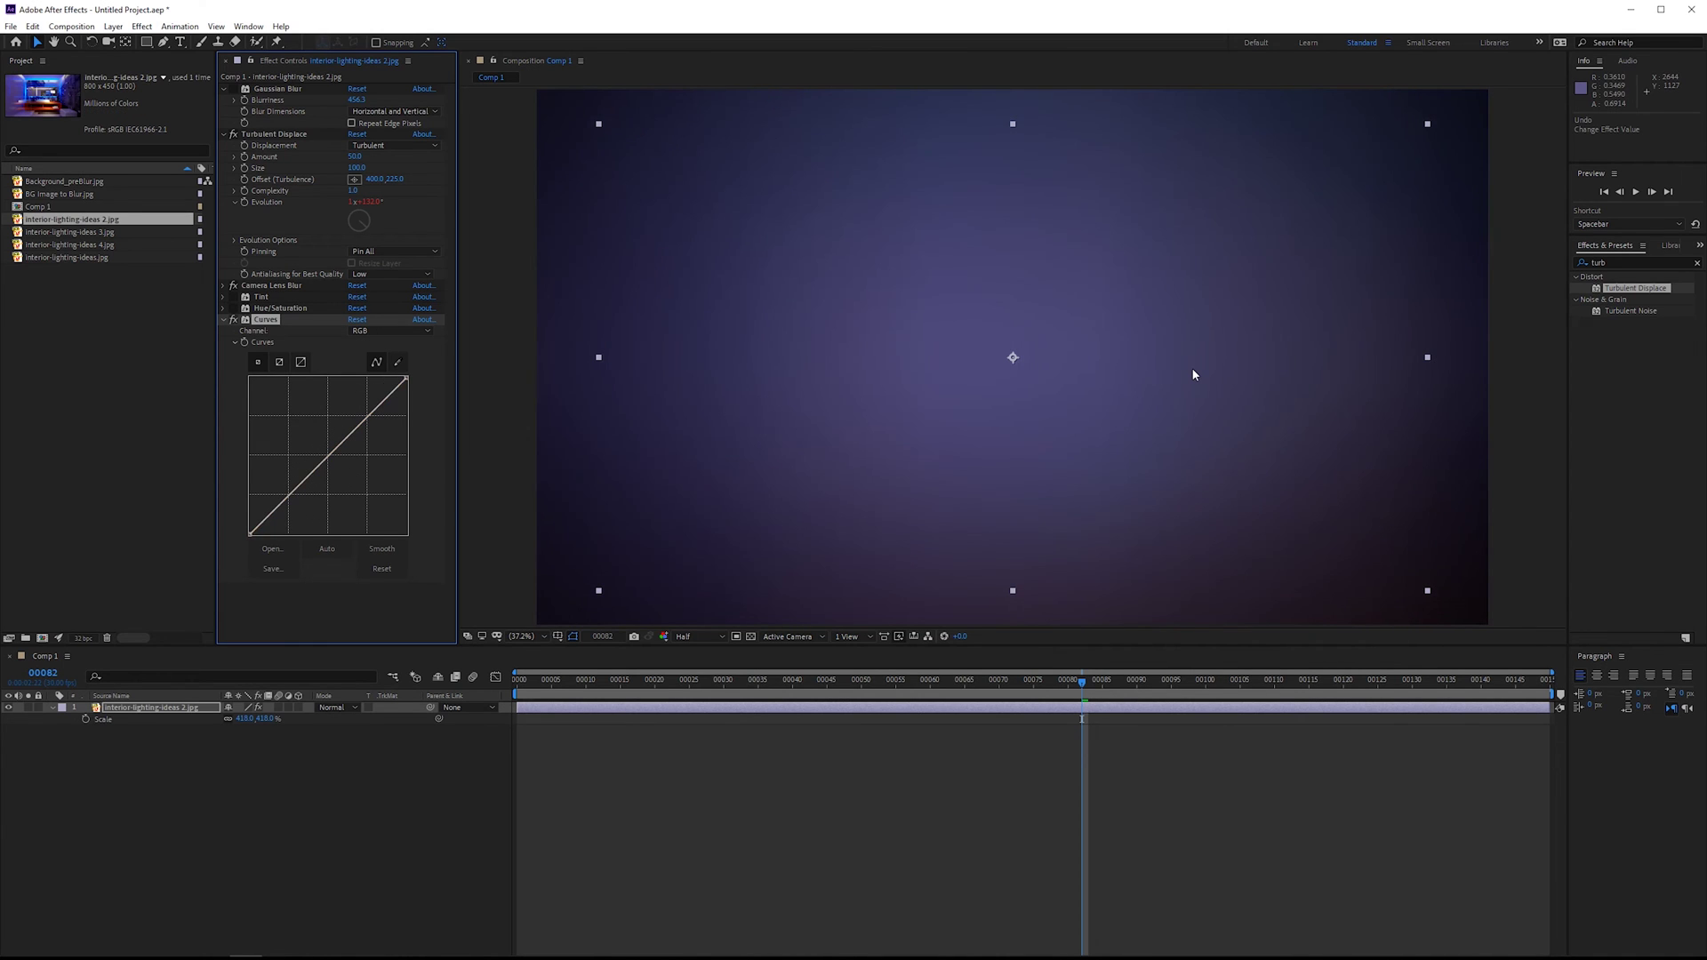
pyautogui.hotkey('ctrl', 'z')
pyautogui.hotkey('ctrl', 'z')
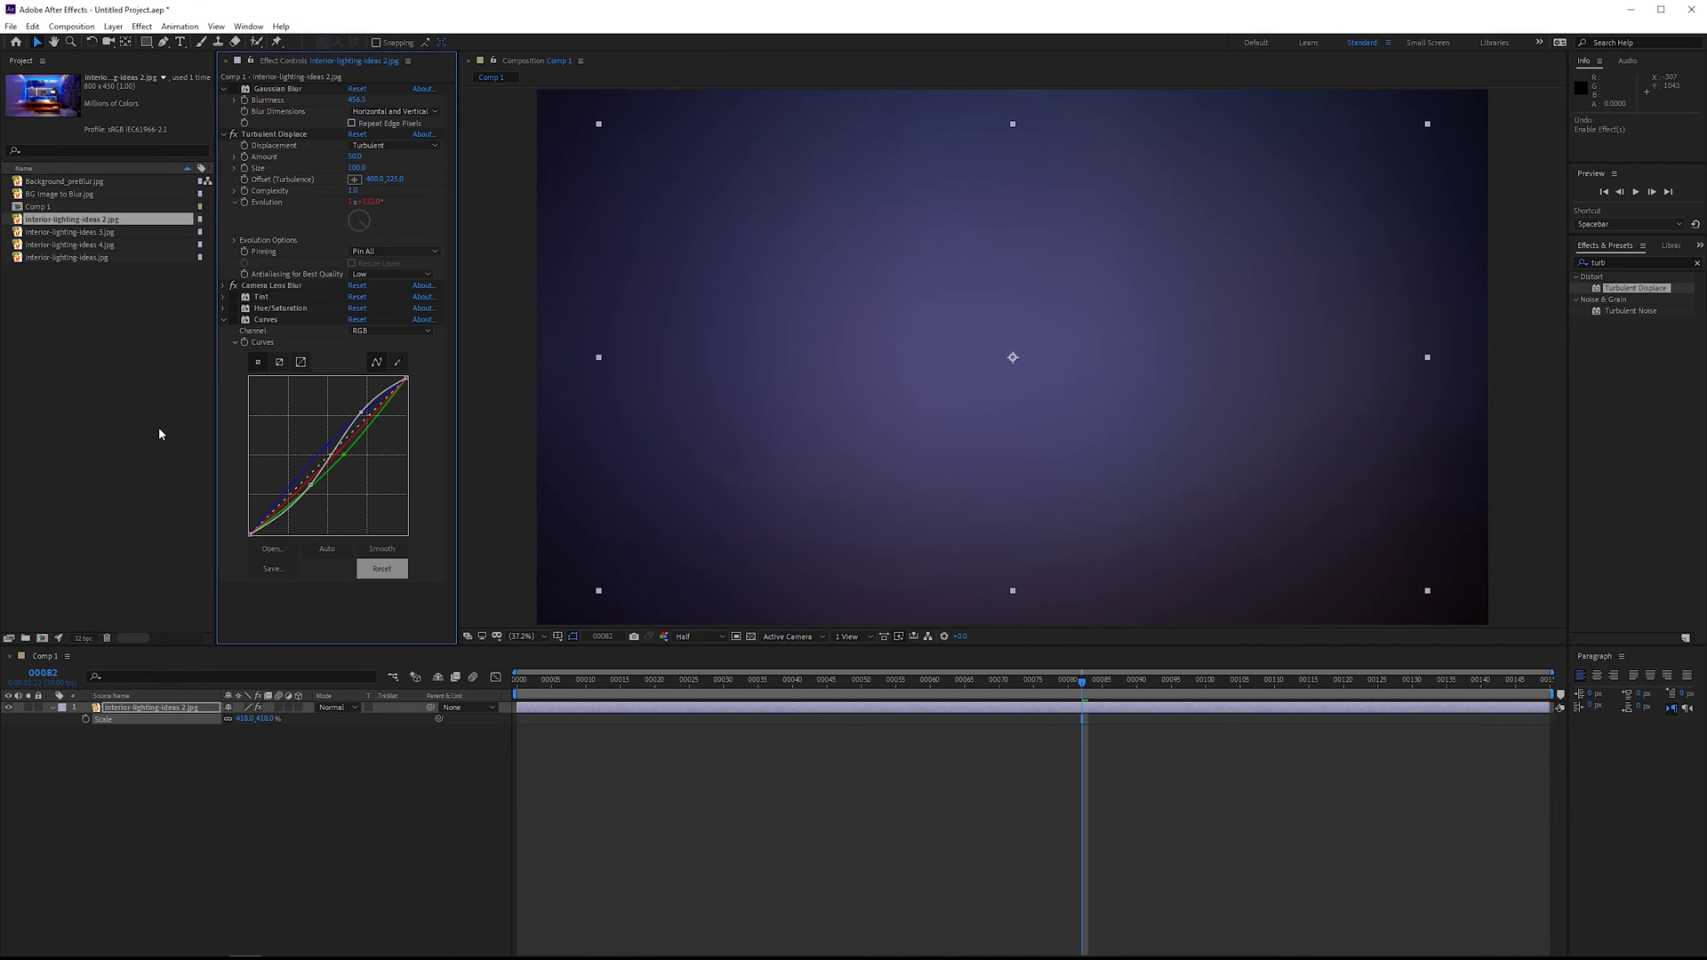
# Create a new composition and add a full-frame solid layer to it
pyautogui.hotkey('ctrl', 'n')
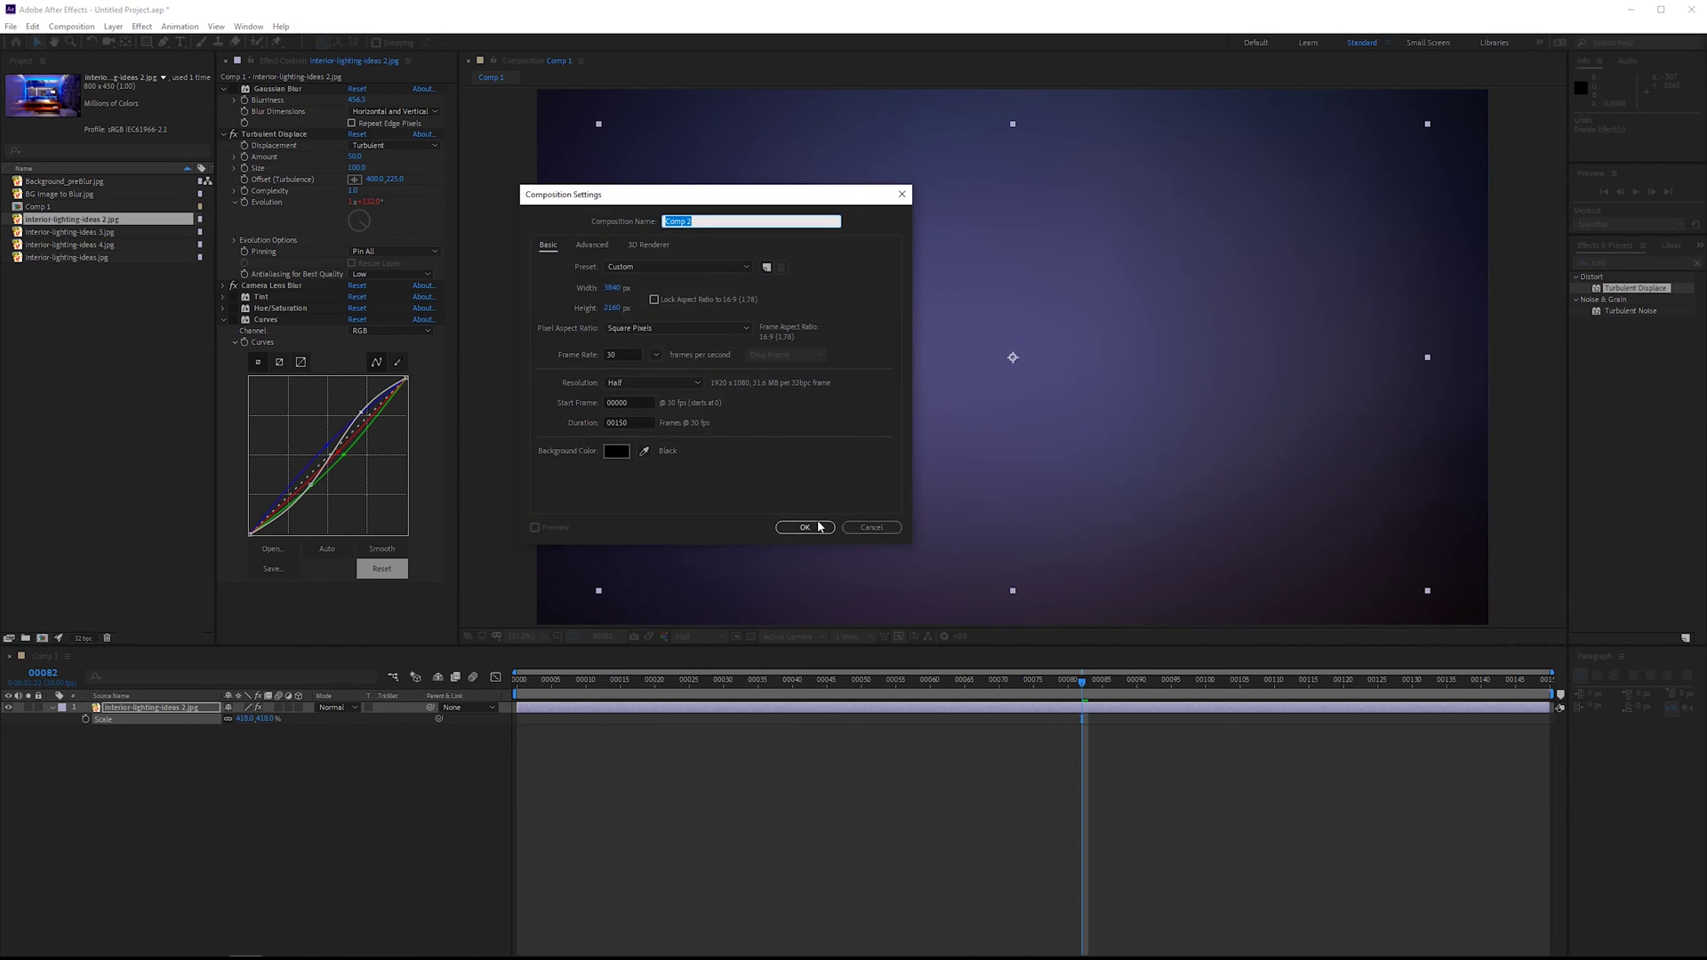
pyautogui.click(811, 525)
pyautogui.rightClick(274, 814)
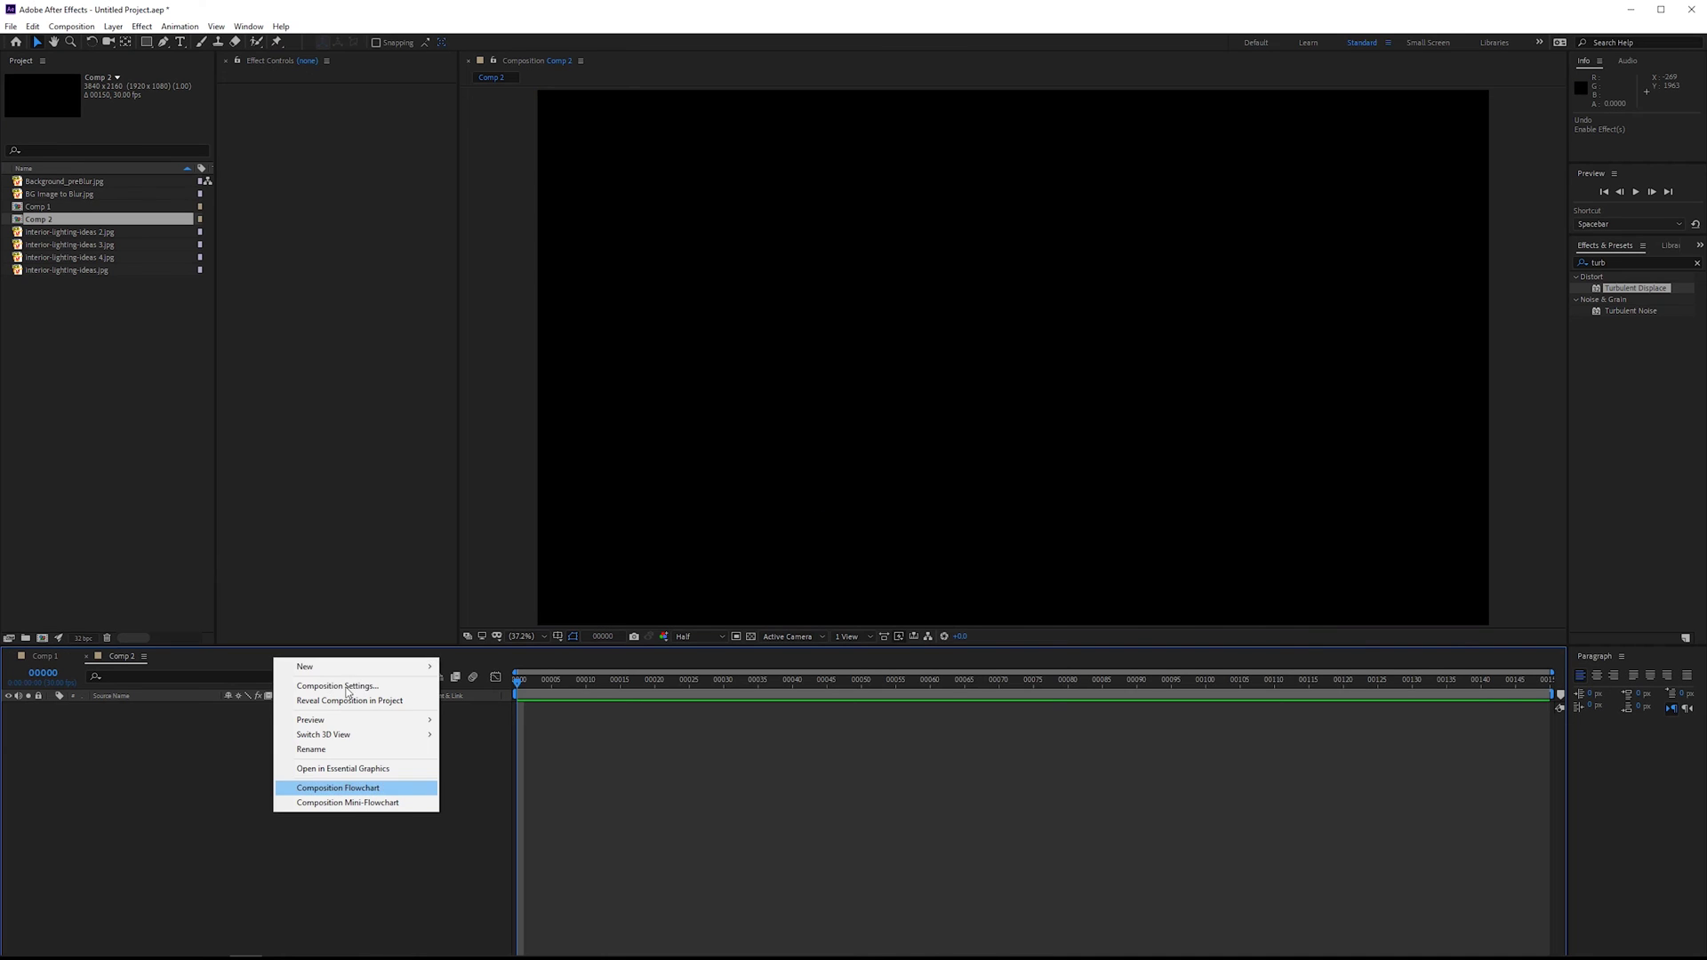
pyautogui.moveTo(360, 671)
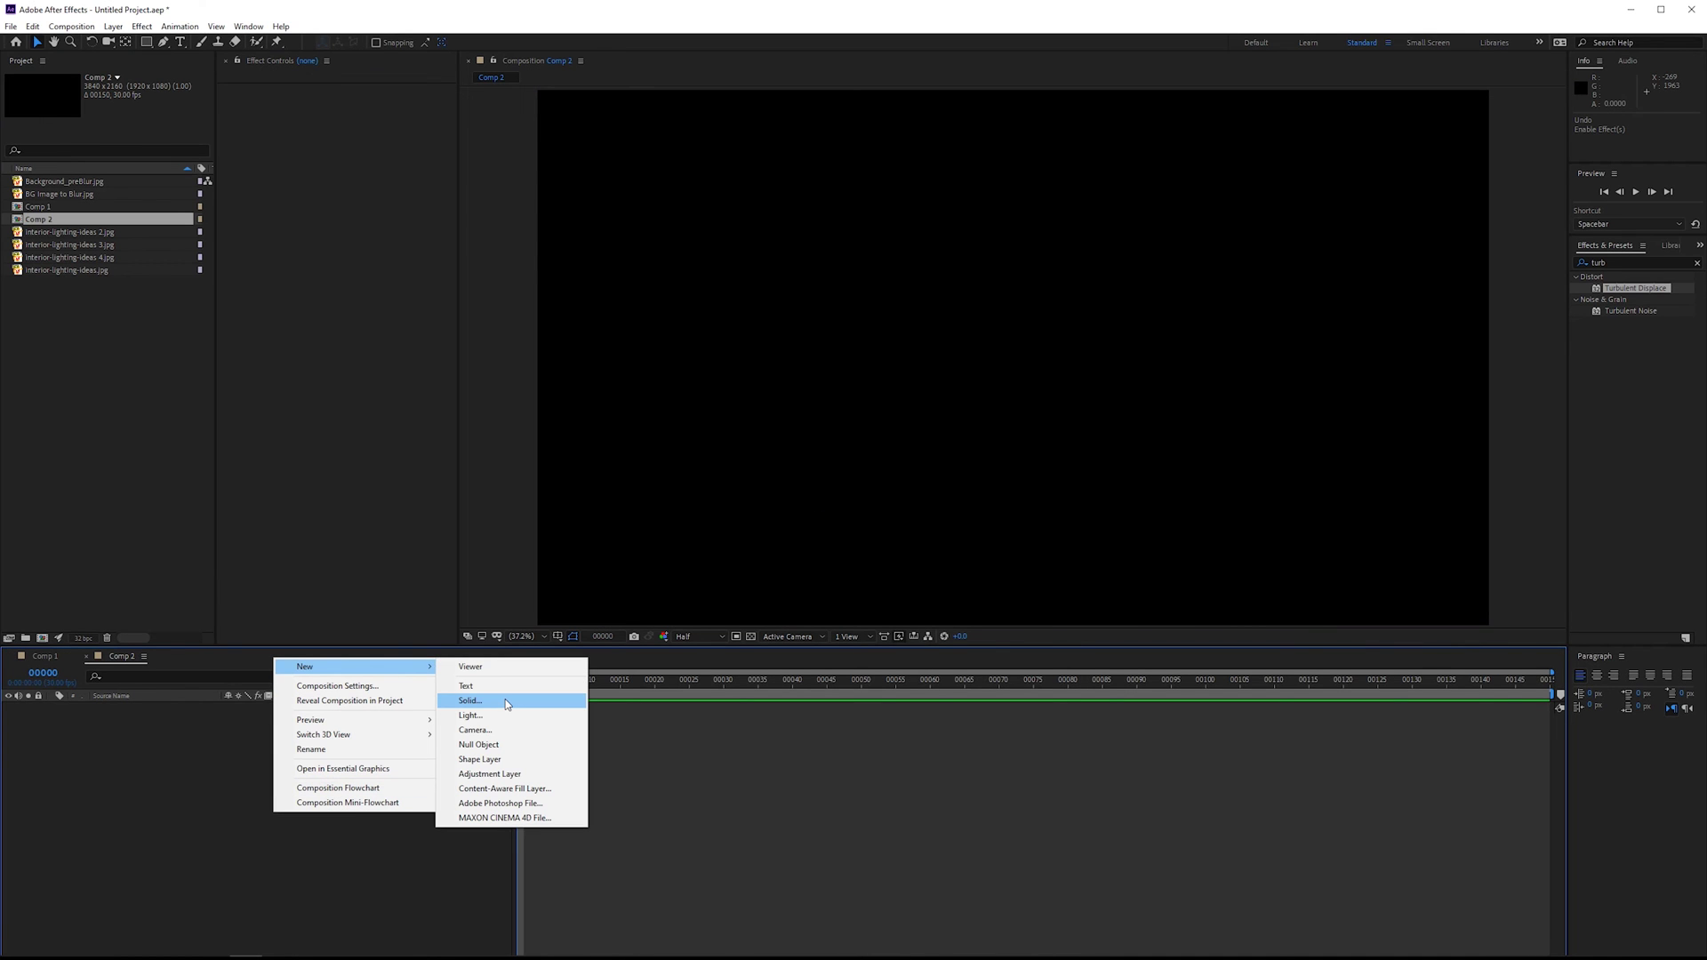
pyautogui.click(470, 700)
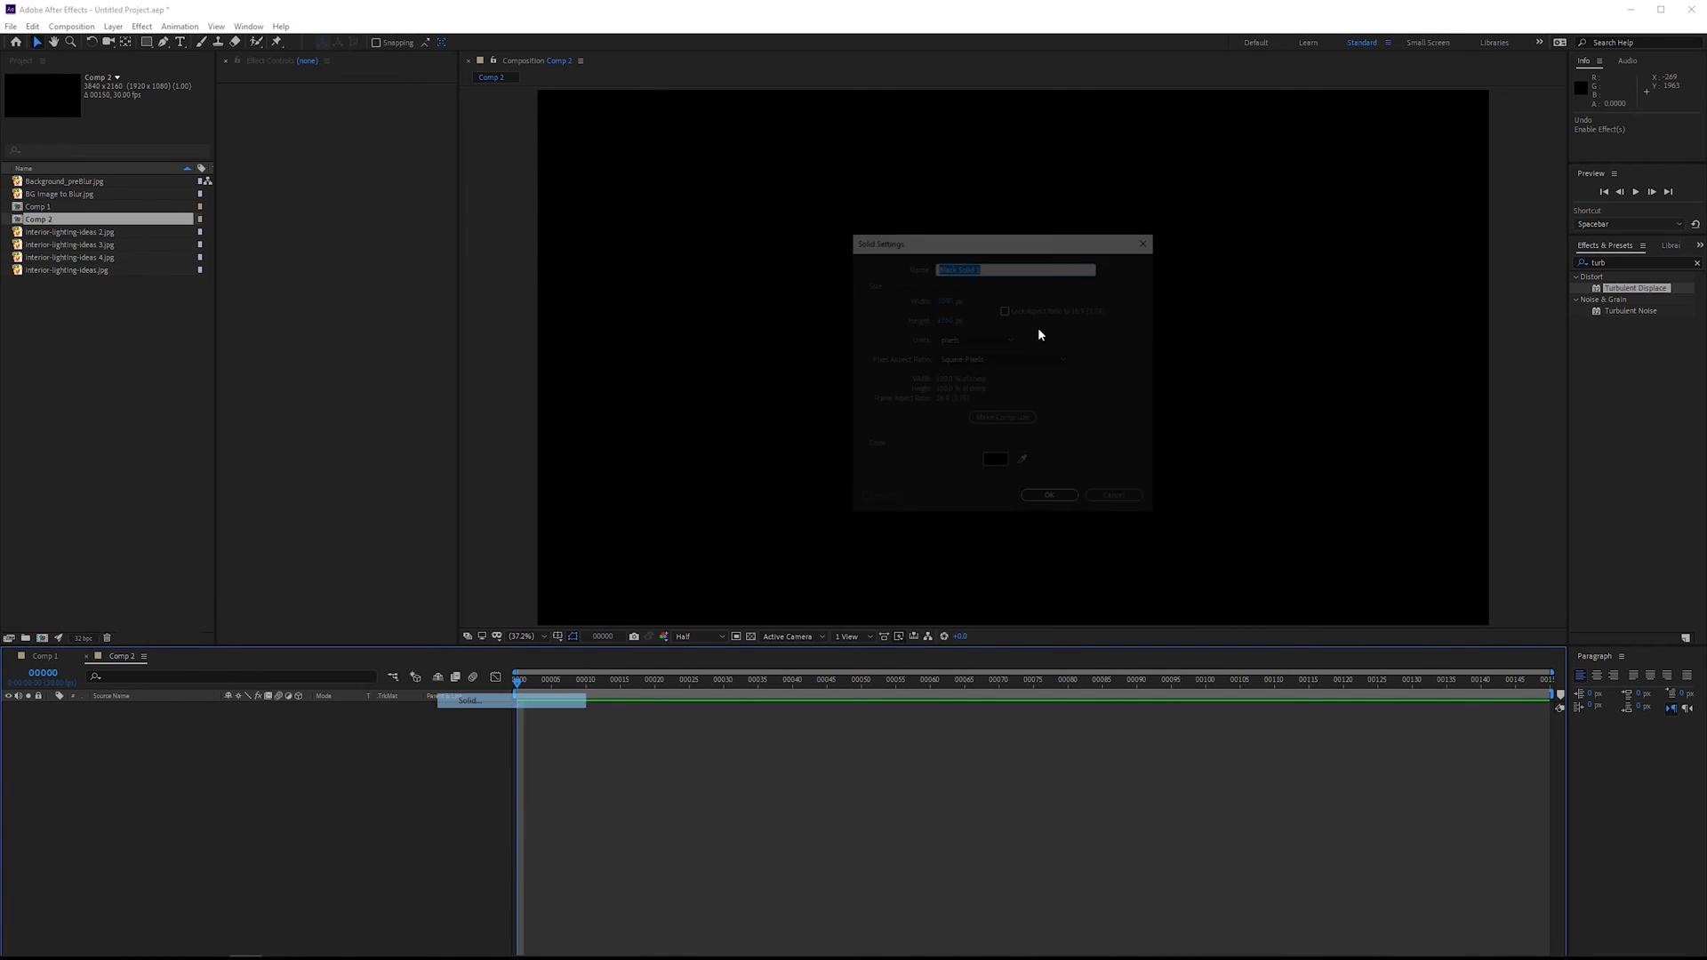
pyautogui.click(1051, 500)
# Apply the Fill effect to the solid and change its fill colour to blue
pyautogui.hotkey('ctrl', '5')
pyautogui.write('fill')
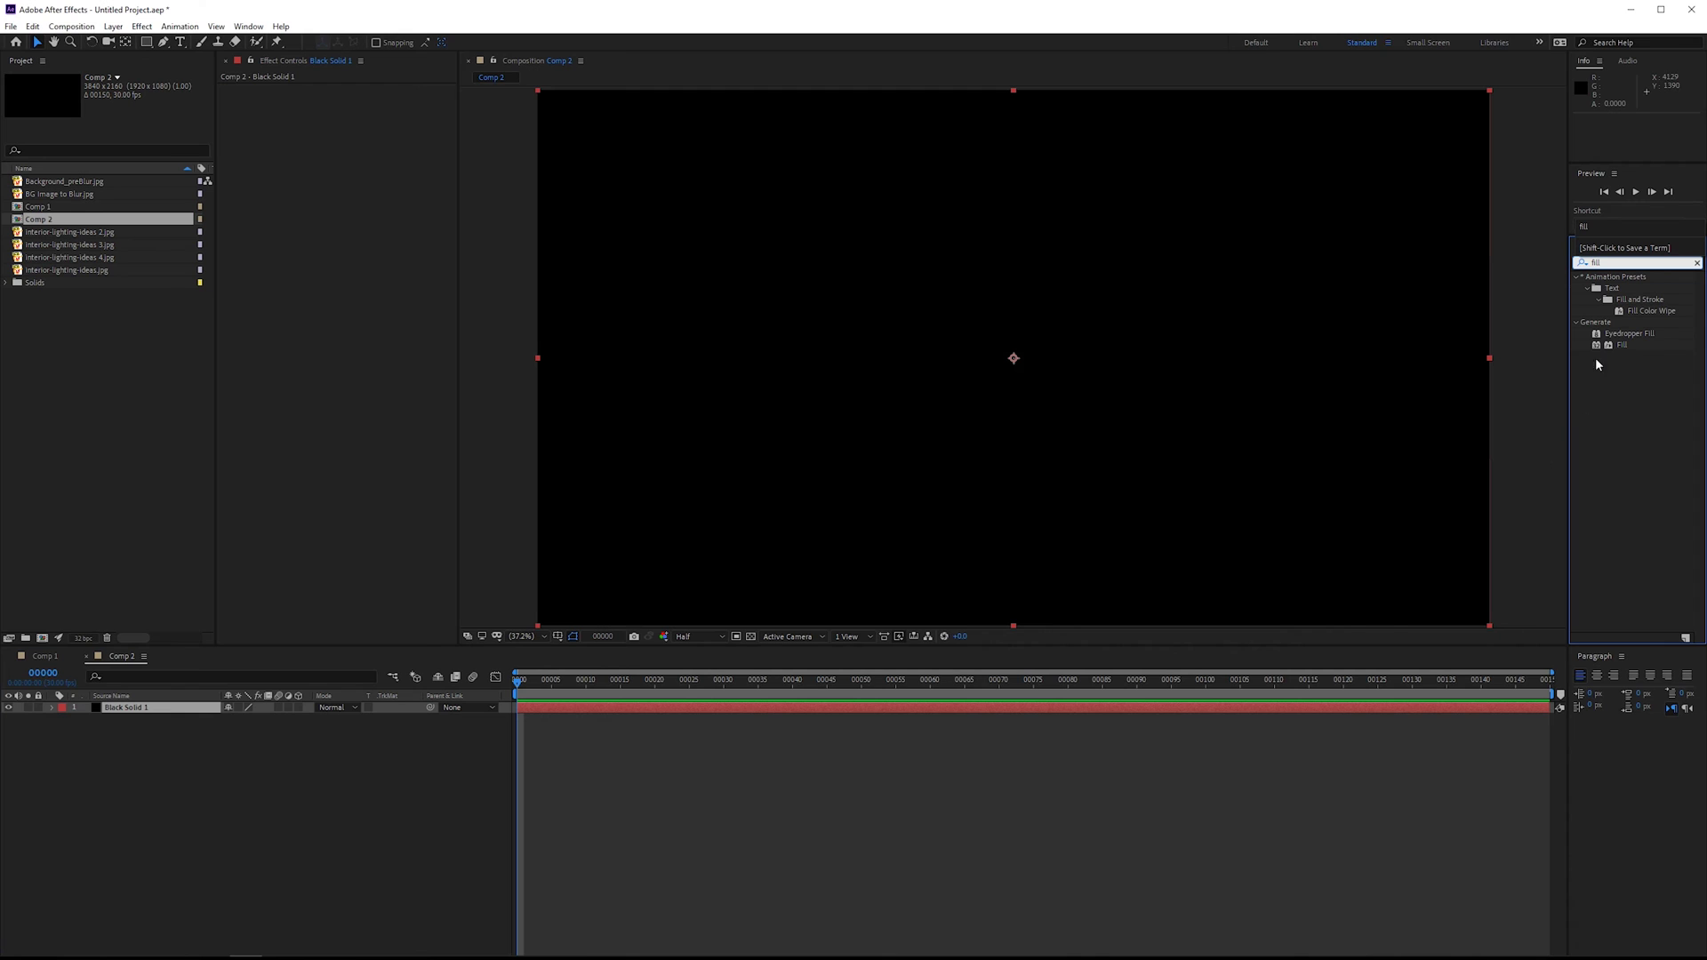
pyautogui.moveTo(1624, 345); pyautogui.dragTo(398, 189)
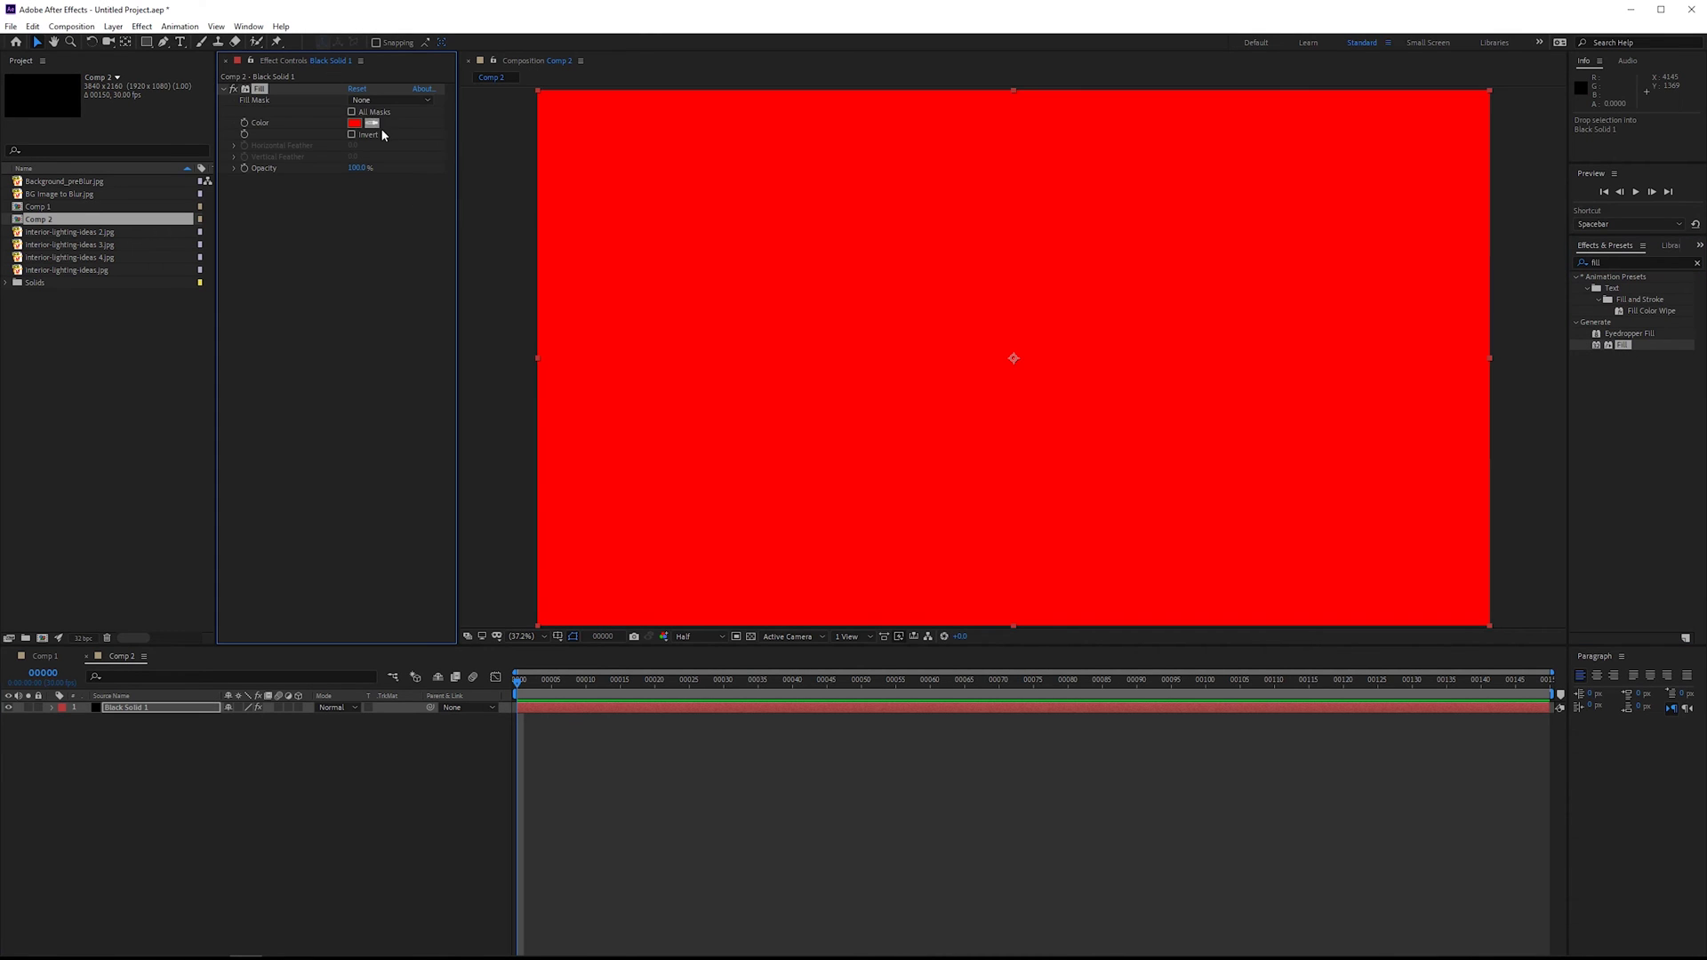
pyautogui.click(113, 26)
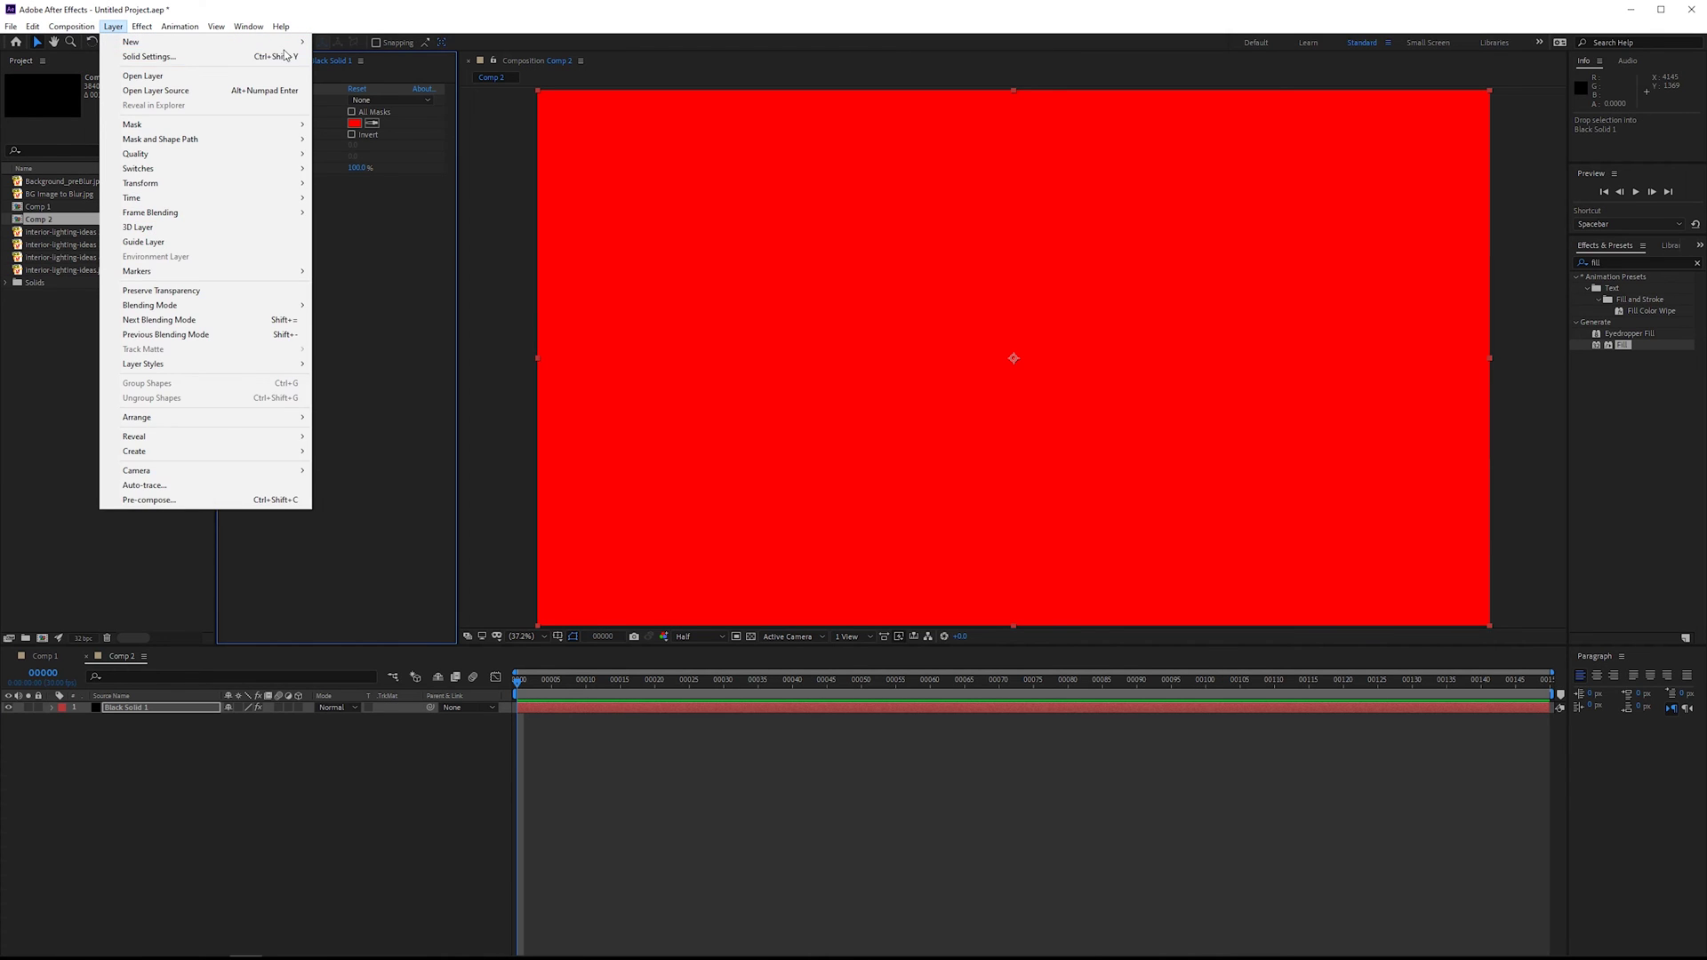
pyautogui.click(427, 29)
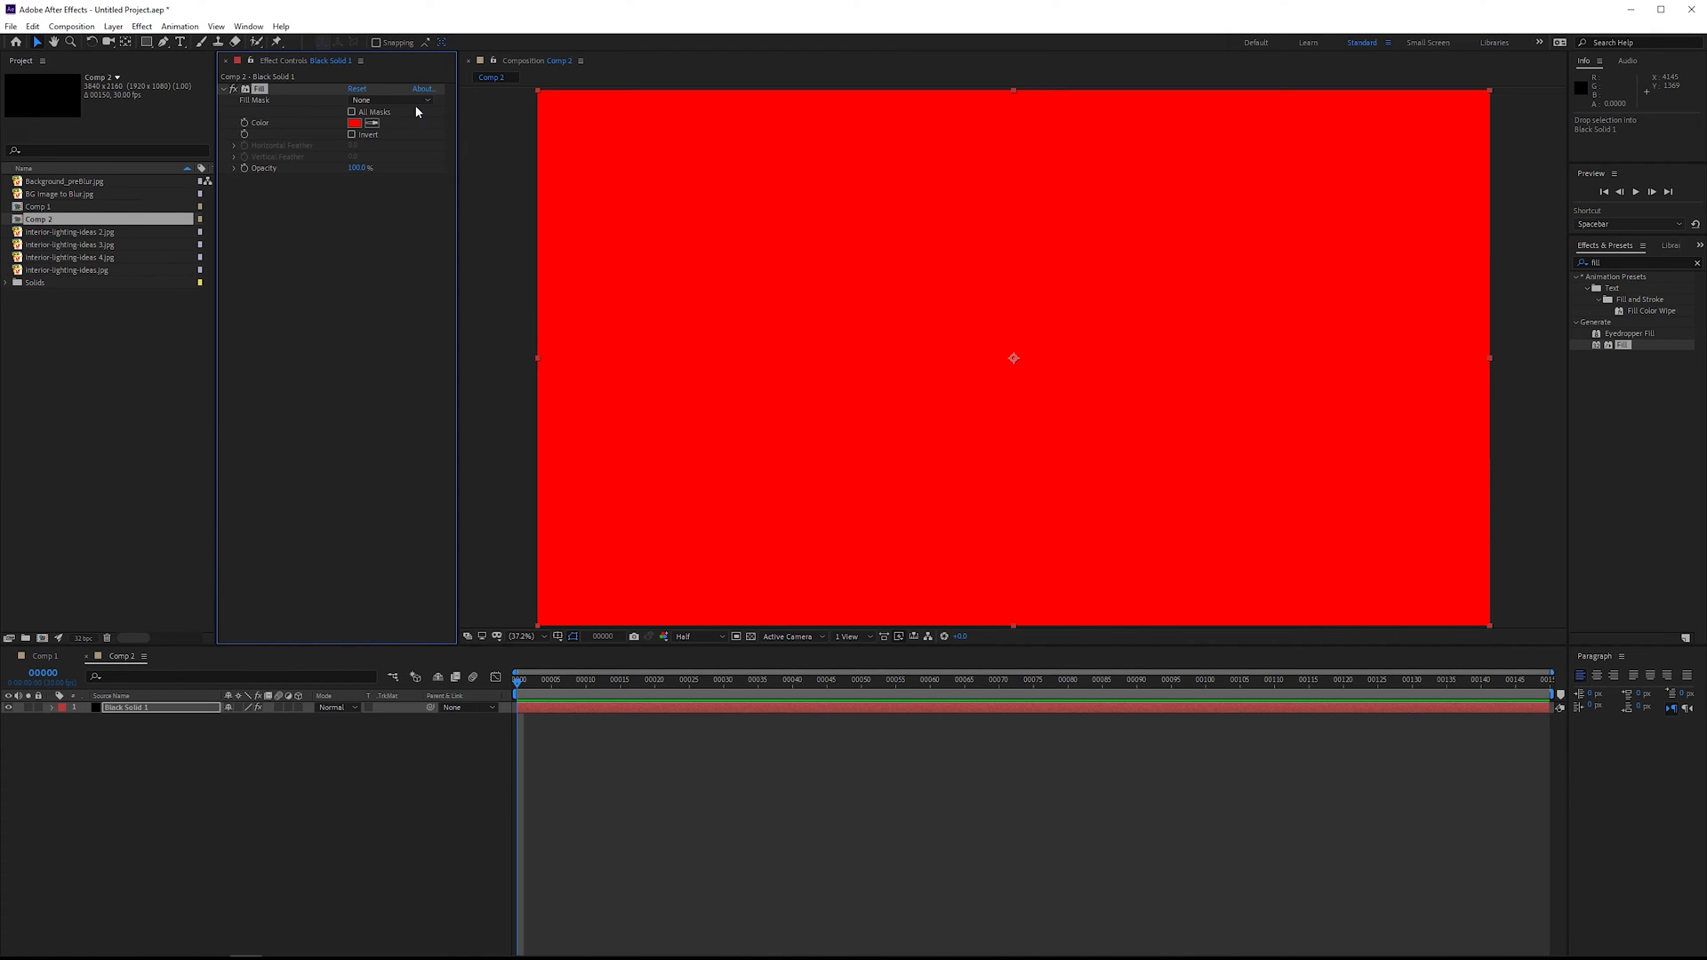
pyautogui.click(354, 123)
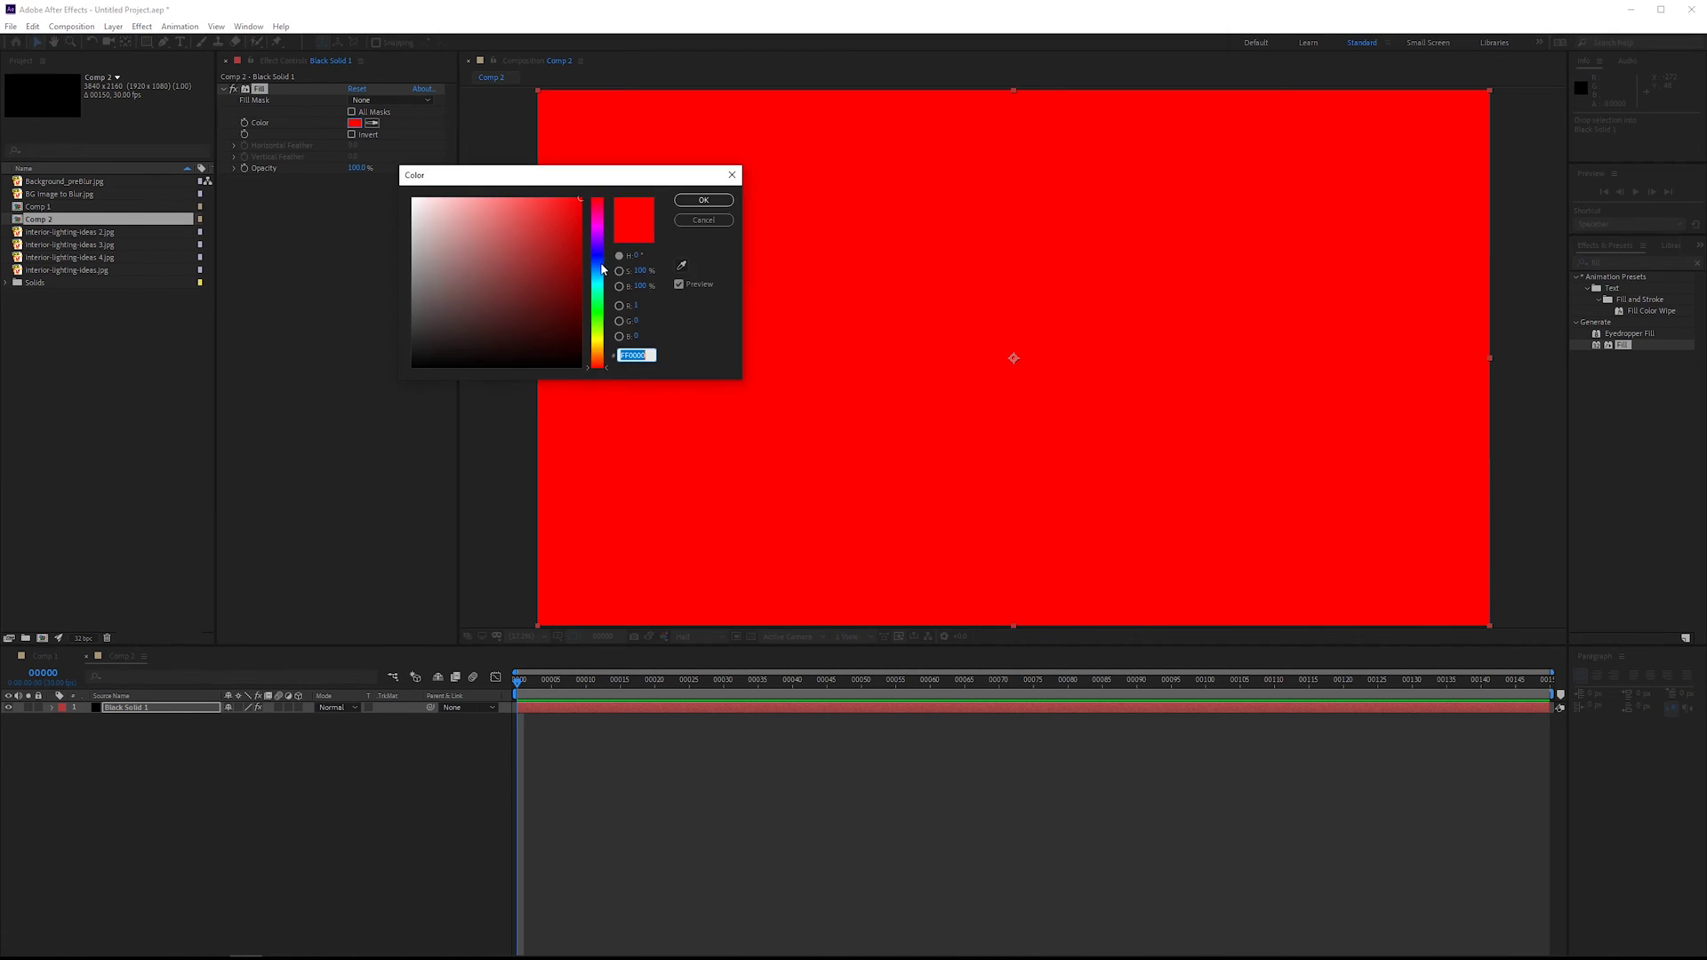
pyautogui.click(597, 270)
pyautogui.moveTo(569, 207)
pyautogui.mouseDown()
pyautogui.moveTo(491, 161)
pyautogui.moveTo(569, 192)
pyautogui.moveTo(600, 268)
pyautogui.mouseUp()
# Confirm the blue fill, duplicate the solid, and add a full-layer elliptical mask to it
pyautogui.click(716, 200)
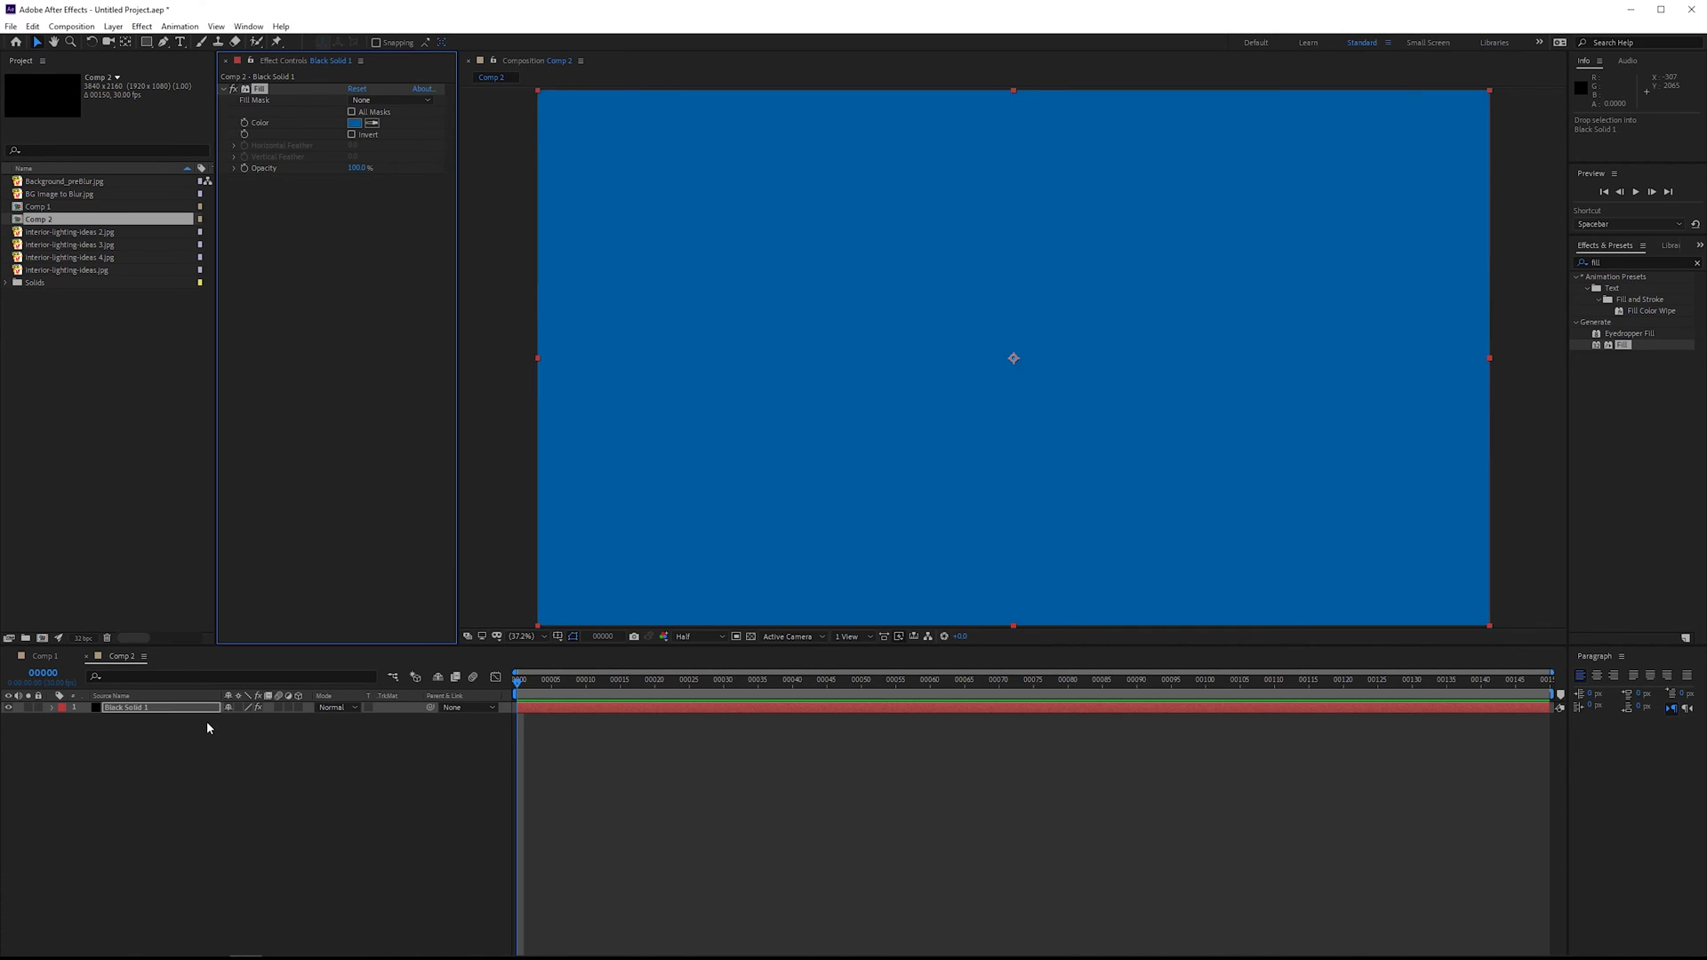
pyautogui.click(196, 722)
pyautogui.hotkey('ctrl', 'd')
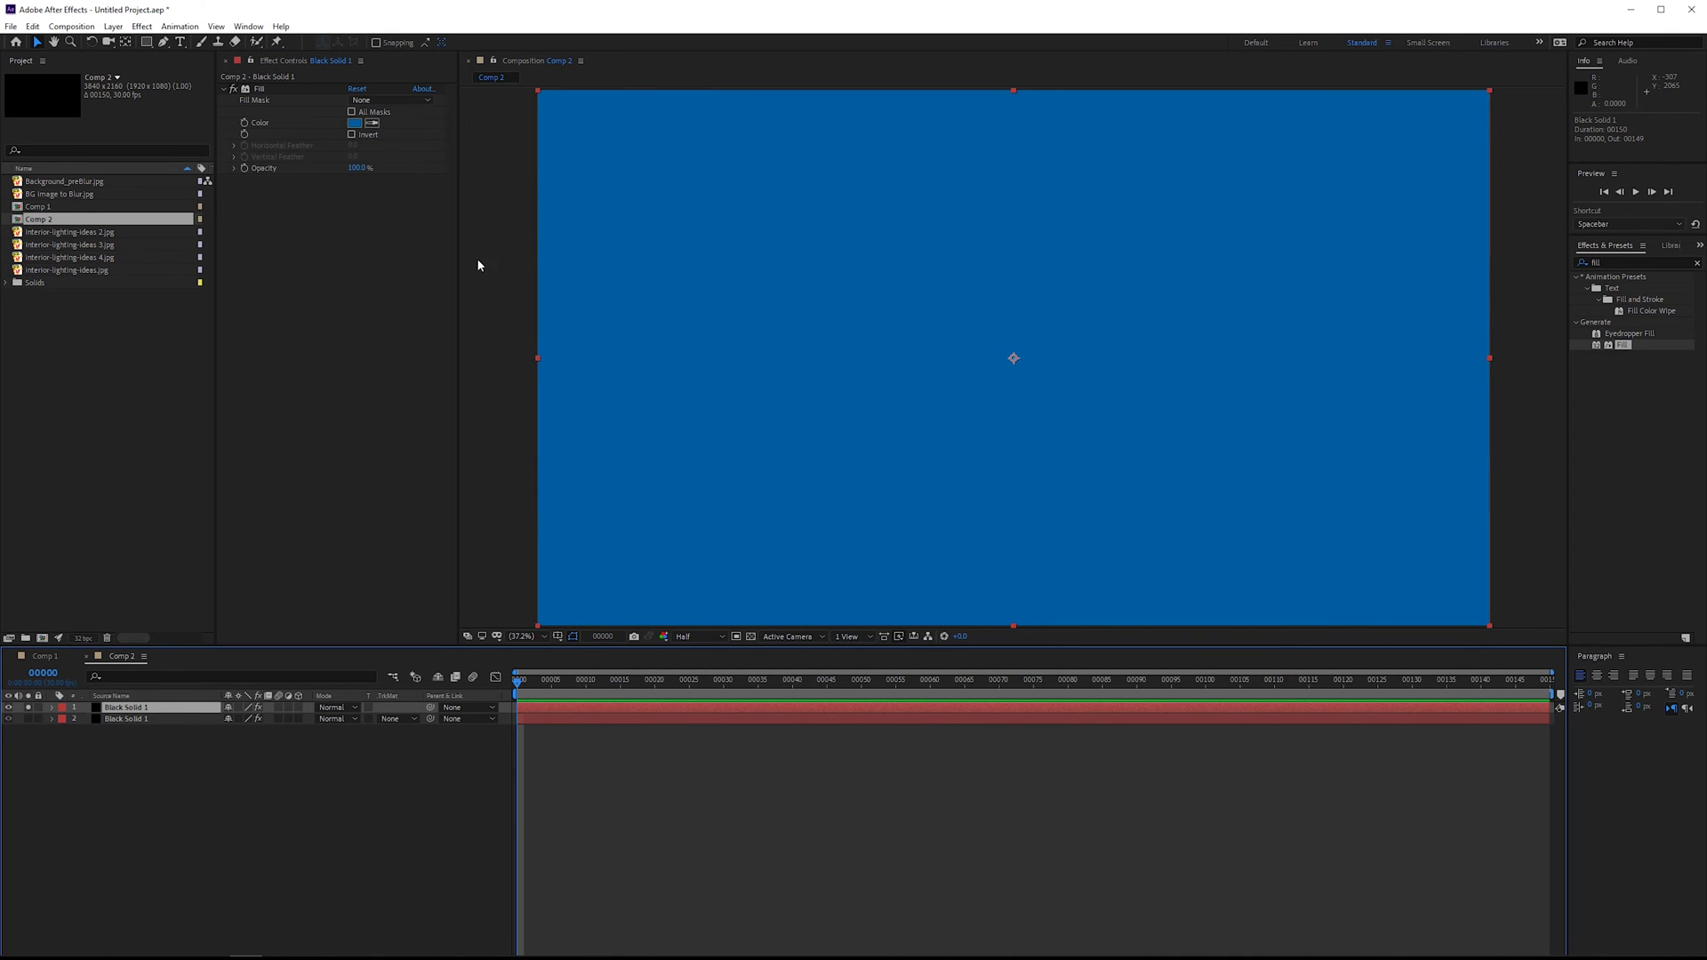
pyautogui.moveTo(148, 44); pyautogui.dragTo(246, 77)
pyautogui.doubleClick(147, 42)
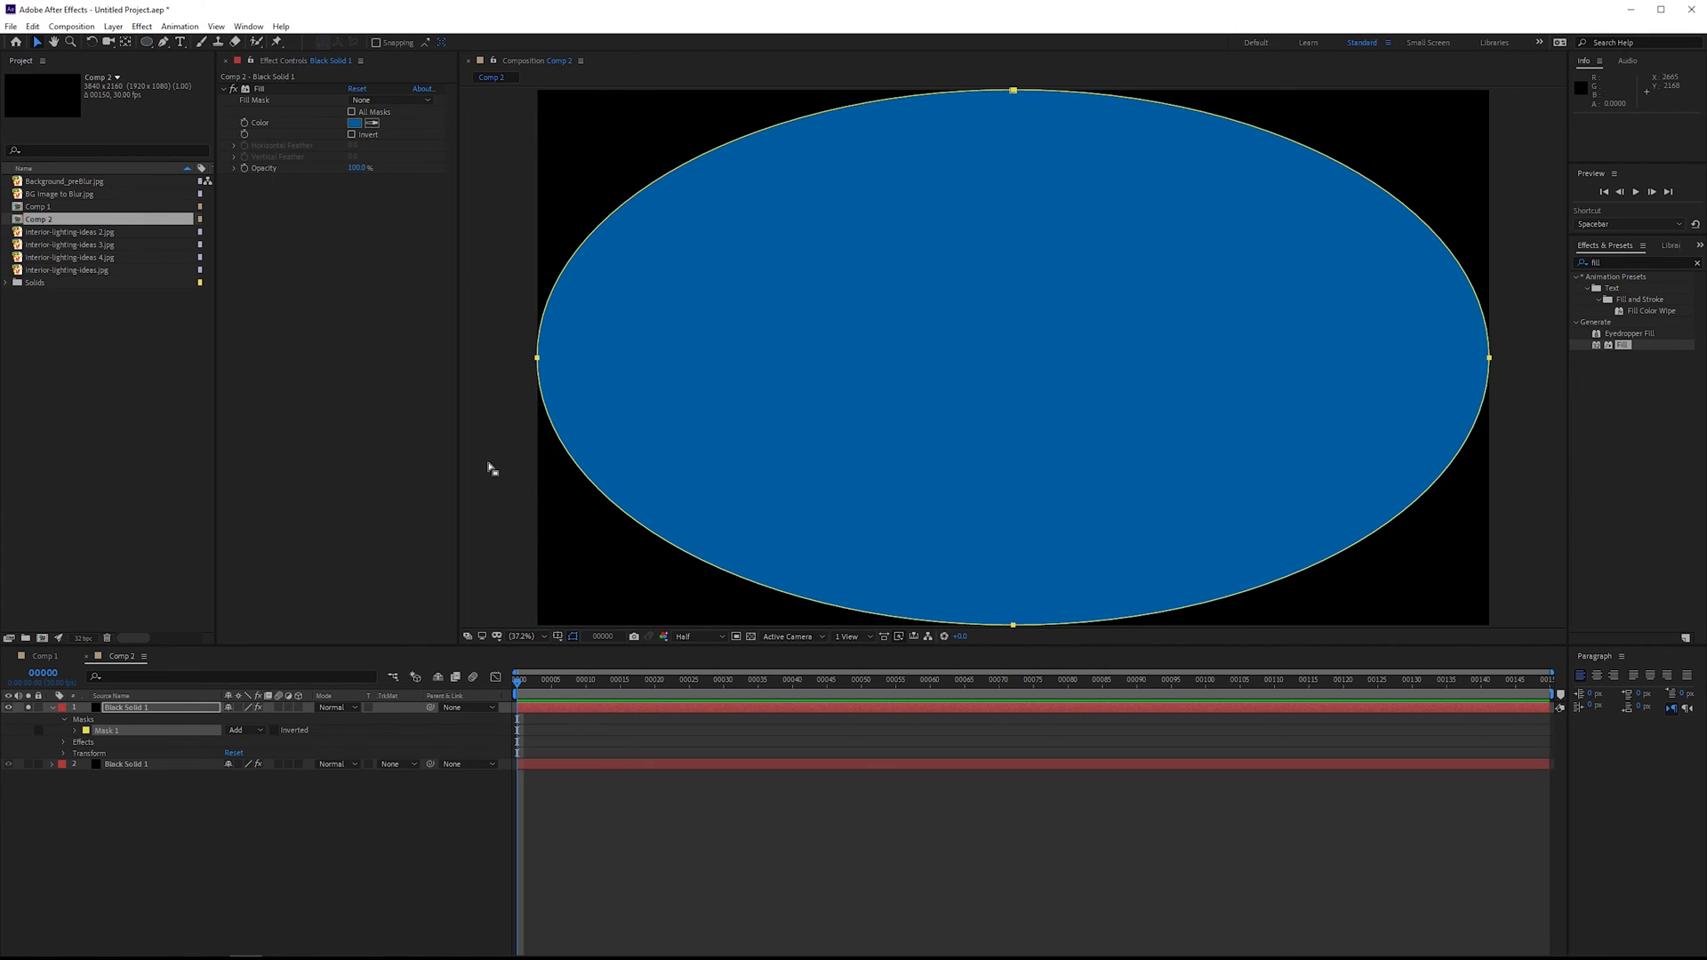
# Set the ellipse mask's feather to about 1041 pixels
pyautogui.click(191, 708)
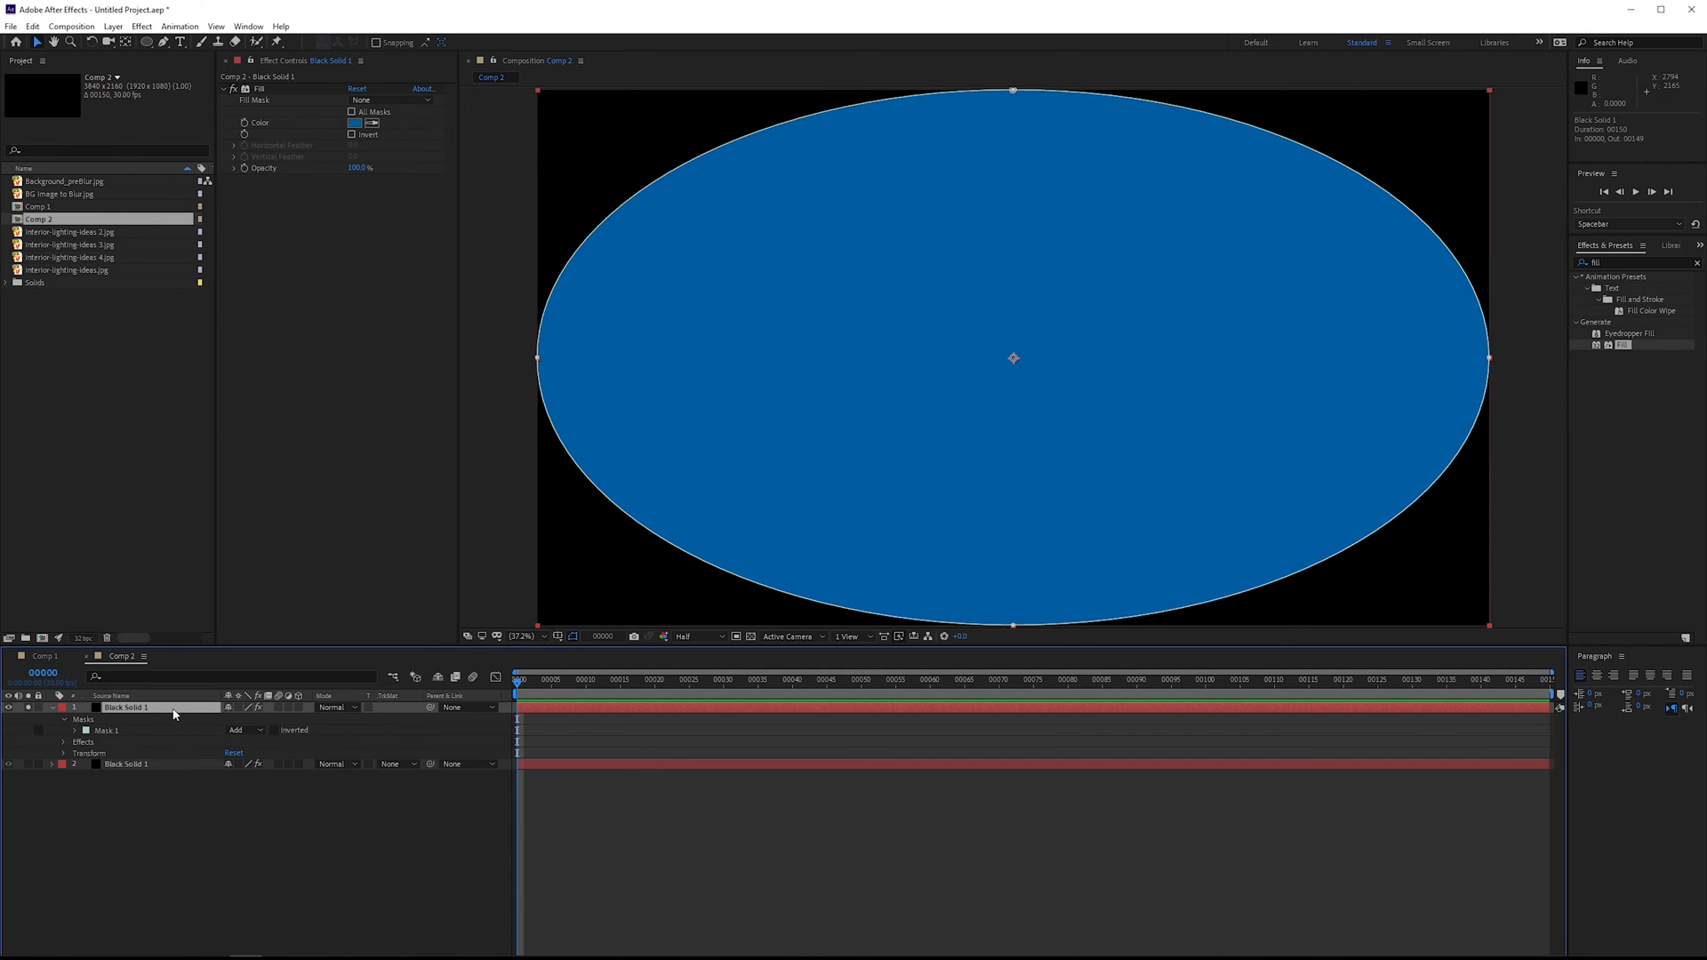
pyautogui.press('f')
pyautogui.moveTo(291, 727); pyautogui.dragTo(961, 736)
pyautogui.click(43, 725)
# Set the feathered blue layer's blending mode to Add
pyautogui.click(29, 707)
pyautogui.click(343, 707)
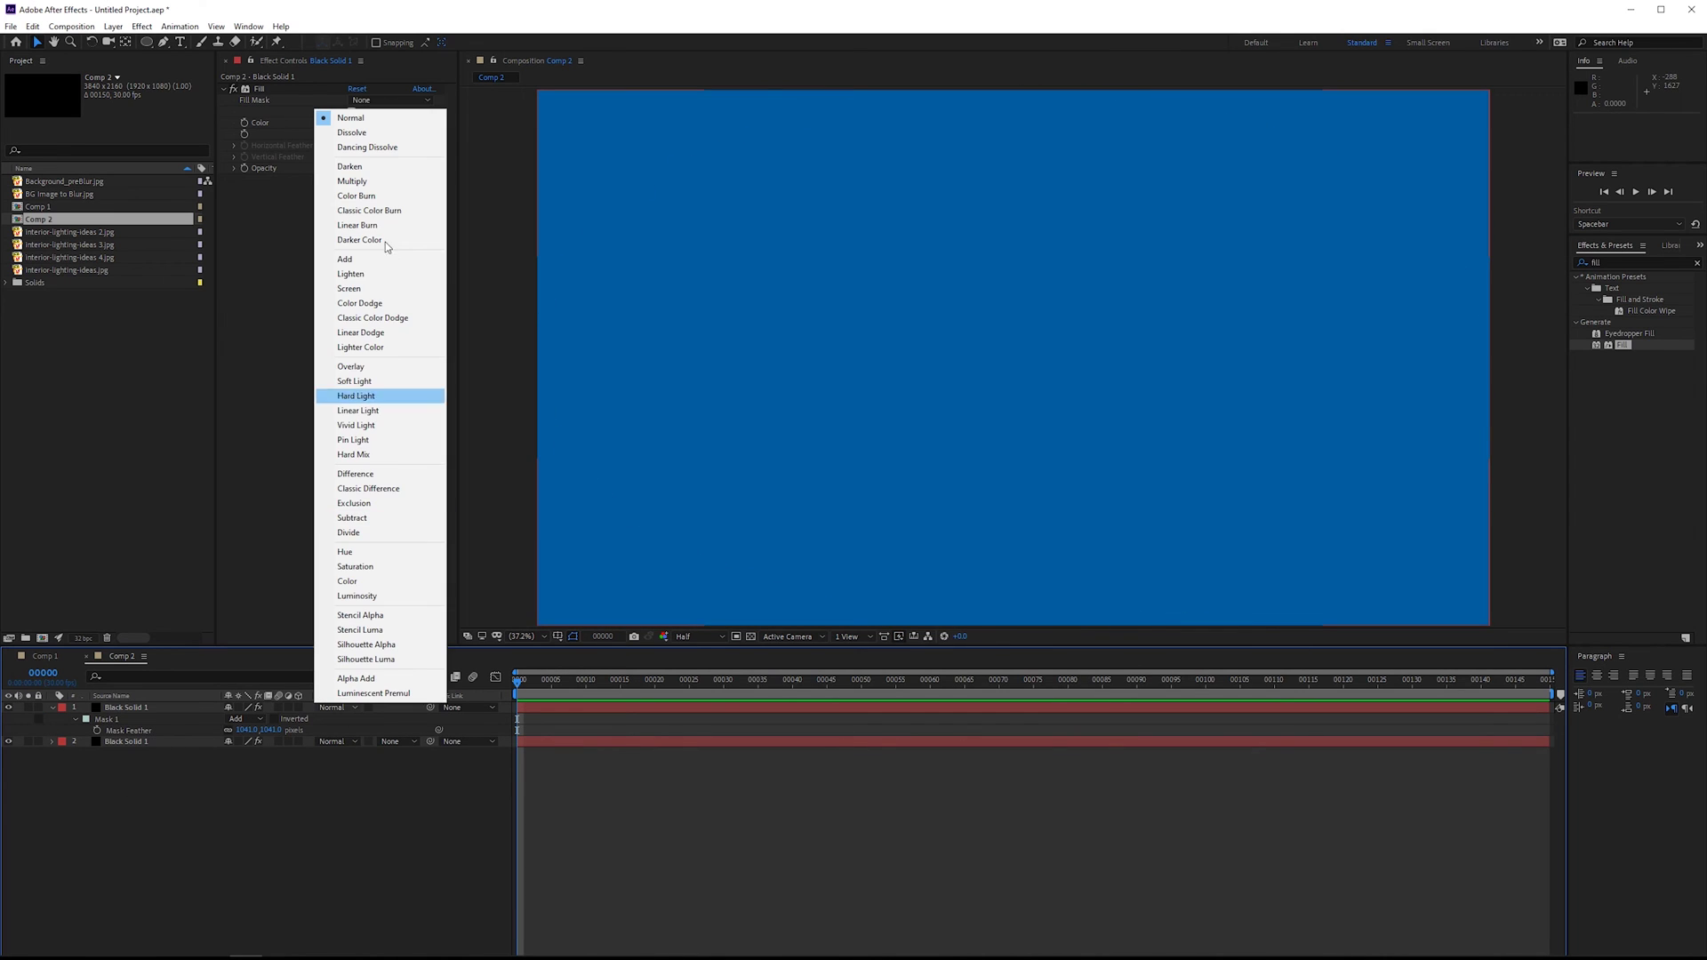
pyautogui.click(373, 259)
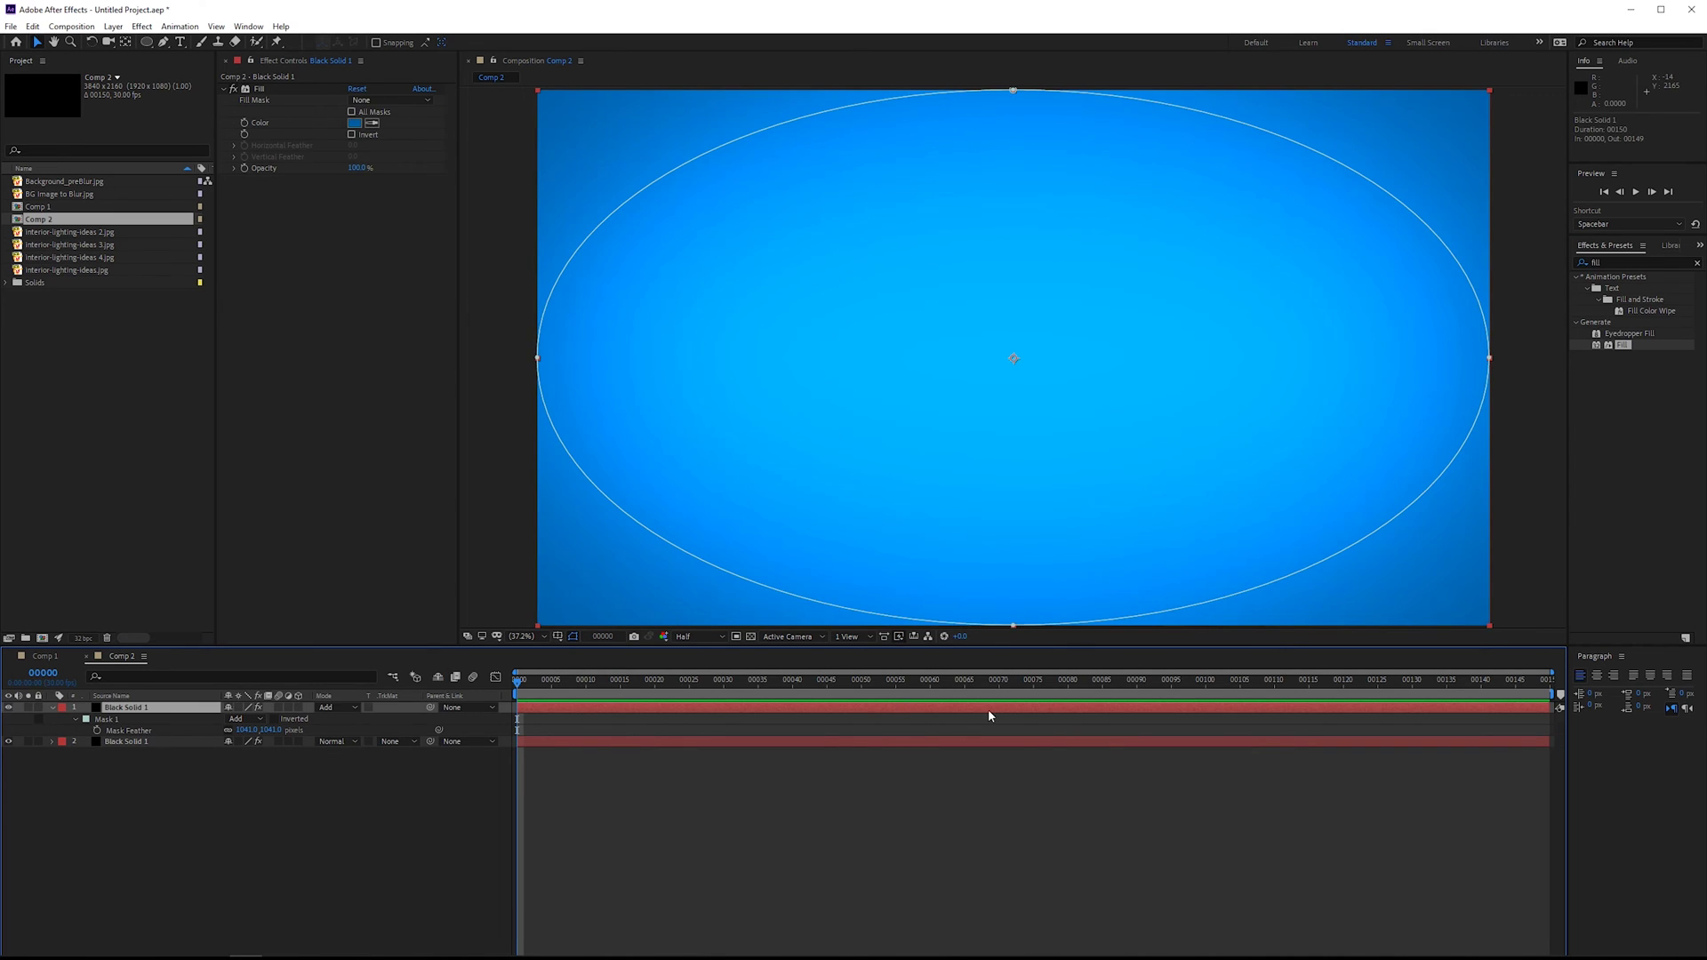
pyautogui.press('F2')
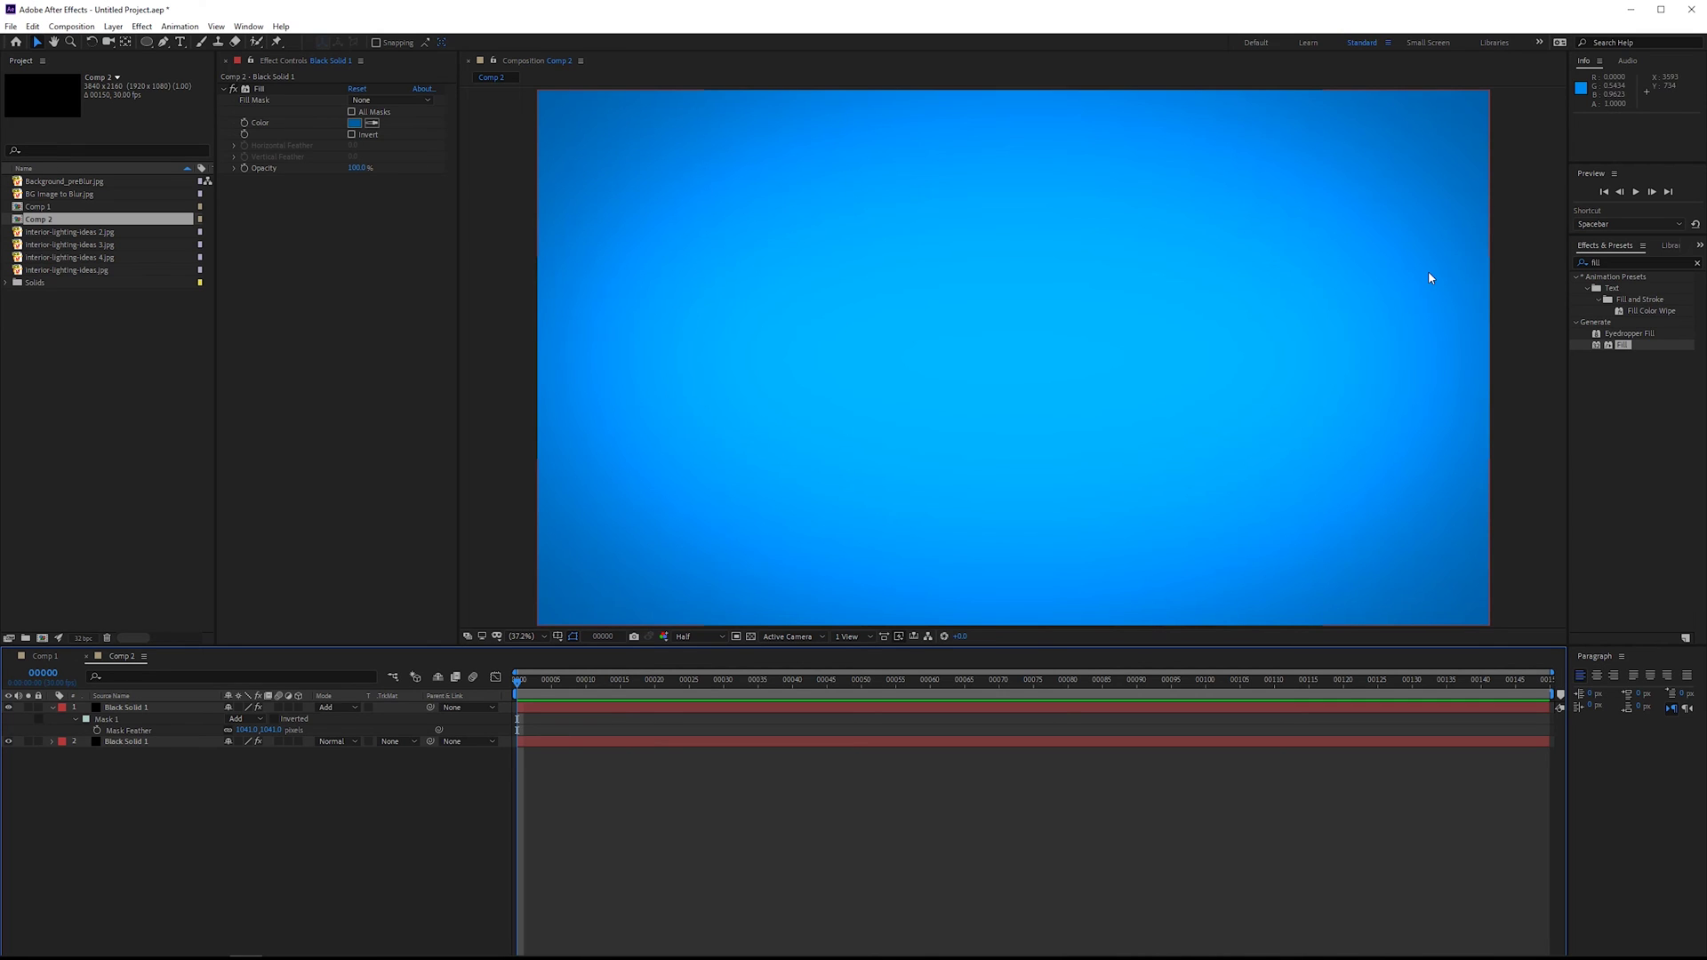
# Duplicate the layer and set the top copy's Mask Expansion to -506 pixels
pyautogui.click(163, 707)
pyautogui.hotkey('ctrl', 'd')
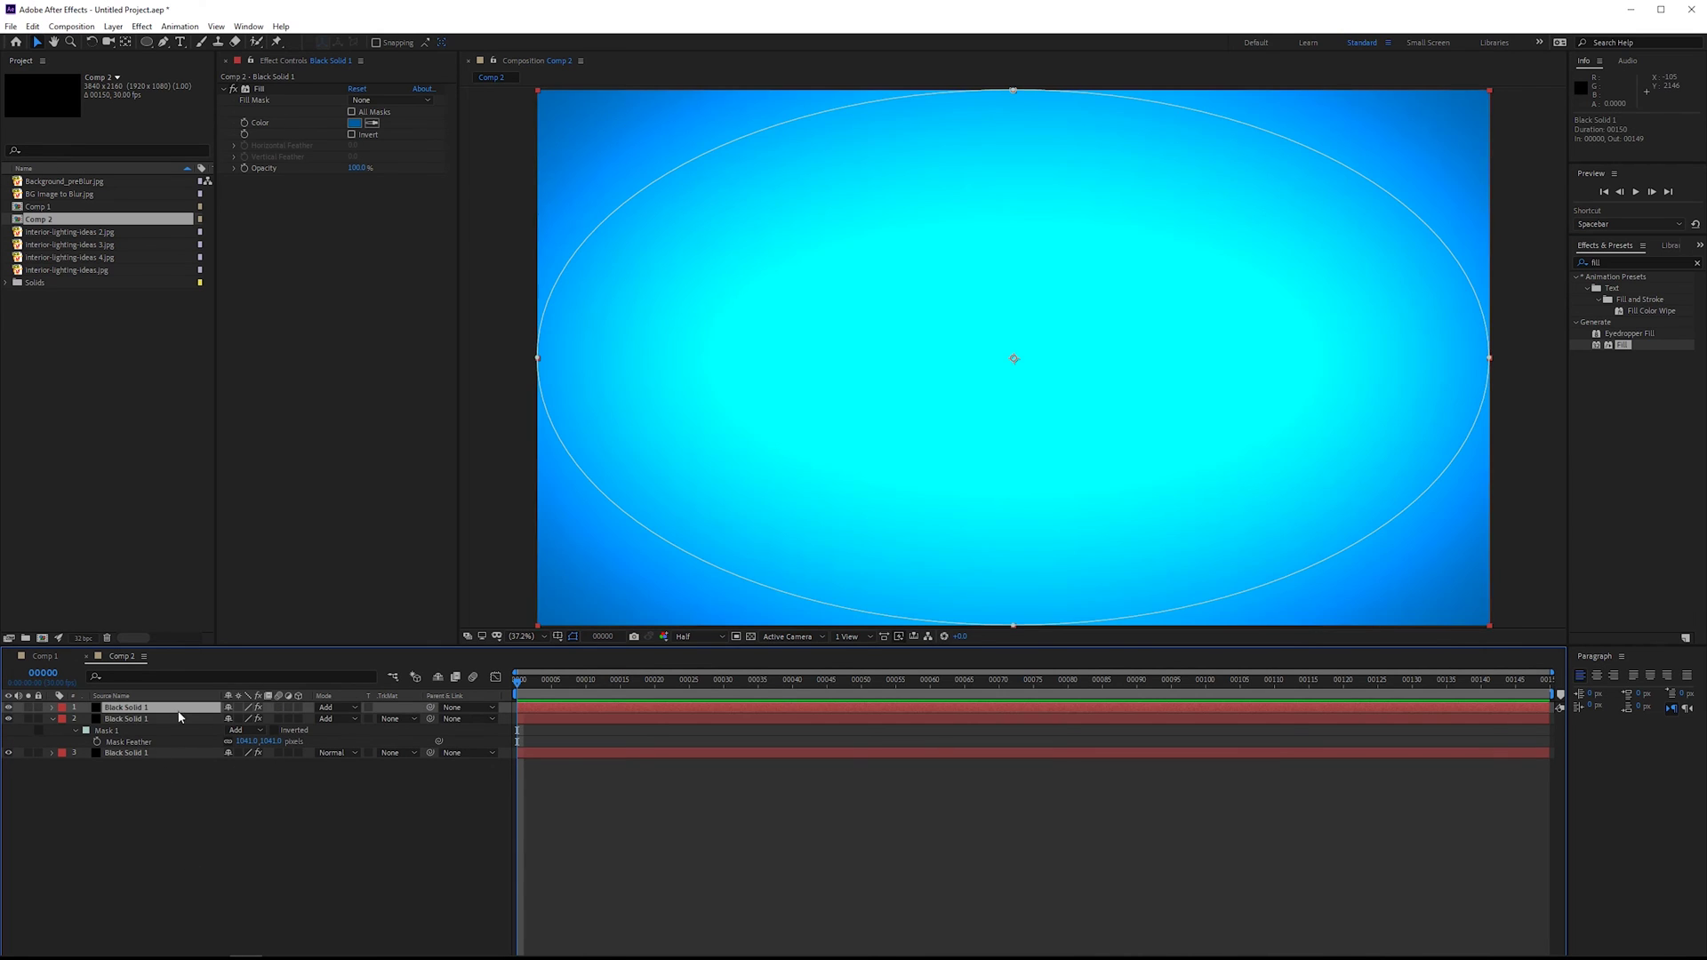
pyautogui.press('m')
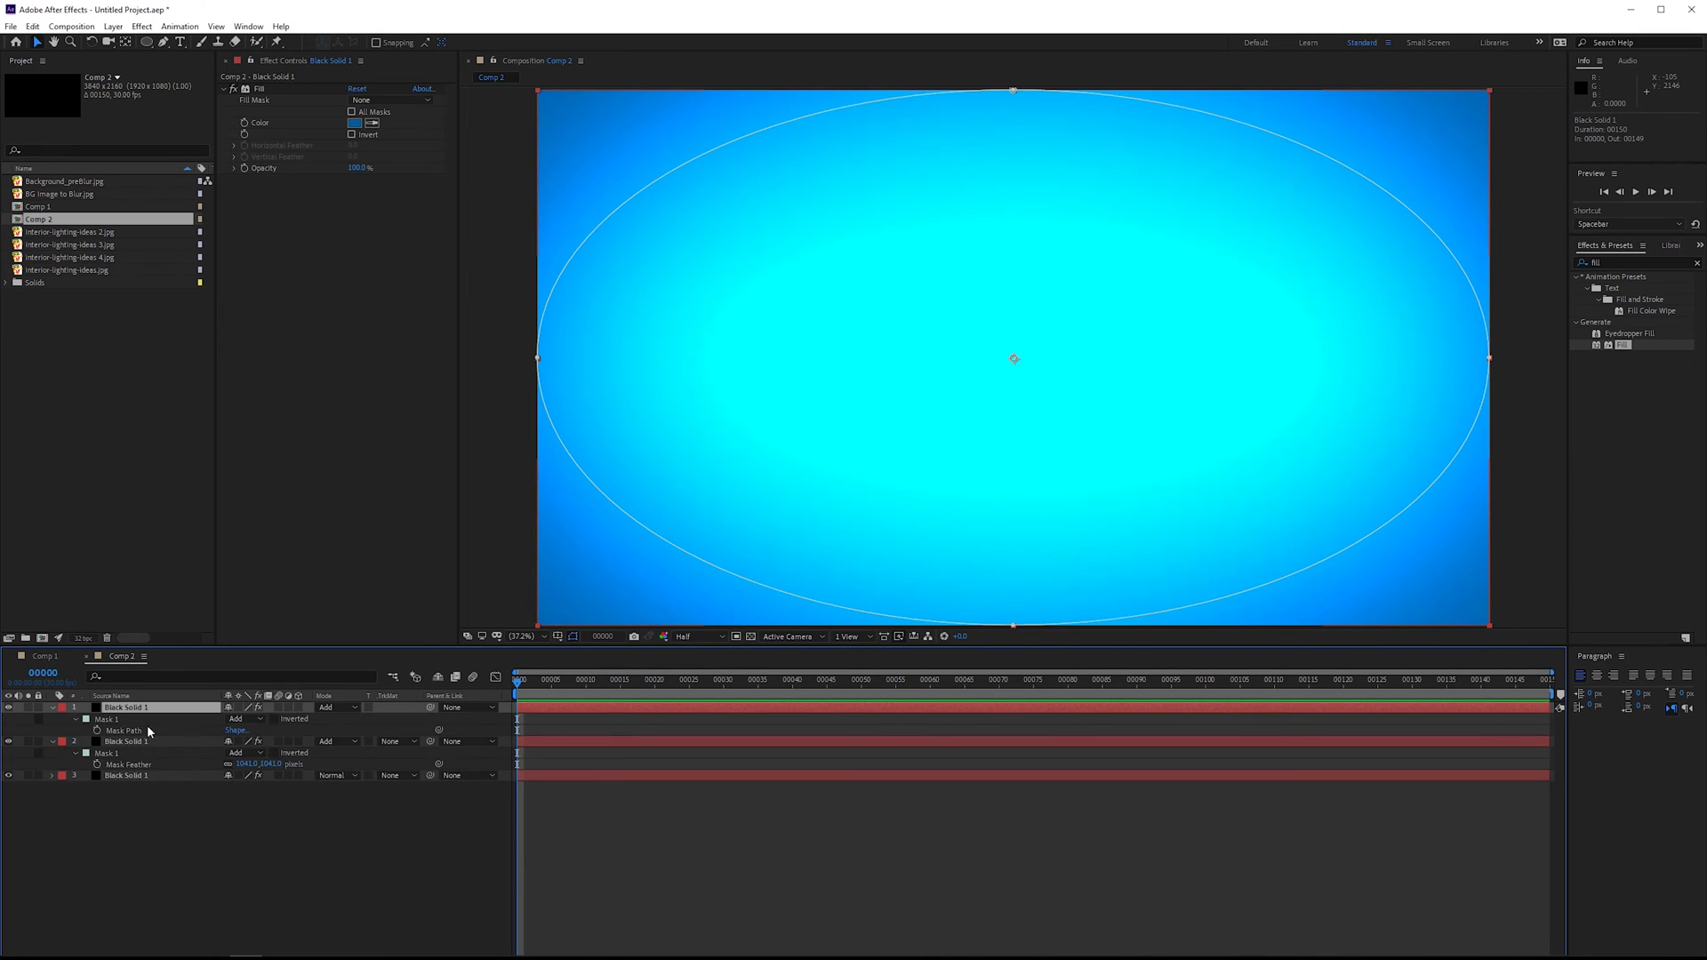
pyautogui.press('F2')
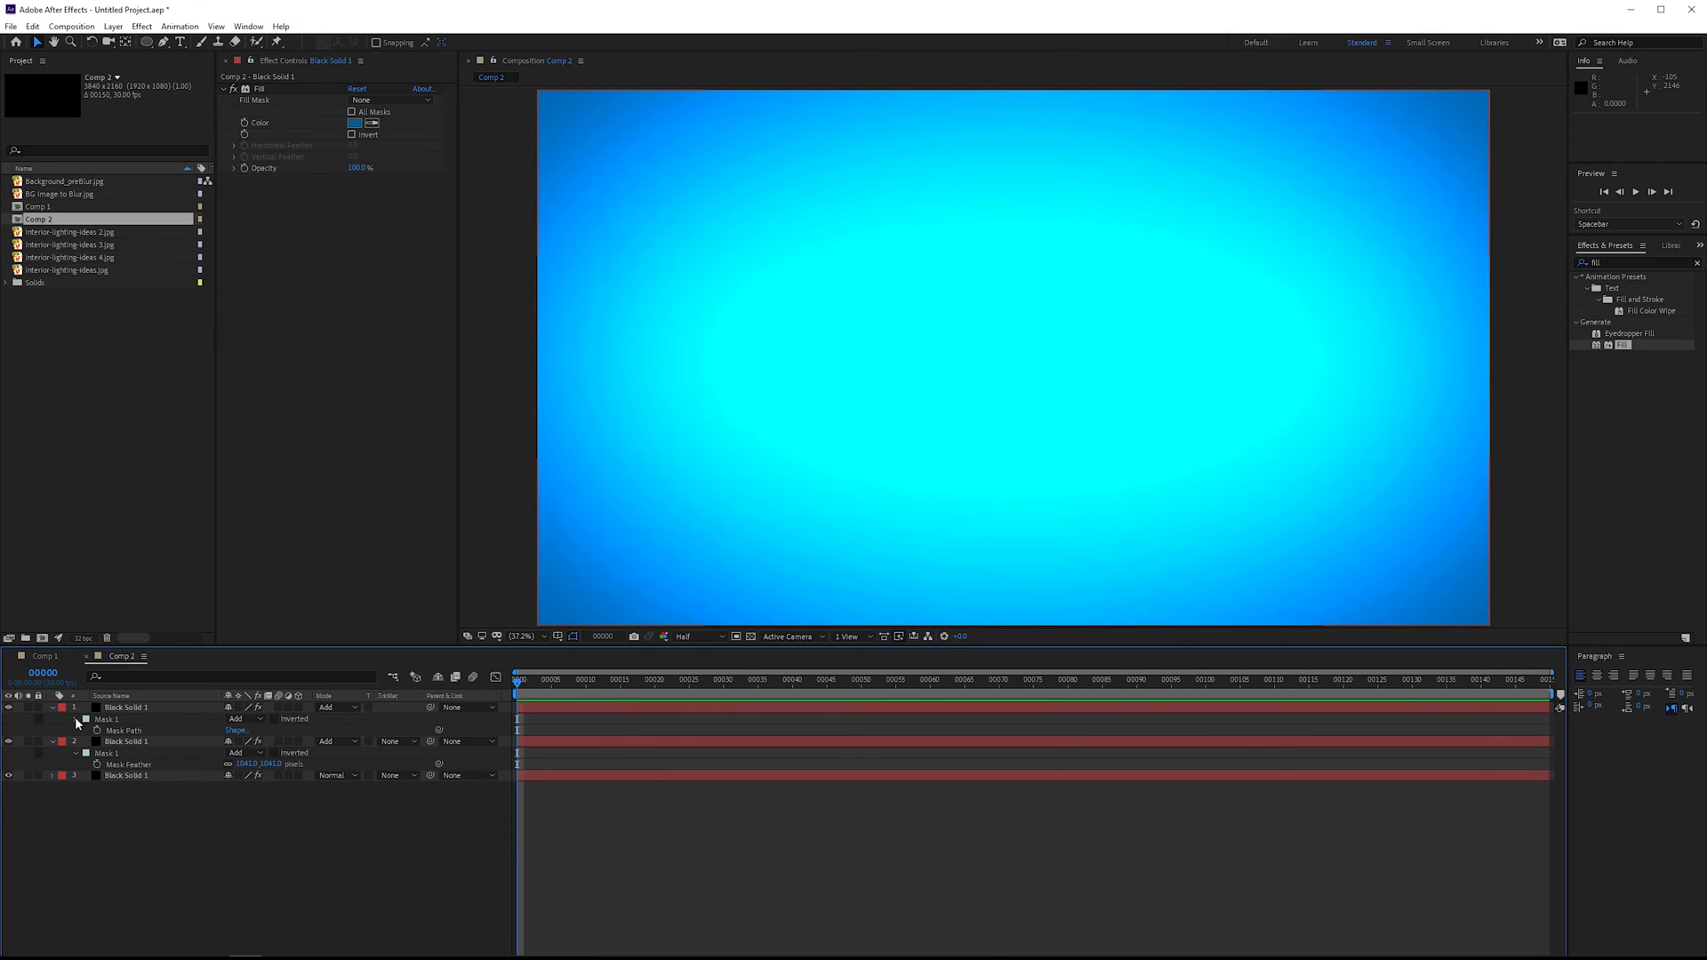
pyautogui.click(75, 718)
pyautogui.click(76, 718)
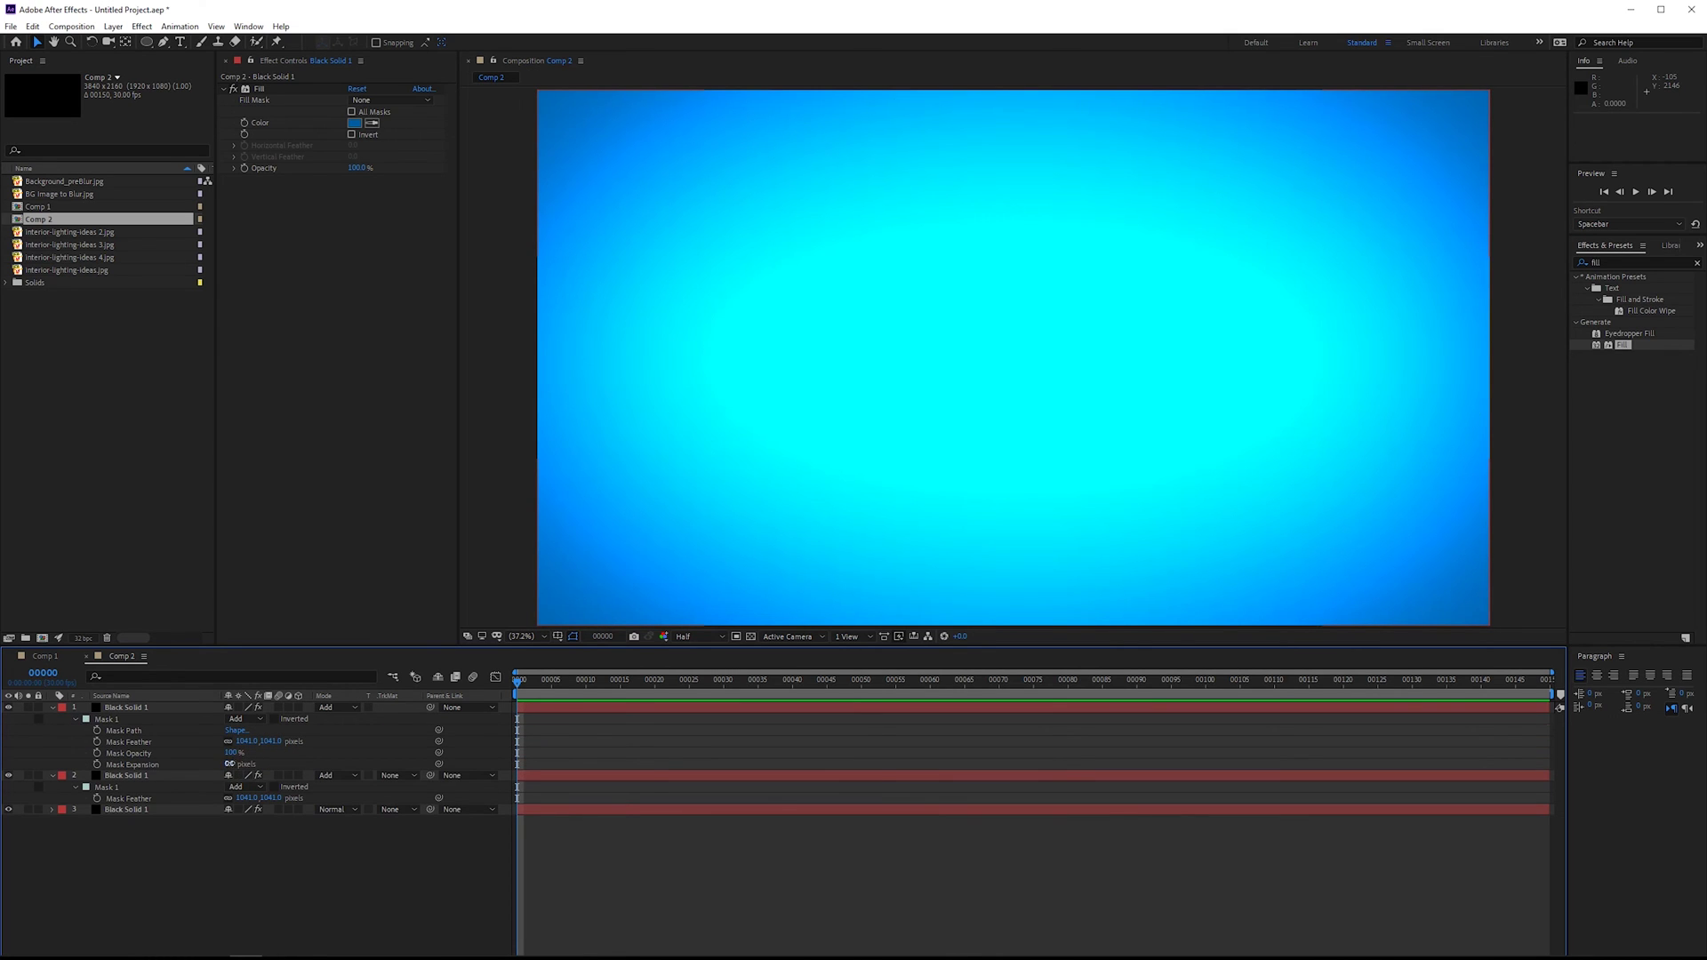
pyautogui.moveTo(228, 763); pyautogui.dragTo(53, 778)
pyautogui.click(1078, 318)
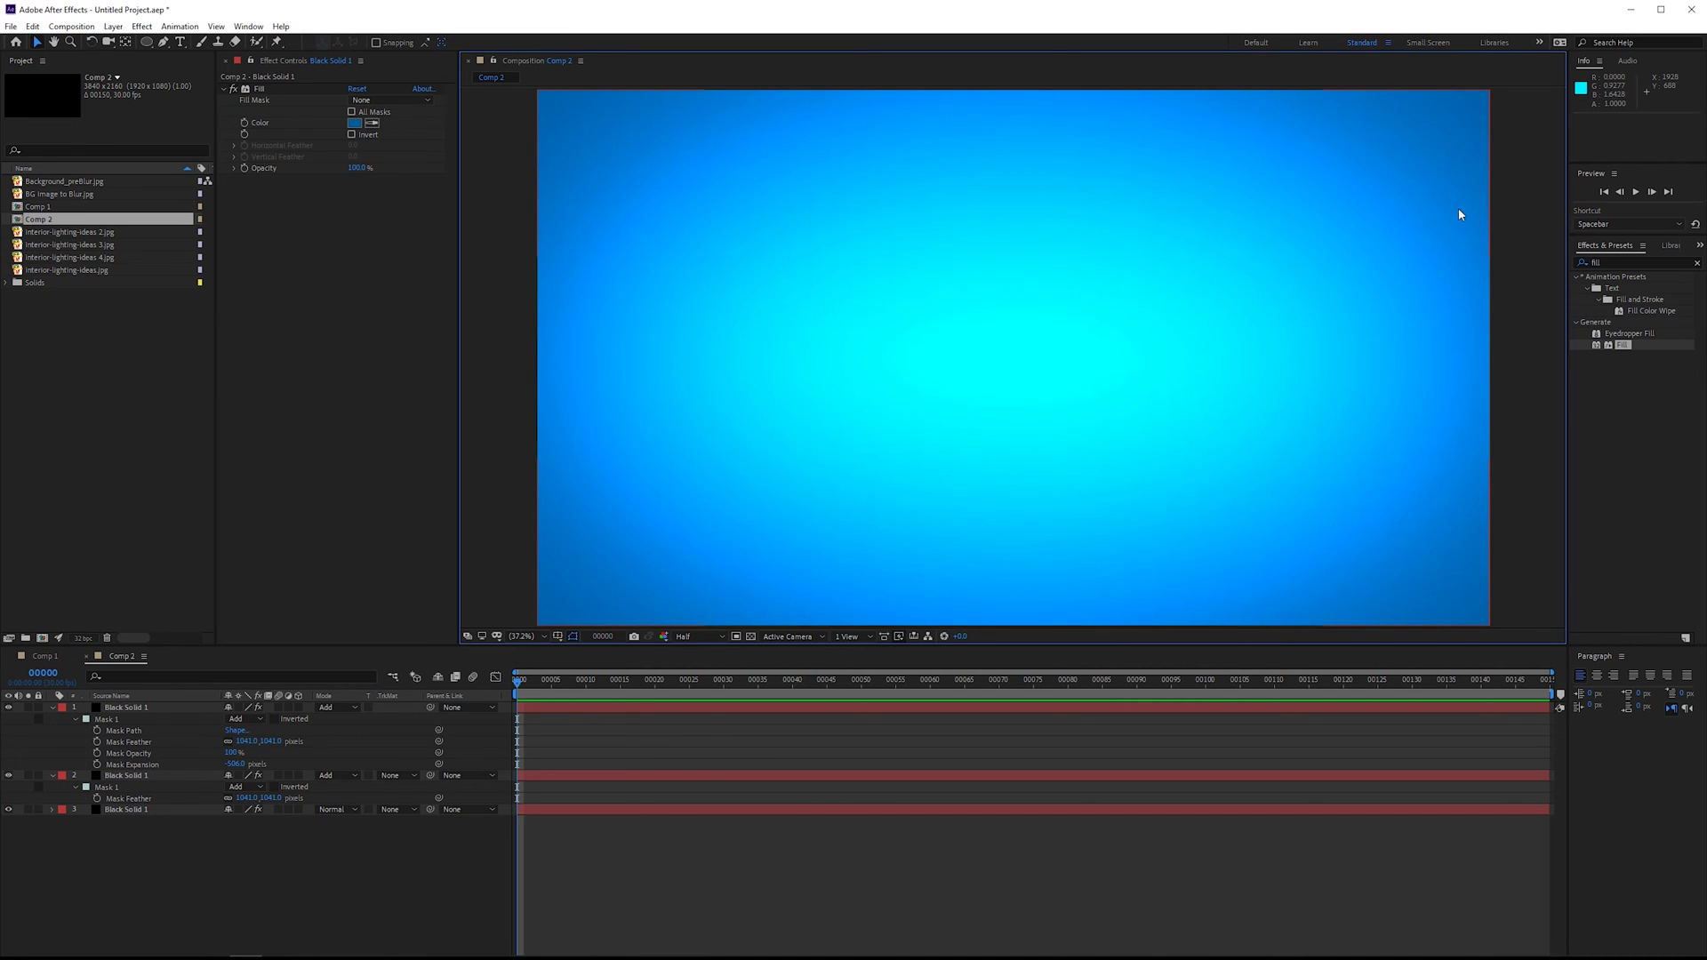
pyautogui.moveTo(1424, 230); pyautogui.dragTo(1458, 217)
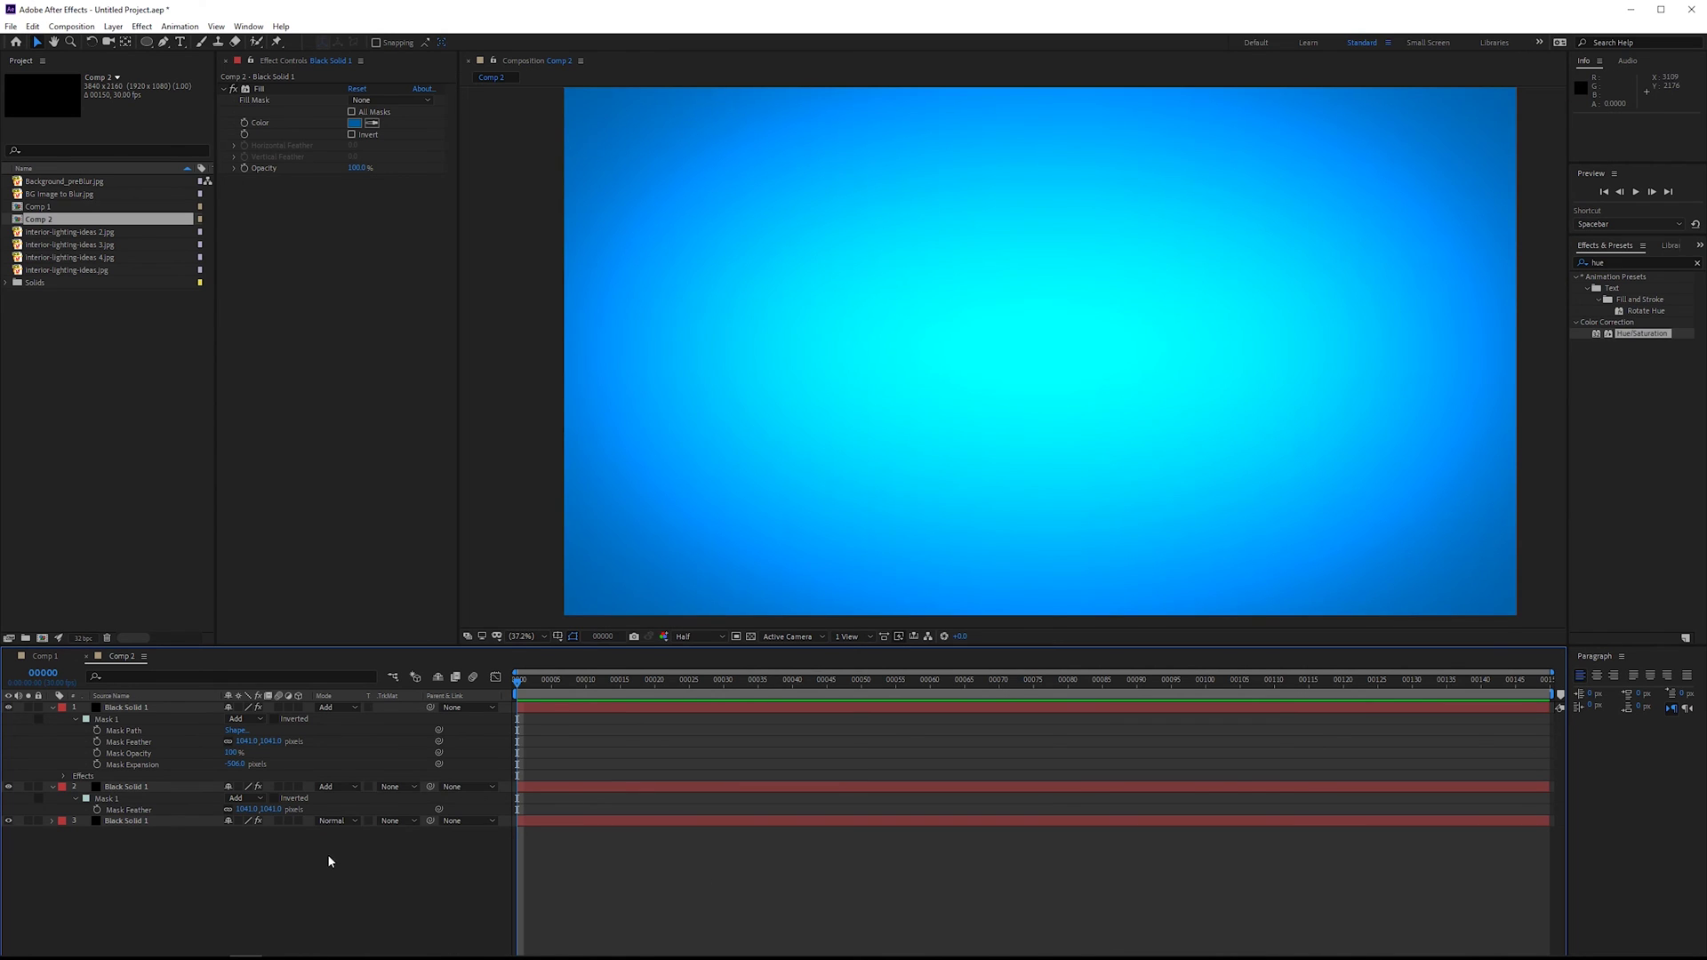
# Add an adjustment layer and apply the Hue/Saturation effect to it
pyautogui.rightClick(329, 861)
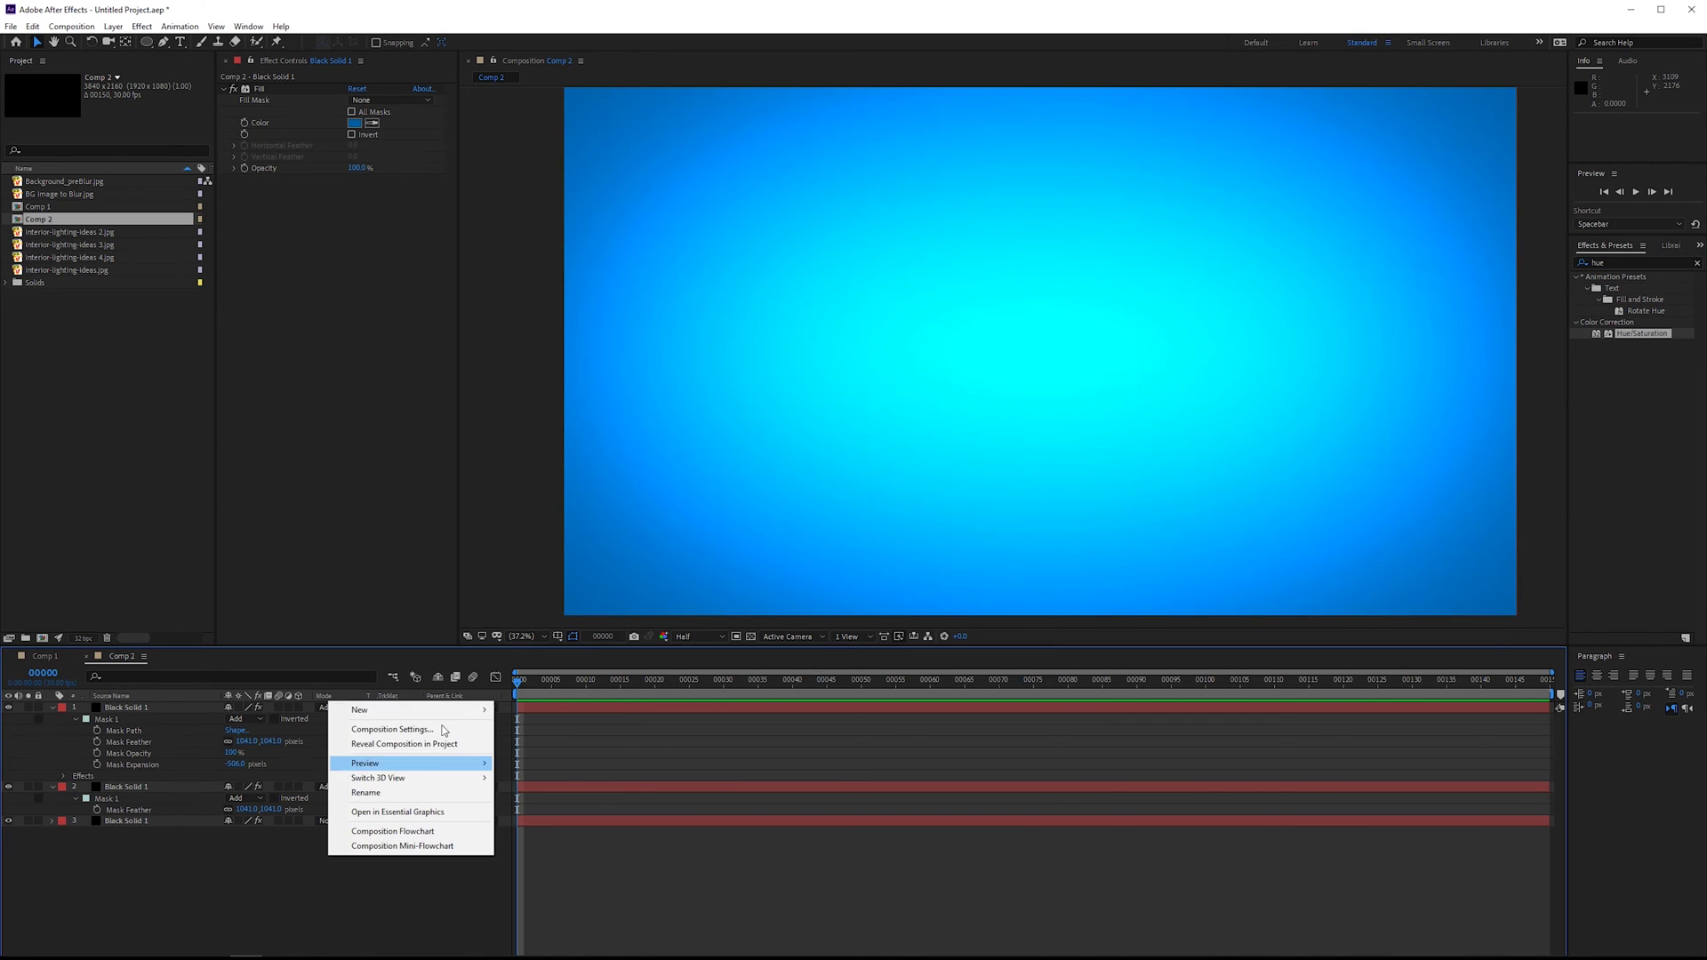
pyautogui.moveTo(456, 707)
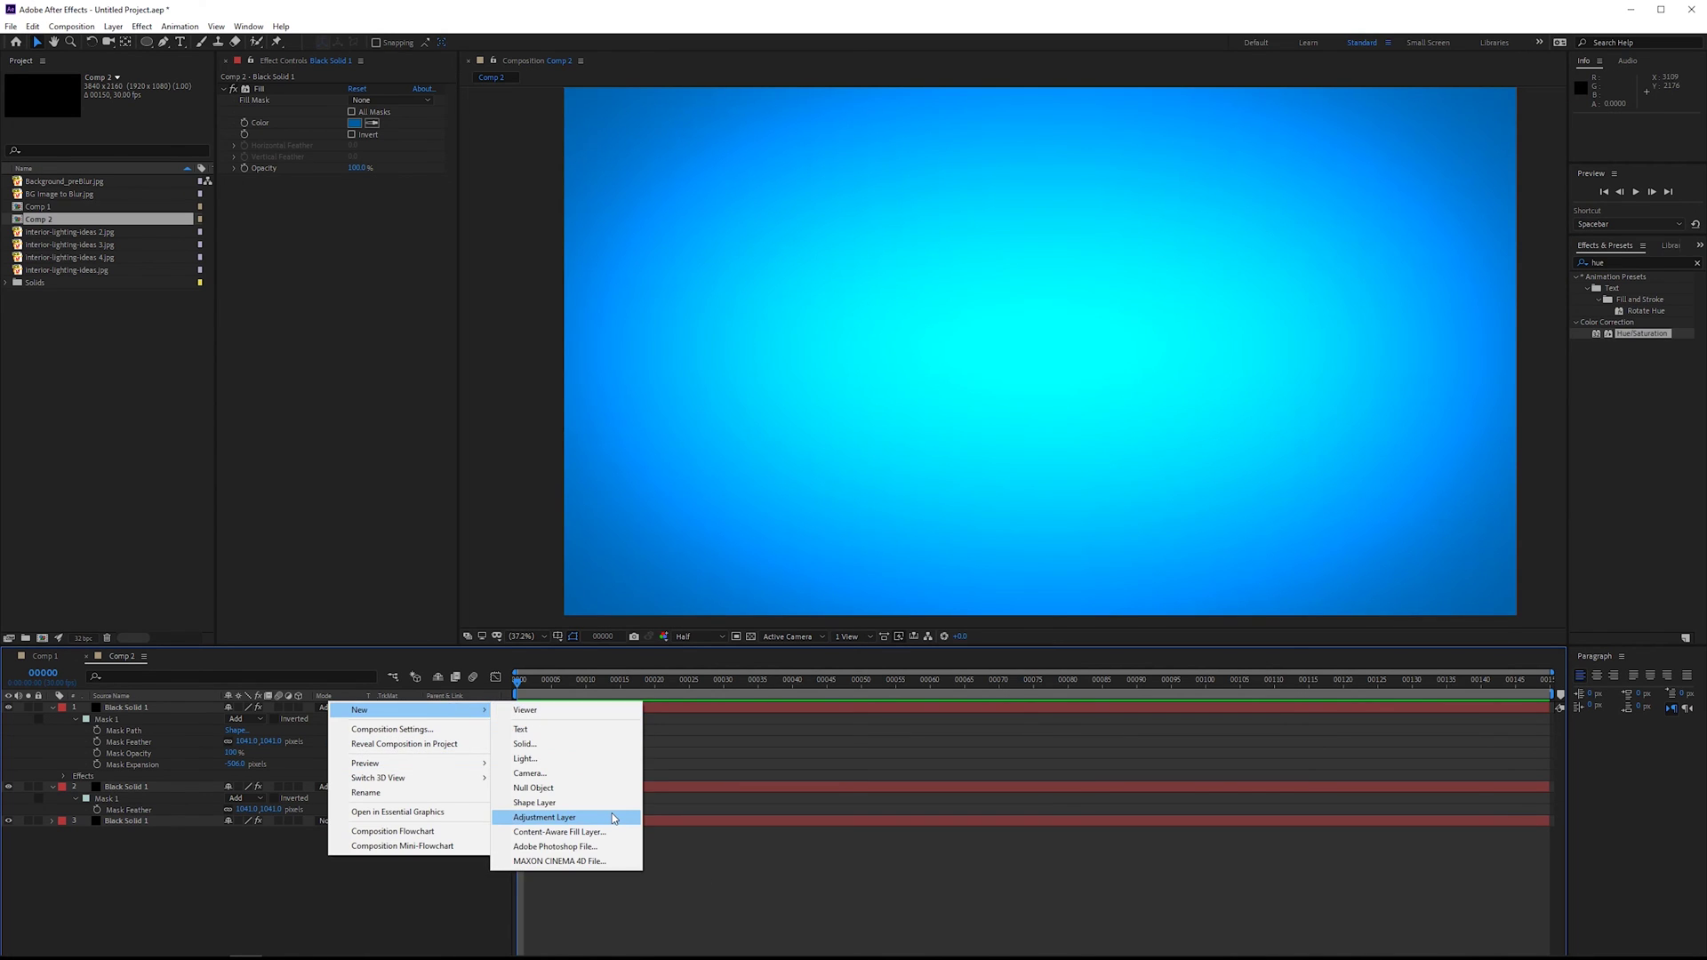
pyautogui.click(613, 817)
pyautogui.moveTo(1642, 333); pyautogui.dragTo(383, 183)
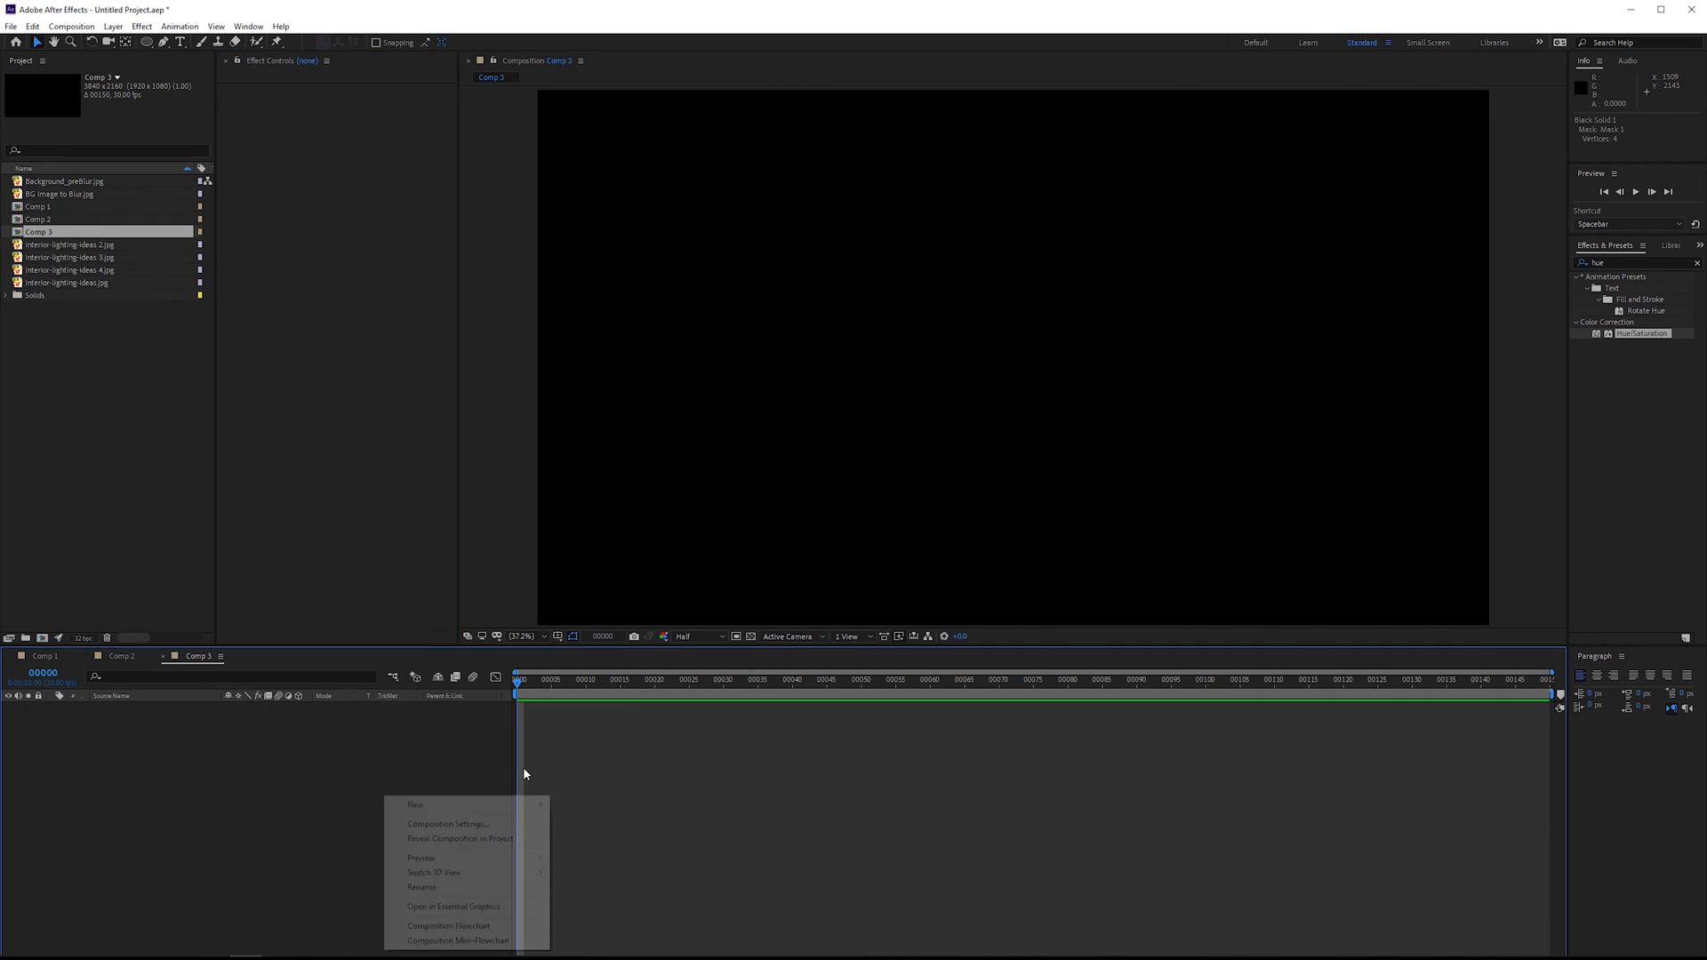
# Add a new black solid, apply Gradient Ramp, and set its Ramp Shape to Radial
pyautogui.moveTo(542, 804)
pyautogui.click(627, 690)
pyautogui.click(1050, 497)
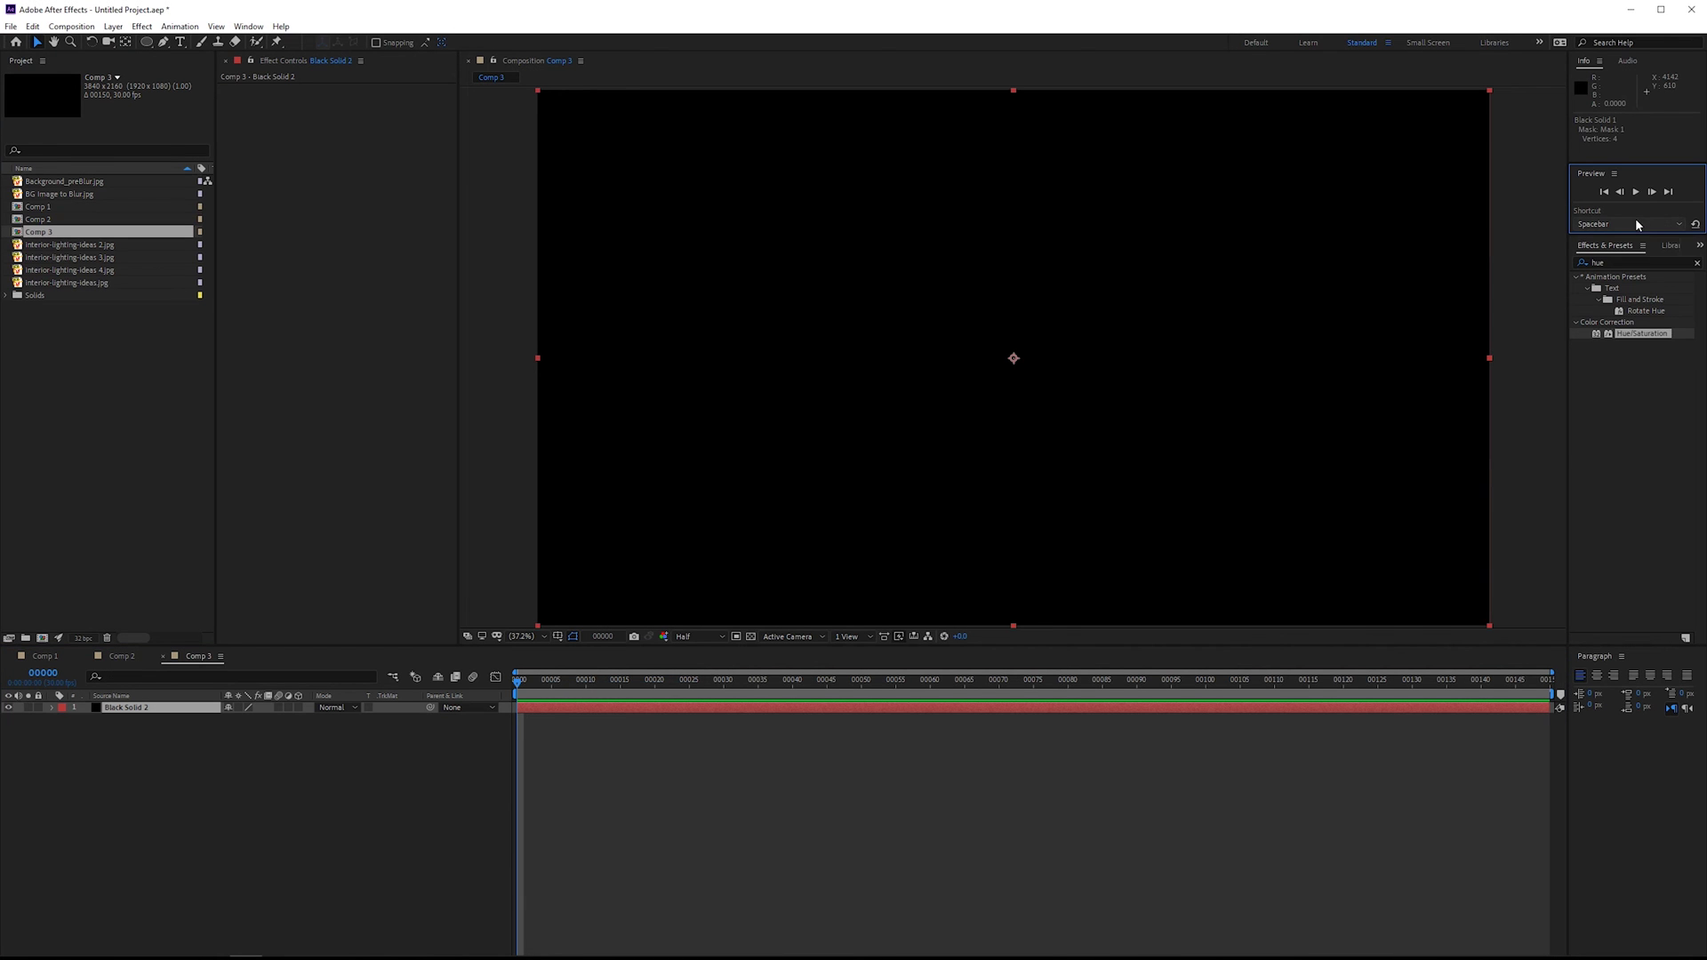
pyautogui.click(1640, 261)
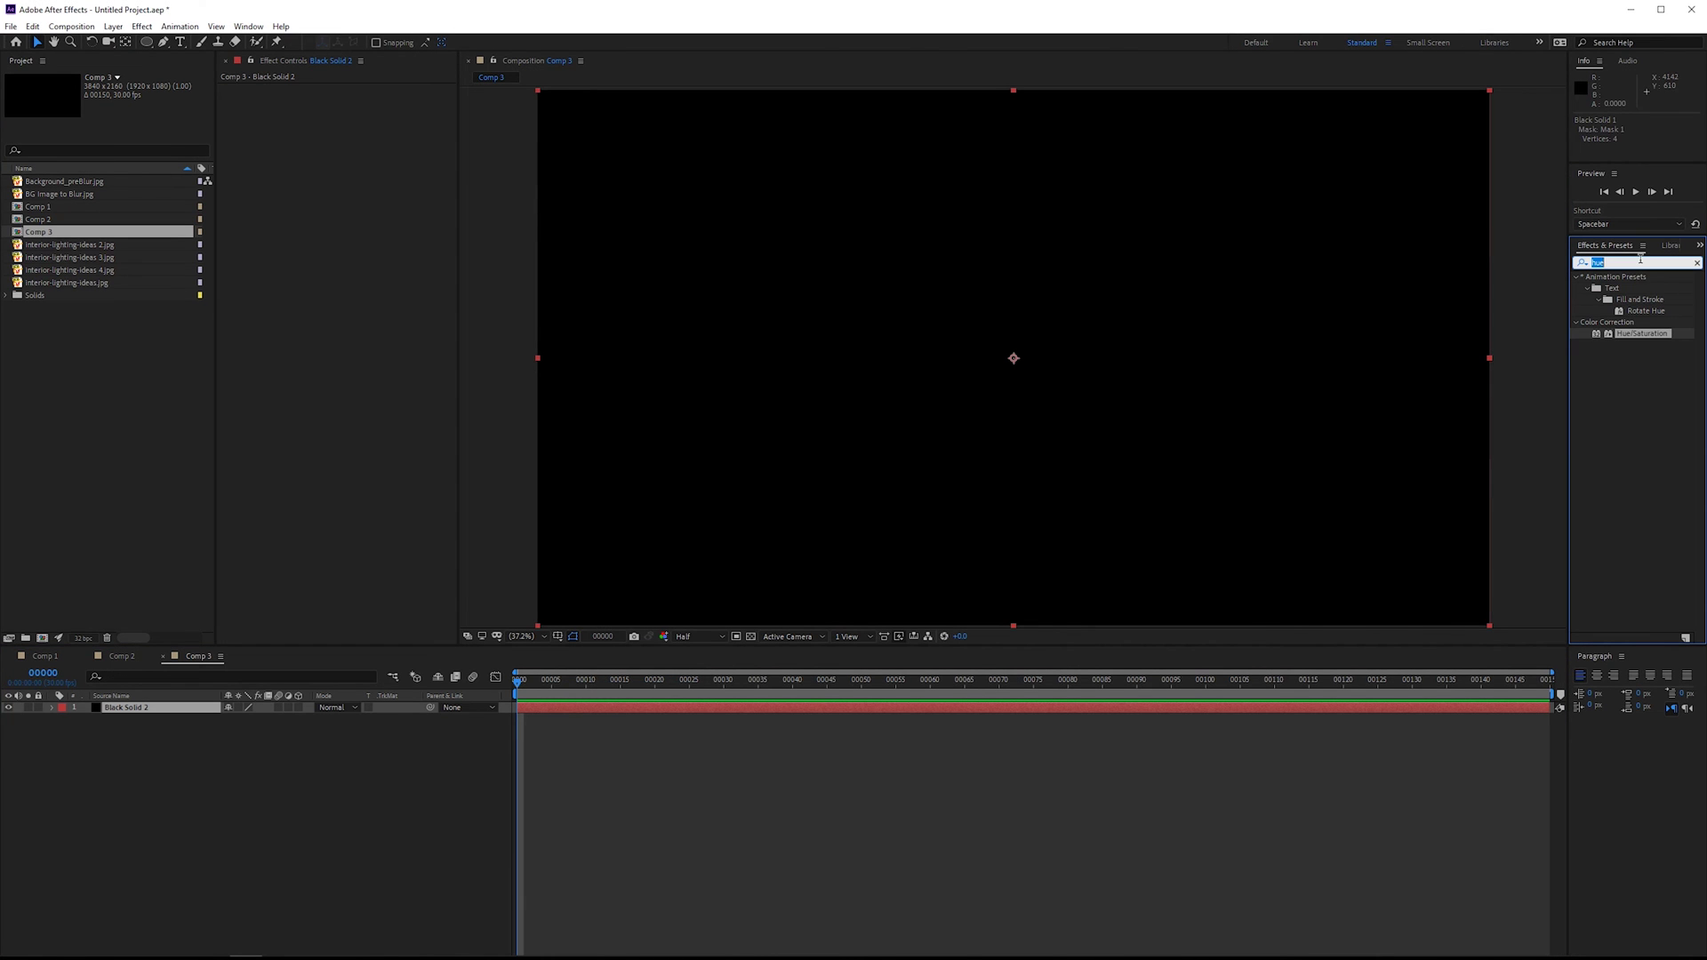
pyautogui.write('ramp')
pyautogui.moveTo(1635, 288); pyautogui.dragTo(333, 290)
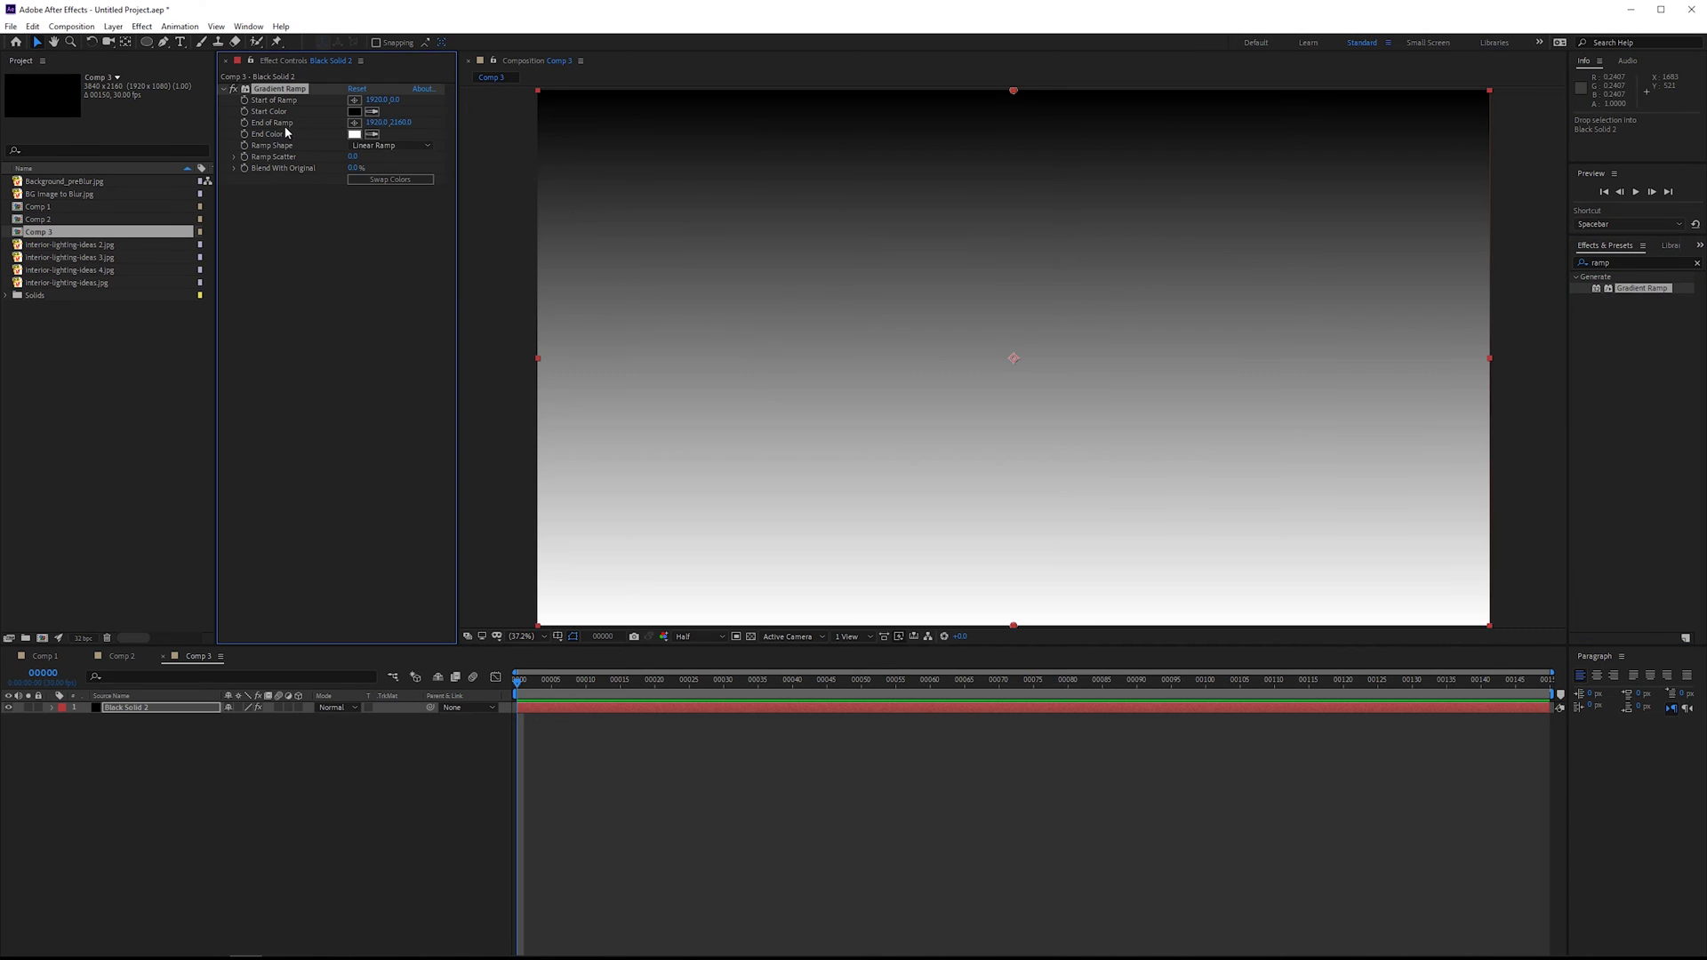
pyautogui.click(416, 145)
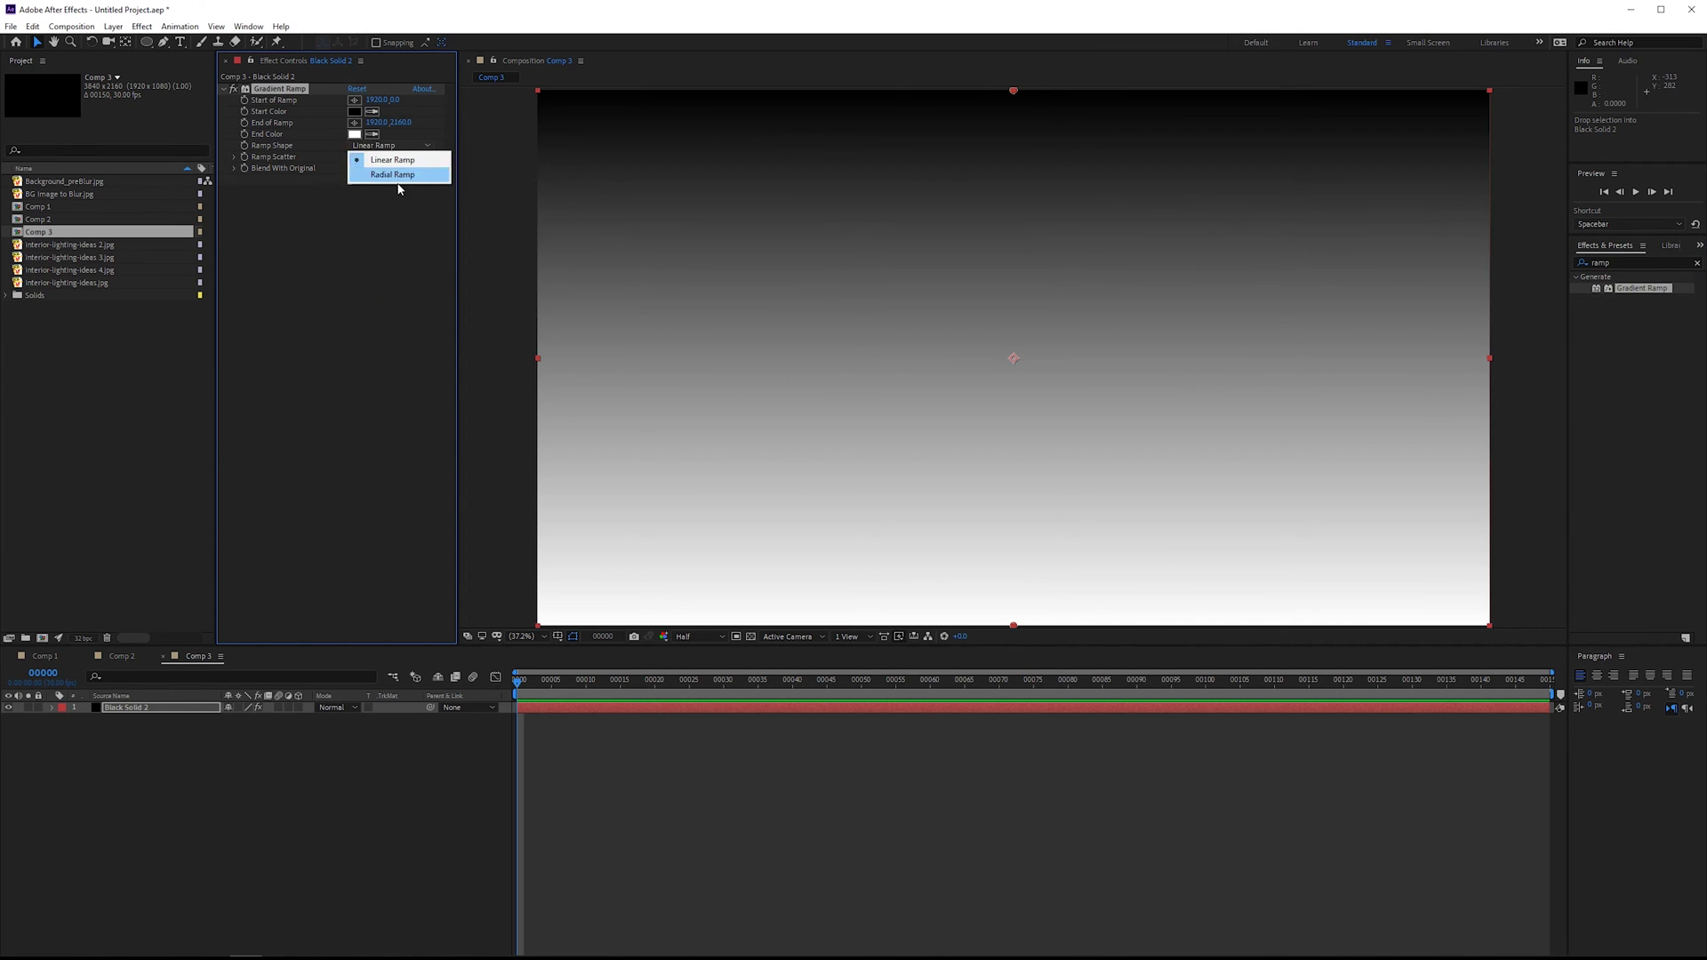
pyautogui.click(403, 175)
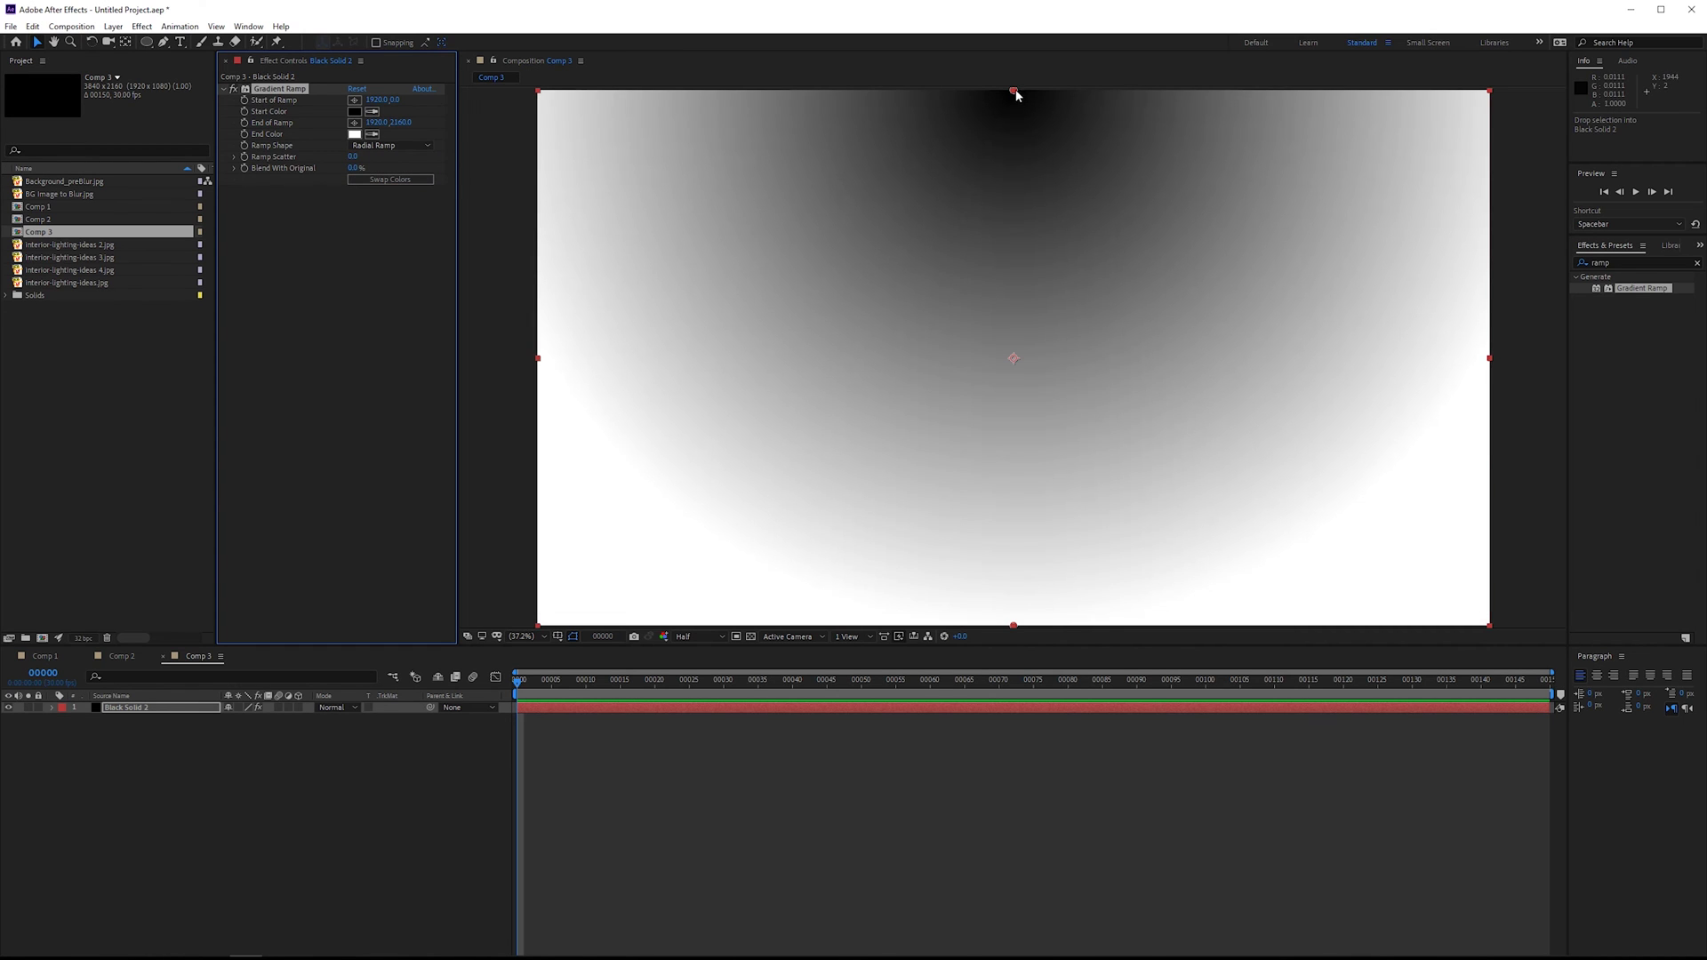
# Centre the ramp's start point, swap colours for a white centre, and push the end point outward
pyautogui.moveTo(1014, 90); pyautogui.dragTo(1013, 103)
pyautogui.moveTo(1008, 192); pyautogui.dragTo(1013, 358)
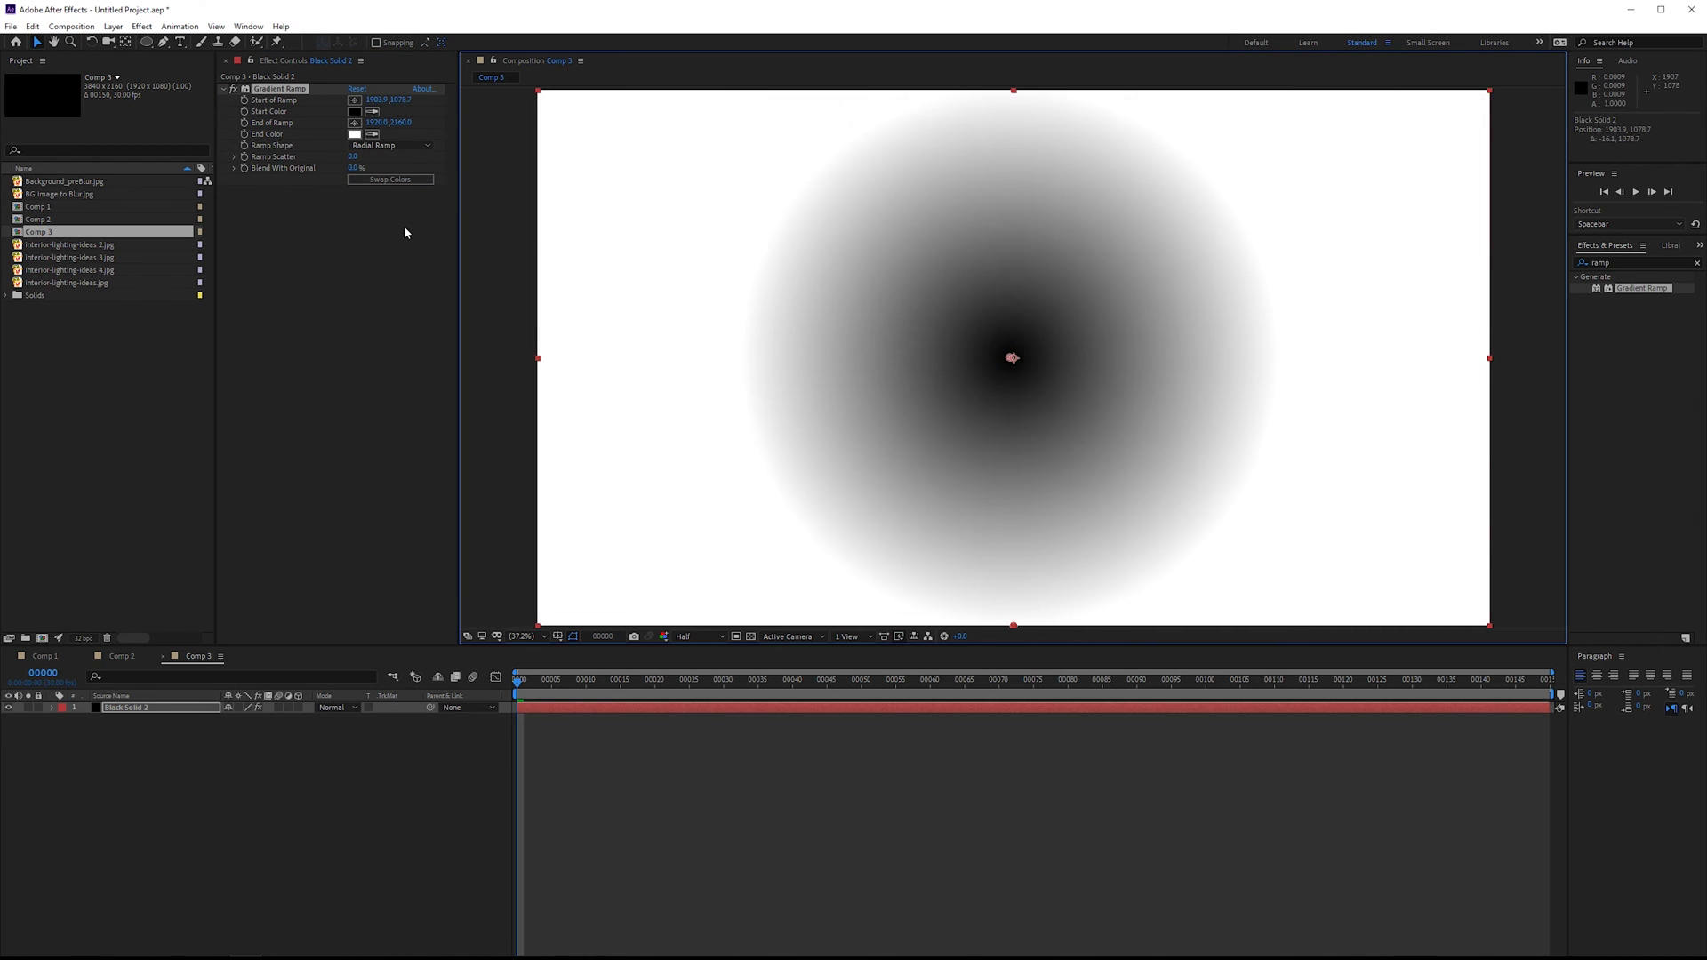
pyautogui.click(390, 178)
pyautogui.scroll(-1, 1257, 491)
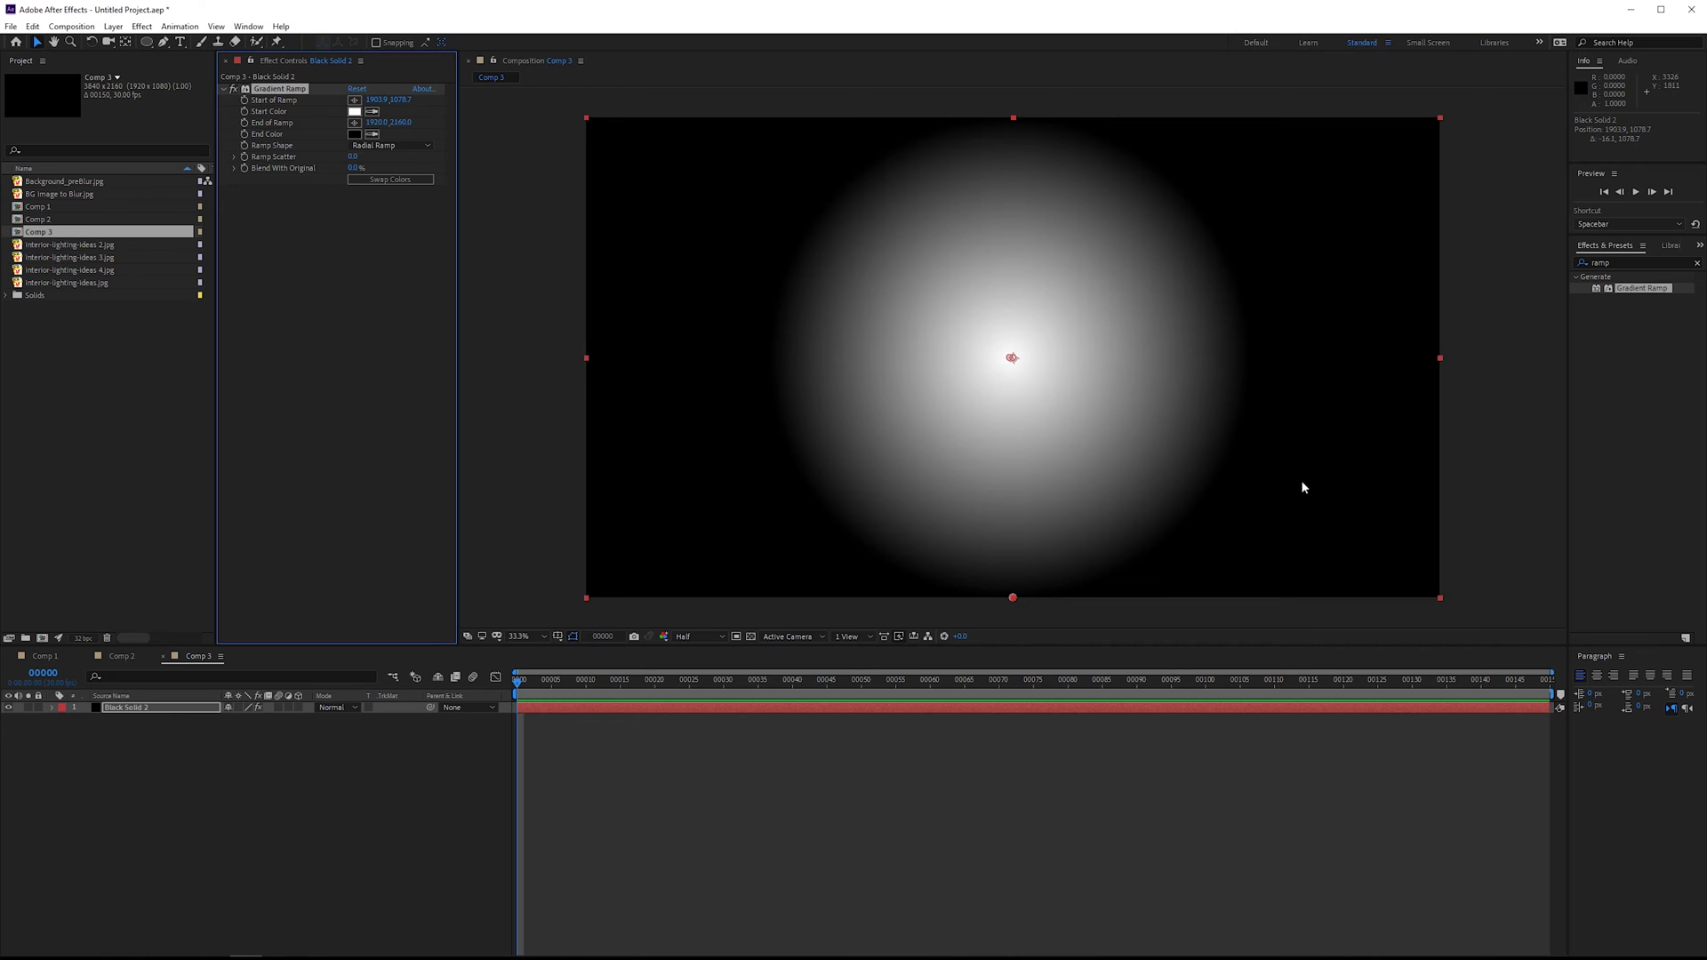
pyautogui.scroll(-2, 1220, 392)
pyautogui.moveTo(932, 396); pyautogui.dragTo(685, 452)
pyautogui.press('.')
pyautogui.press('.')
pyautogui.moveTo(896, 311); pyautogui.dragTo(771, 359)
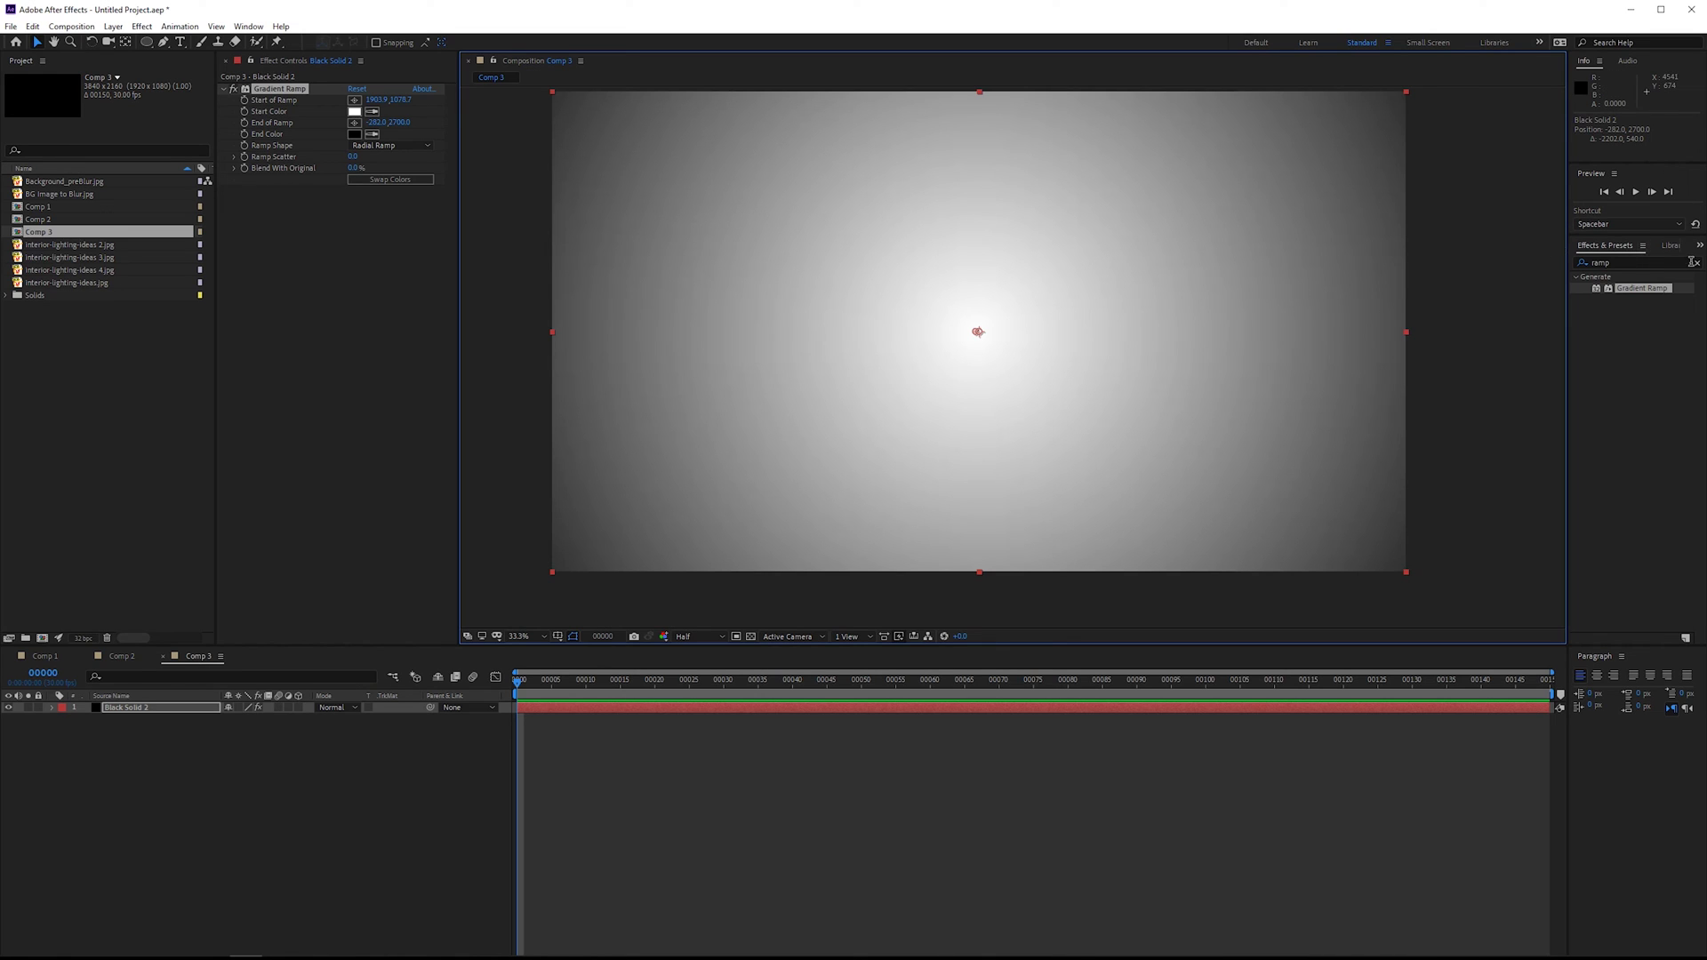
# Add Hue/Saturation below the Gradient Ramp, enable Colorize, and set Colorize Hue to 144°
pyautogui.click(1661, 264)
pyautogui.write('hu')
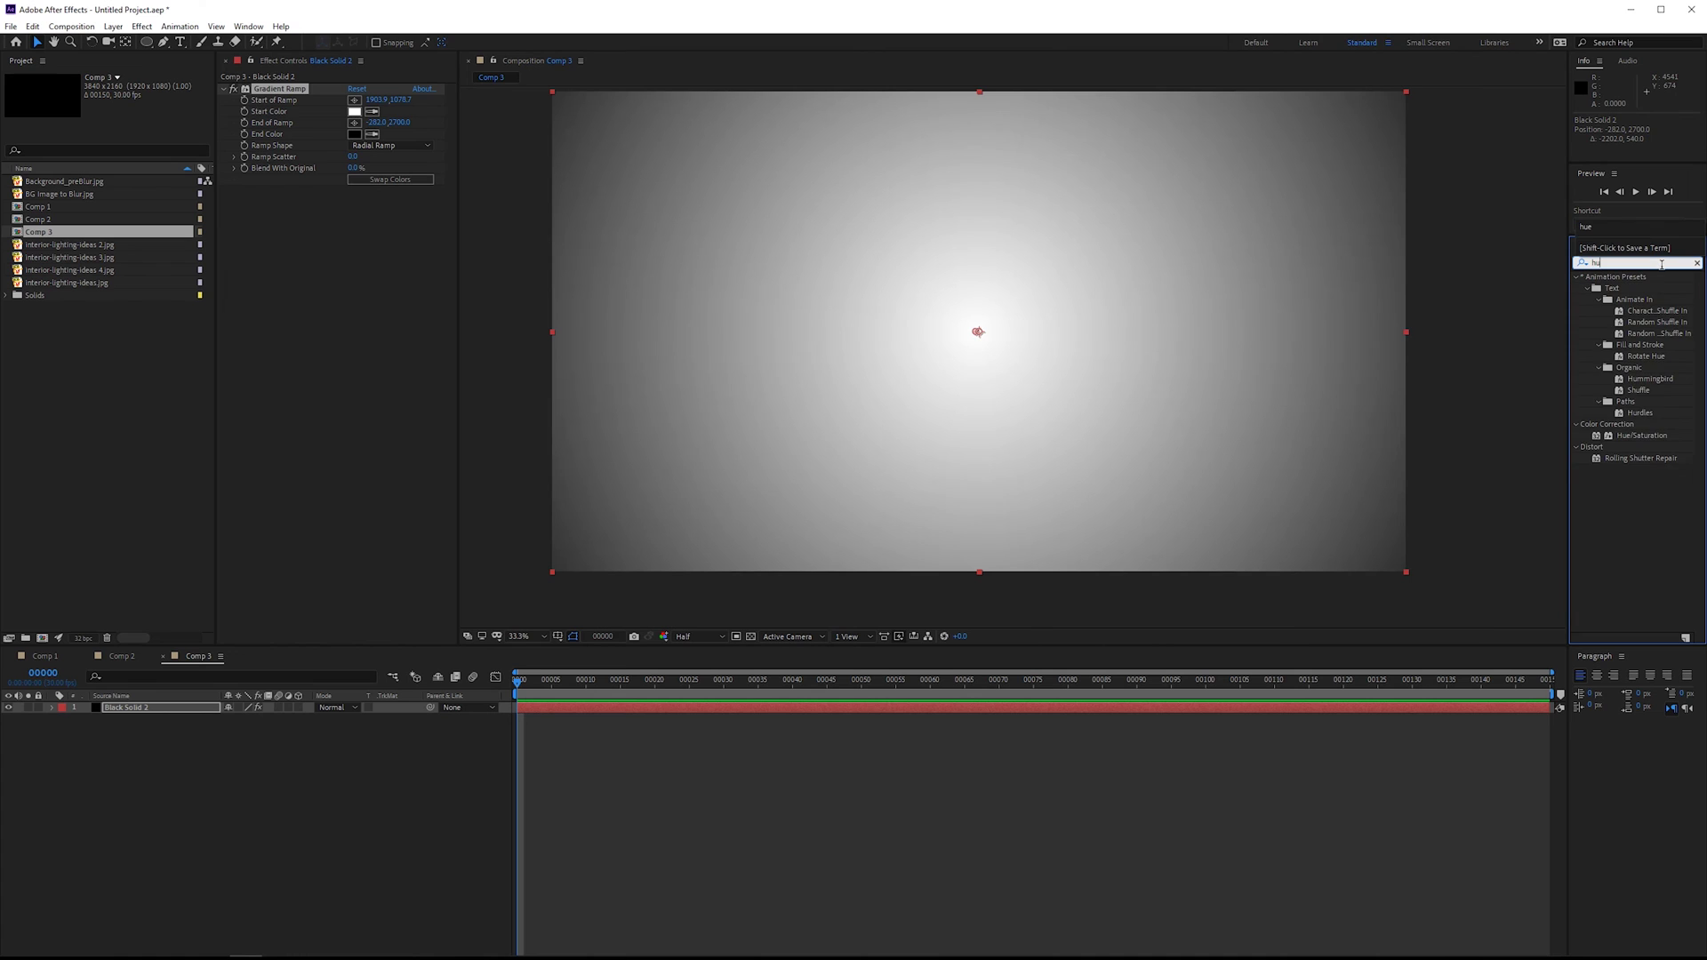
pyautogui.write('e')
pyautogui.moveTo(1650, 338); pyautogui.dragTo(351, 348)
pyautogui.click(352, 353)
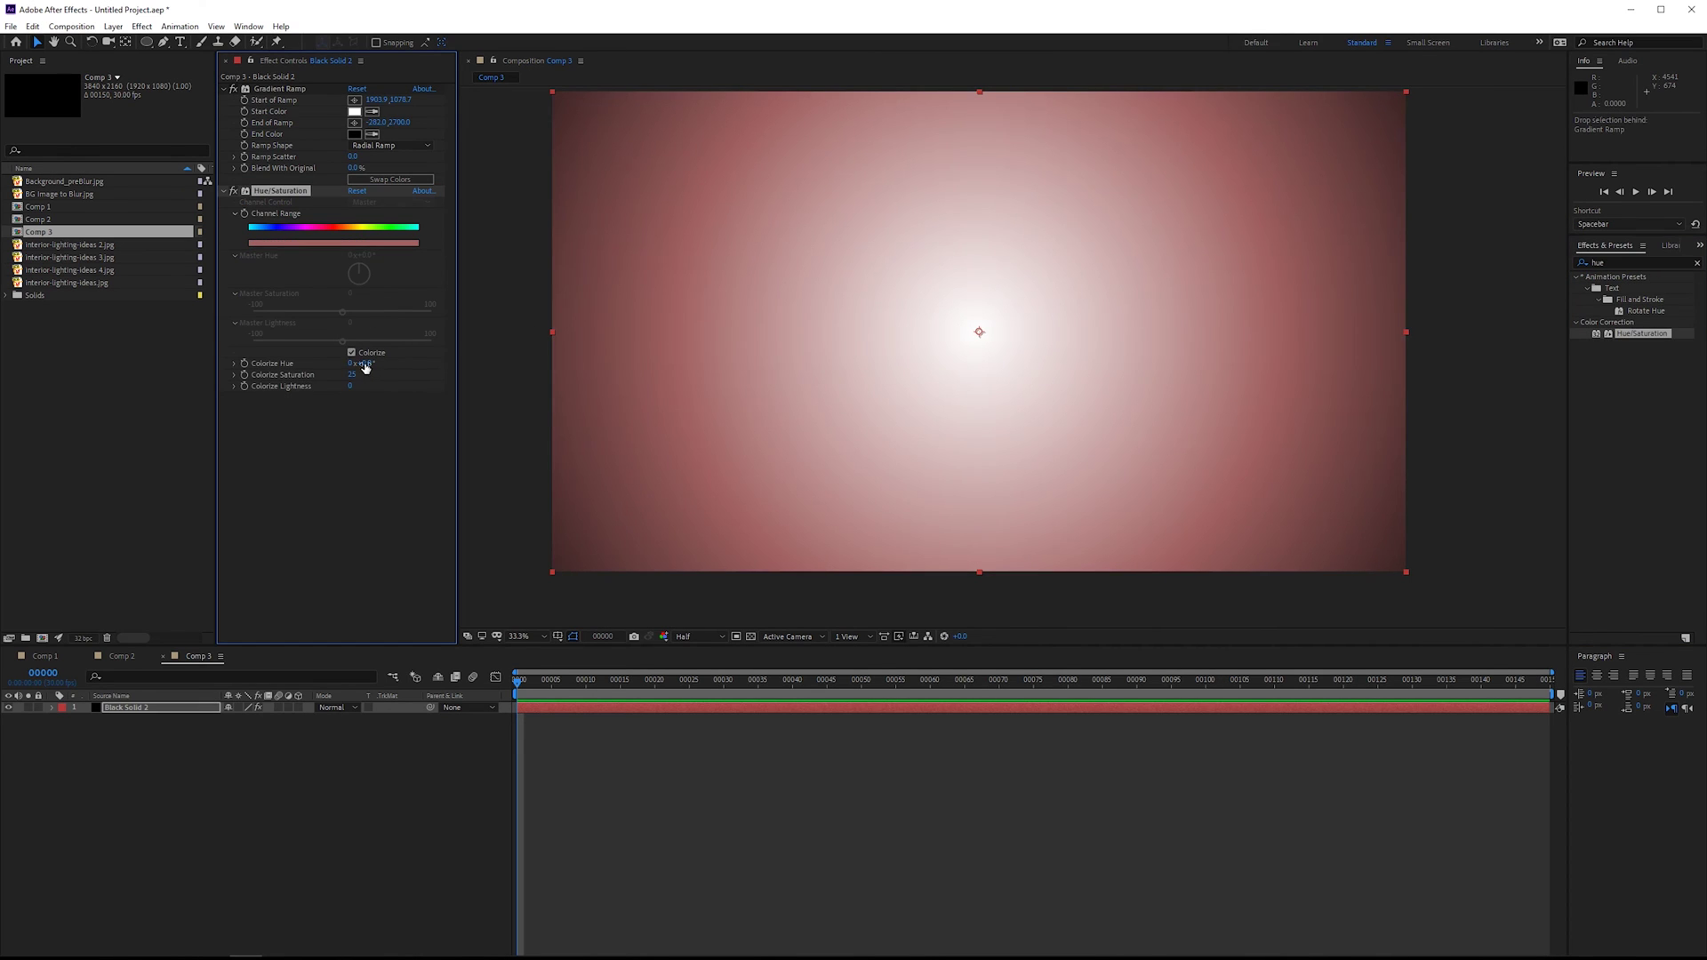
pyautogui.moveTo(372, 362); pyautogui.dragTo(495, 373)
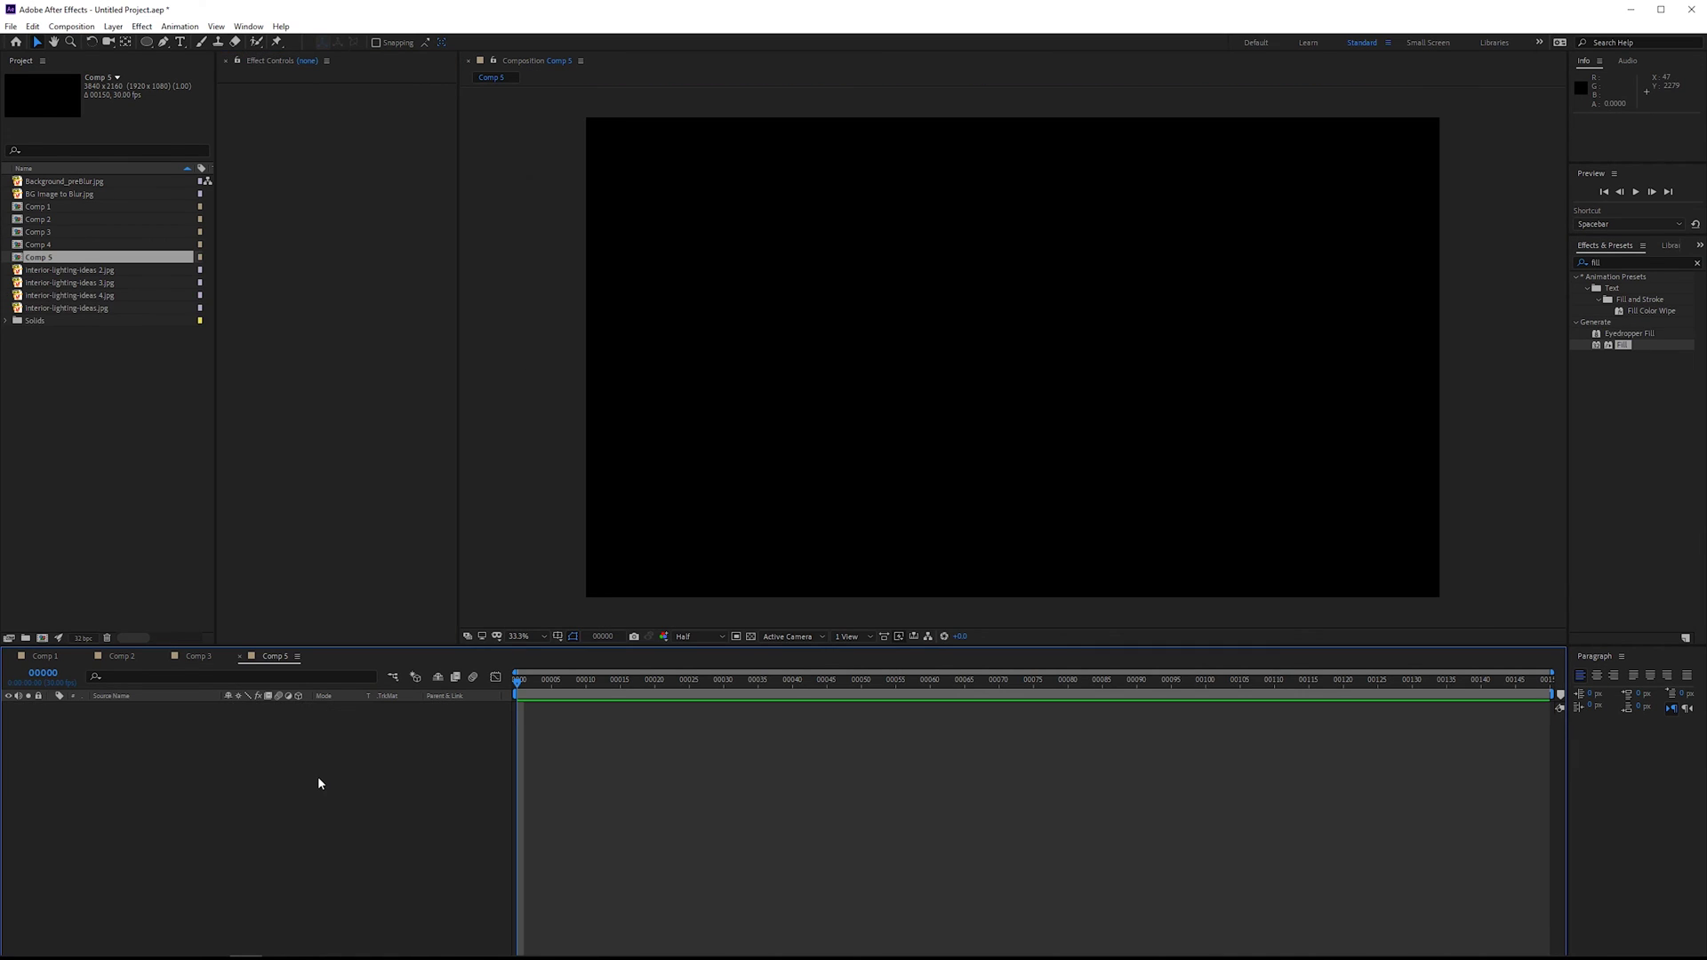
# Add a new solid with a blue-grey Fill effect and make it a 3D layer
pyautogui.rightClick(352, 744)
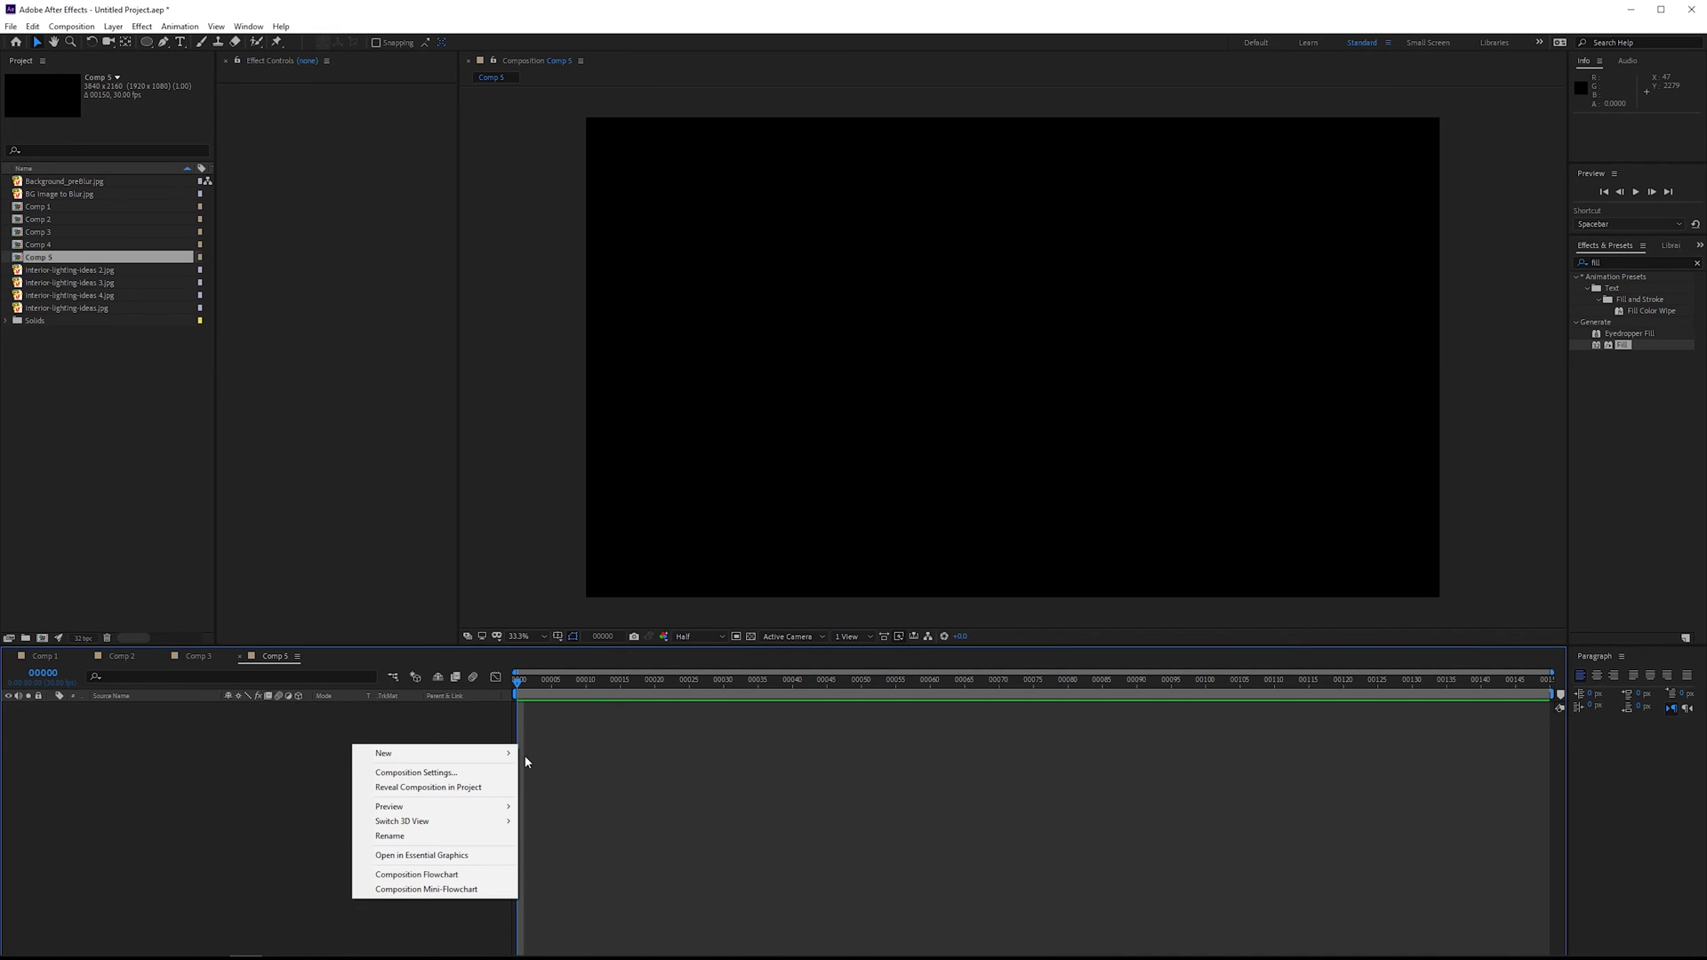
pyautogui.click(560, 785)
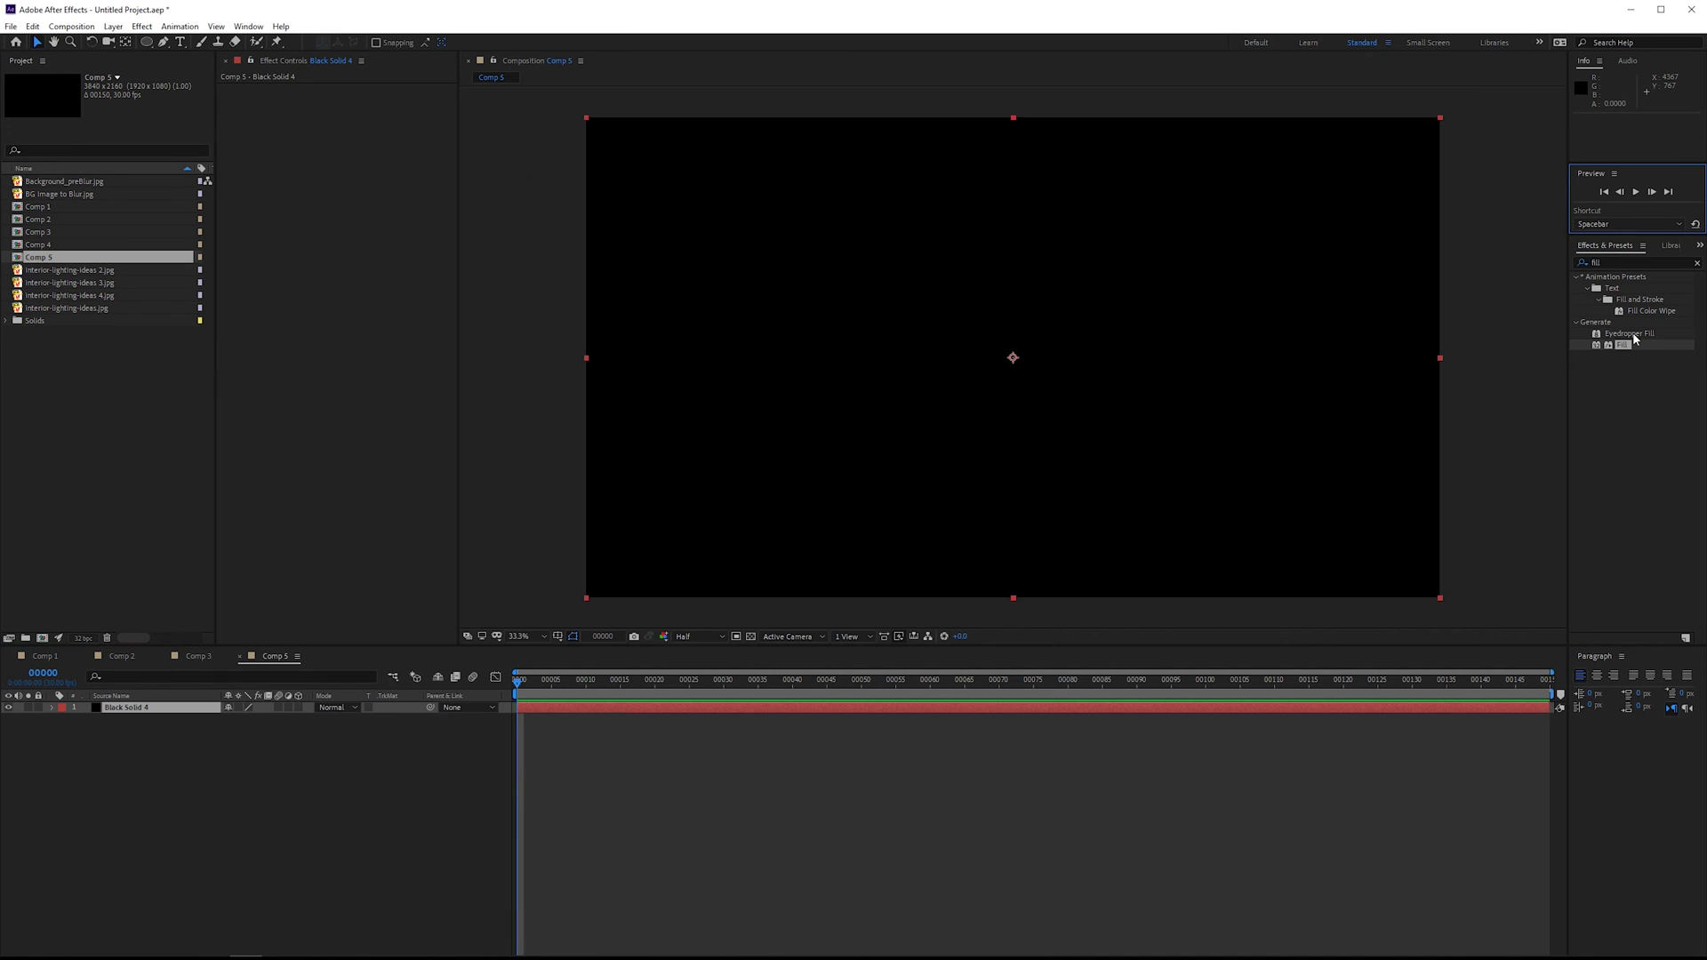
pyautogui.moveTo(1622, 344); pyautogui.dragTo(355, 293)
pyautogui.click(354, 122)
pyautogui.moveTo(483, 325); pyautogui.dragTo(508, 323)
pyautogui.click(703, 200)
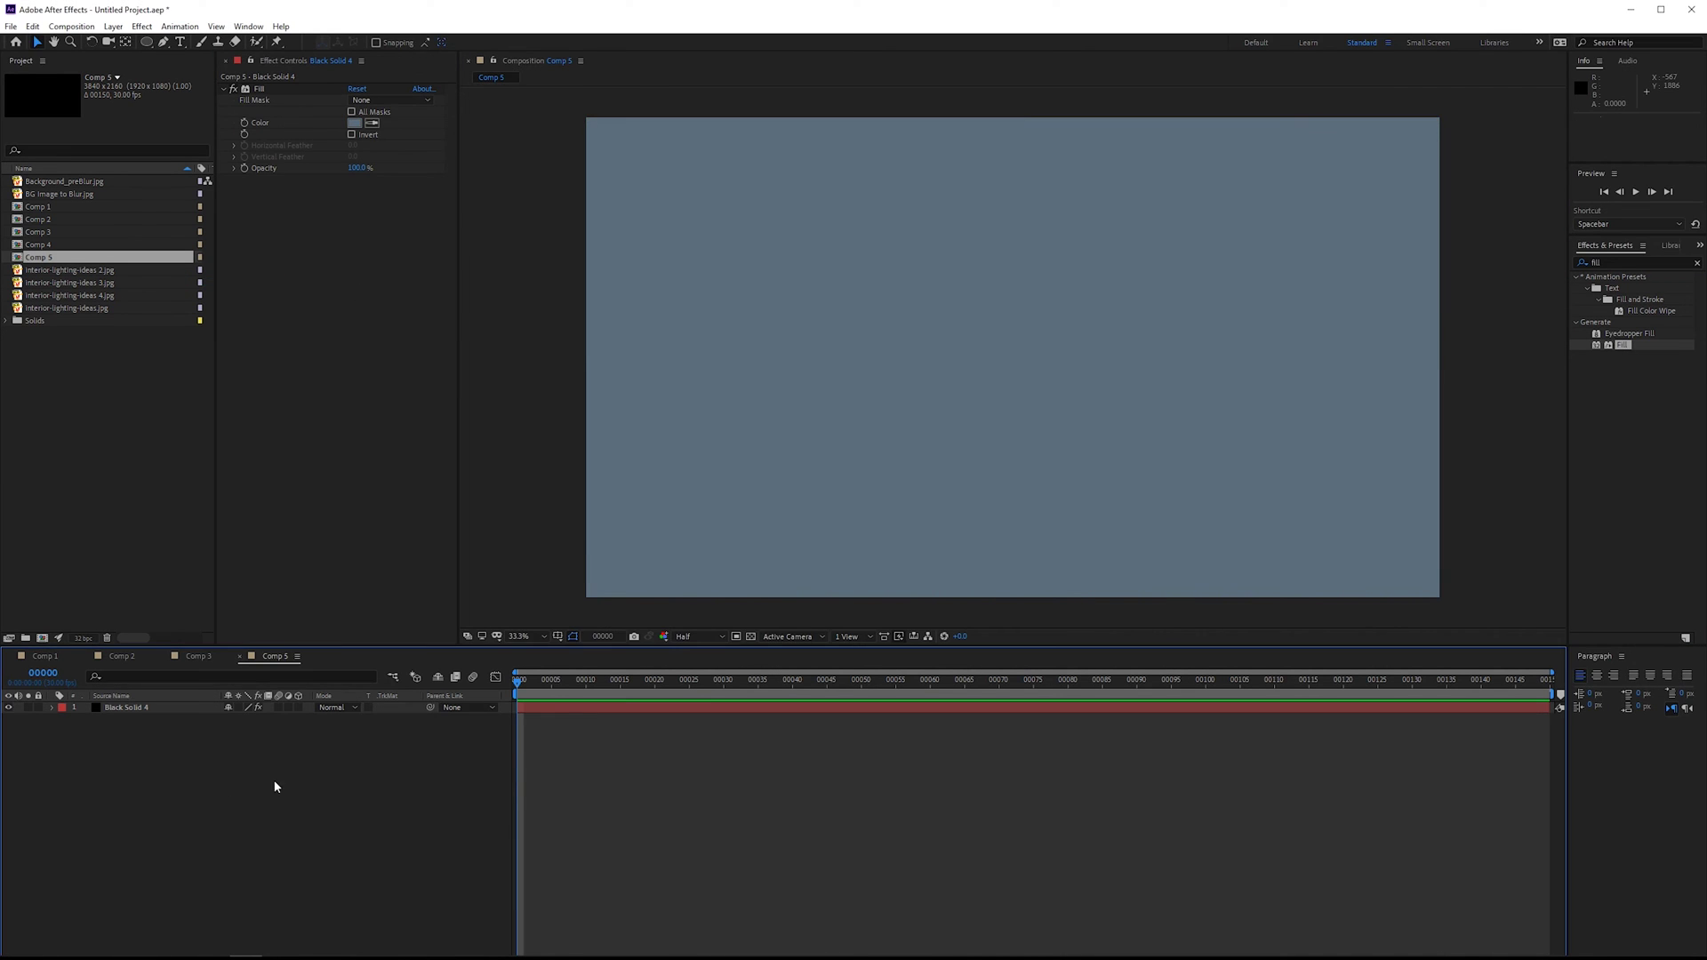
pyautogui.click(179, 708)
pyautogui.click(298, 707)
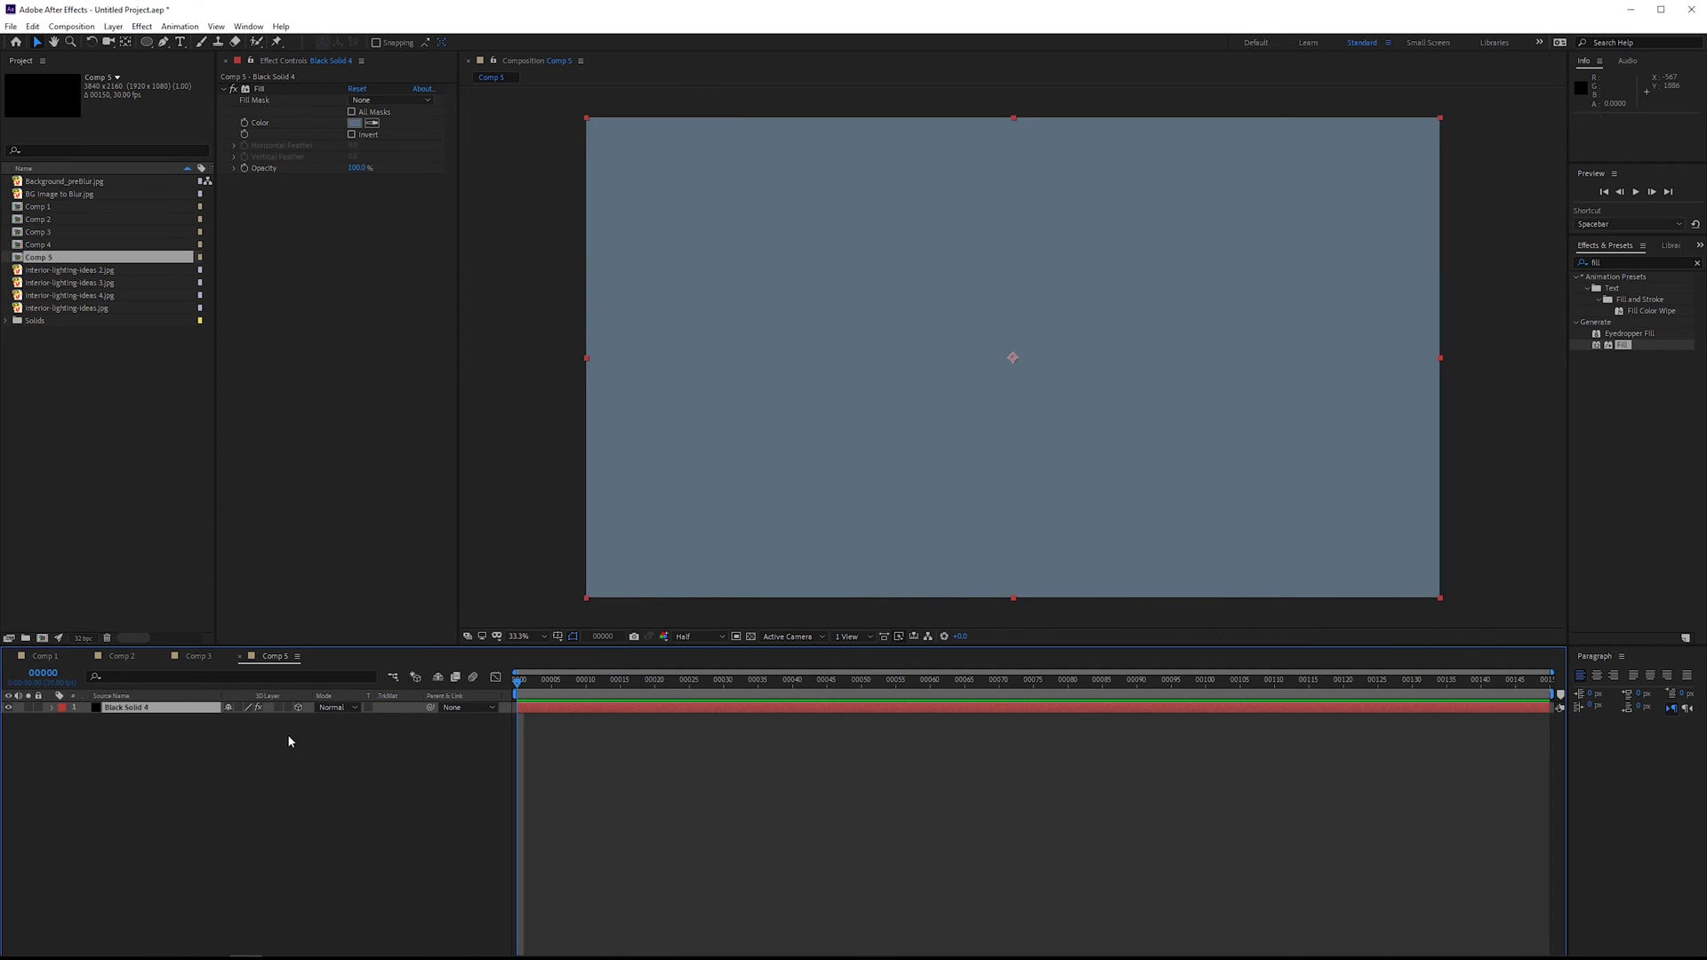
# Add a camera with default settings and orbit it so the solid tilts in perspective
pyautogui.rightClick(353, 767)
pyautogui.rightClick(342, 675)
pyautogui.moveTo(418, 682)
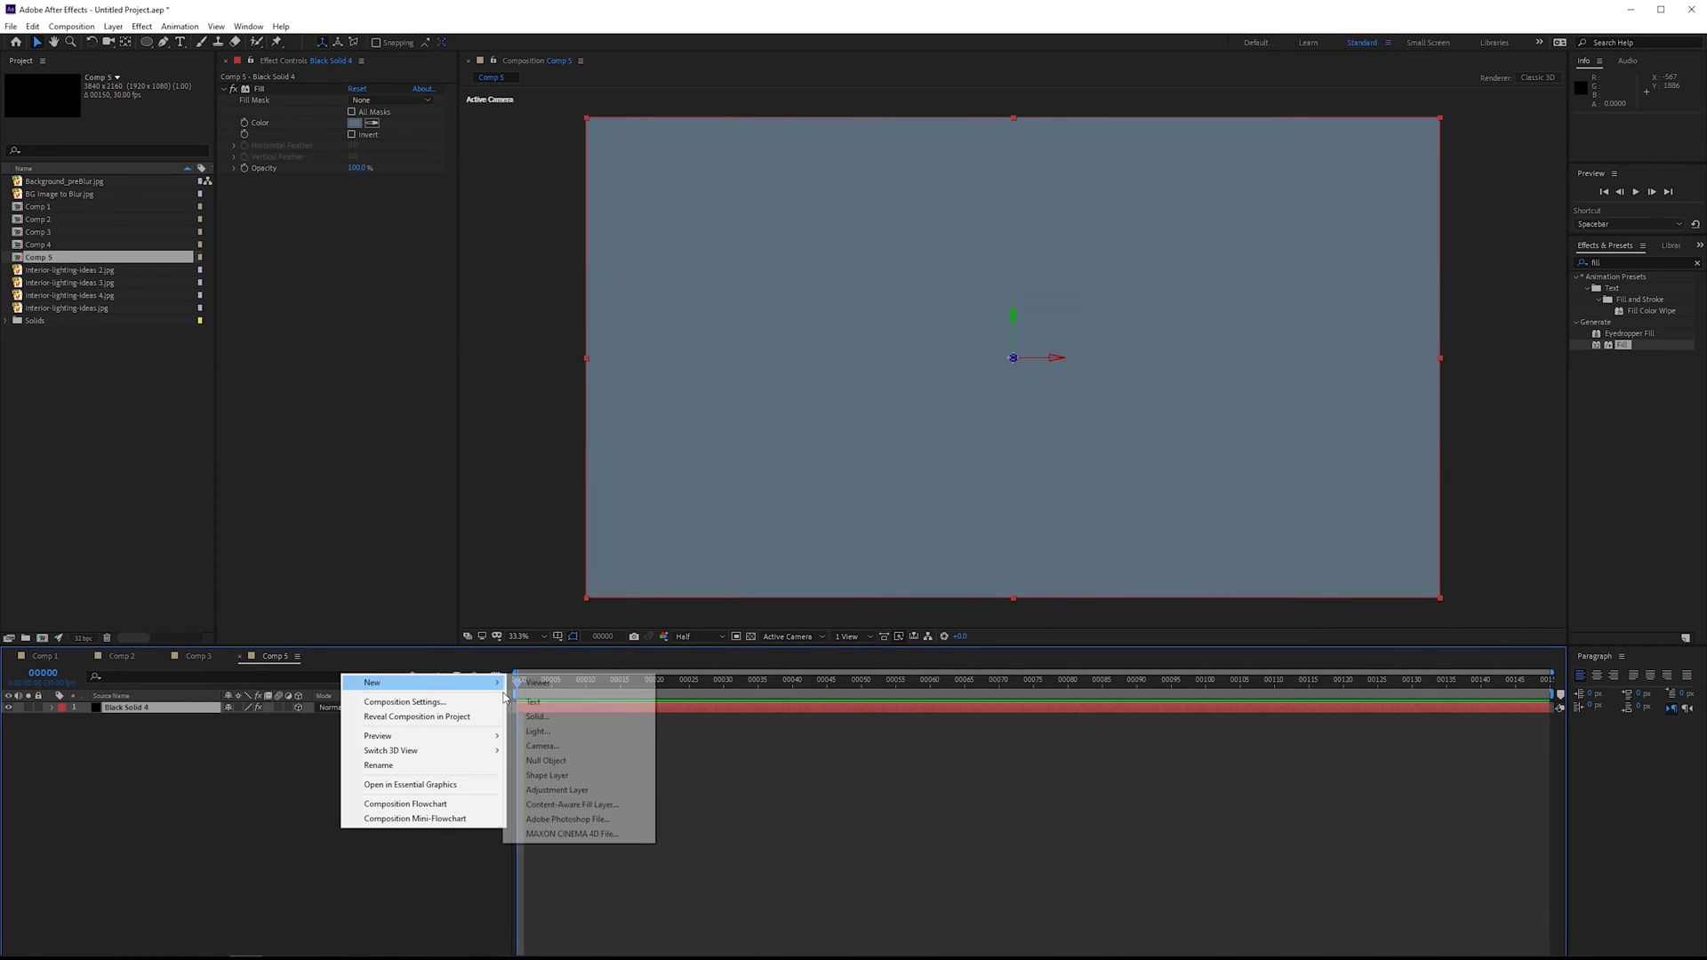
pyautogui.click(584, 748)
pyautogui.press('Return')
pyautogui.press('c')
pyautogui.moveTo(977, 415); pyautogui.dragTo(533, 586)
pyautogui.rightClick(301, 812)
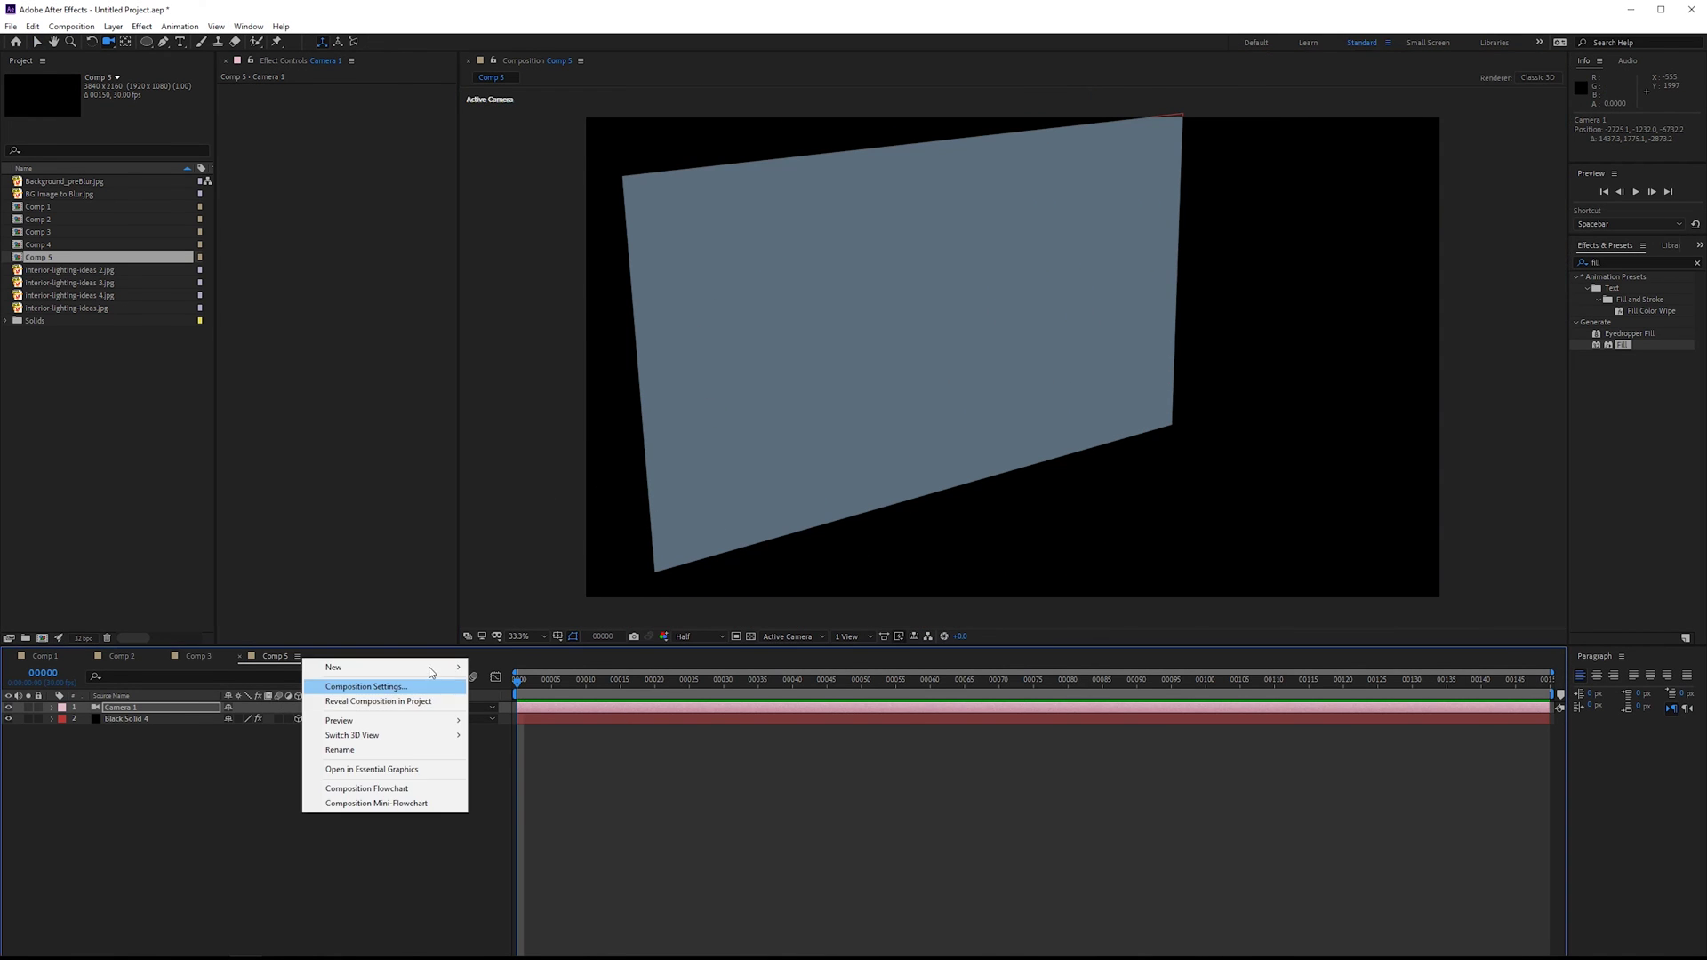
# Add a spot light with Falloff set to None and 100% intensity
pyautogui.moveTo(430, 668)
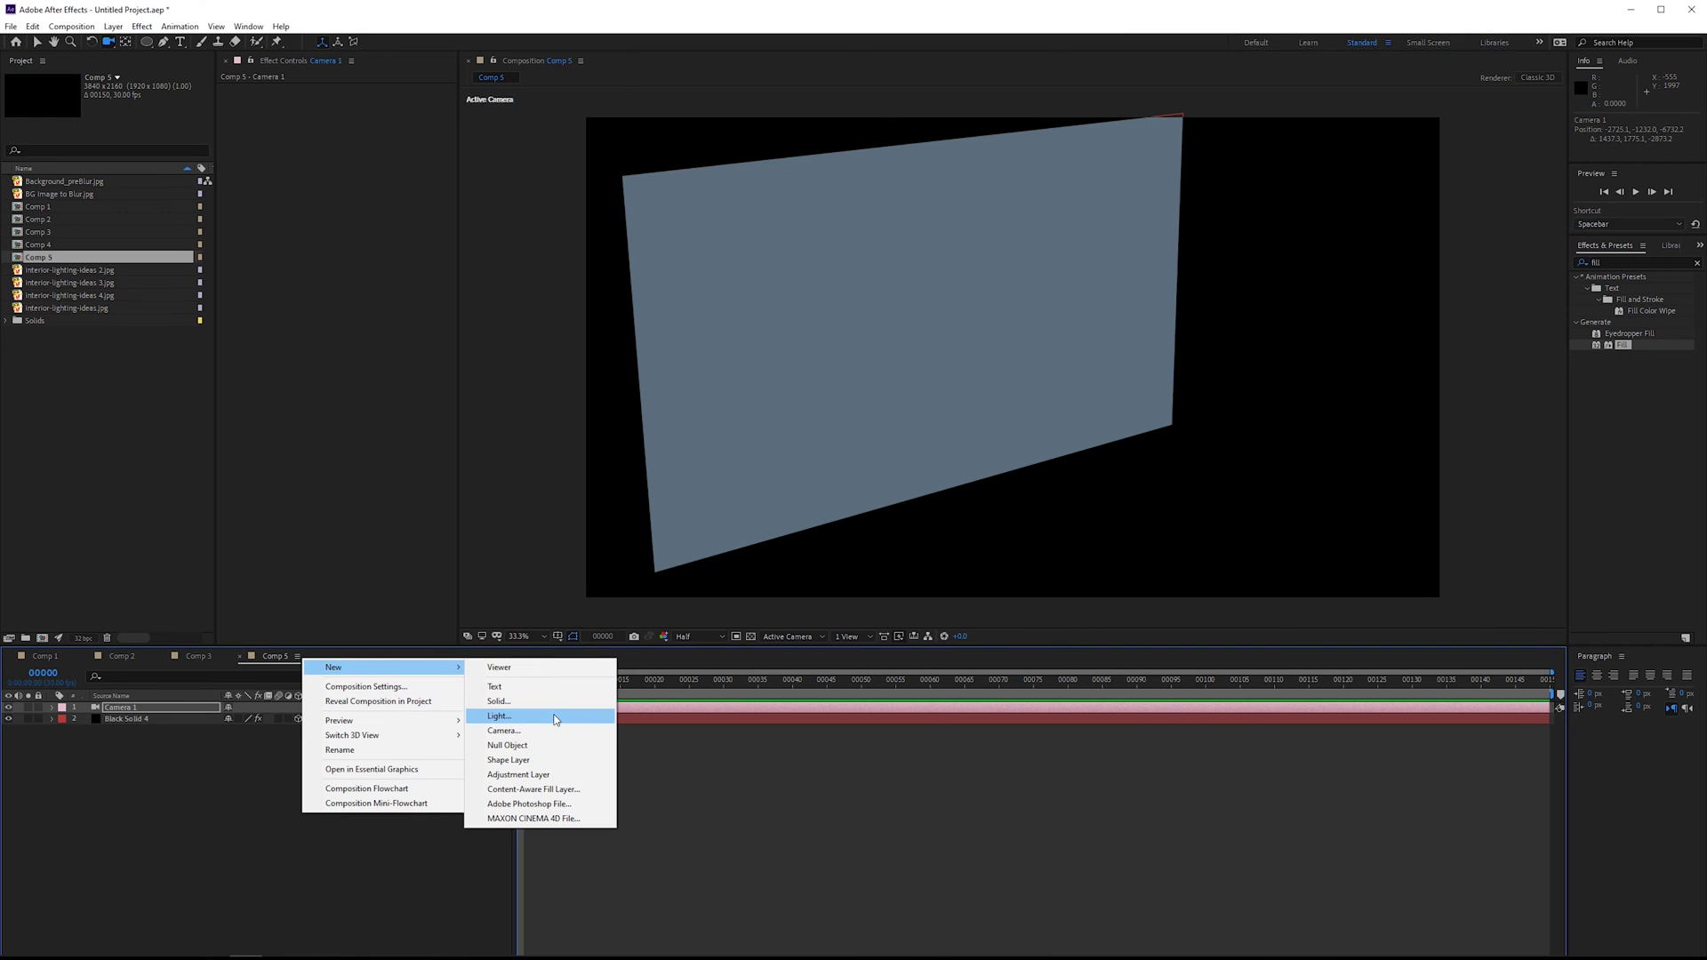
pyautogui.click(498, 716)
pyautogui.click(345, 274)
pyautogui.click(348, 285)
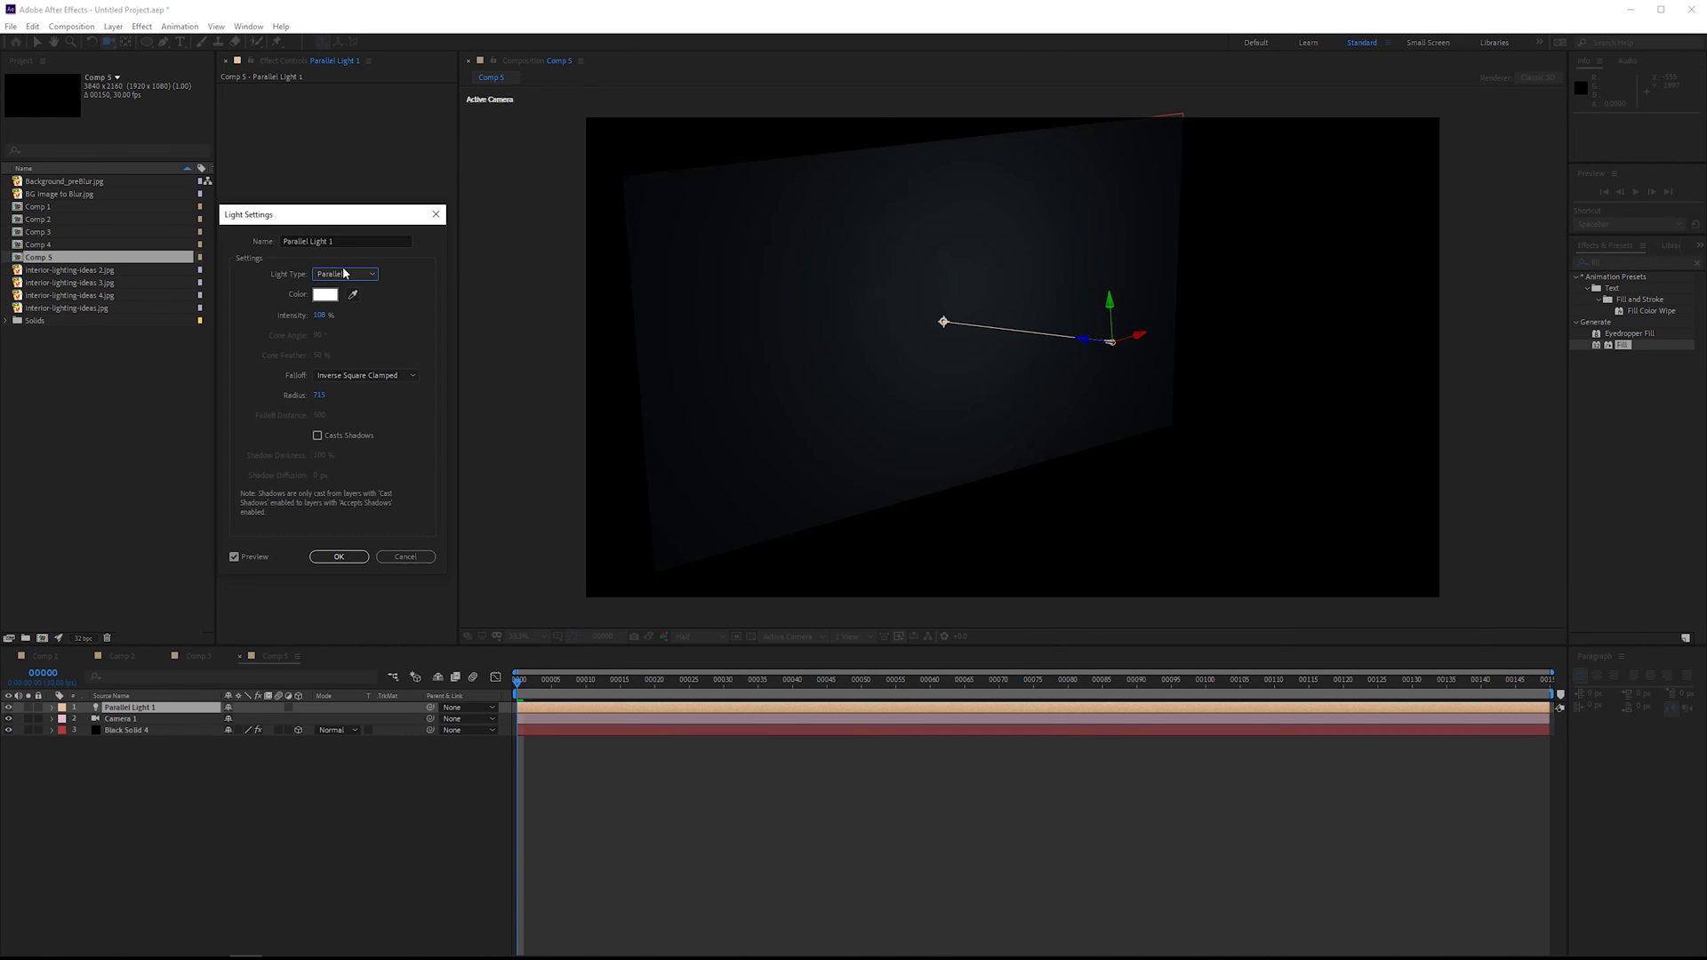
pyautogui.click(337, 275)
pyautogui.click(355, 304)
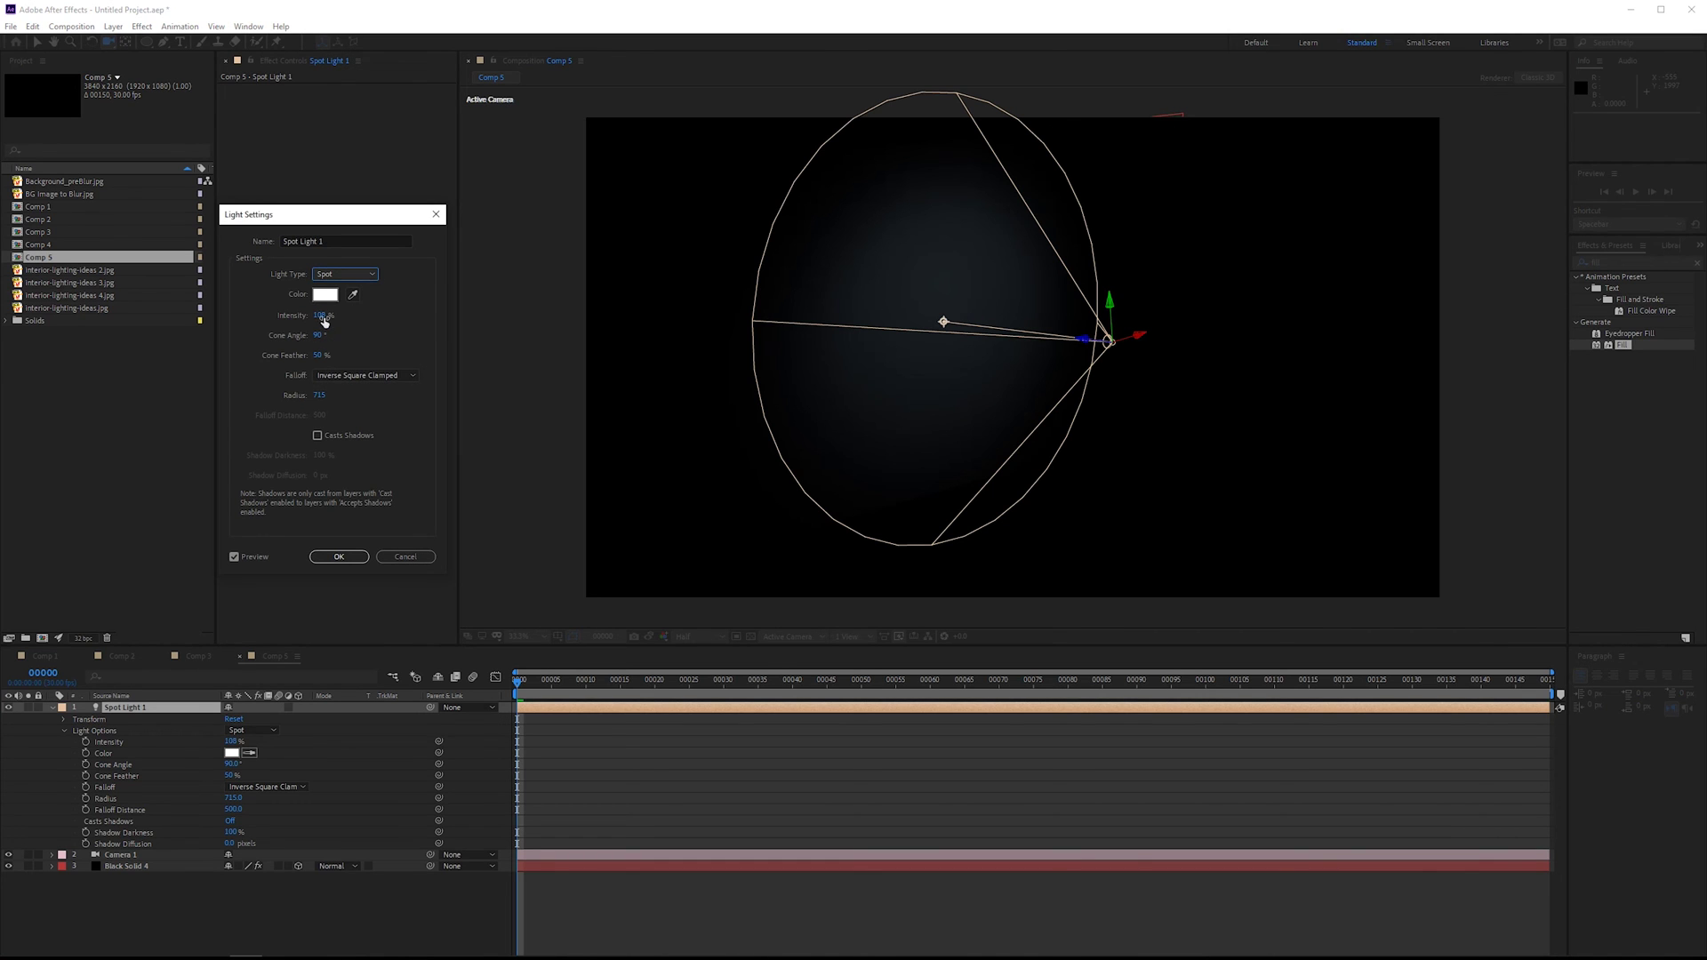
pyautogui.moveTo(319, 317); pyautogui.dragTo(514, 336)
pyautogui.click(352, 377)
pyautogui.click(343, 376)
pyautogui.click(318, 315)
pyautogui.write('100')
pyautogui.press('Return')
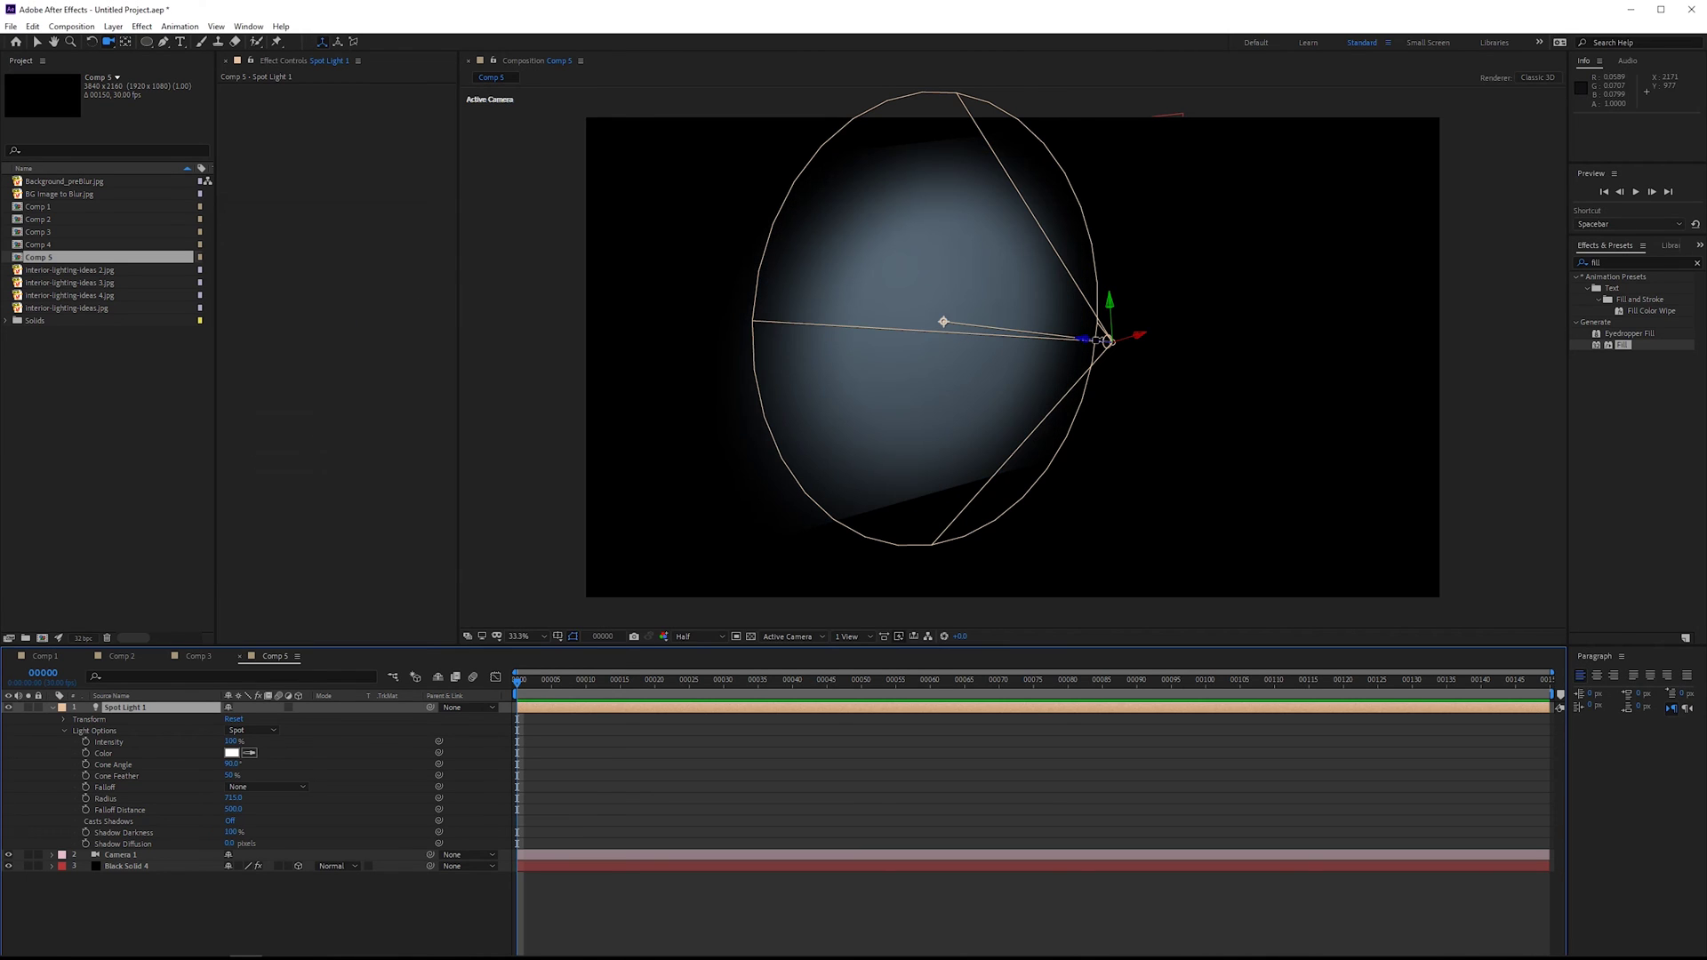
# Delete Camera 1 and reposition the spot light far left to flood the solid
pyautogui.moveTo(1093, 345); pyautogui.dragTo(998, 332)
pyautogui.click(131, 856)
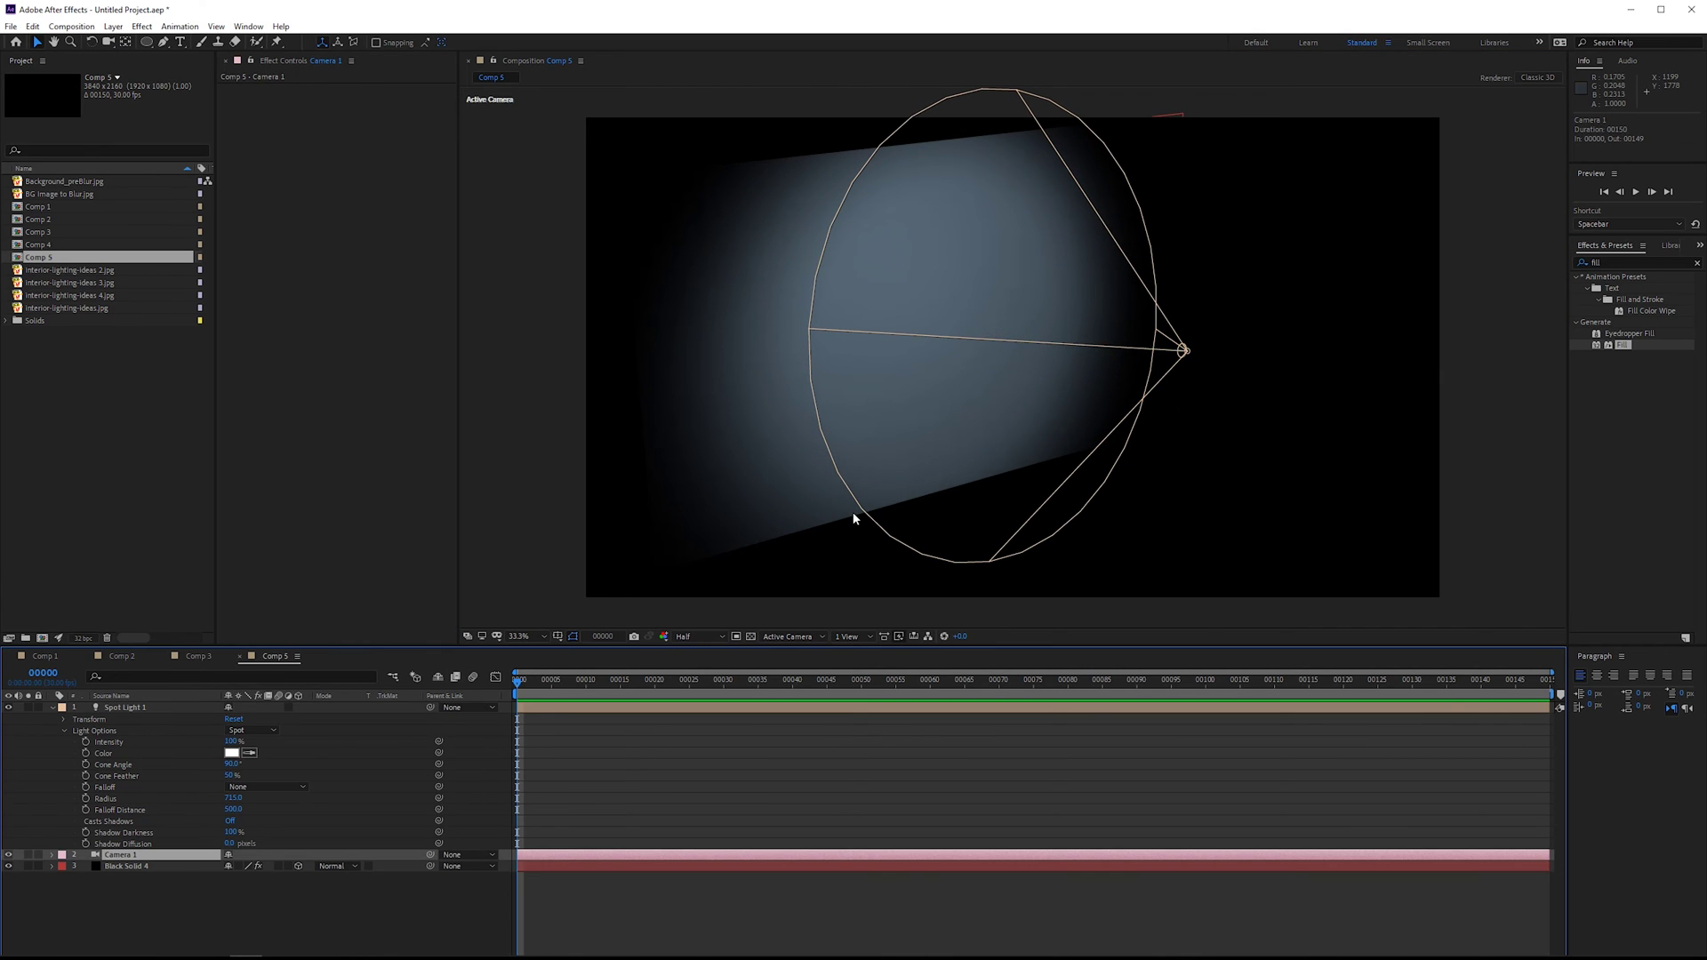
pyautogui.press('Delete')
pyautogui.click(1084, 283)
pyautogui.moveTo(1084, 282); pyautogui.dragTo(676, 283)
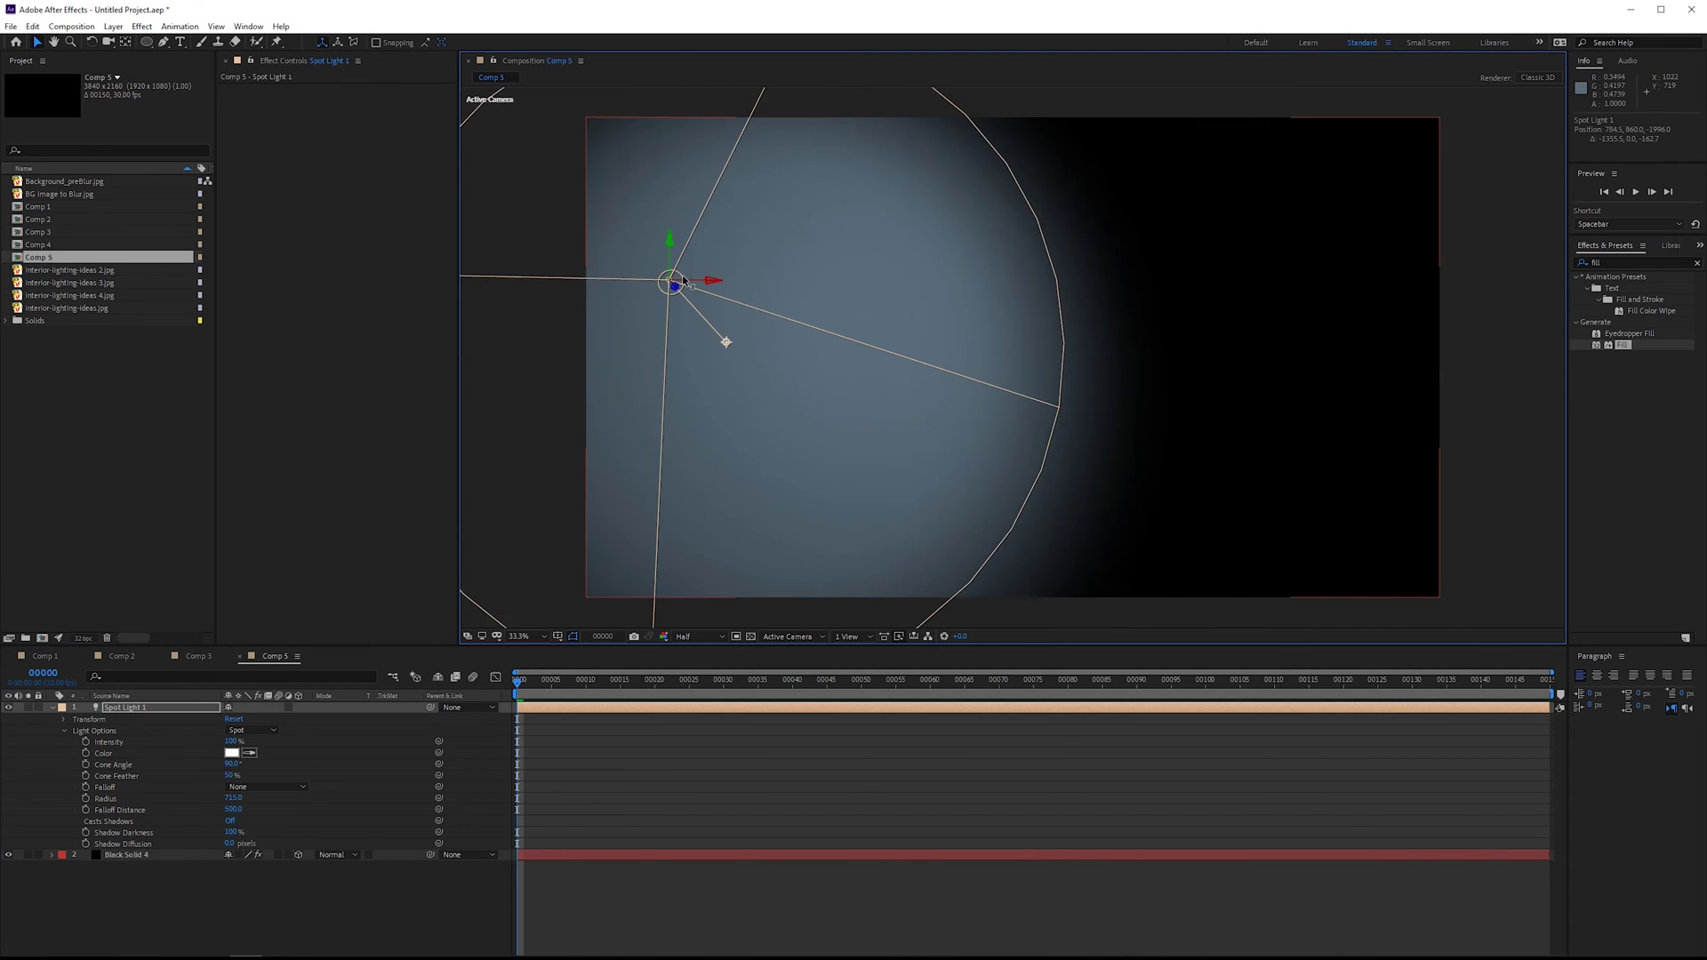
pyautogui.moveTo(727, 341); pyautogui.dragTo(1196, 259)
pyautogui.moveTo(626, 288); pyautogui.dragTo(712, 379)
# Replace the spot light with a new point light moved toward the right
pyautogui.press('Delete')
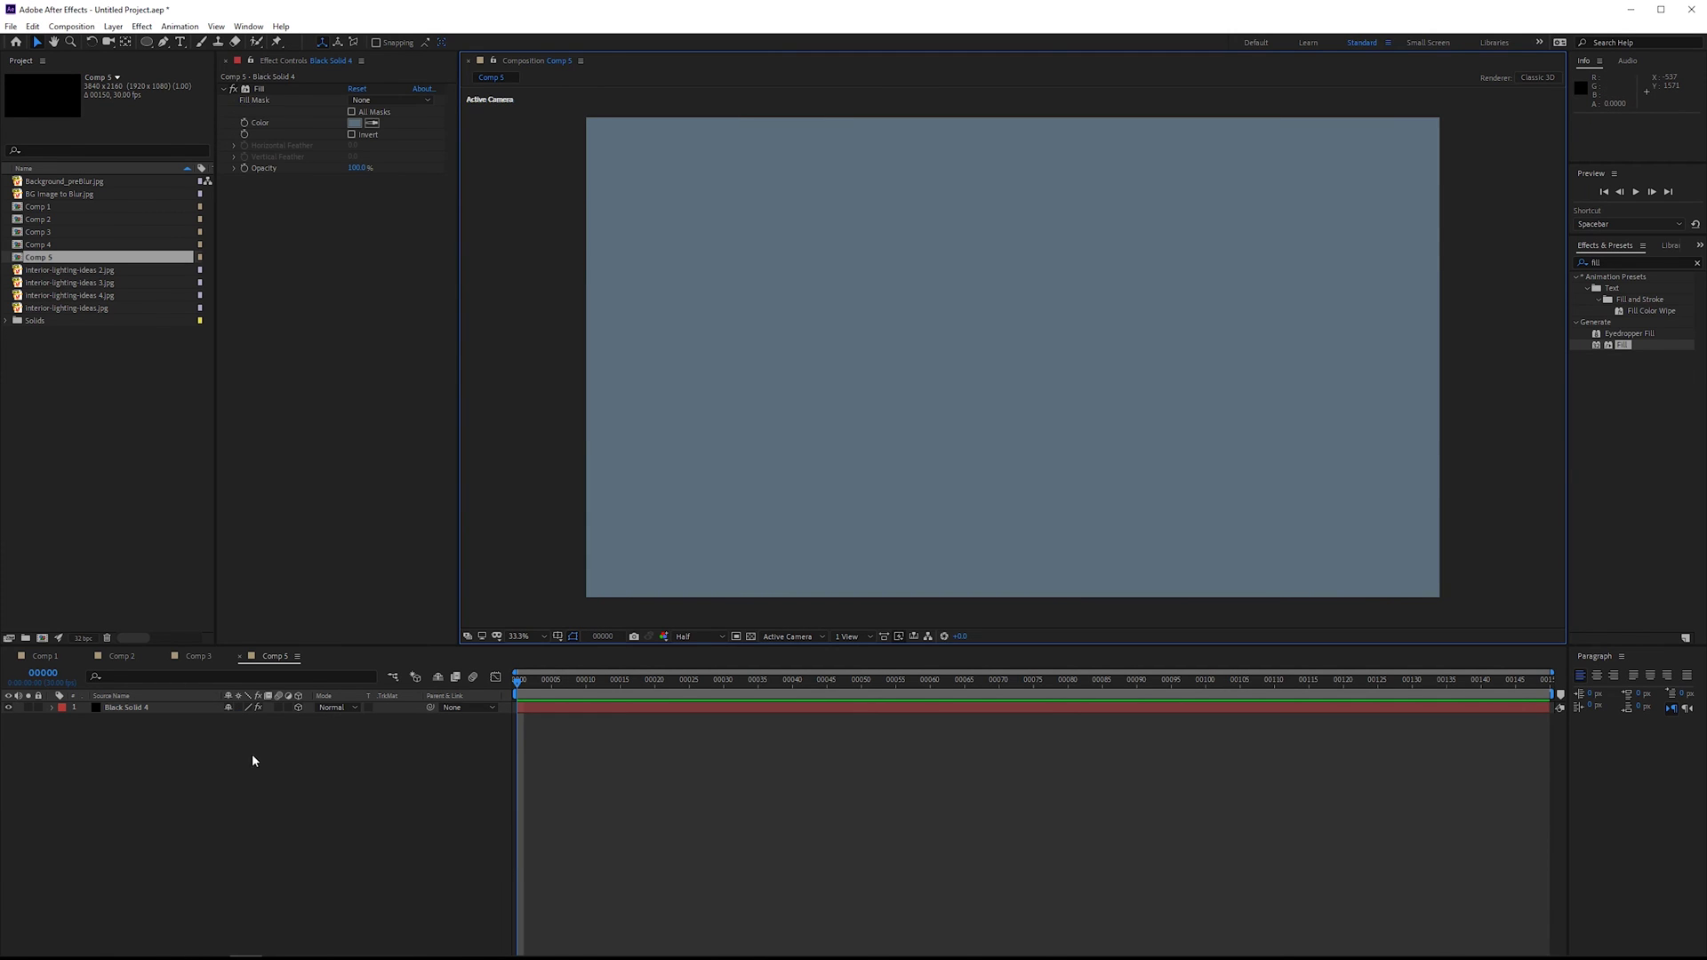
pyautogui.rightClick(252, 757)
pyautogui.moveTo(362, 771)
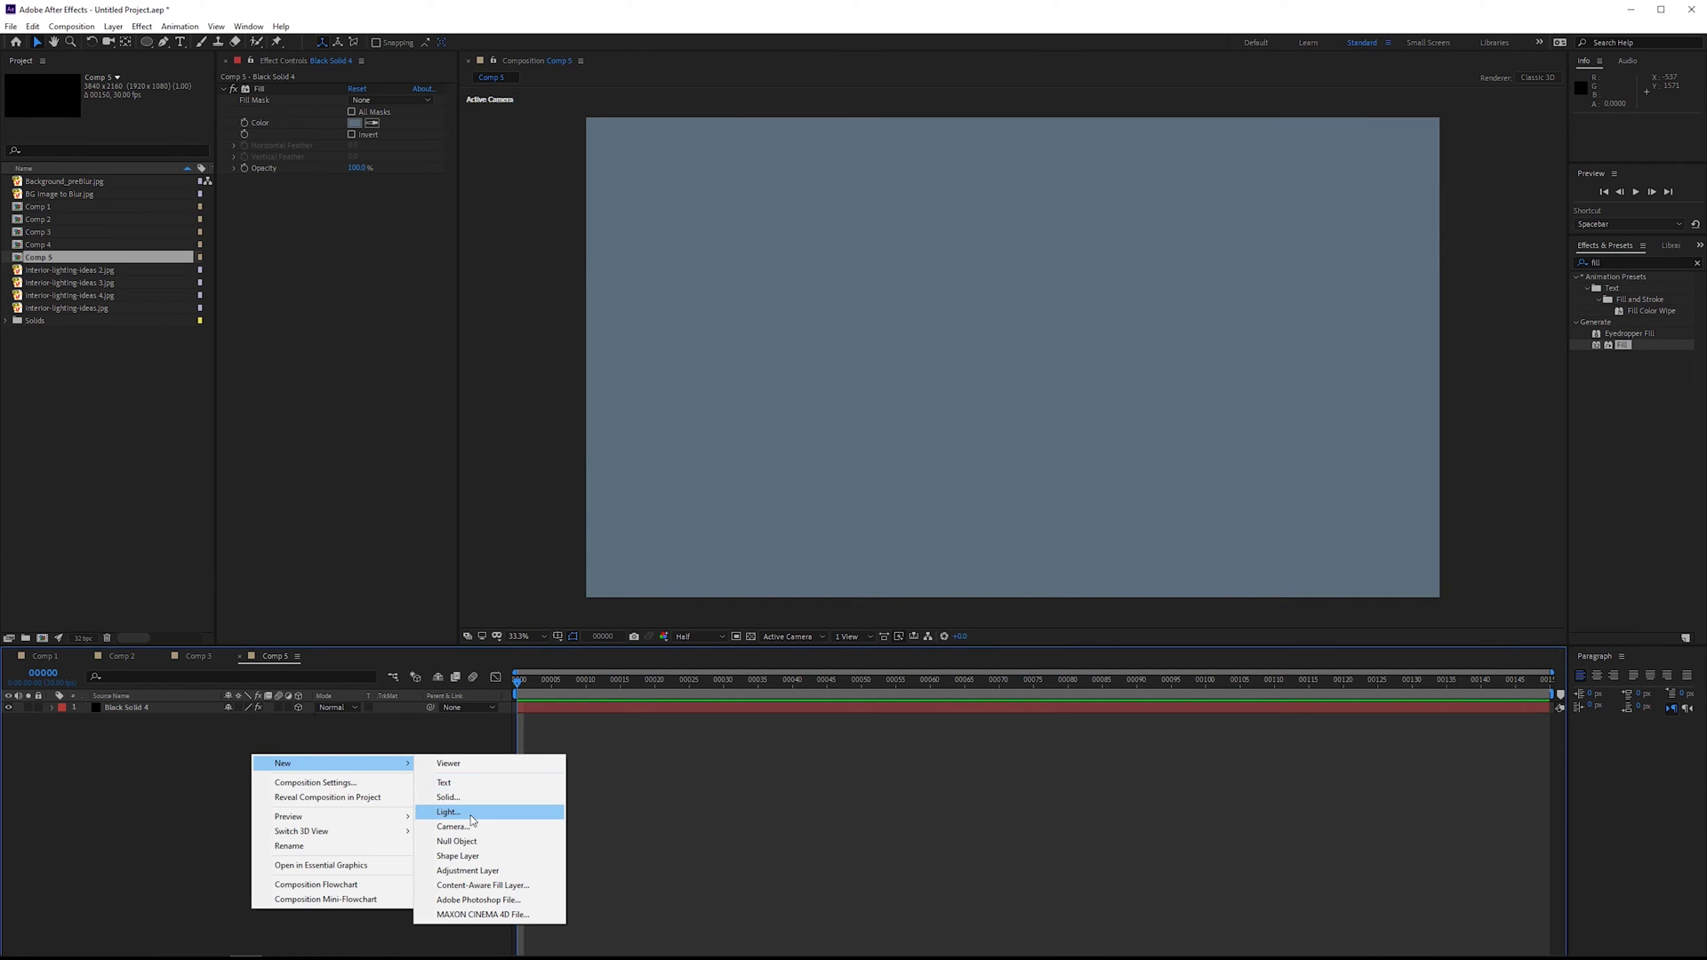
pyautogui.click(475, 818)
pyautogui.click(322, 270)
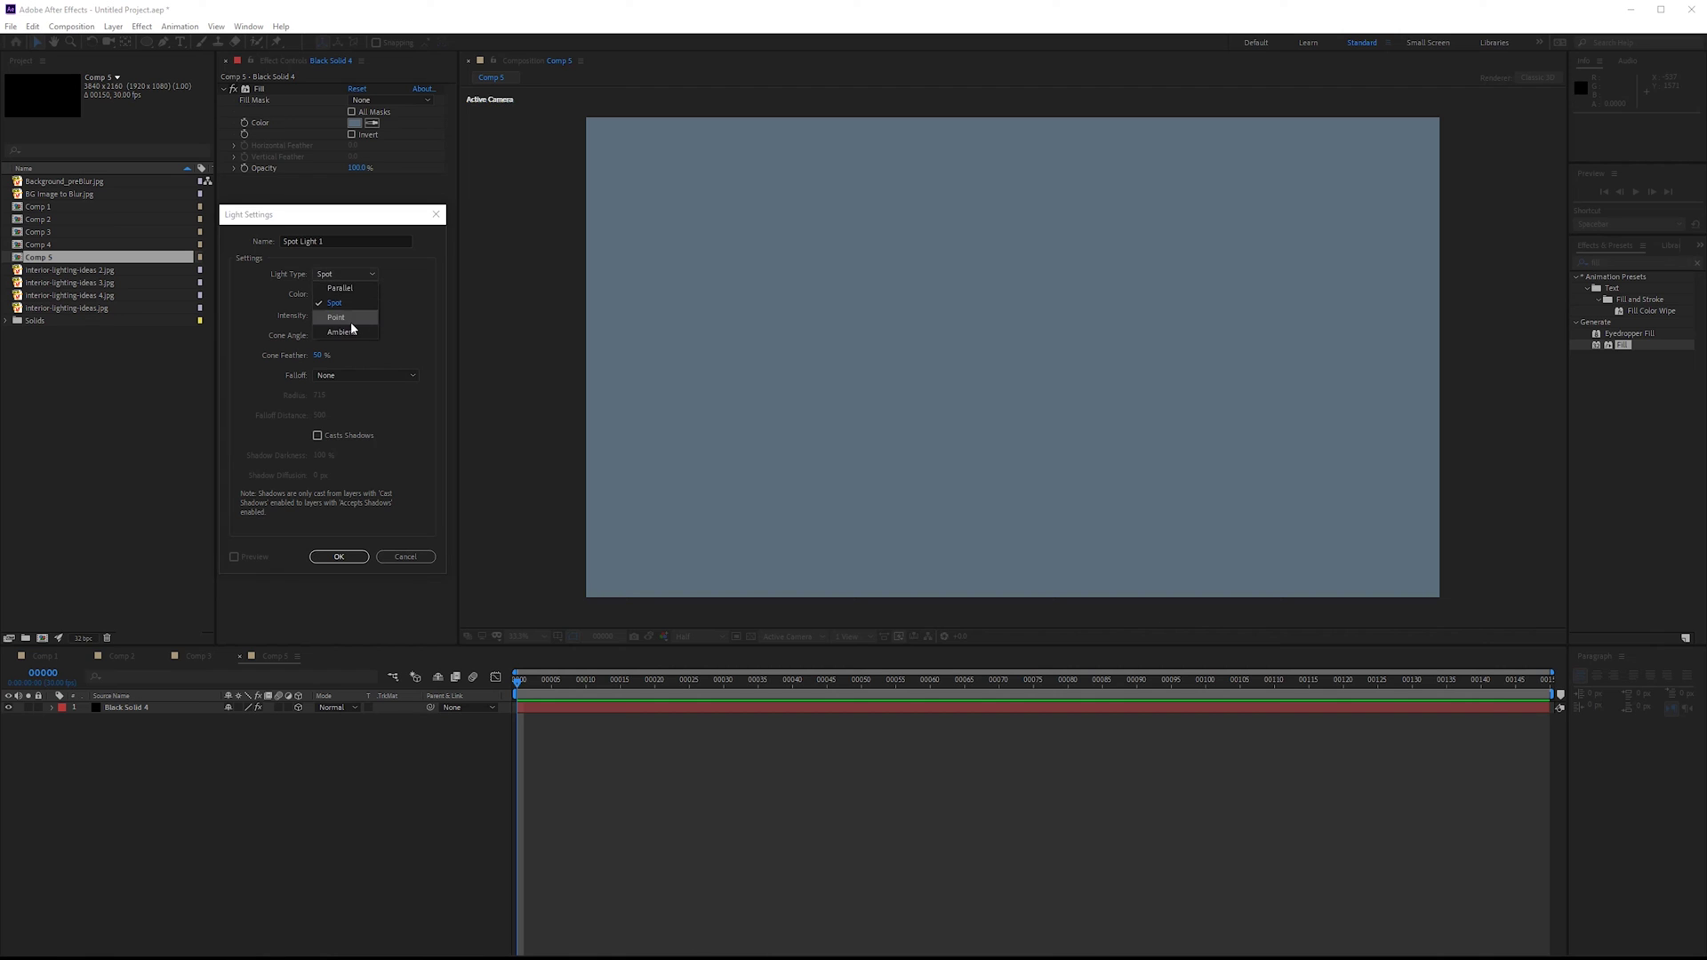
pyautogui.click(345, 319)
pyautogui.click(338, 556)
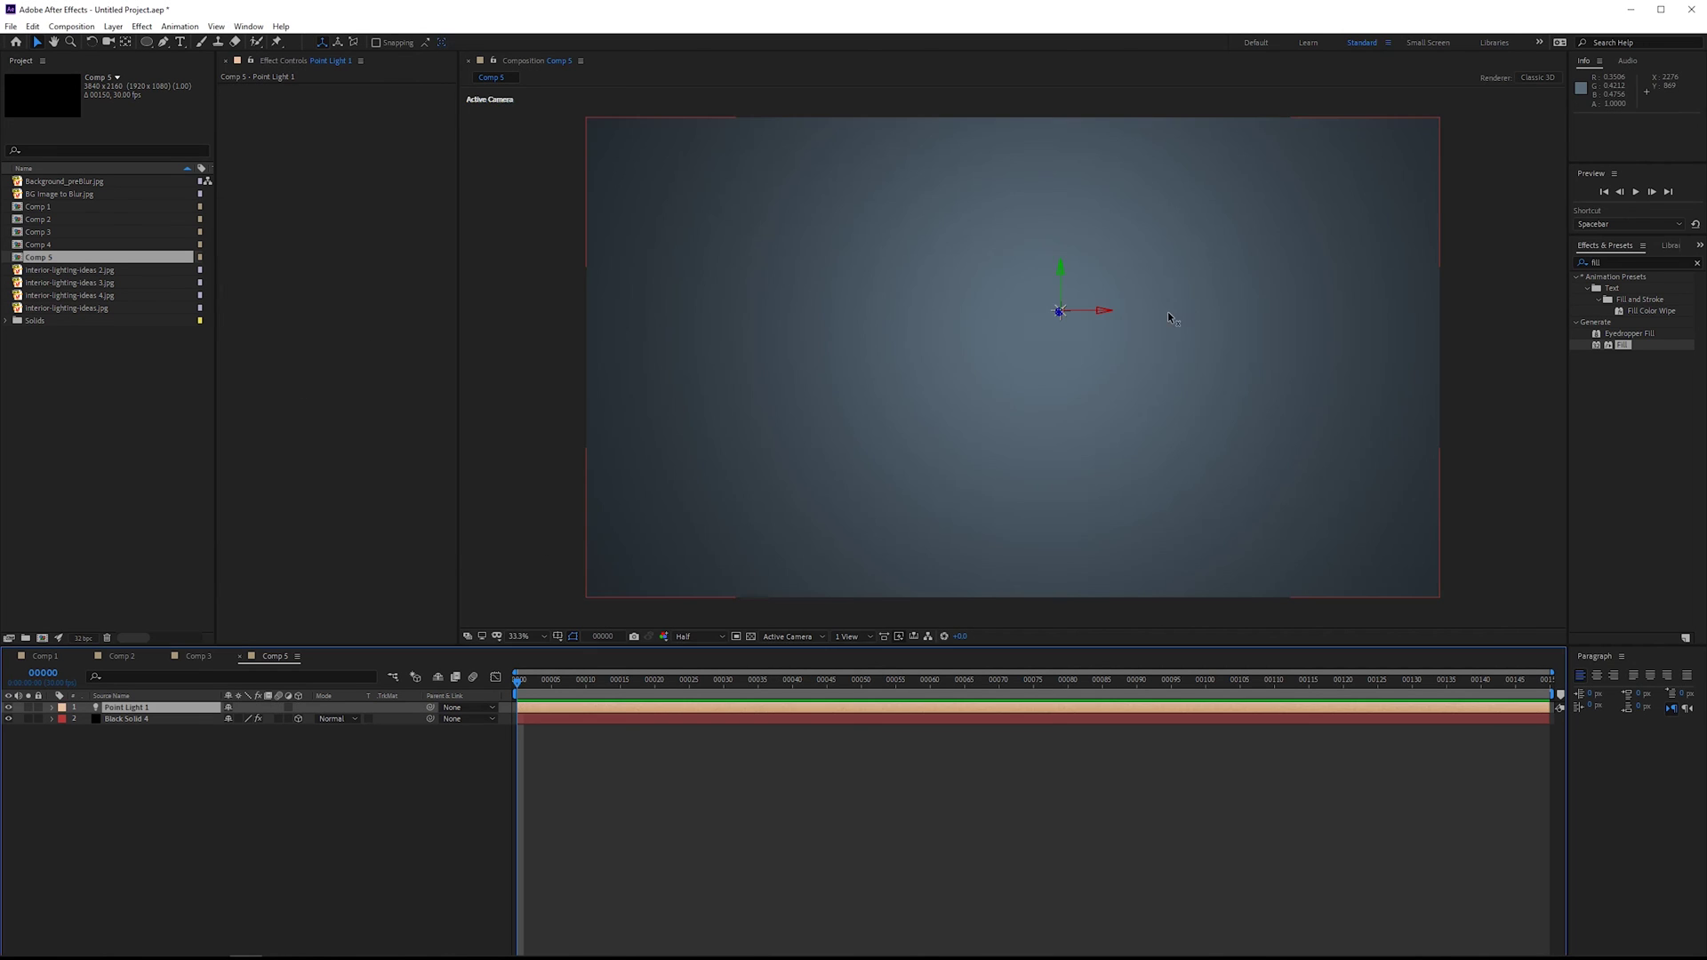
pyautogui.moveTo(1098, 308); pyautogui.dragTo(1258, 456)
# Duplicate the point light, move Point Light 4 past the right edge, and dim it to 27%
pyautogui.hotkey('ctrl', 'd')
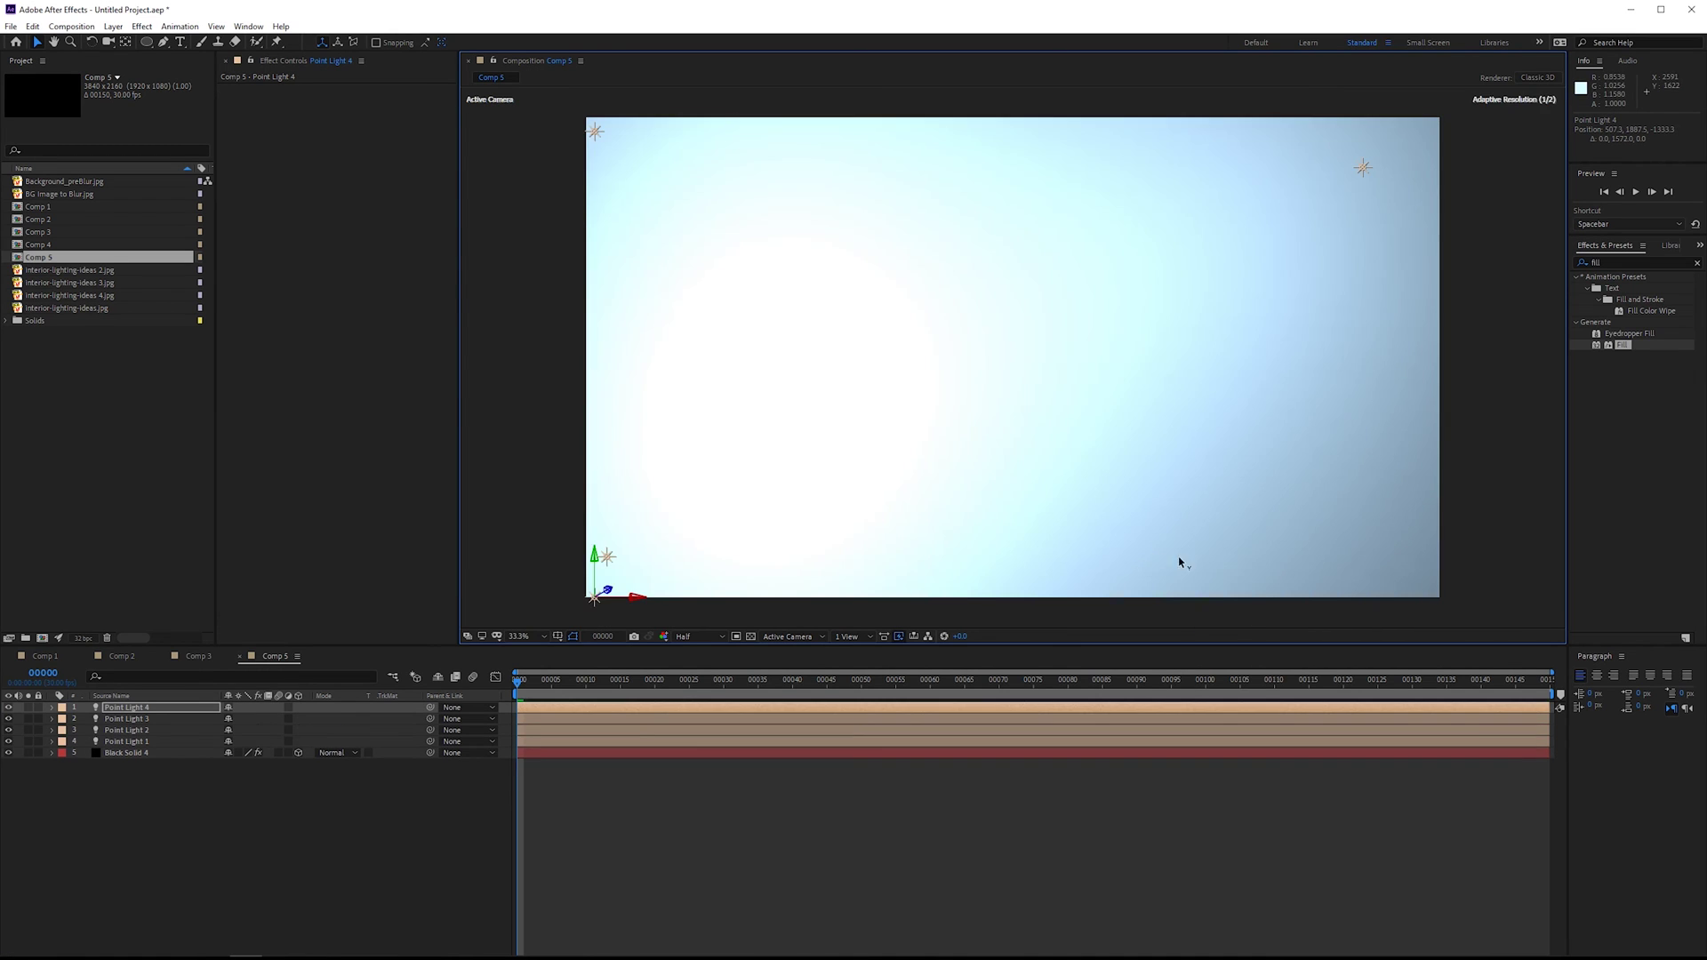
pyautogui.moveTo(594, 558); pyautogui.dragTo(694, 423)
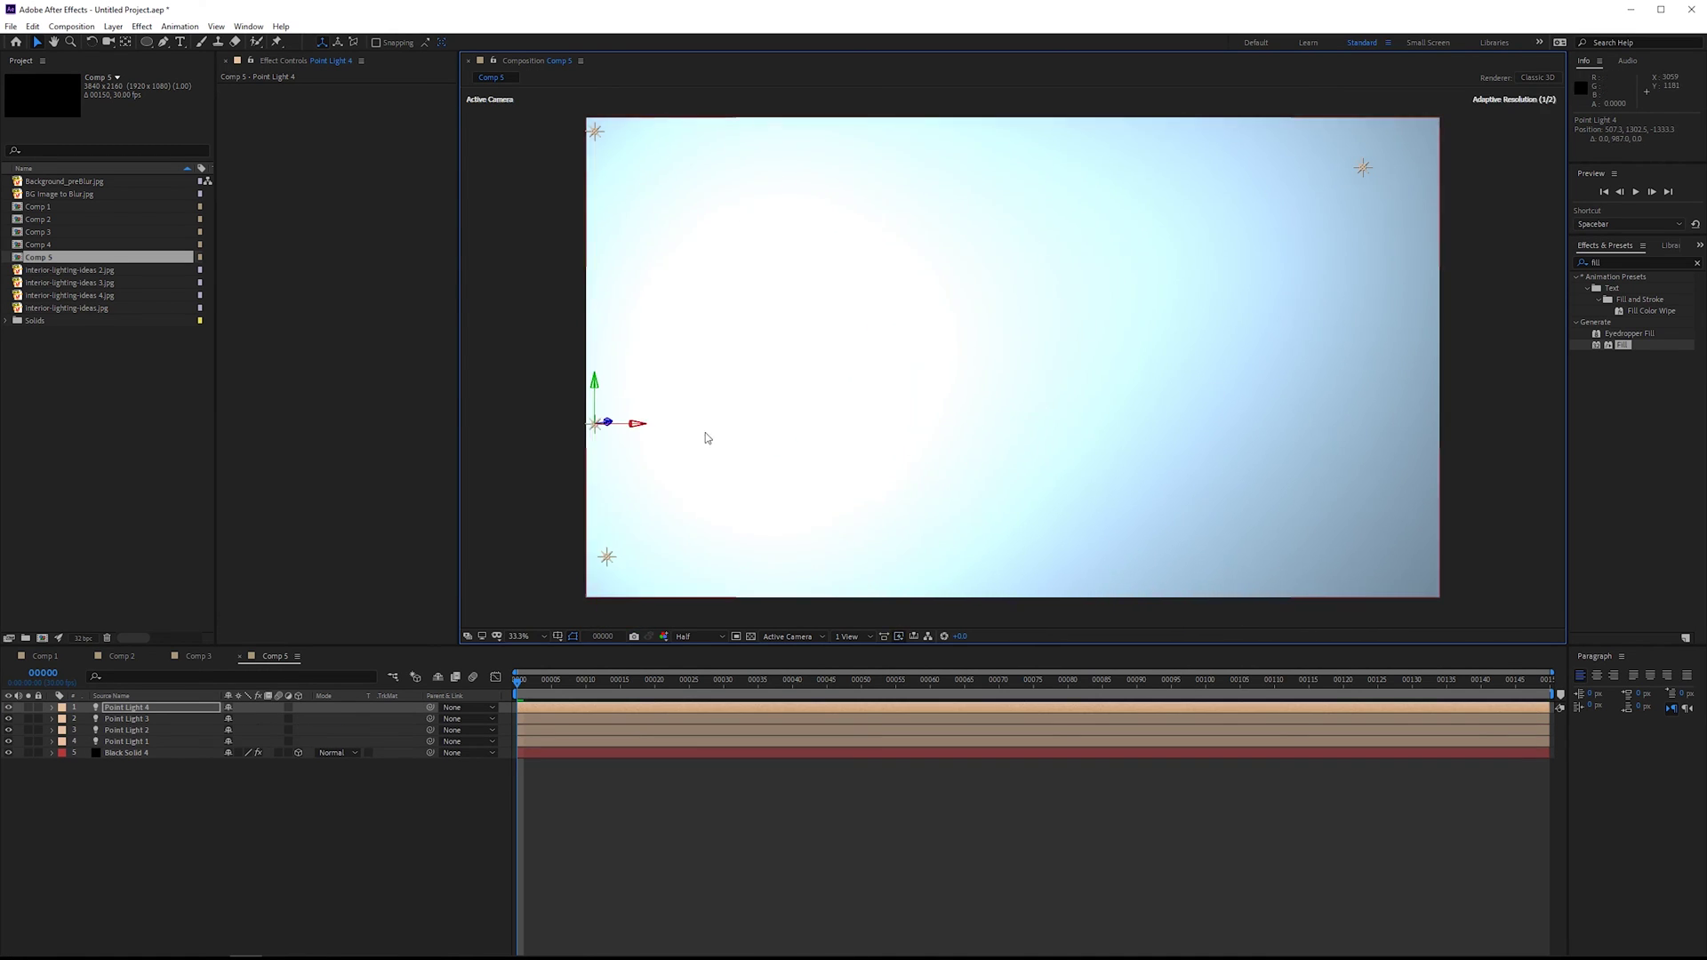
pyautogui.moveTo(871, 435); pyautogui.dragTo(1475, 527)
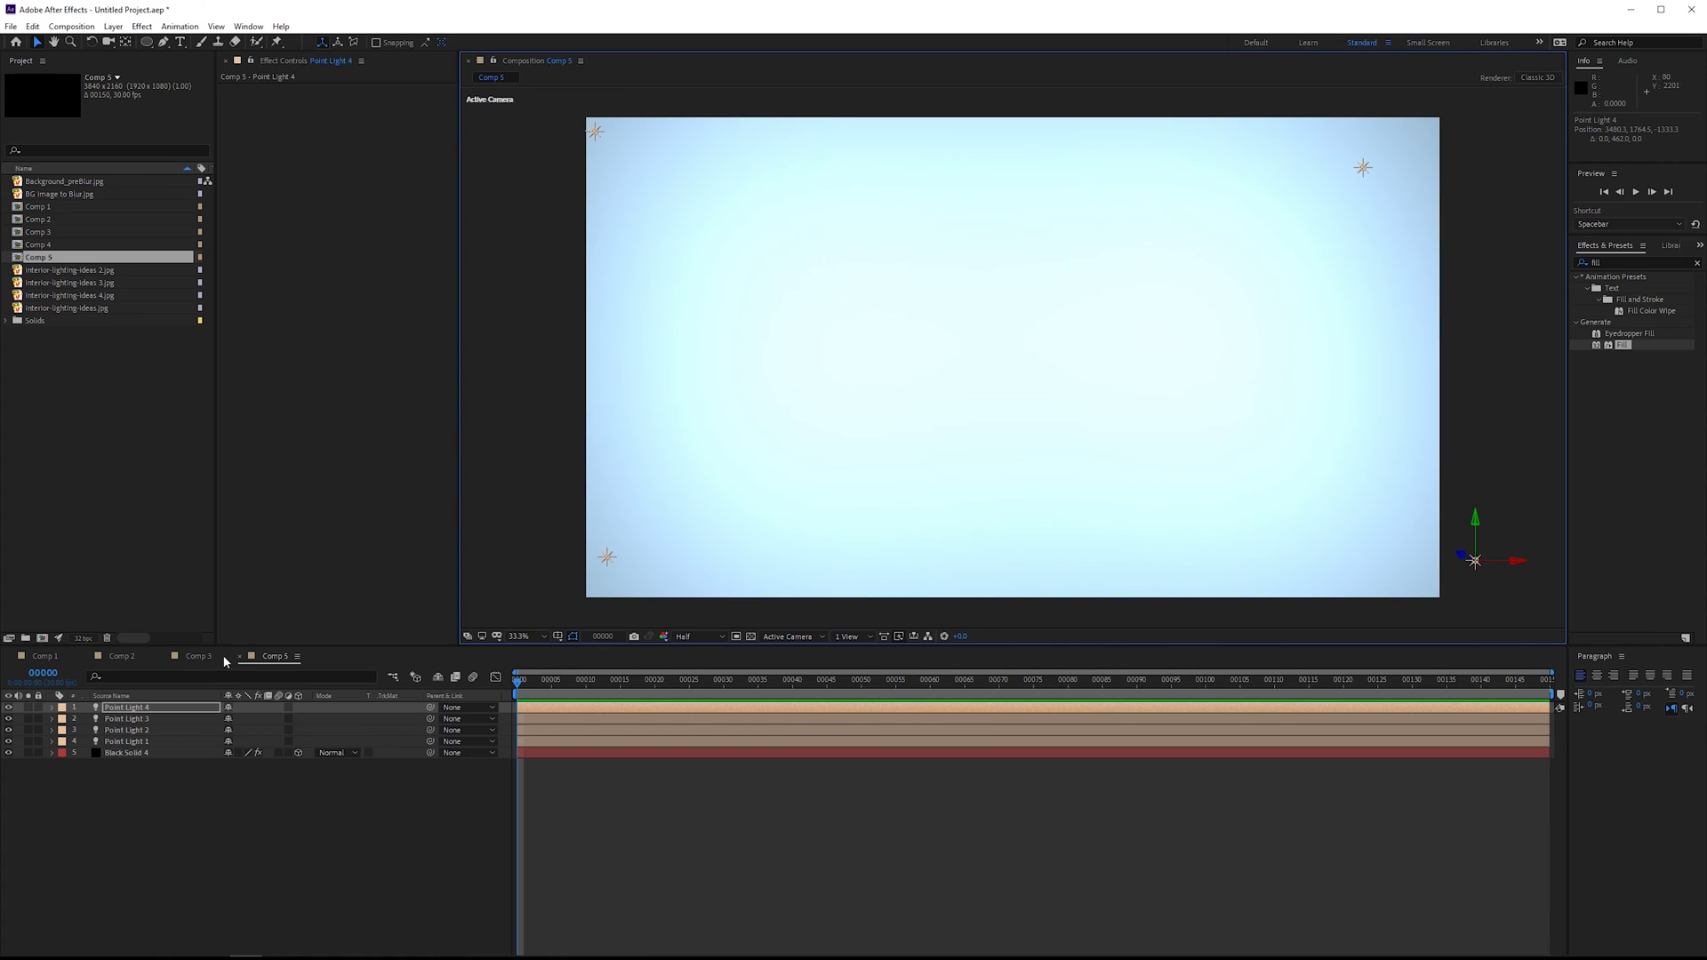
pyautogui.click(121, 709)
pyautogui.press('t')
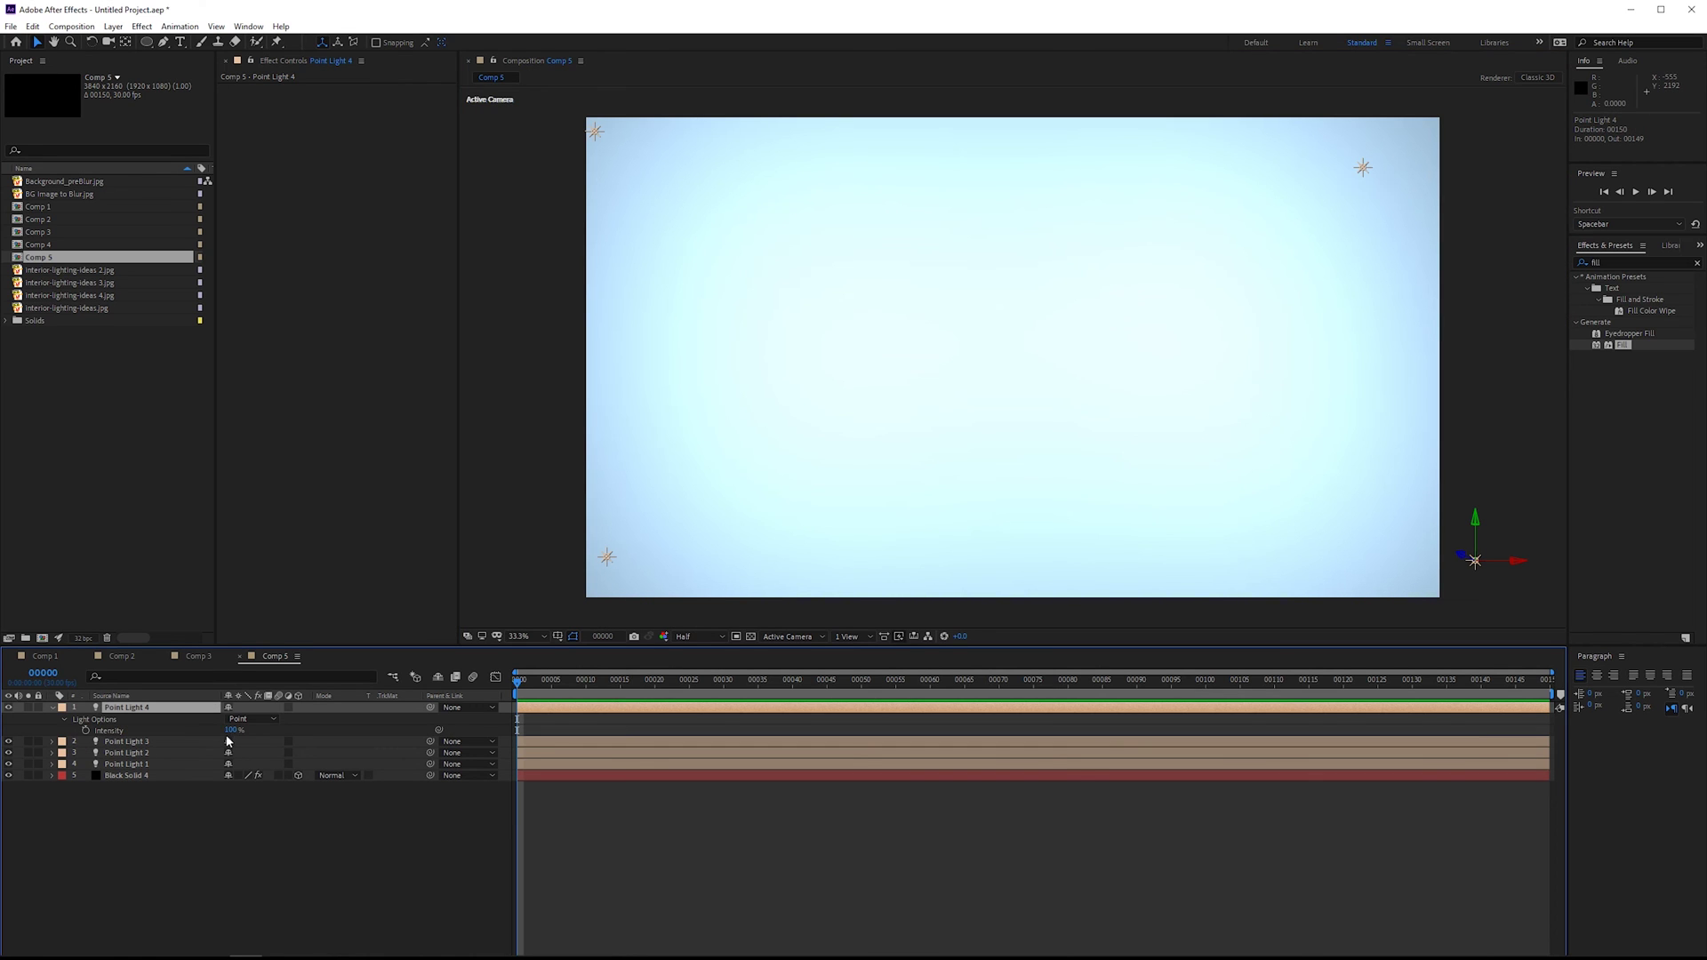
pyautogui.moveTo(231, 730); pyautogui.dragTo(228, 765)
pyautogui.click(158, 743)
pyautogui.press('t')
# Set Point Light 3's colour to purple EE5FF7
pyautogui.doubleClick(131, 744)
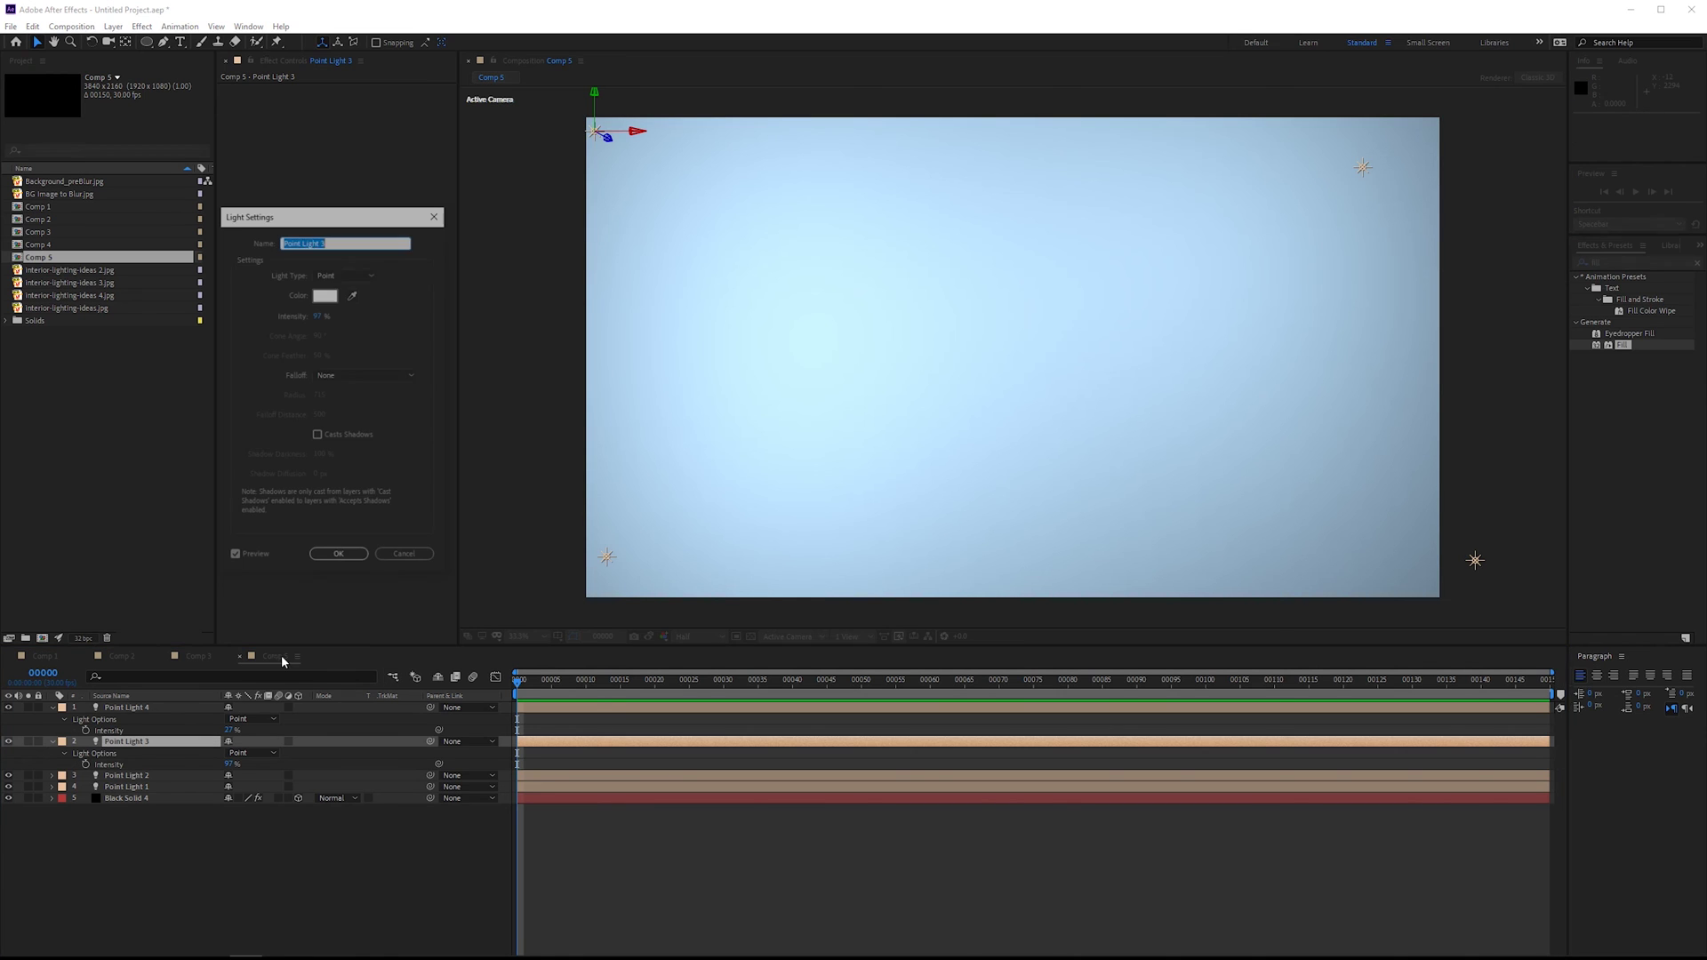
pyautogui.click(322, 294)
pyautogui.click(582, 199)
pyautogui.click(619, 270)
pyautogui.moveTo(595, 200); pyautogui.dragTo(596, 298)
pyautogui.moveTo(539, 208); pyautogui.dragTo(551, 203)
pyautogui.moveTo(596, 298); pyautogui.dragTo(596, 263)
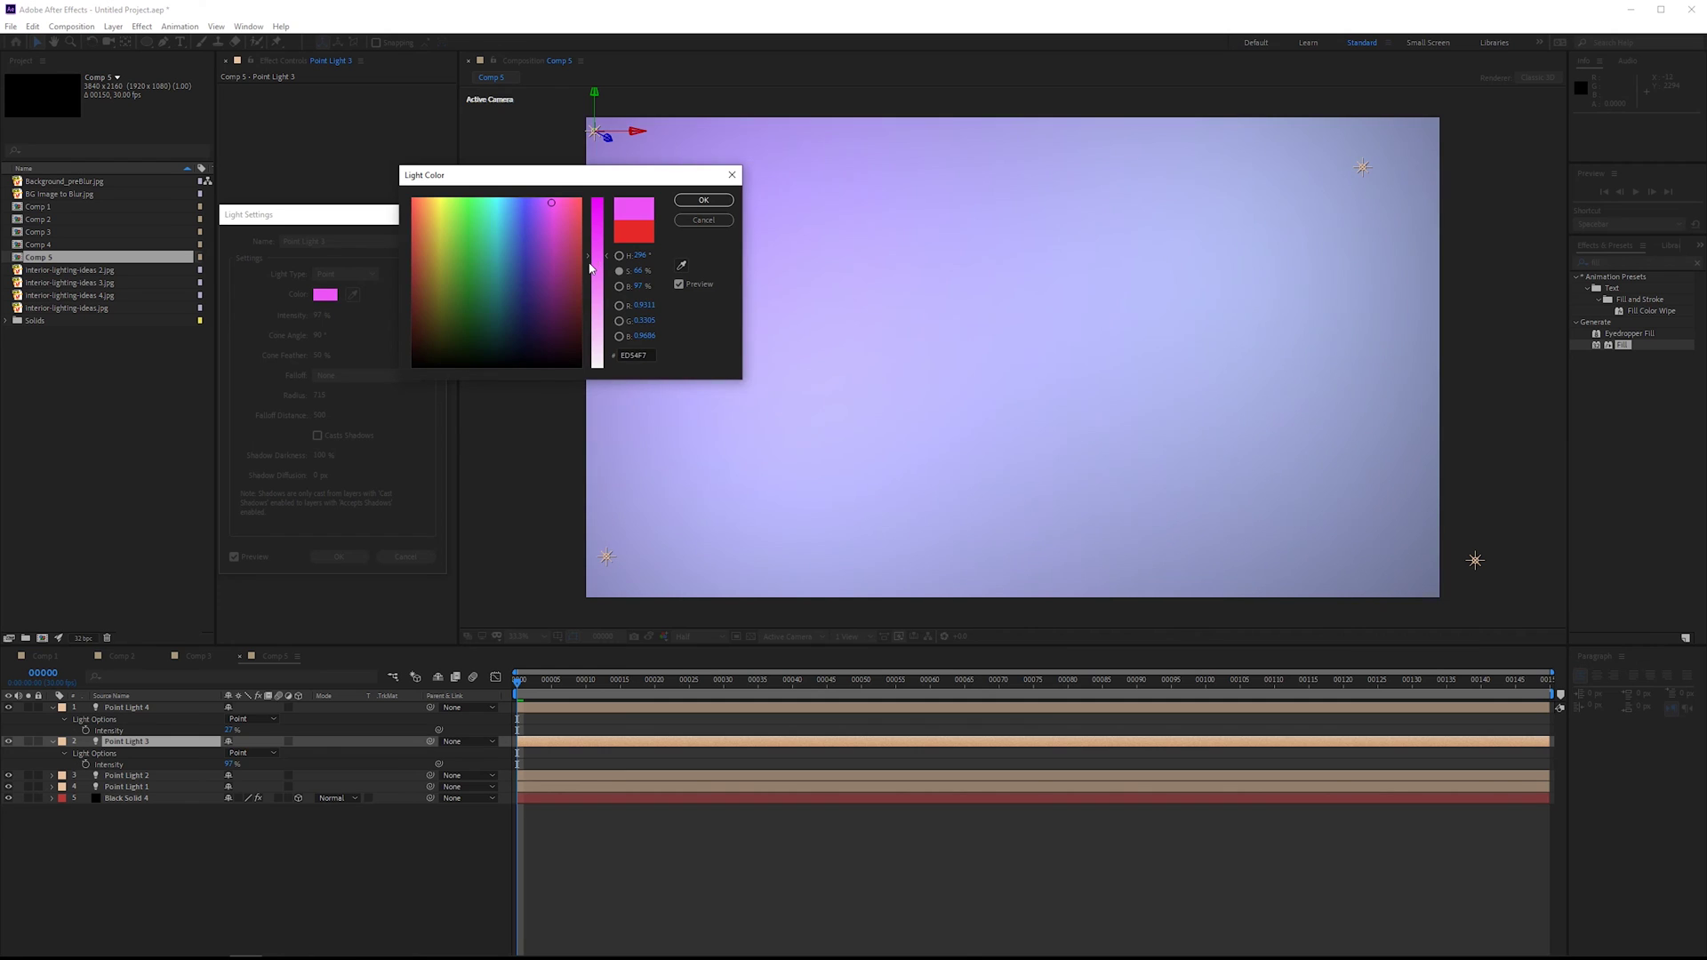
pyautogui.click(722, 202)
pyautogui.press('Return')
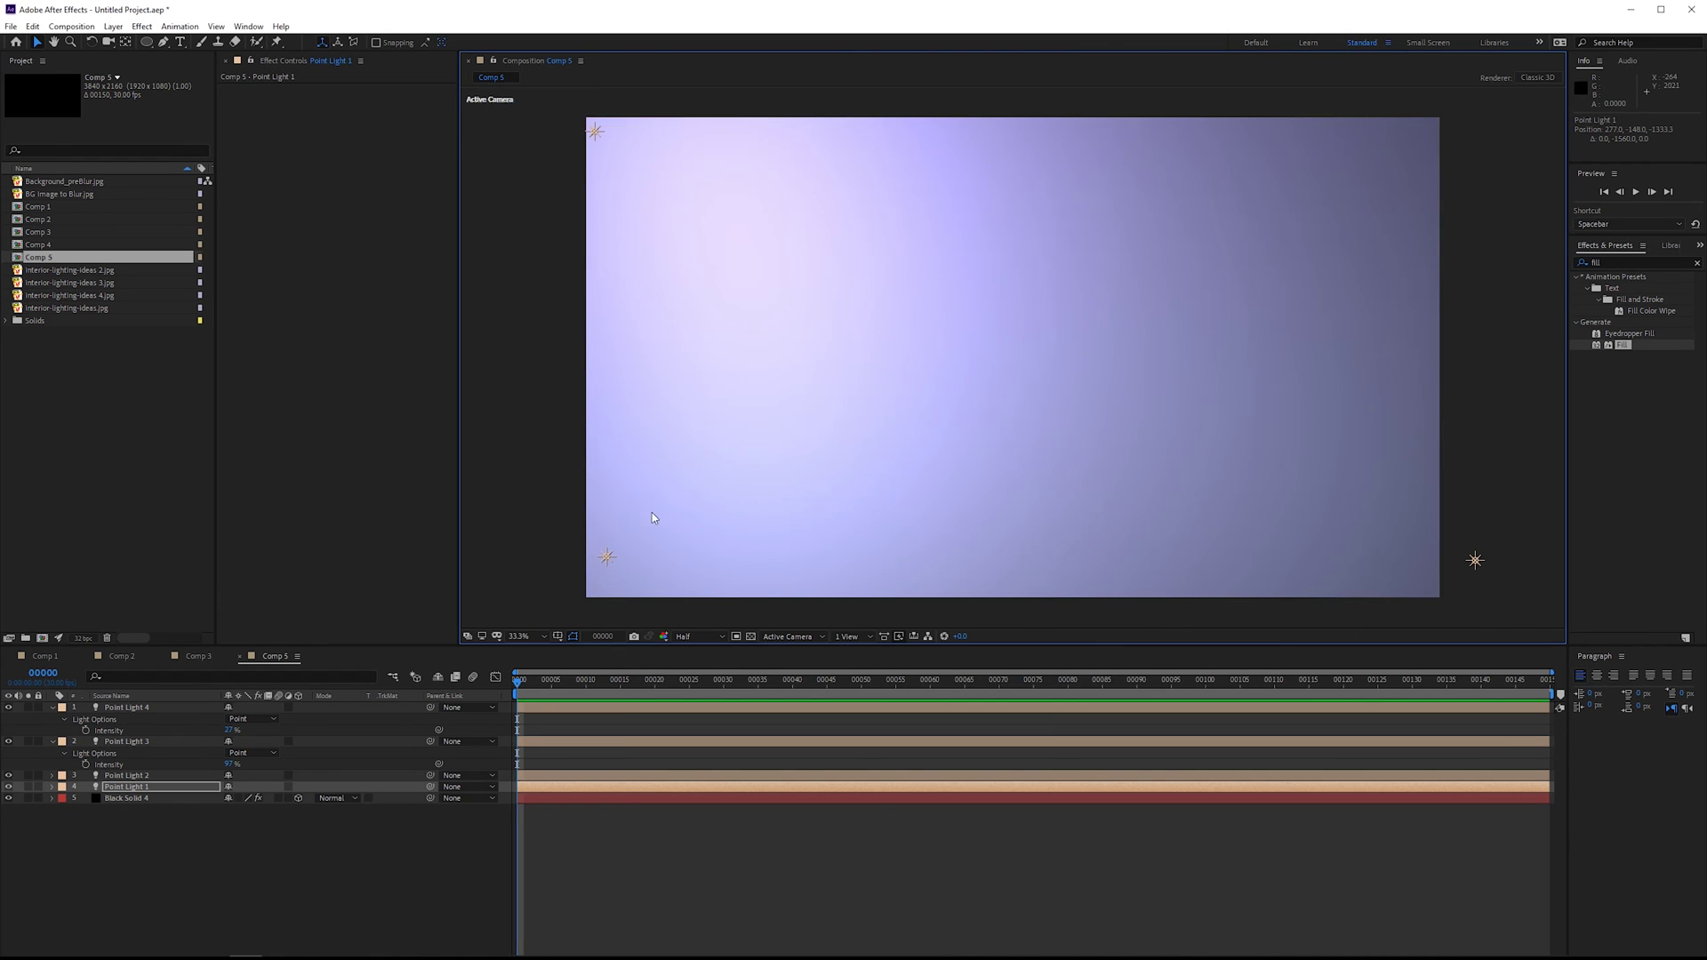
# Try moving Point Light 4 into the comp, undo it, then slide Point Light 3 horizontally
pyautogui.click(1475, 560)
pyautogui.moveTo(1503, 565); pyautogui.dragTo(697, 583)
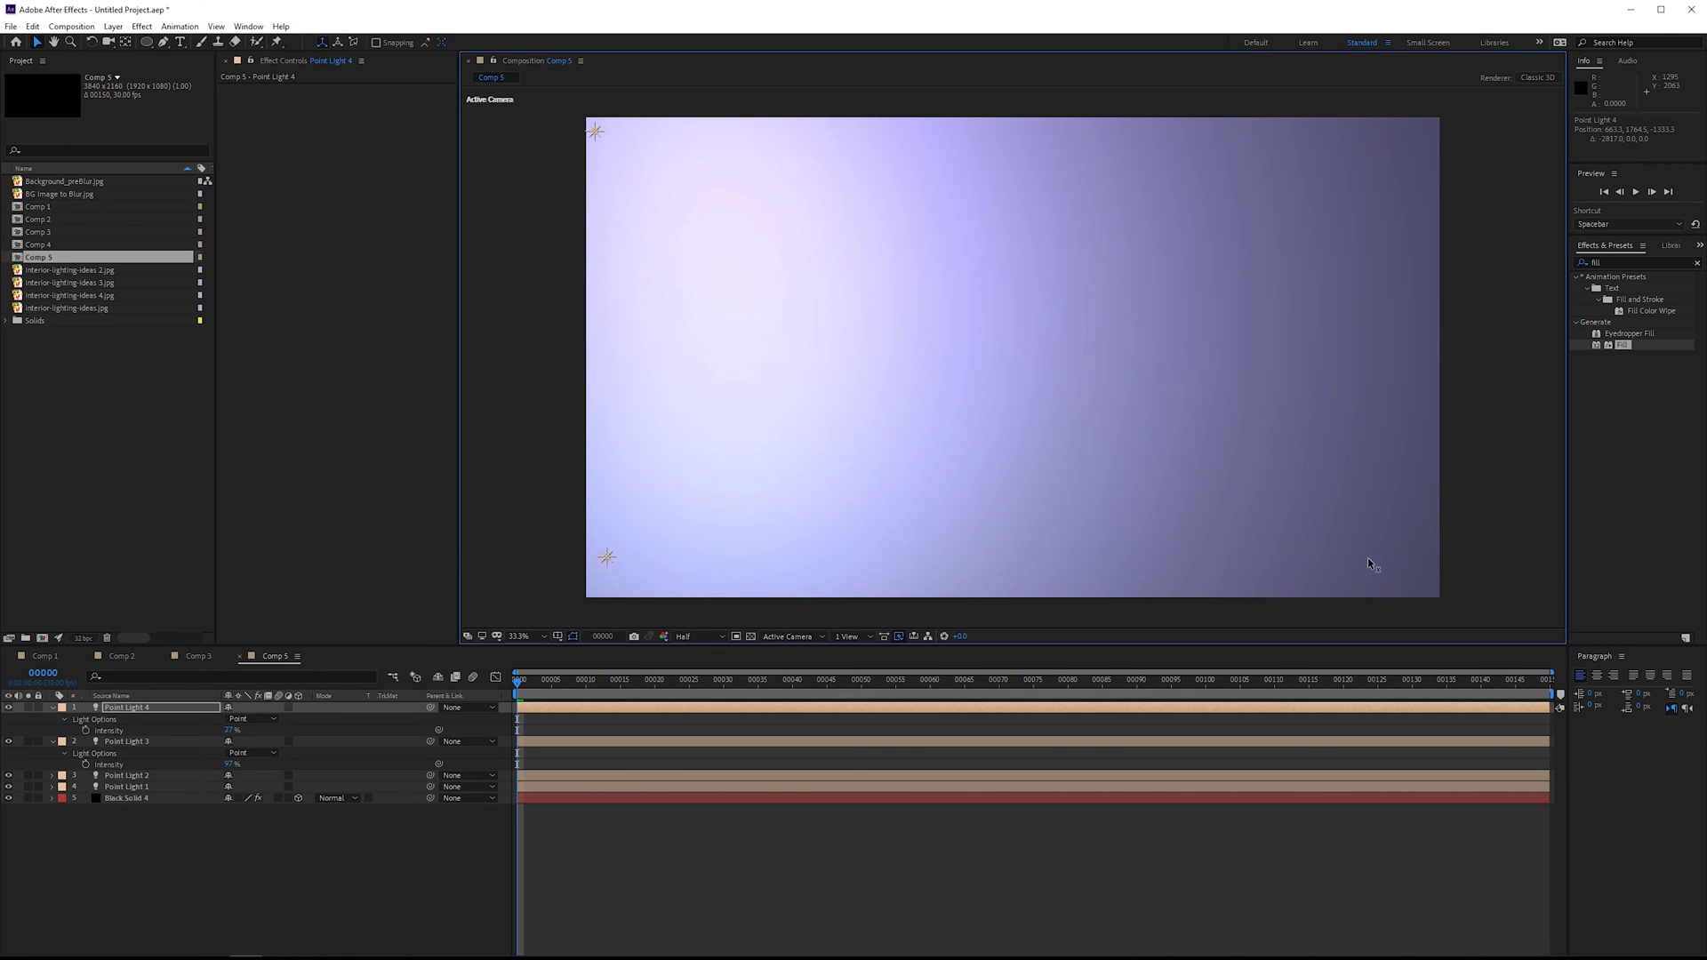
pyautogui.hotkey('ctrl', 'z')
pyautogui.click(593, 133)
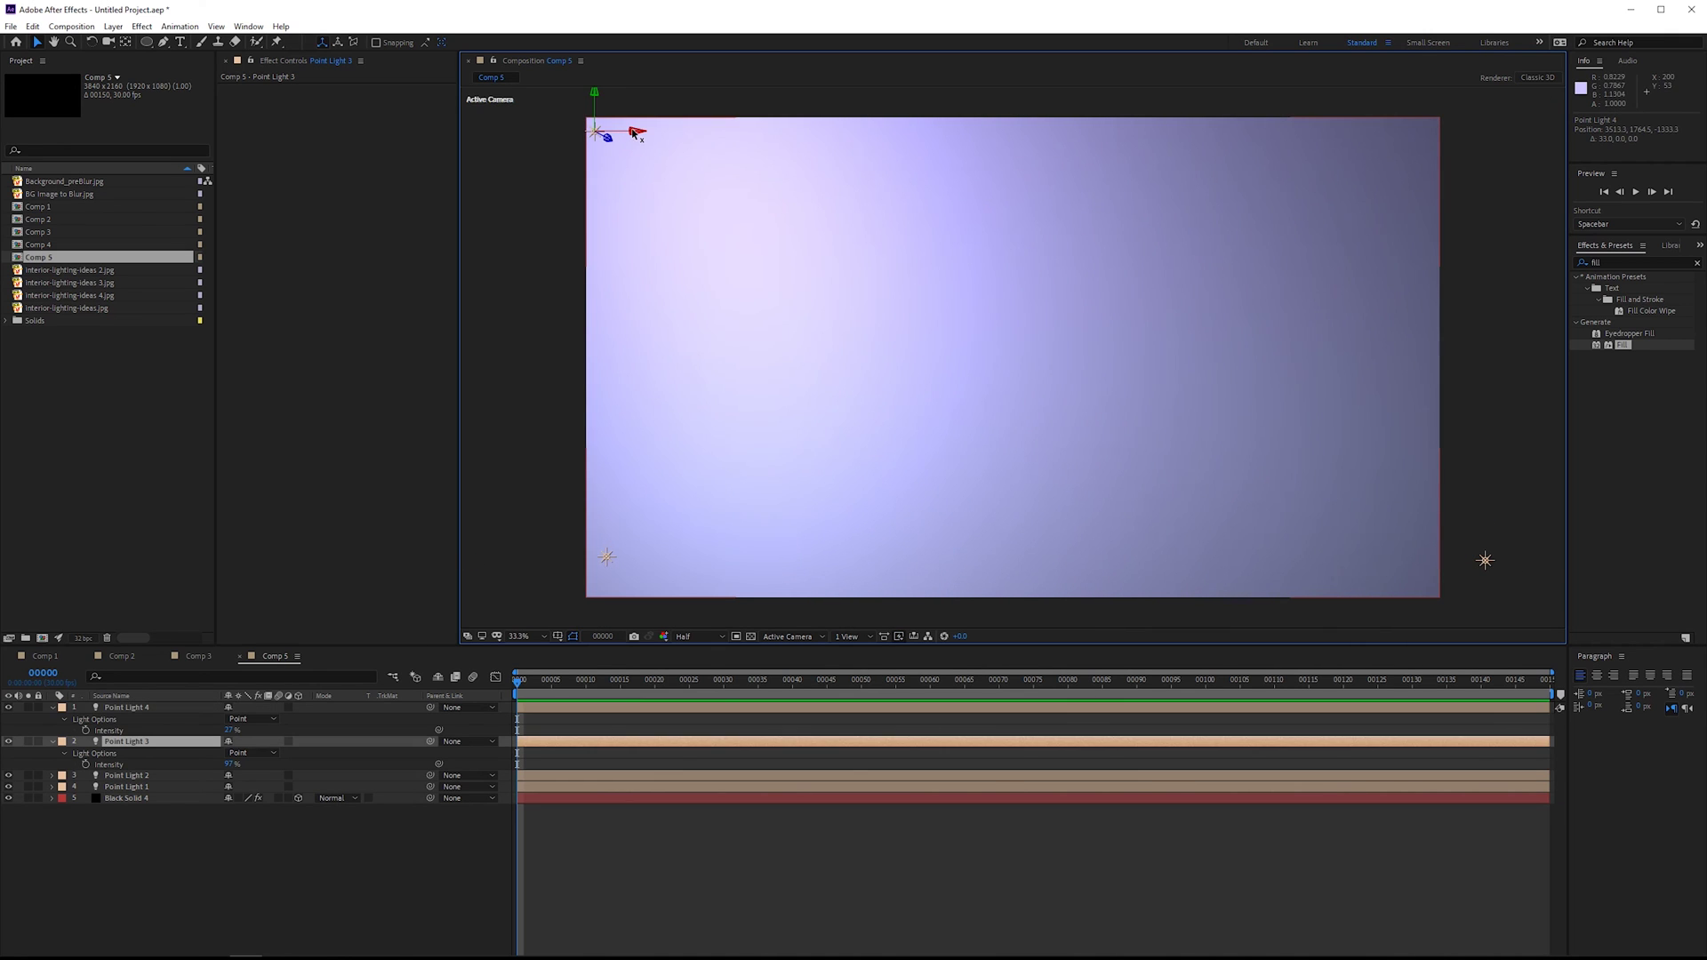
pyautogui.moveTo(665, 135); pyautogui.dragTo(1257, 224)
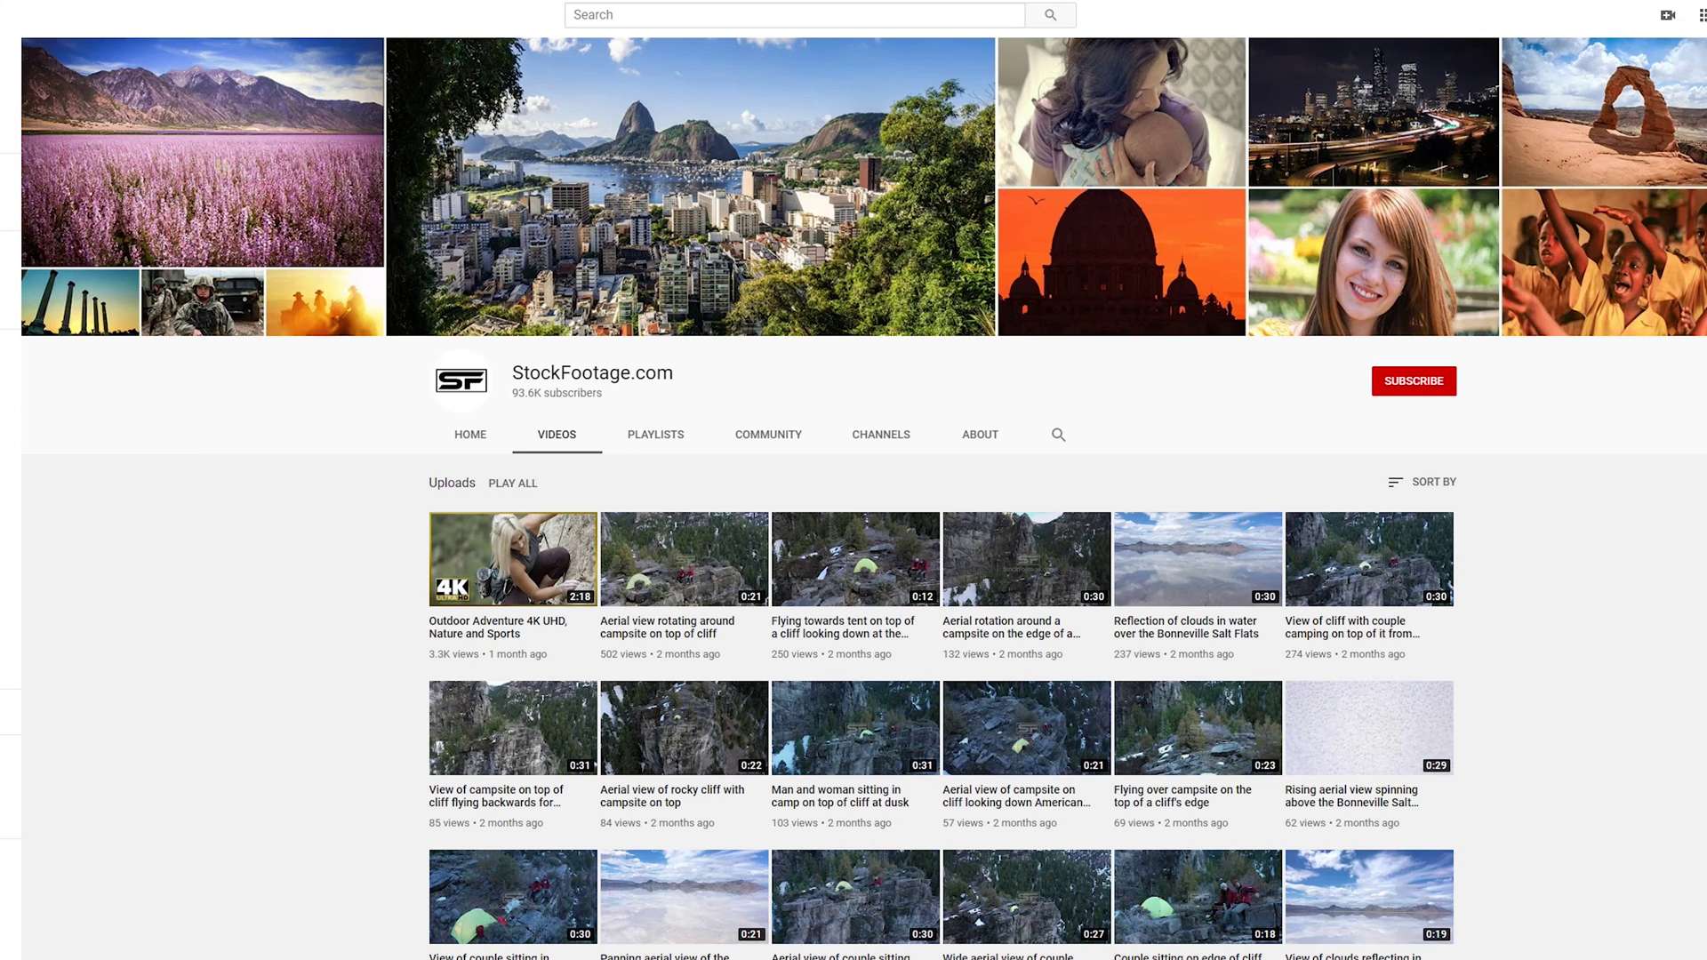
# Browse the StockFootage.com, Videvo and digitalmeals channel uploads for free particle footage
pyautogui.scroll(-8, 854, 498)
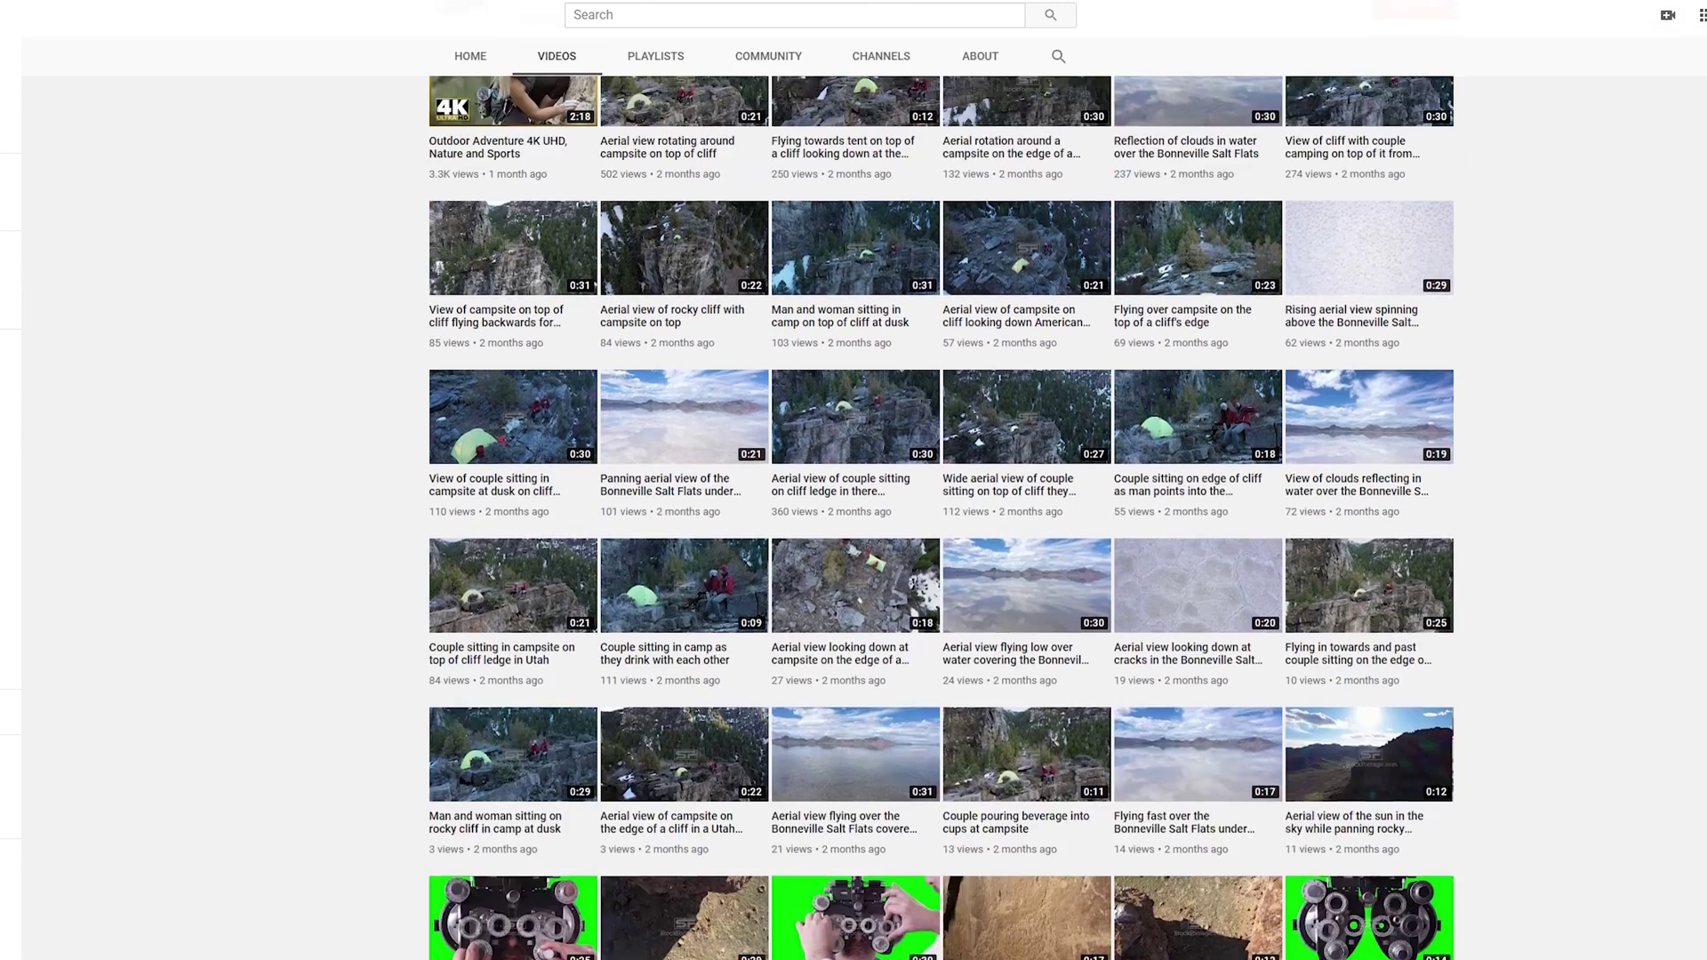
pyautogui.scroll(-4, 942, 513)
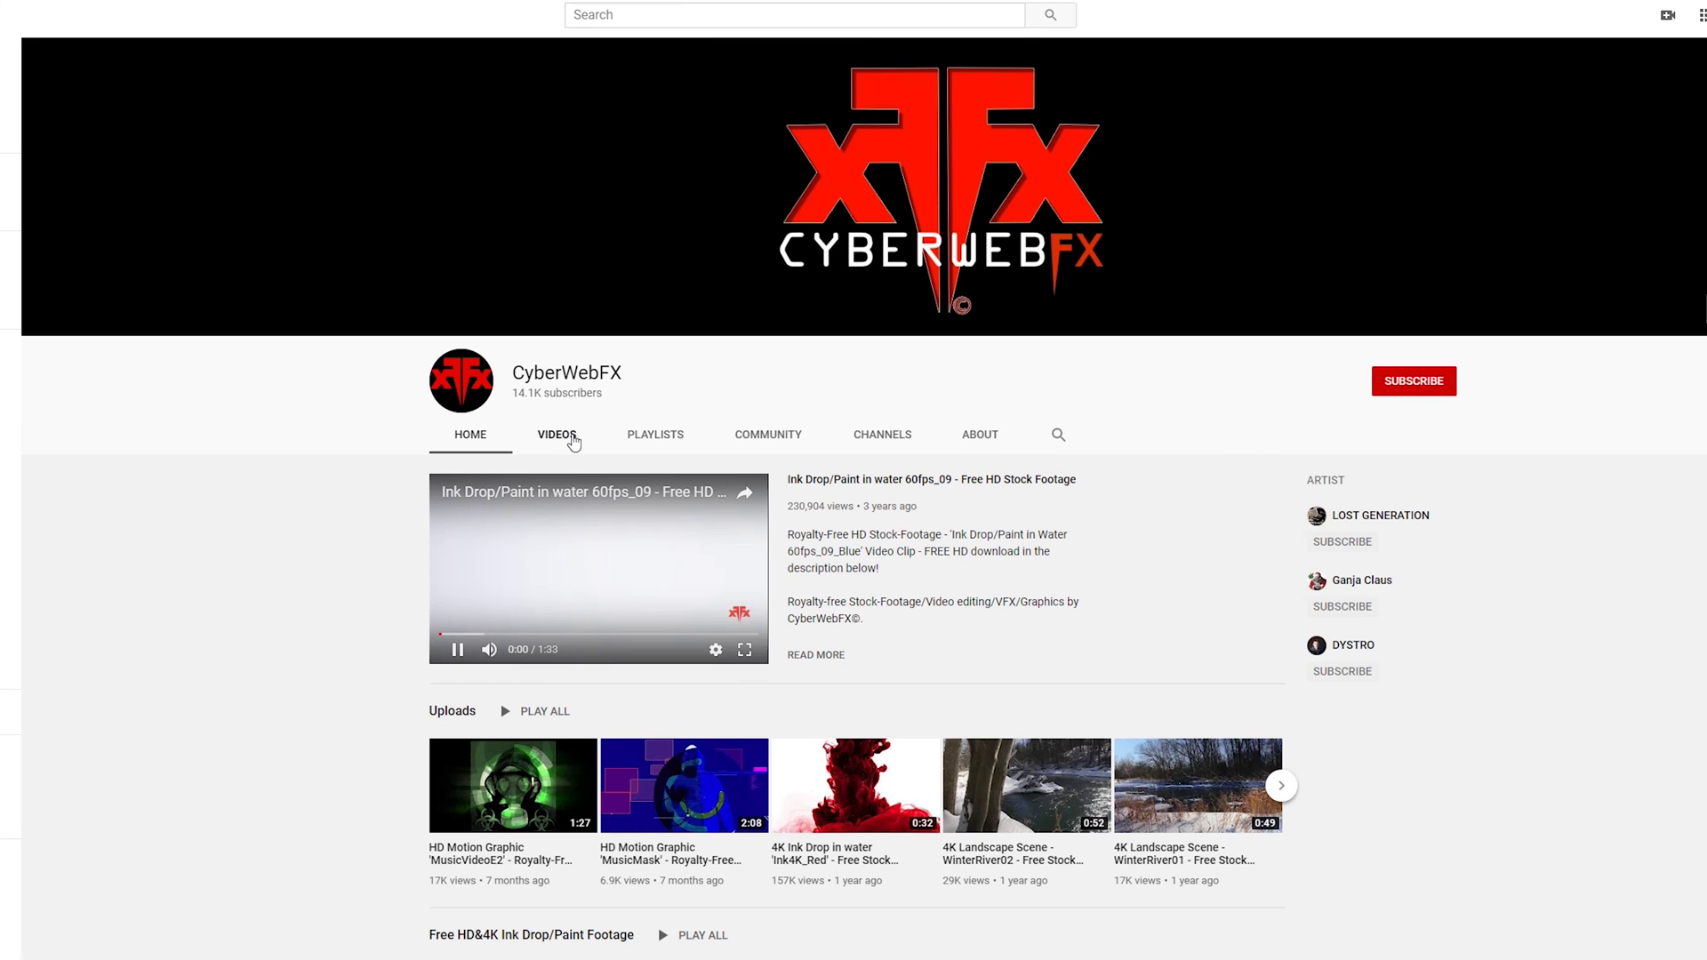
pyautogui.click(562, 434)
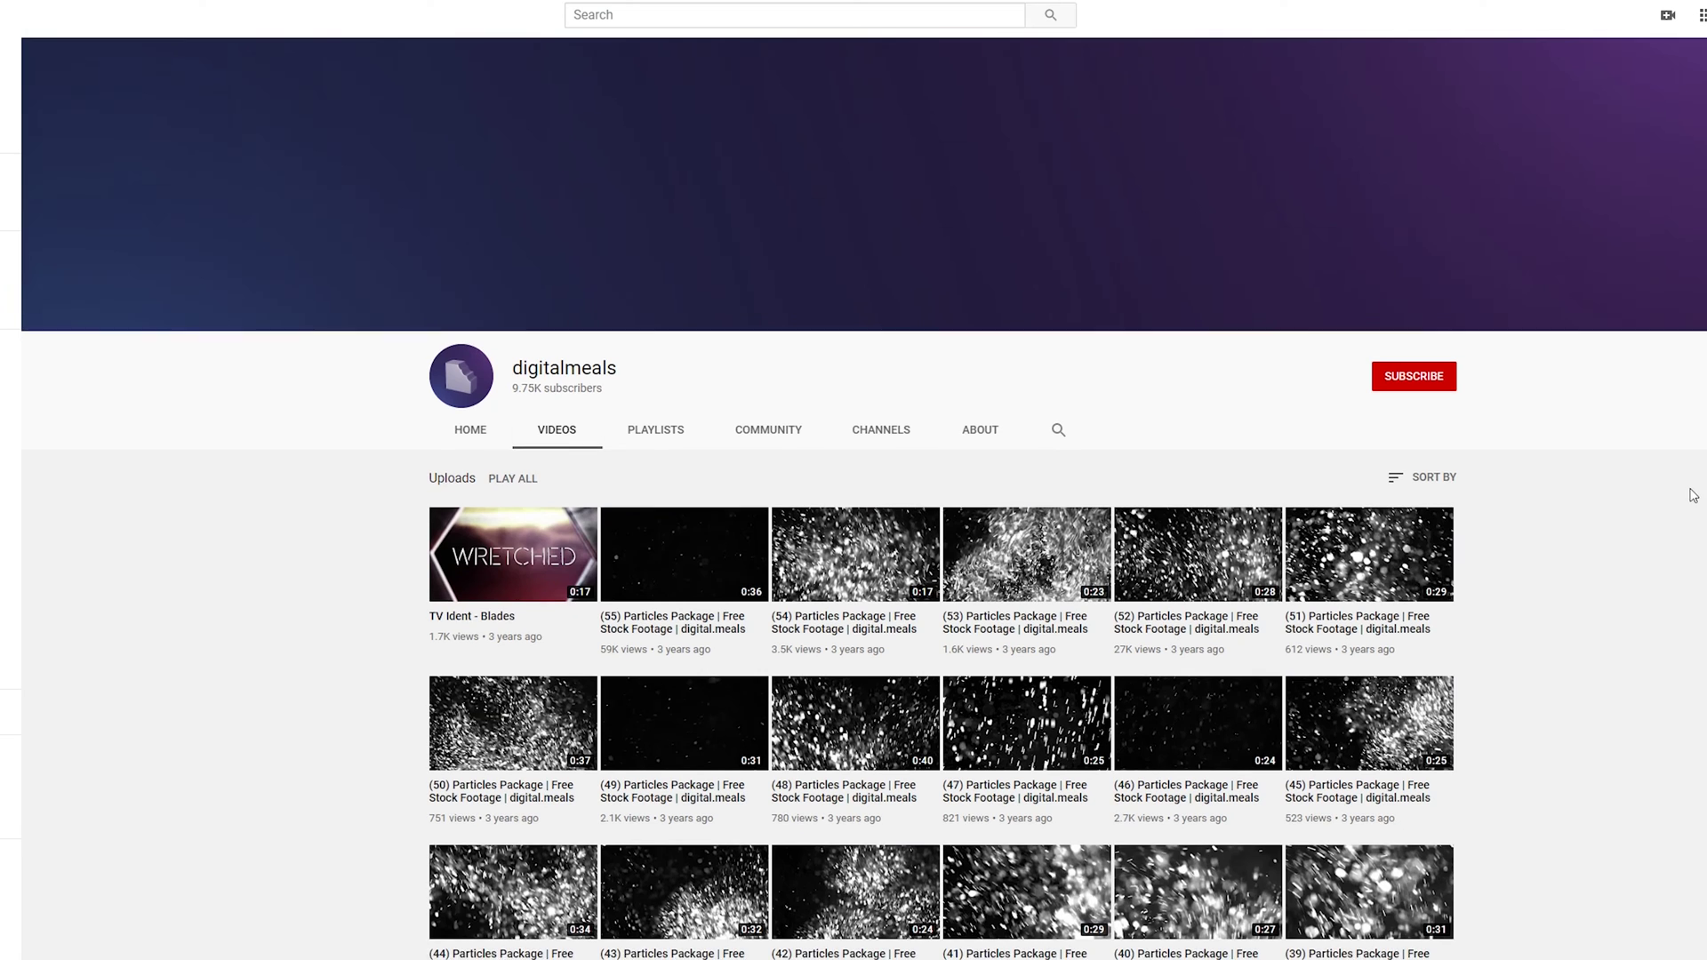
pyautogui.scroll(-15, 1687, 384)
pyautogui.scroll(-5, 1691, 522)
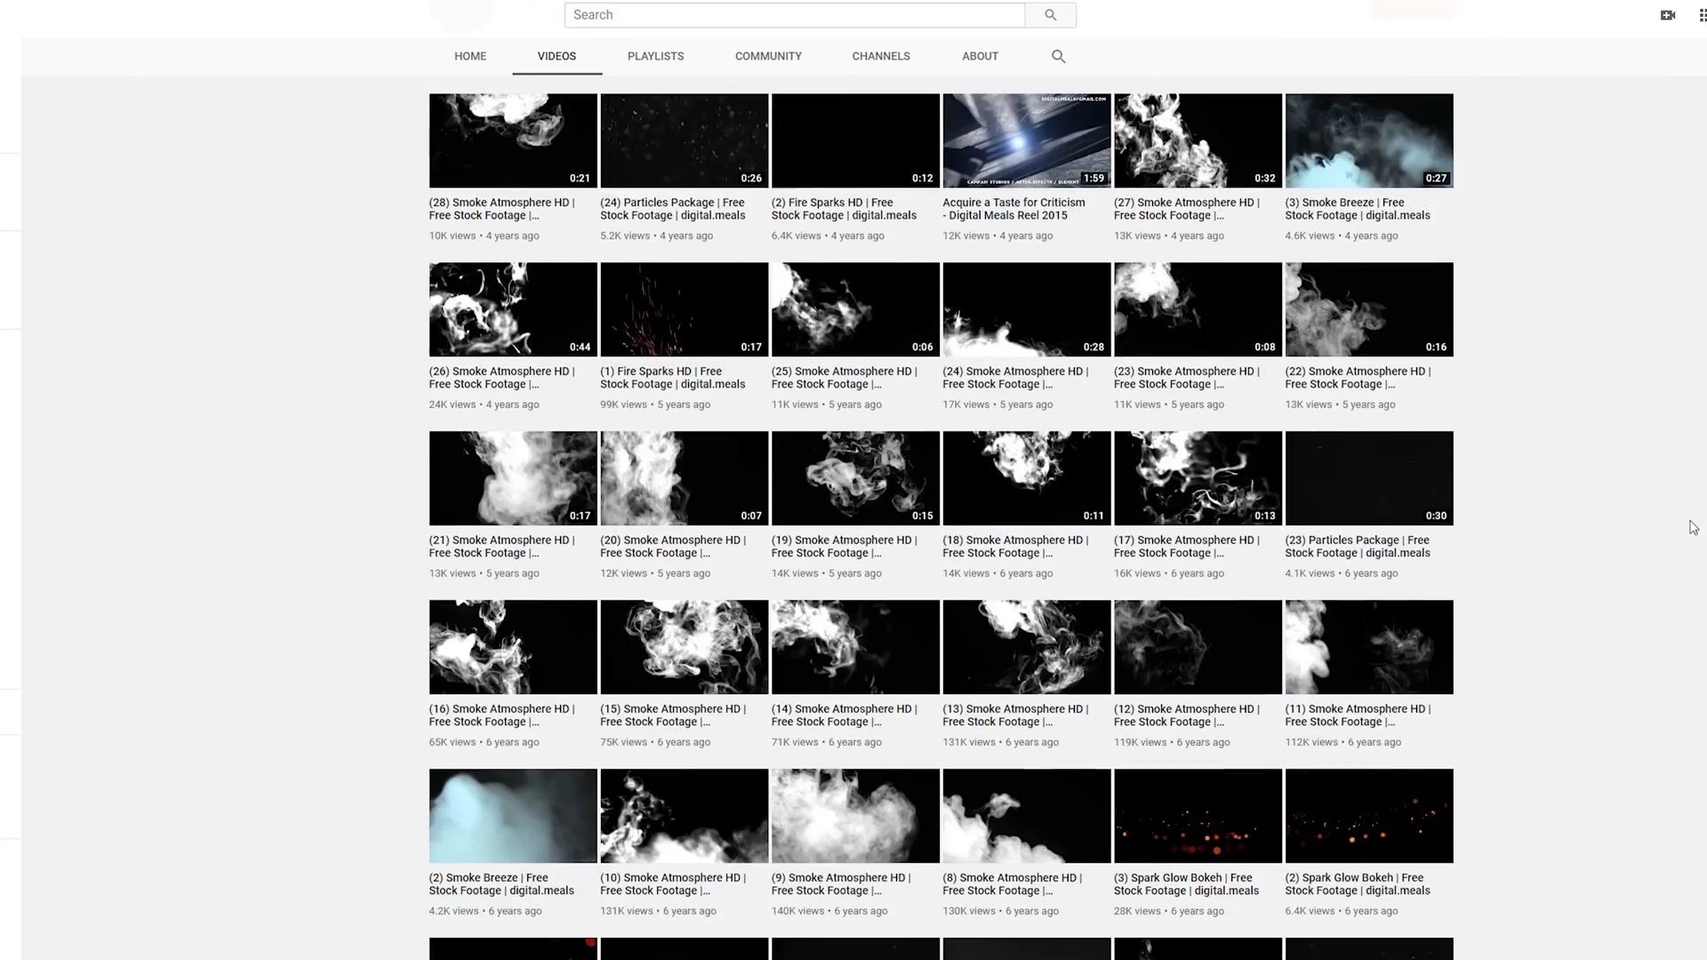
pyautogui.scroll(12, 1692, 426)
pyautogui.scroll(6, 1692, 426)
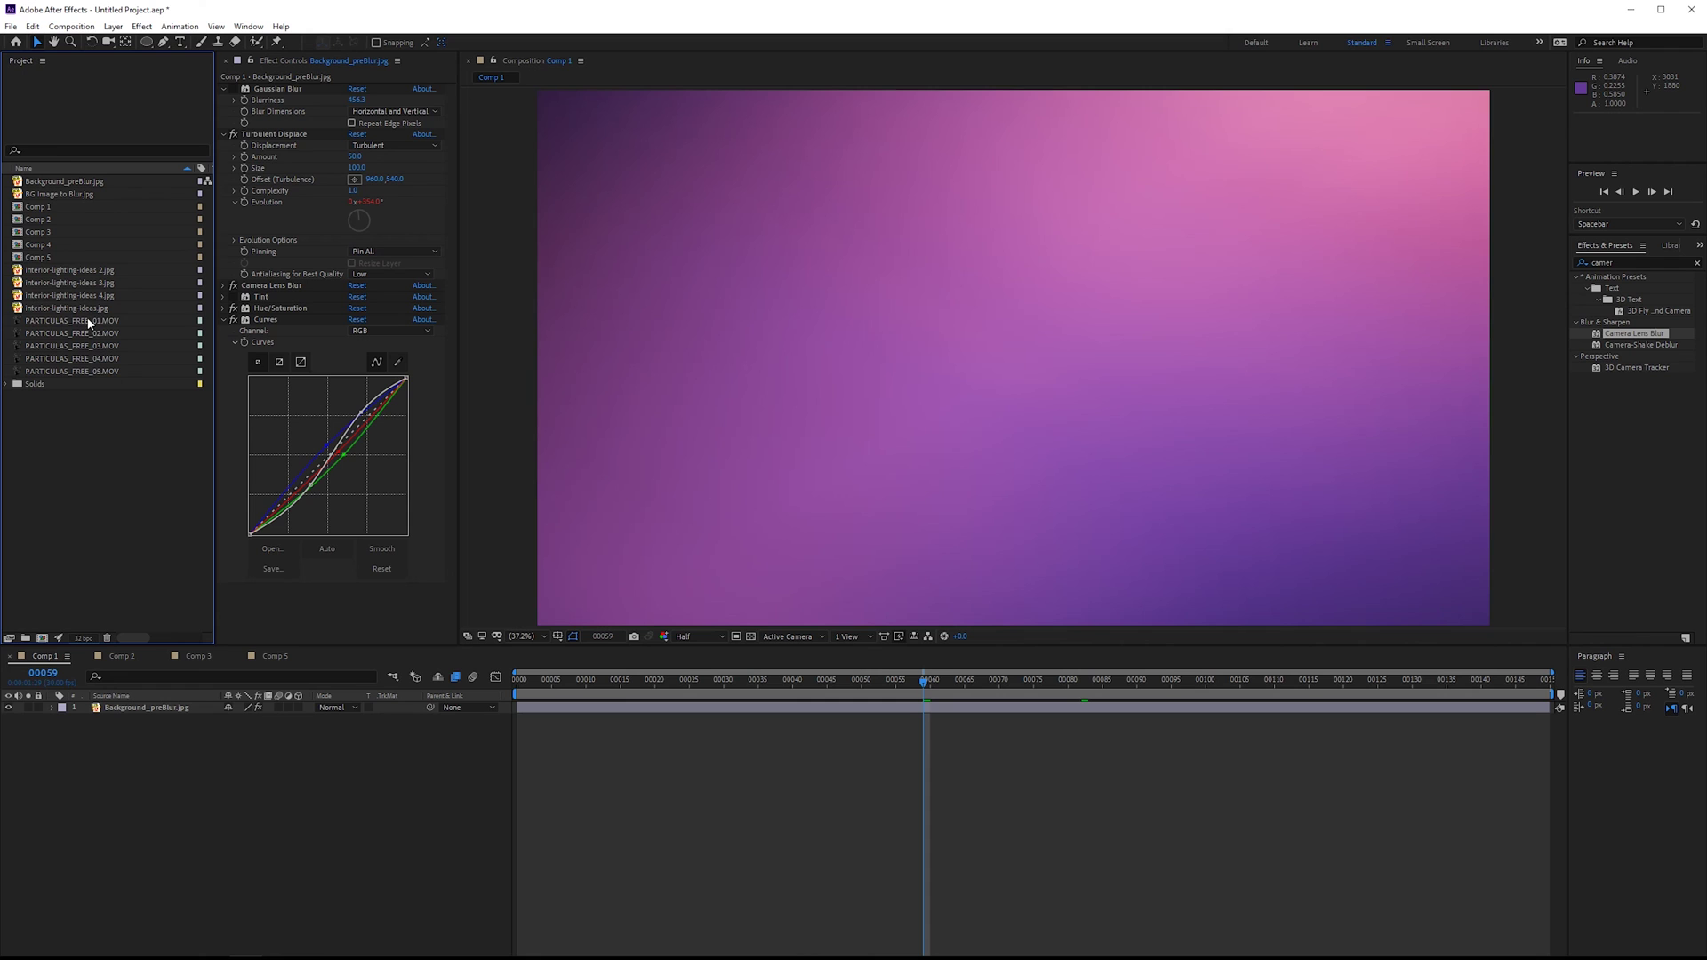
# Preview PARTICULAS_FREE_01.MOV, then PARTICULAS_FREE_02.MOV, in the Footage viewer, rewinding to an early frame
pyautogui.doubleClick(88, 322)
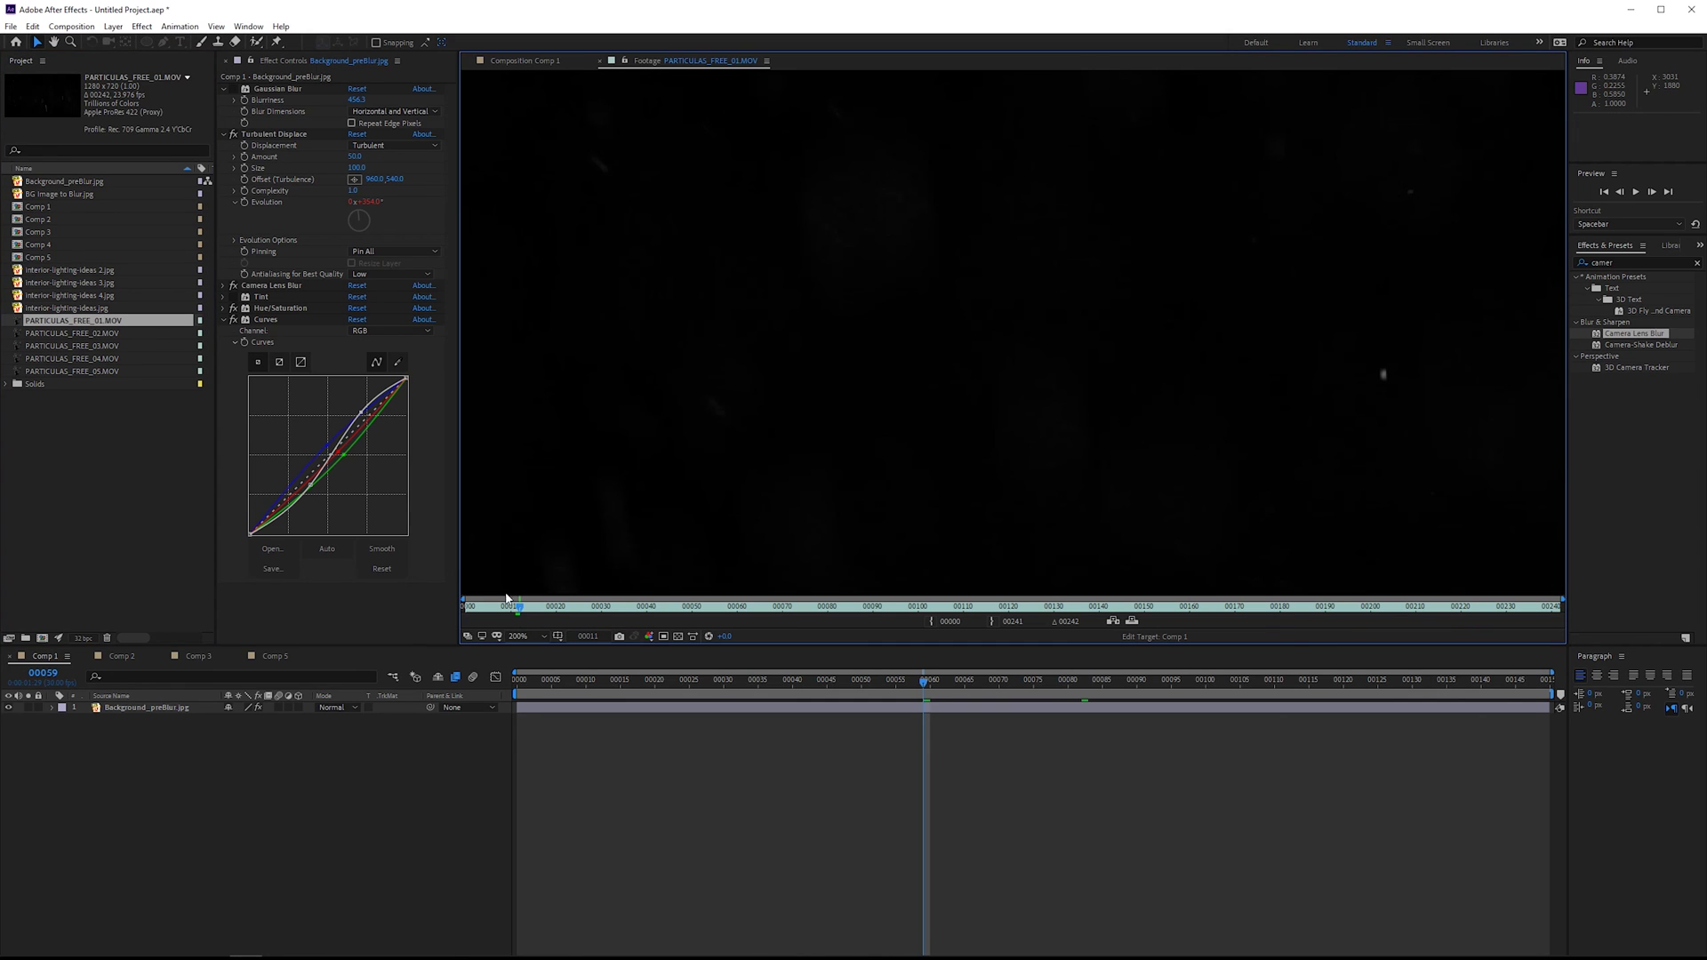
pyautogui.scroll(-2, 861, 526)
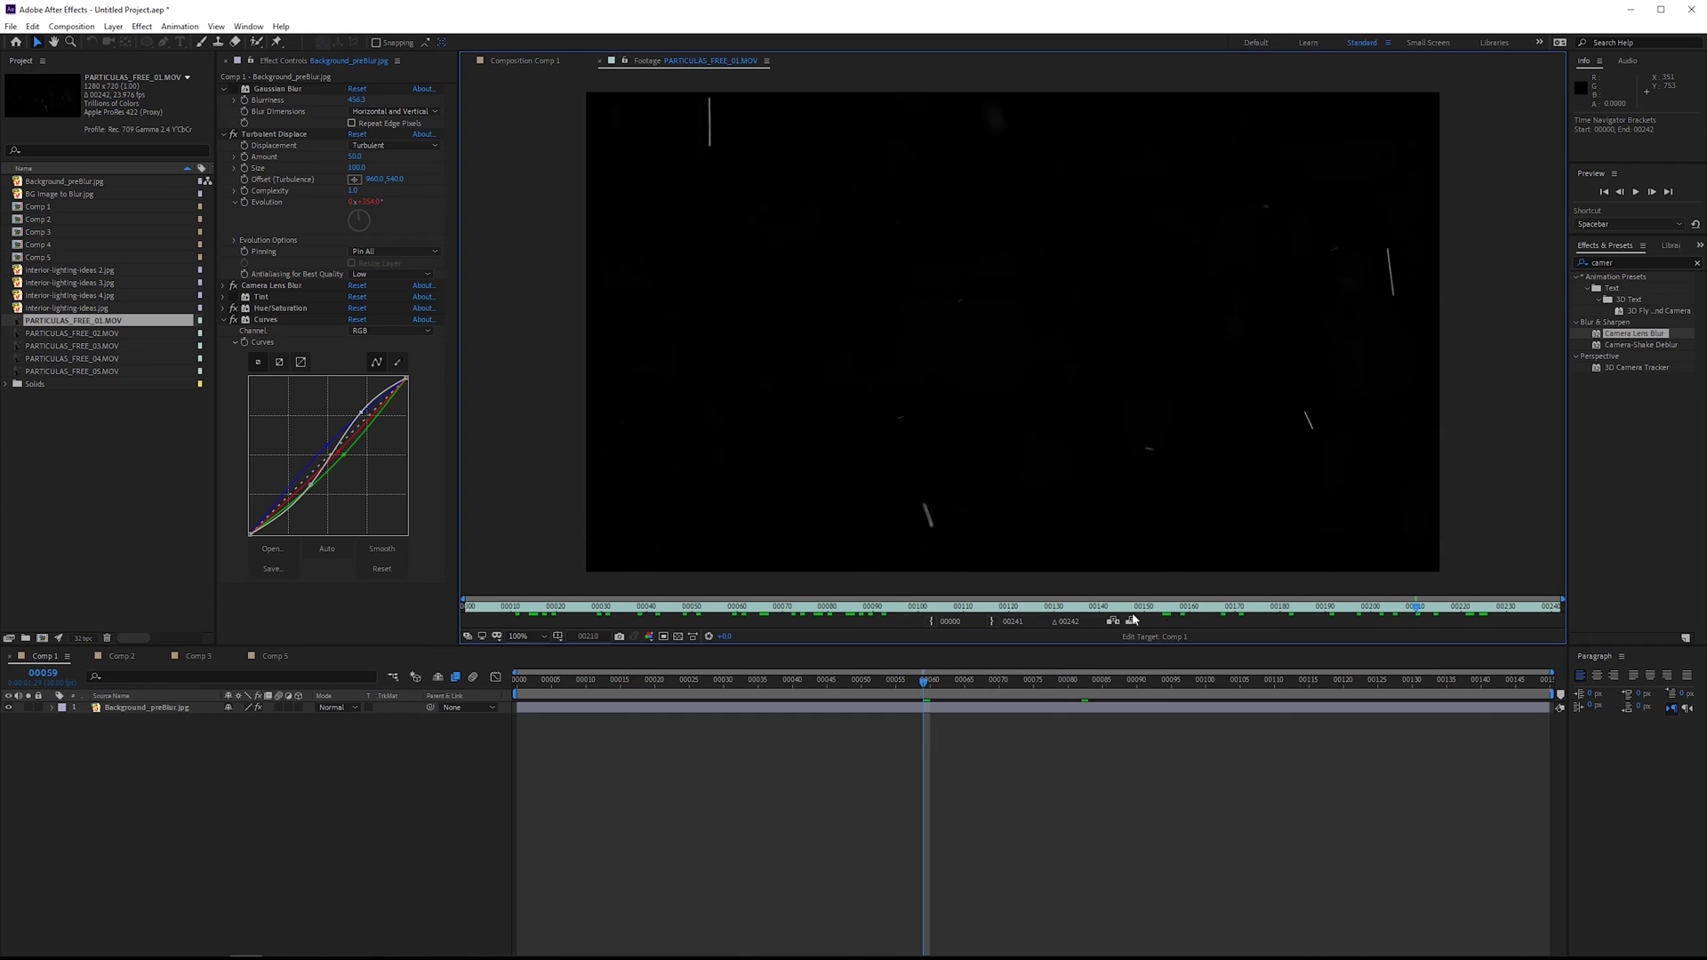
pyautogui.doubleClick(117, 334)
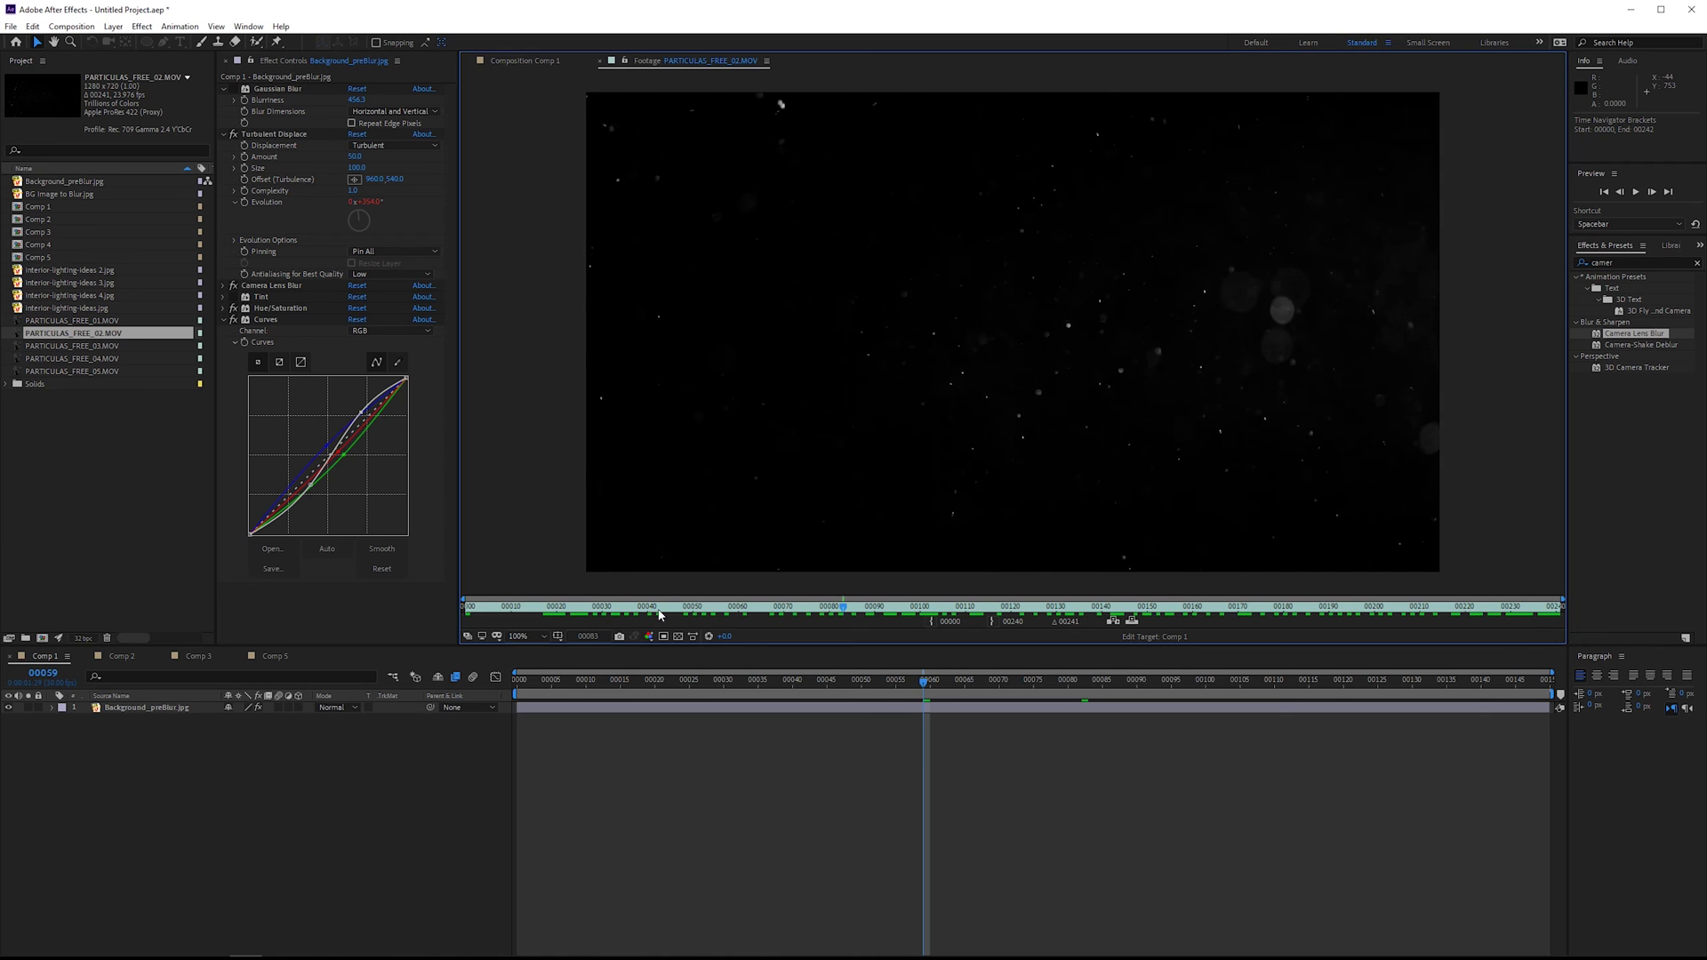
pyautogui.moveTo(1173, 617); pyautogui.dragTo(517, 616)
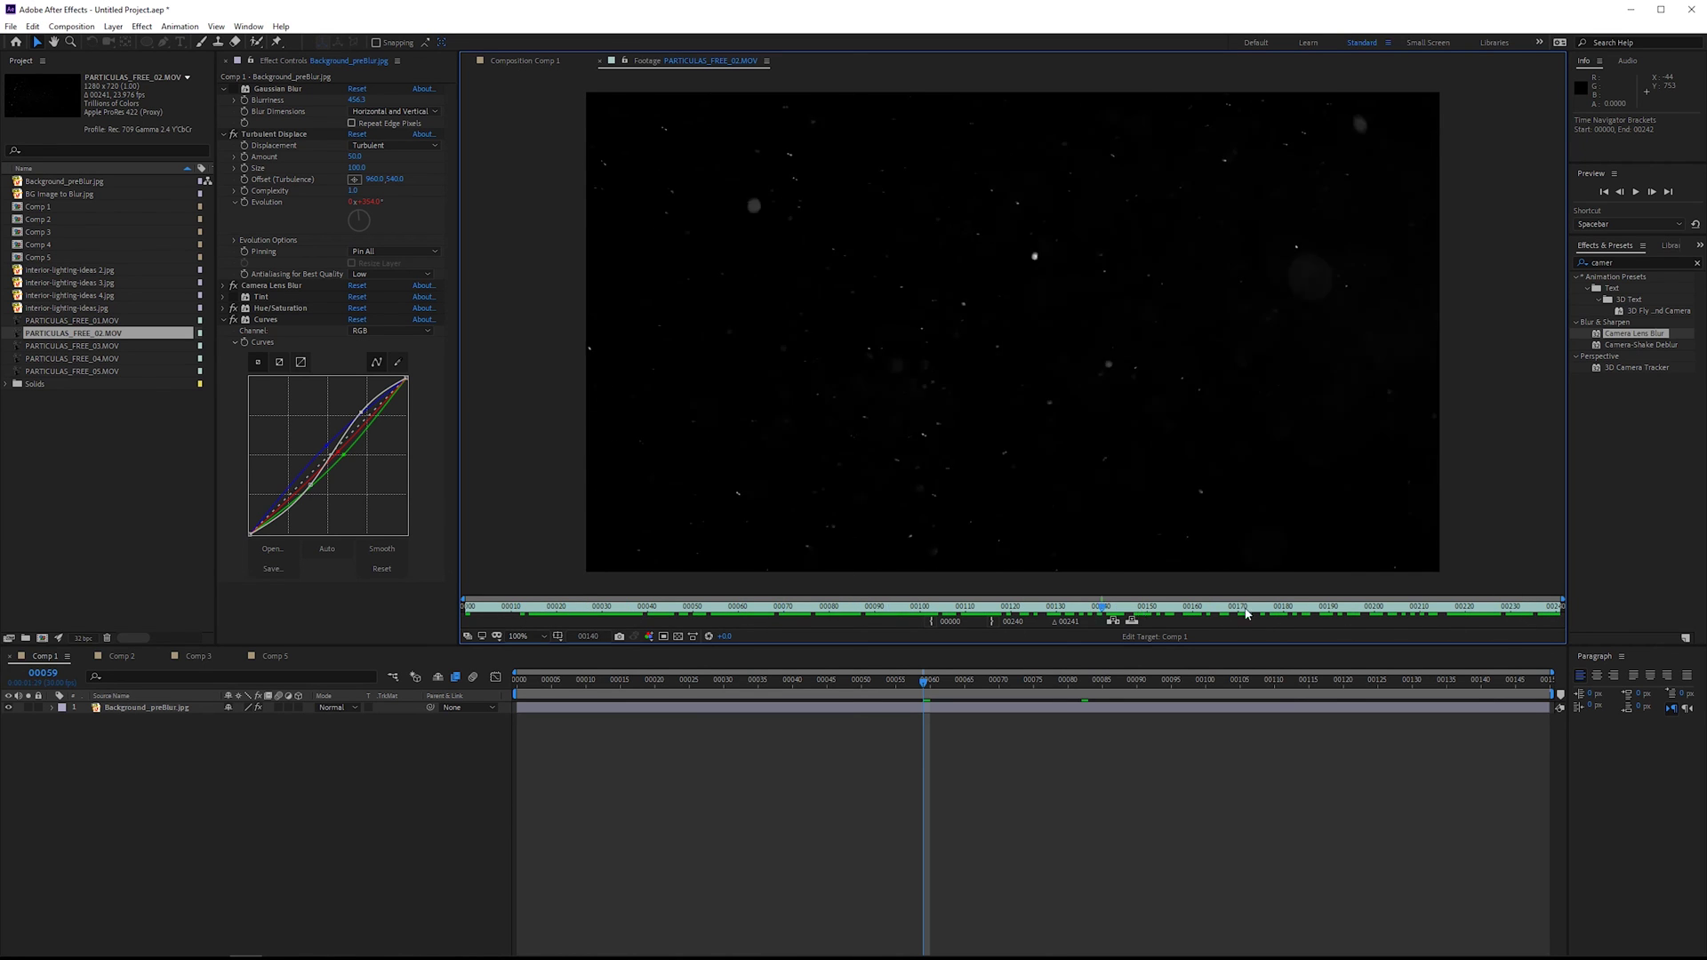
# Add PARTICULAS_FREE_02.MOV to Comp 1 as a layer and reveal its Scale property
pyautogui.click(573, 62)
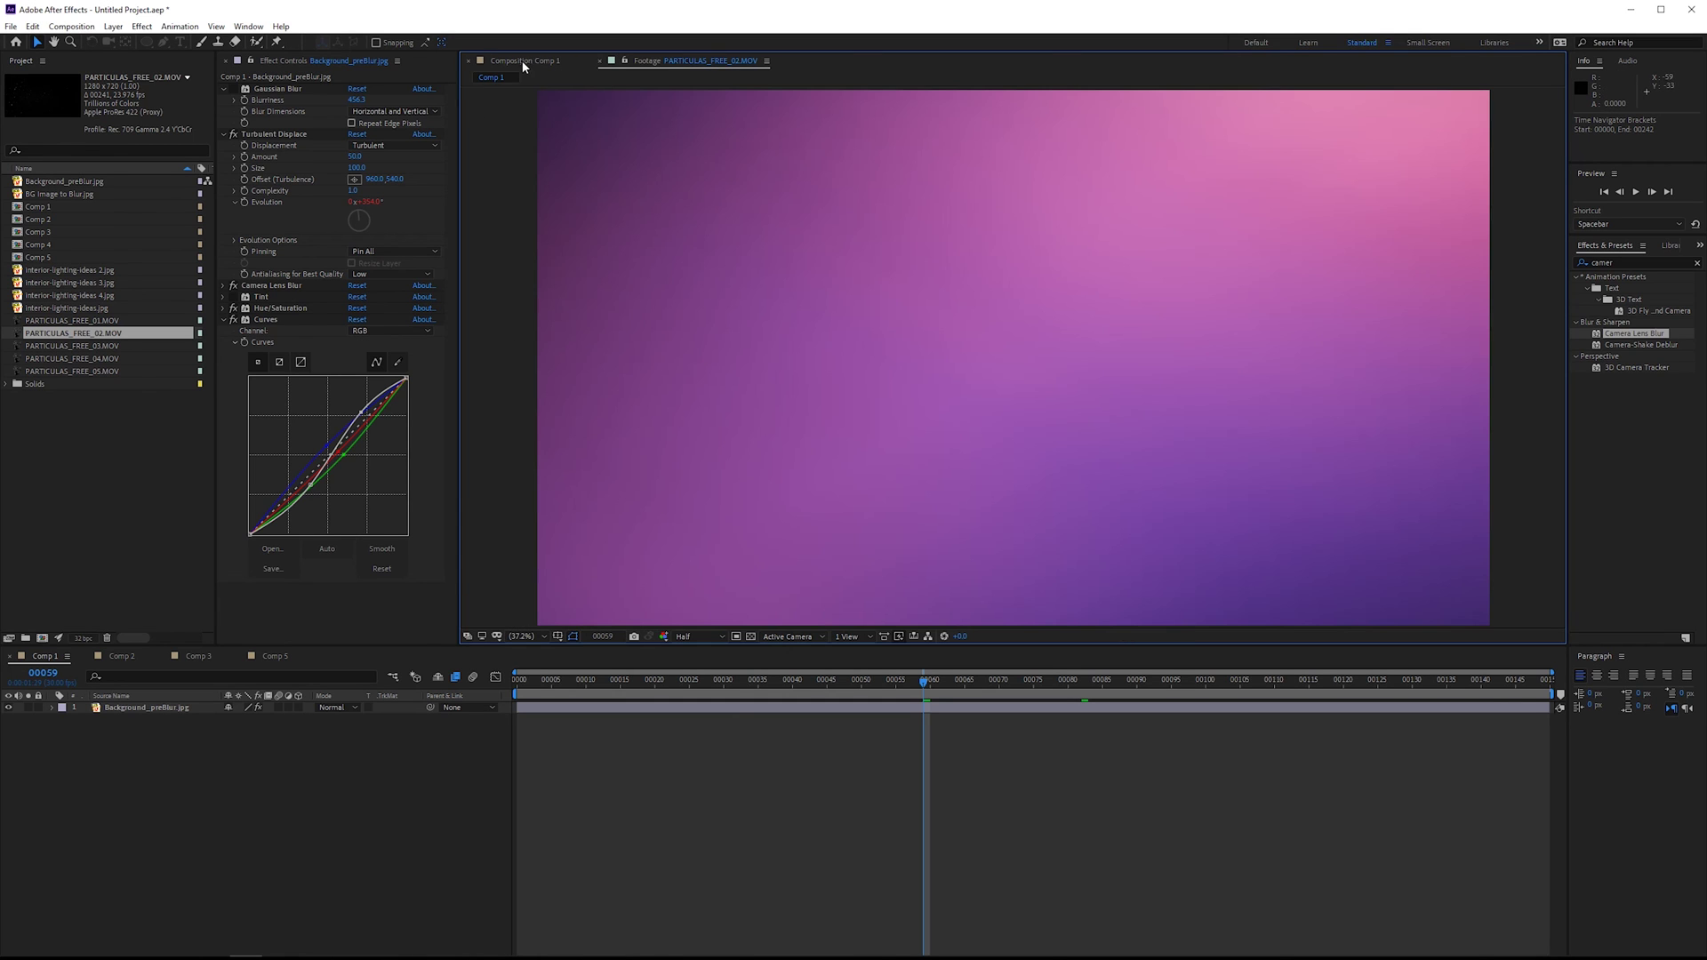
pyautogui.moveTo(56, 334); pyautogui.dragTo(399, 715)
pyautogui.press('s')
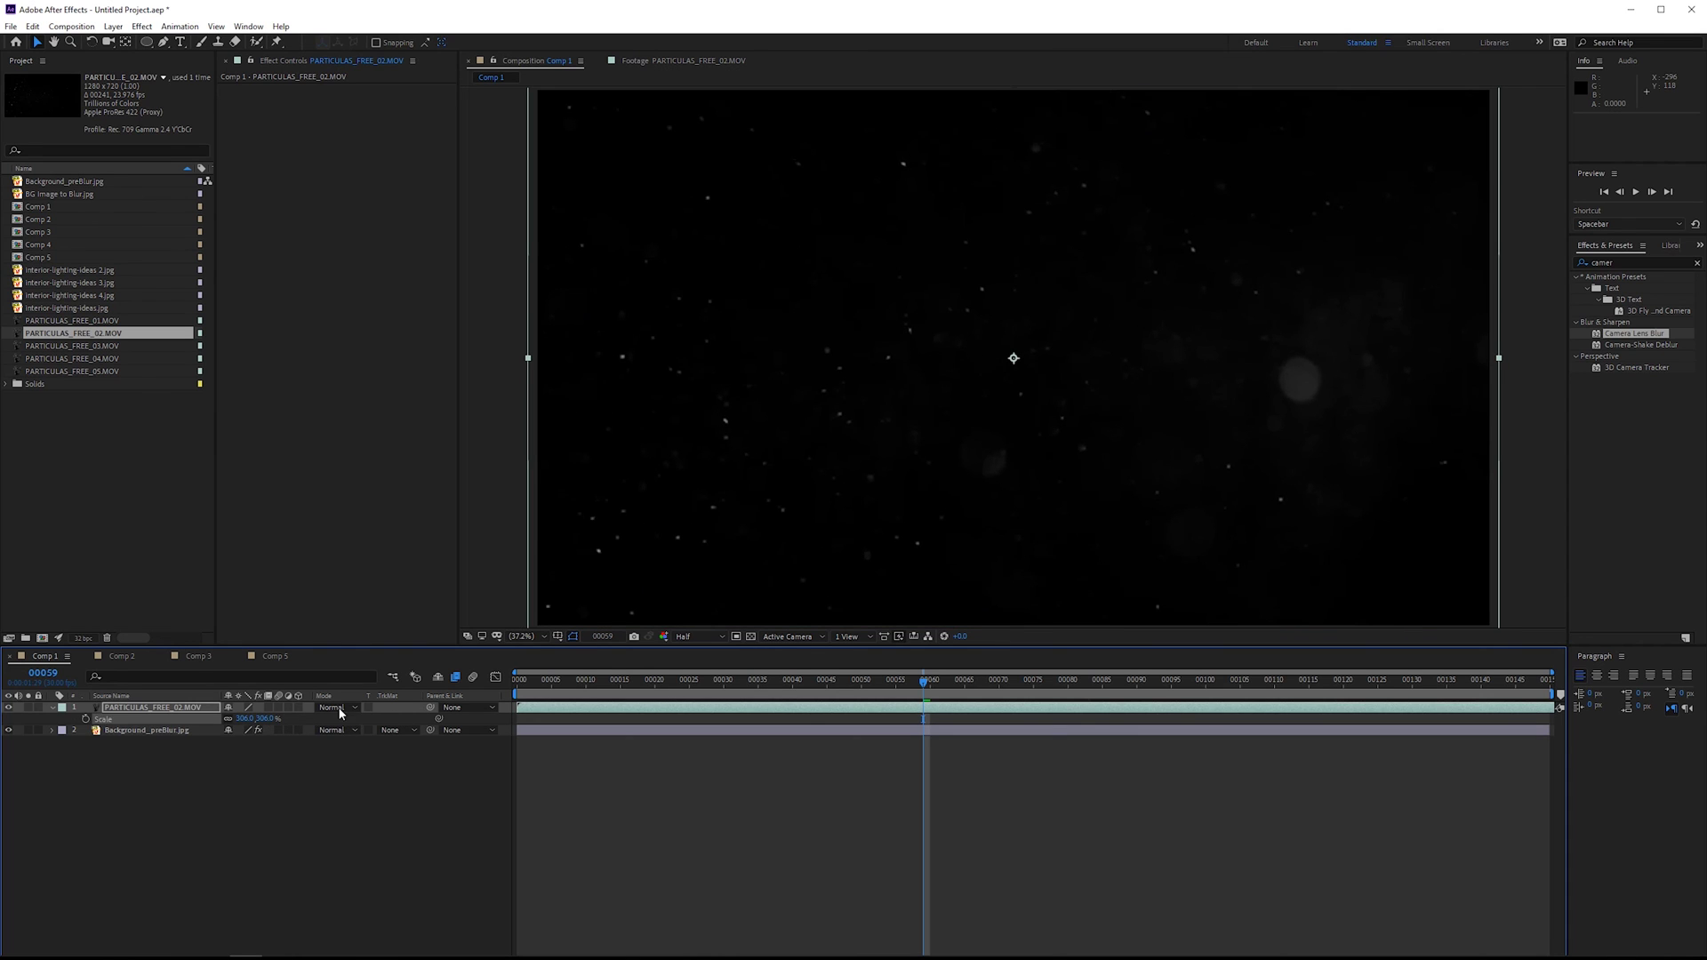
# Set the particle layer's blending mode to Add after trying Screen, and preview the result
pyautogui.click(338, 708)
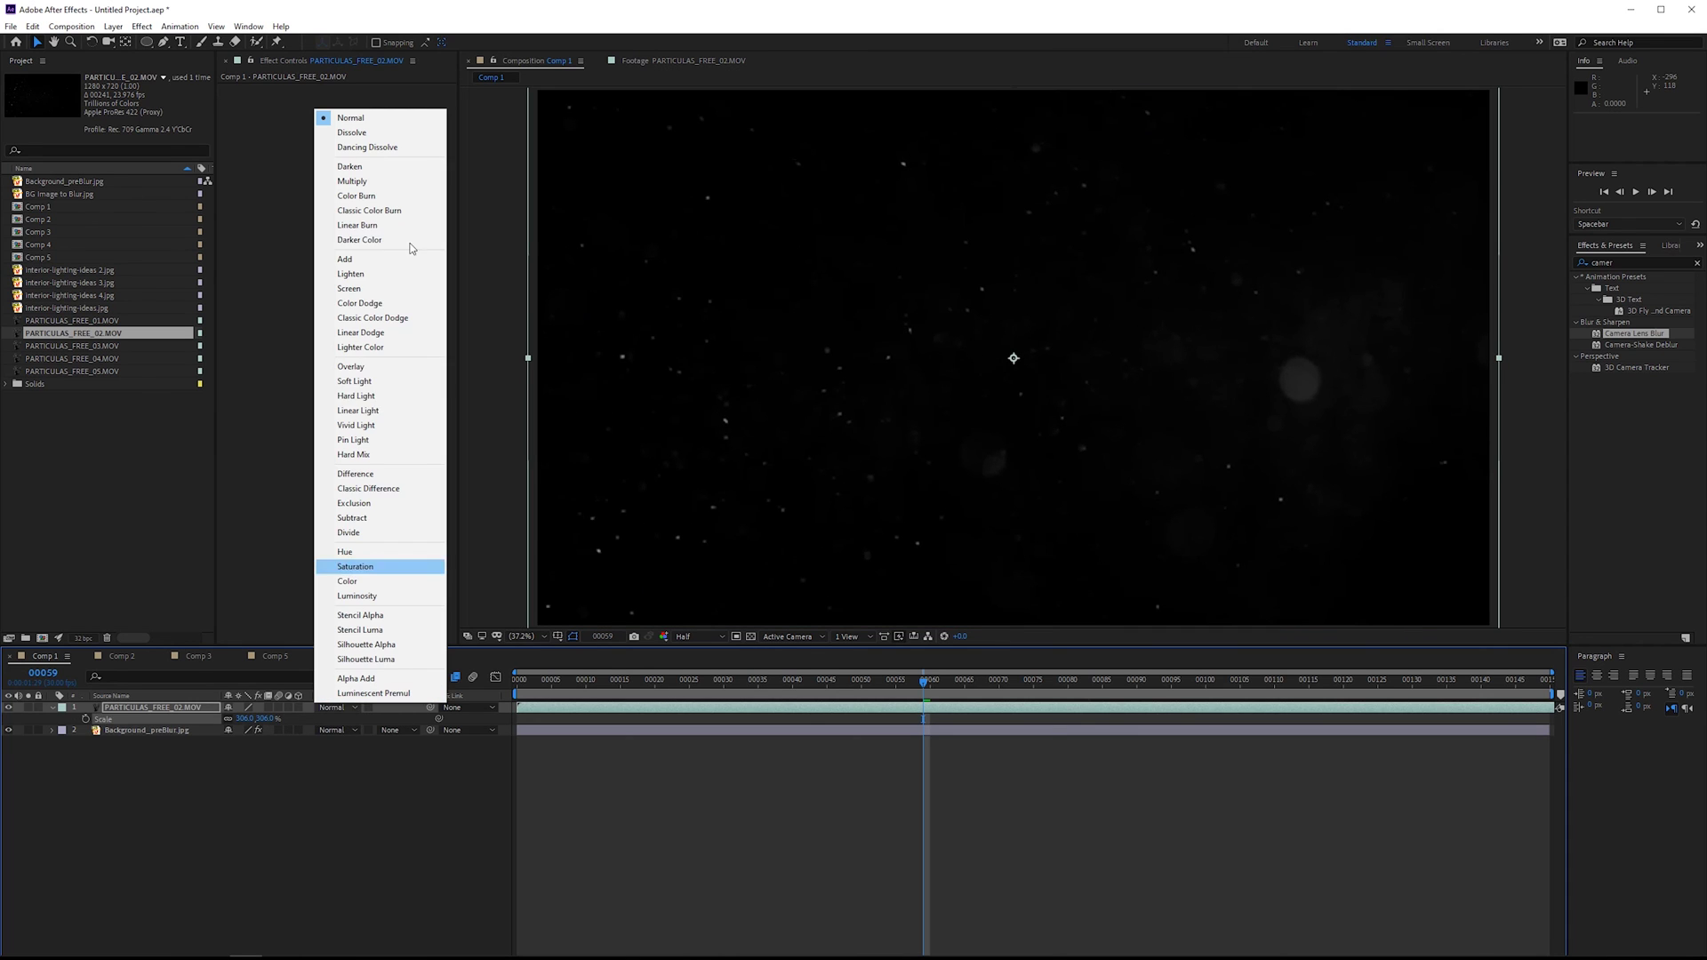
pyautogui.click(351, 259)
pyautogui.click(351, 711)
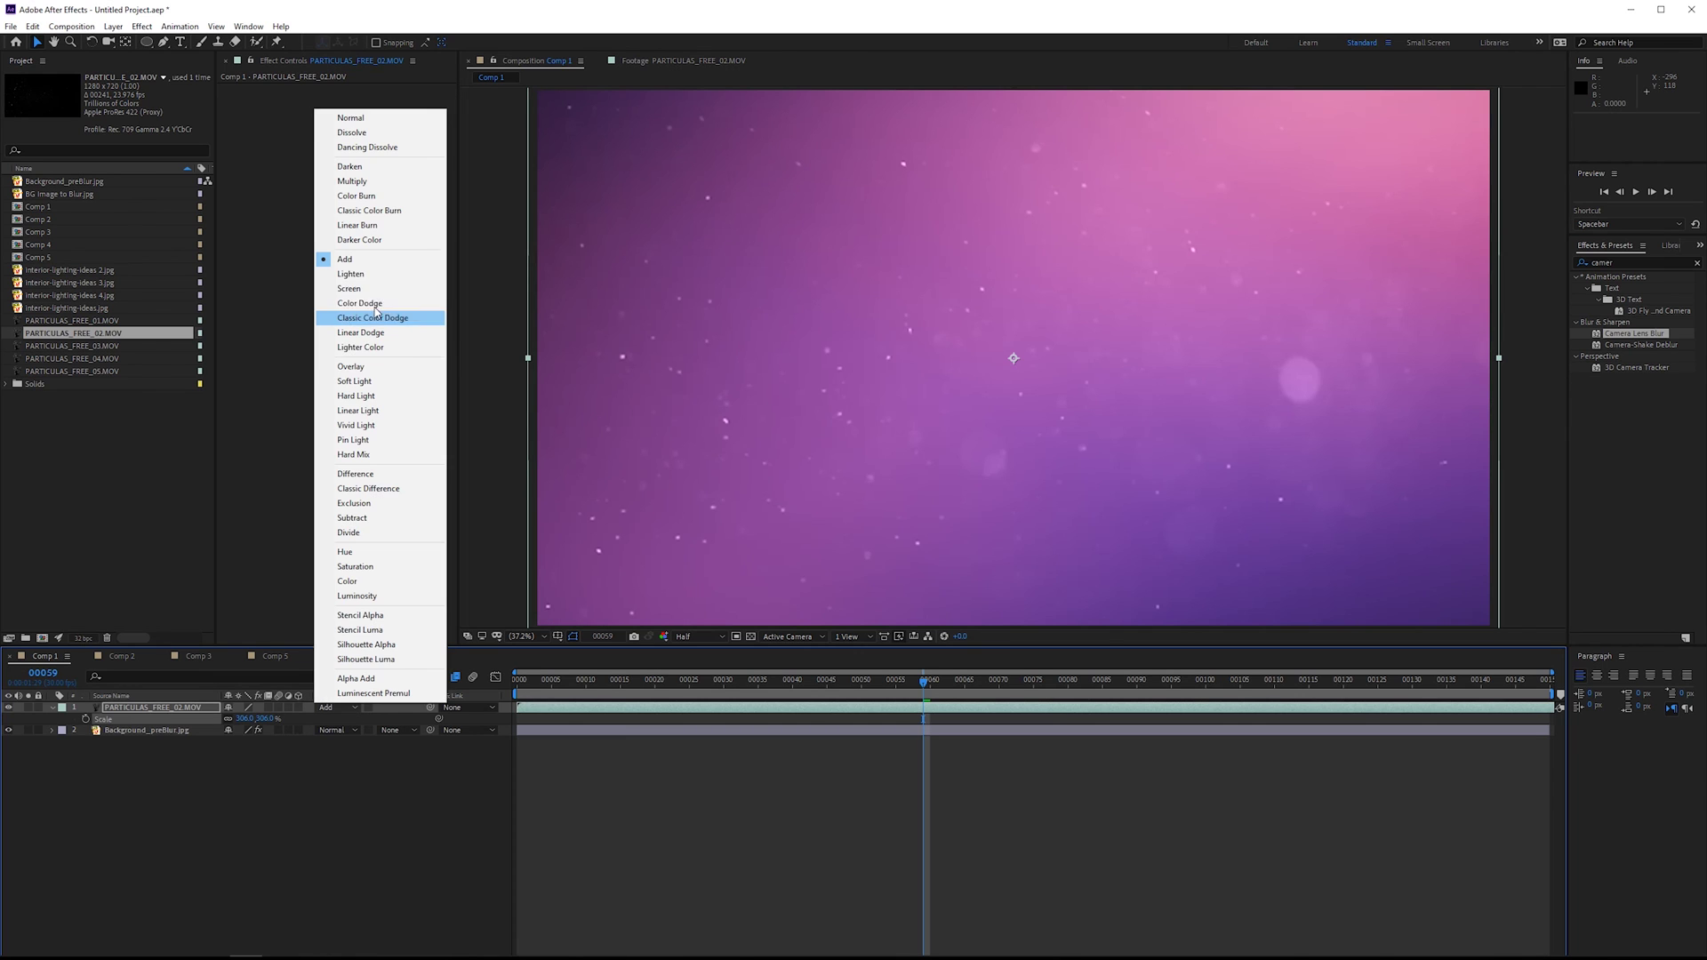
pyautogui.click(381, 290)
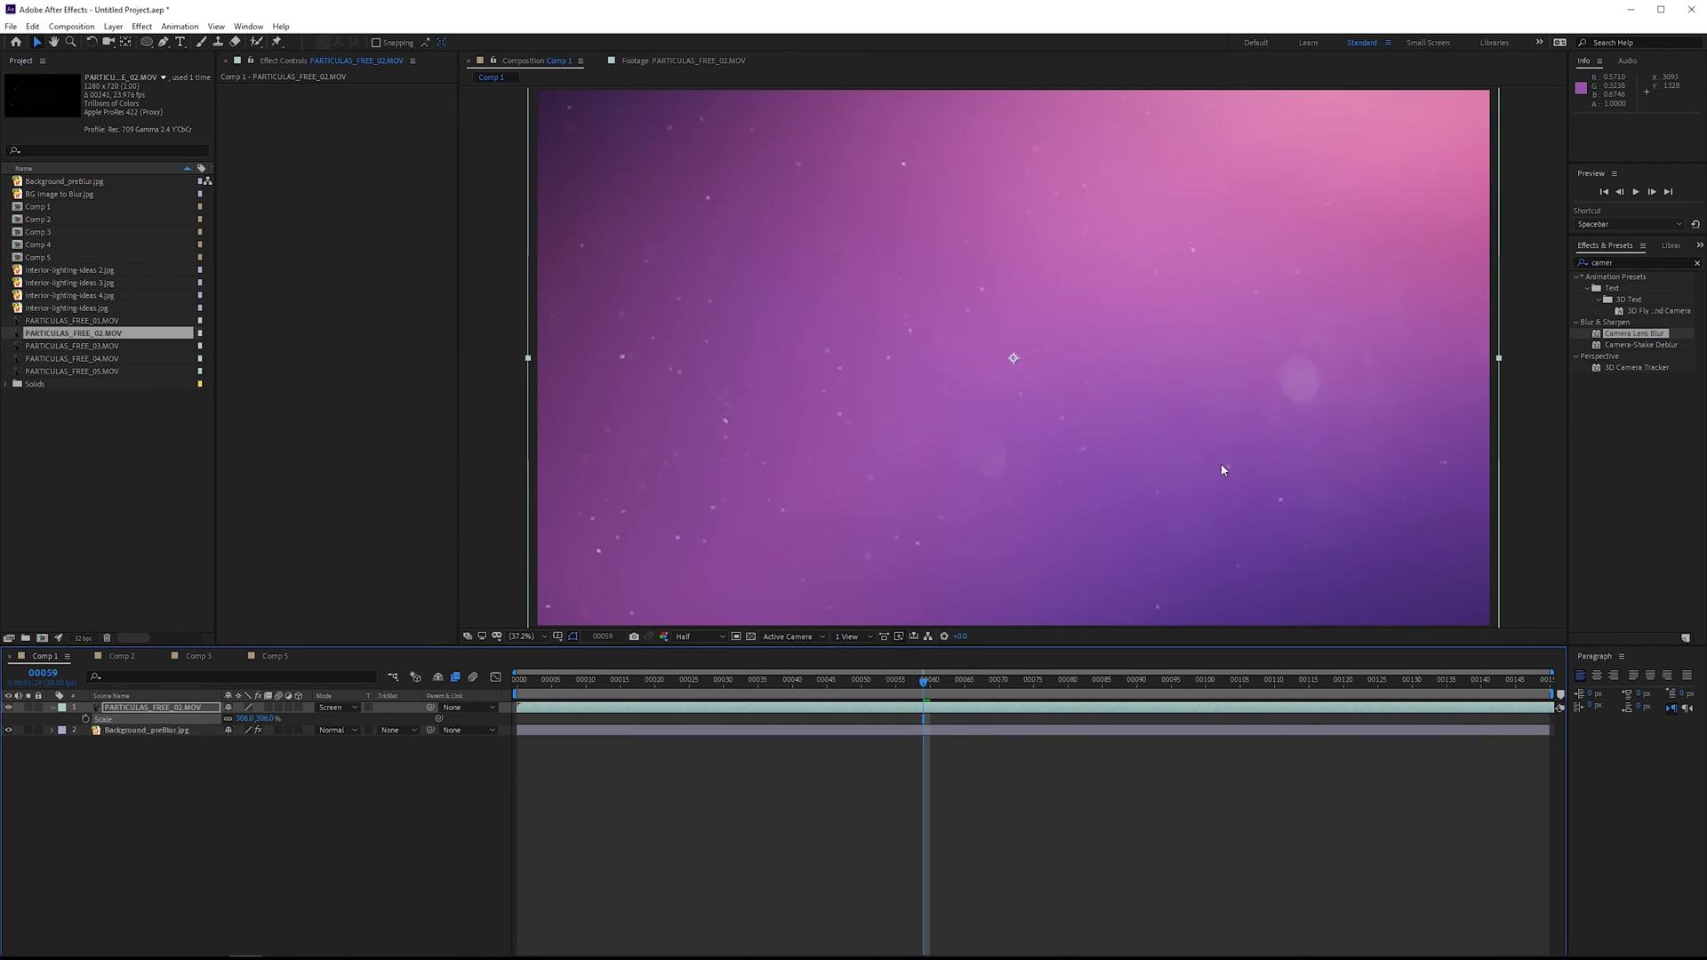
pyautogui.hotkey('ctrl', 'z')
pyautogui.press('space')
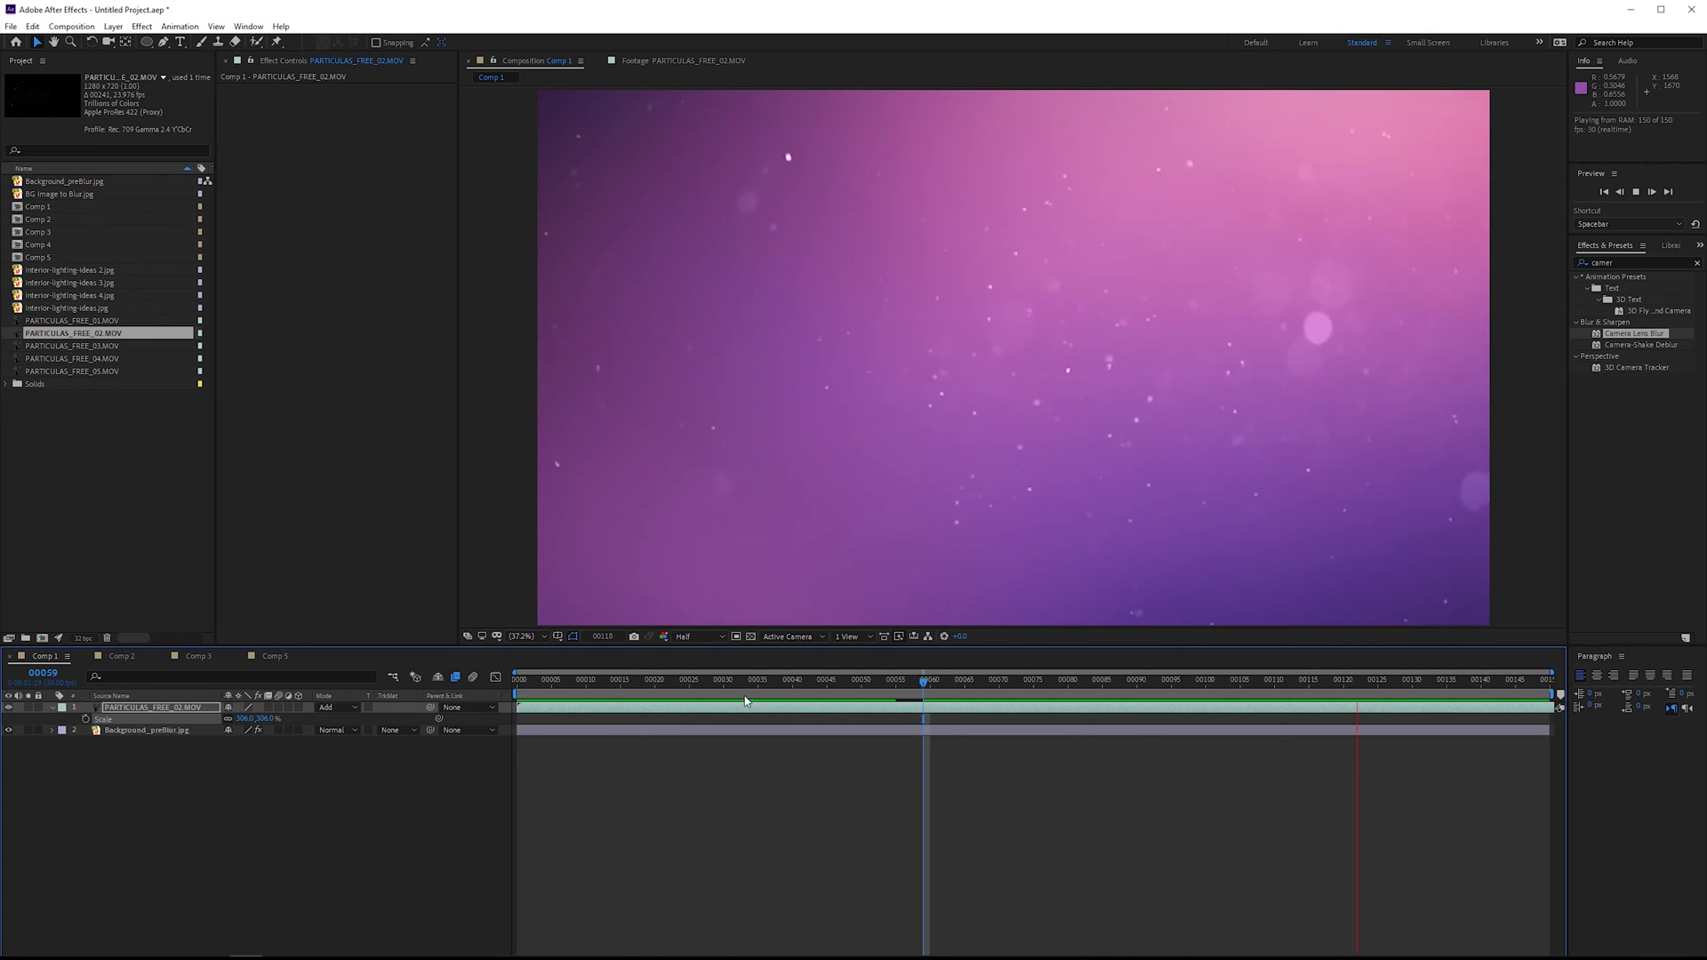
pyautogui.press('space')
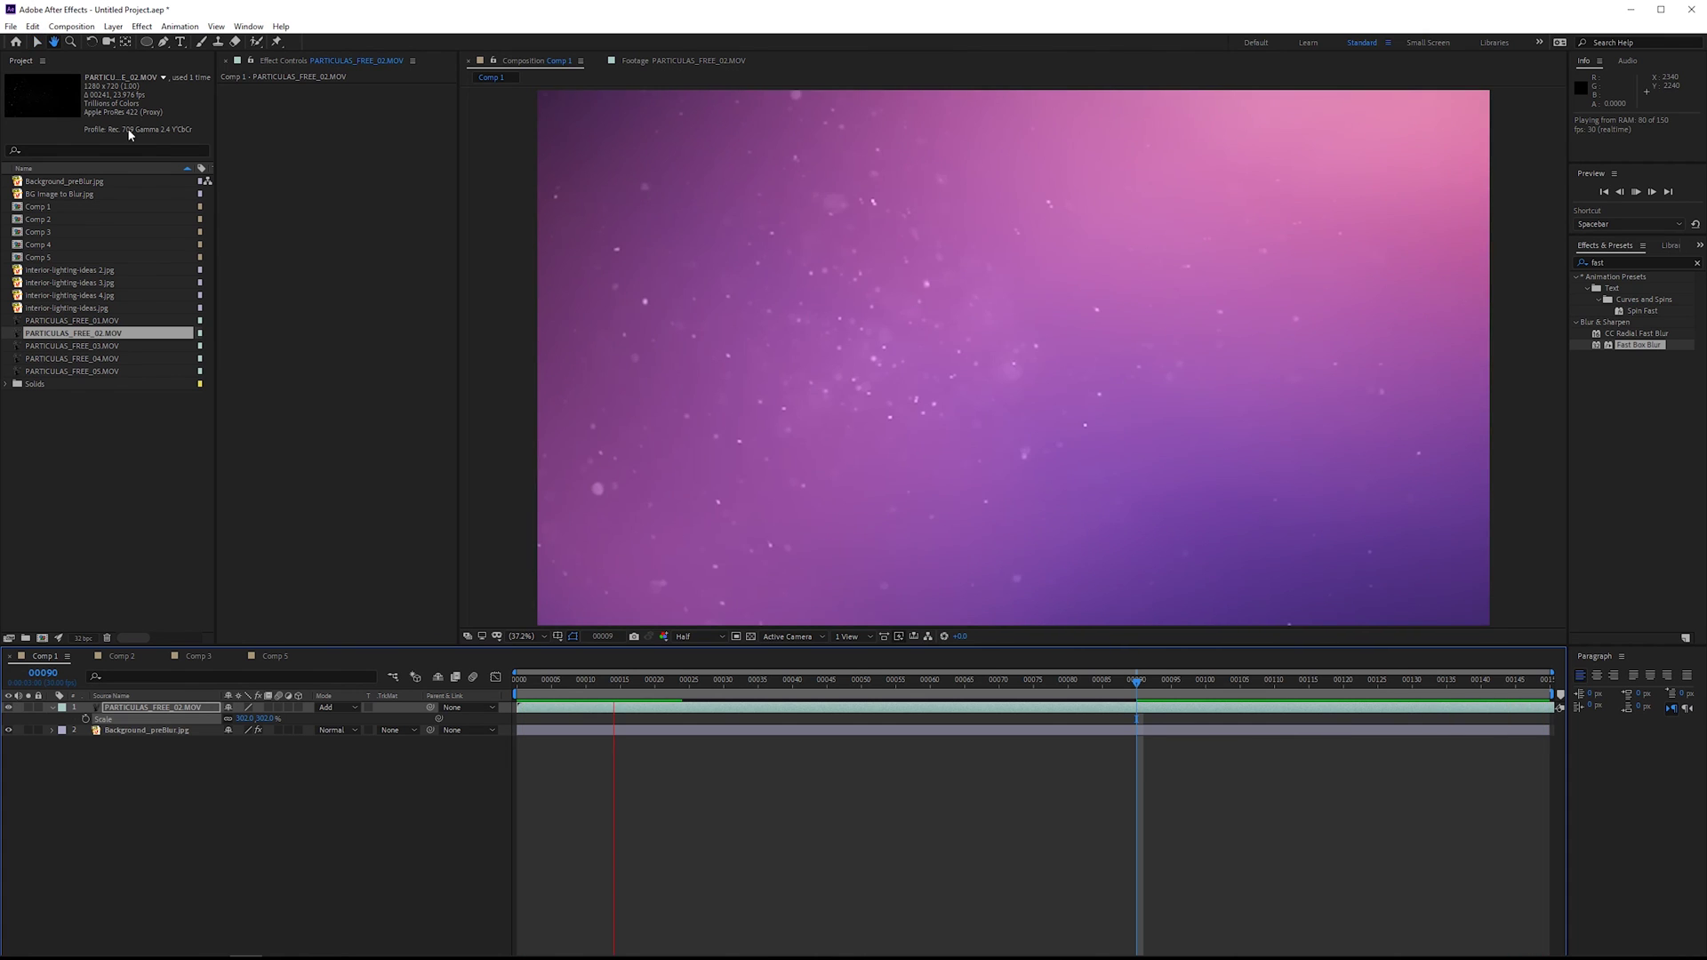
# Time-stretch the particle layer to a 200% stretch factor
pyautogui.press('space')
pyautogui.click(113, 25)
pyautogui.moveTo(267, 197)
pyautogui.click(417, 227)
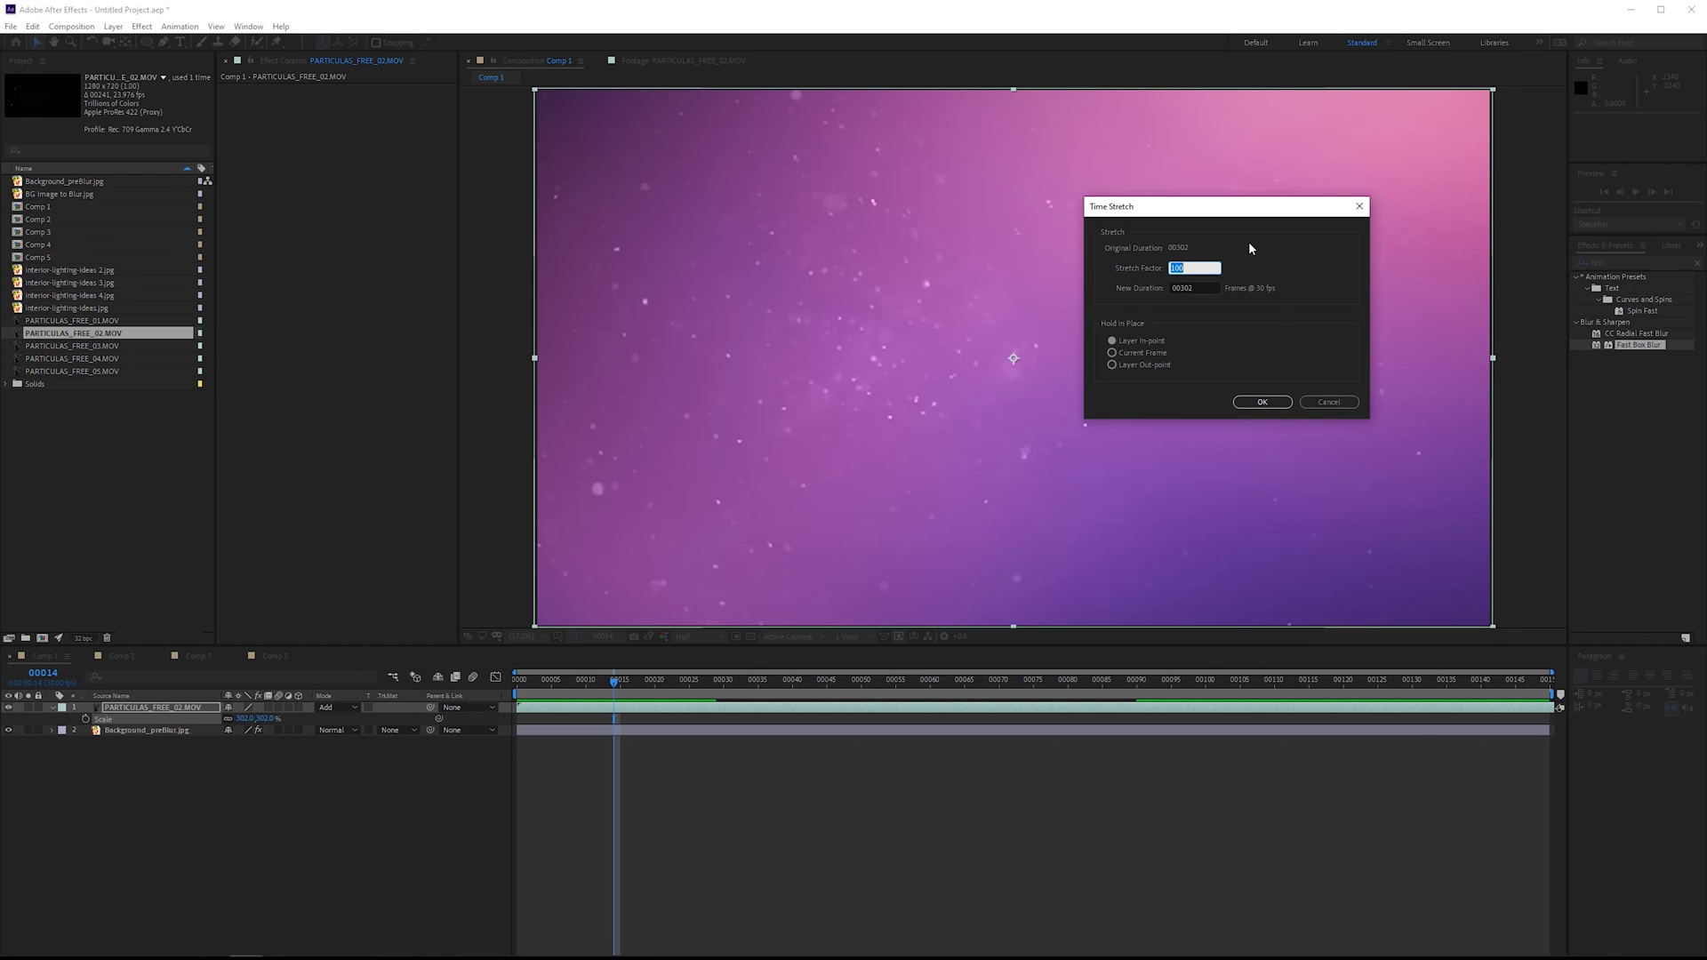
pyautogui.write('200')
pyautogui.press('Return')
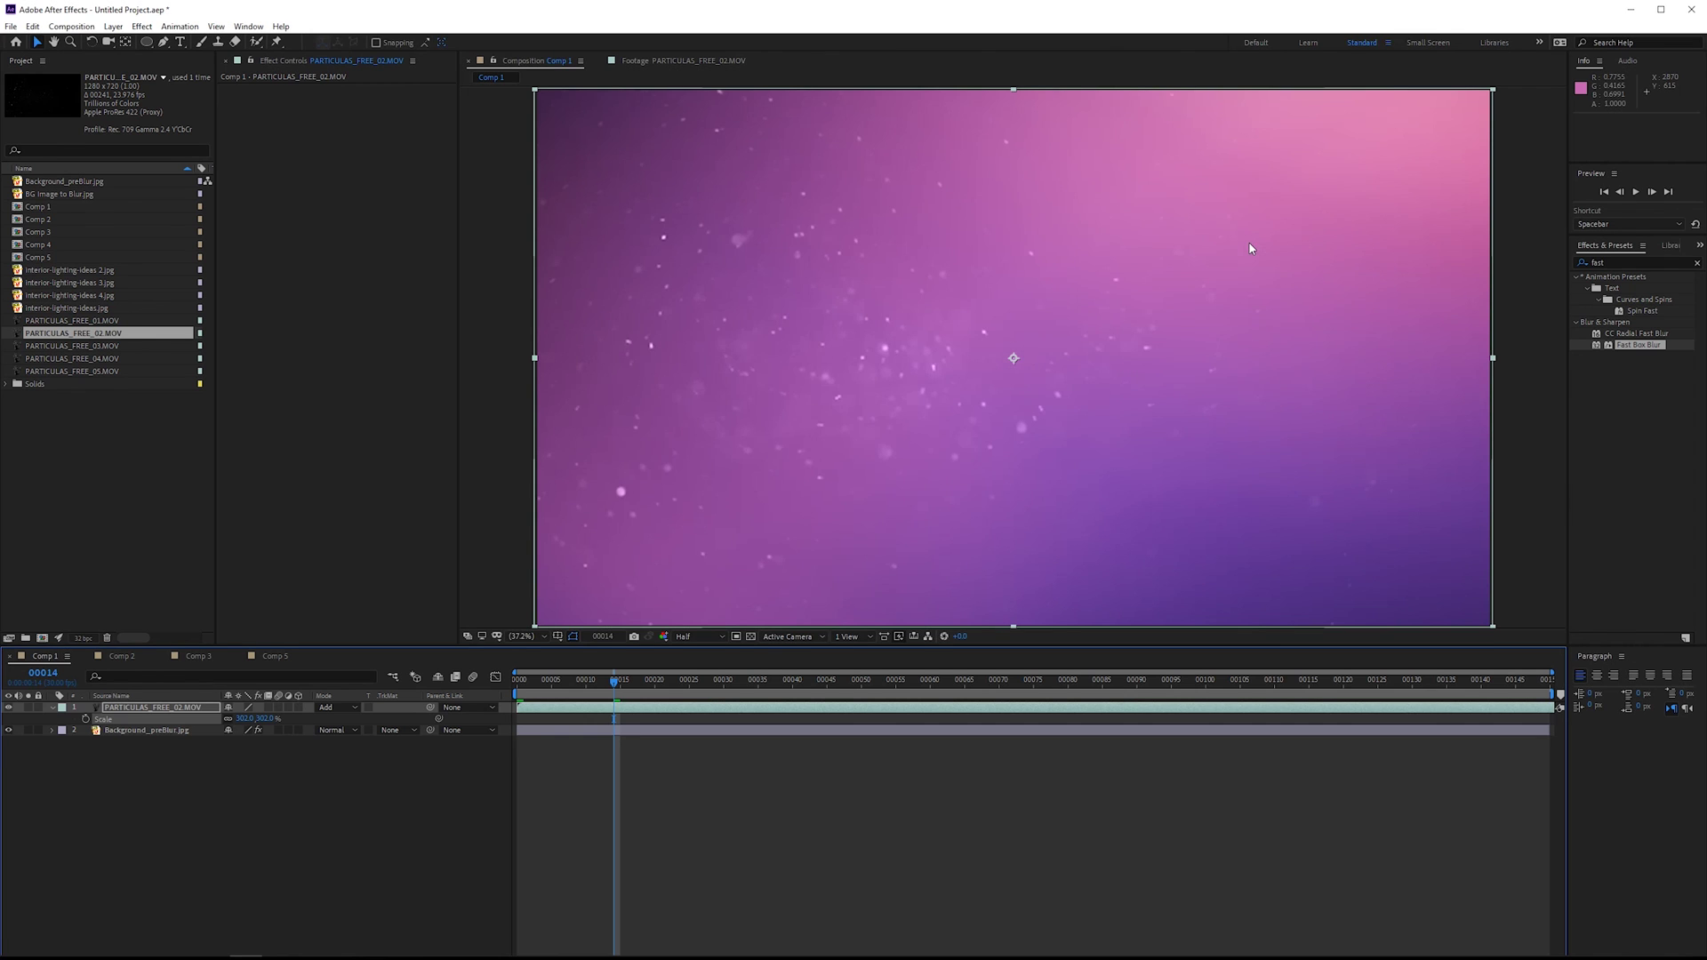
# Turn on frame blending for the particle layer and preview around frame 00047
pyautogui.press('space')
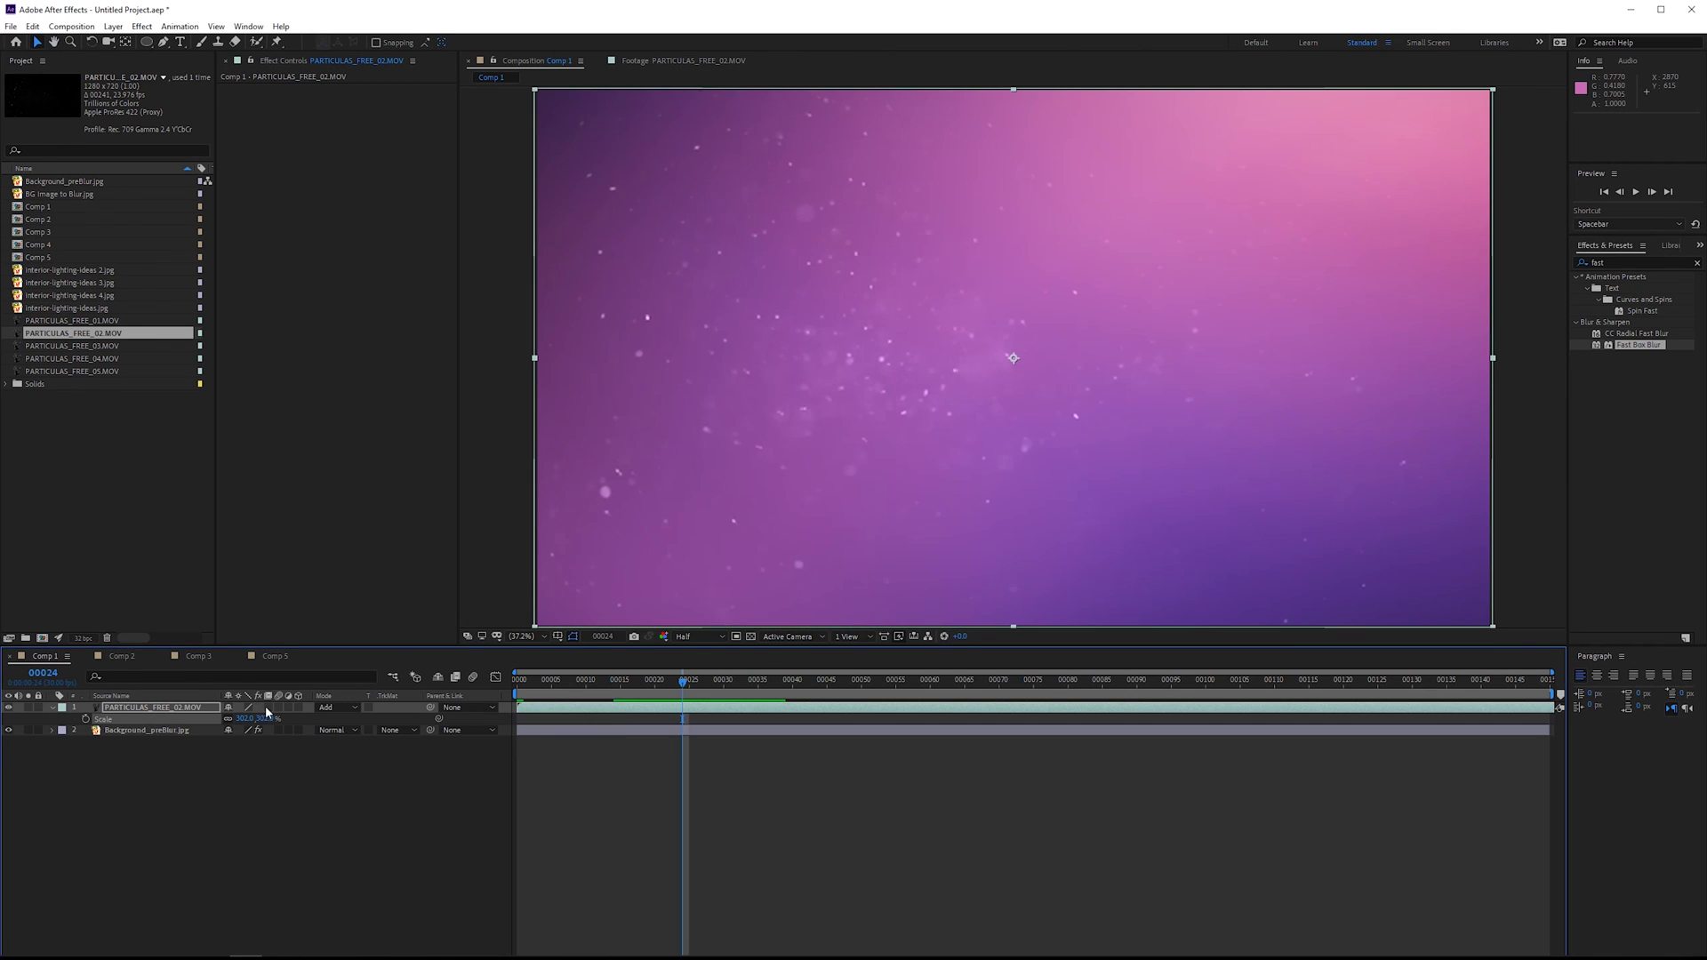
pyautogui.click(268, 707)
pyautogui.press('space')
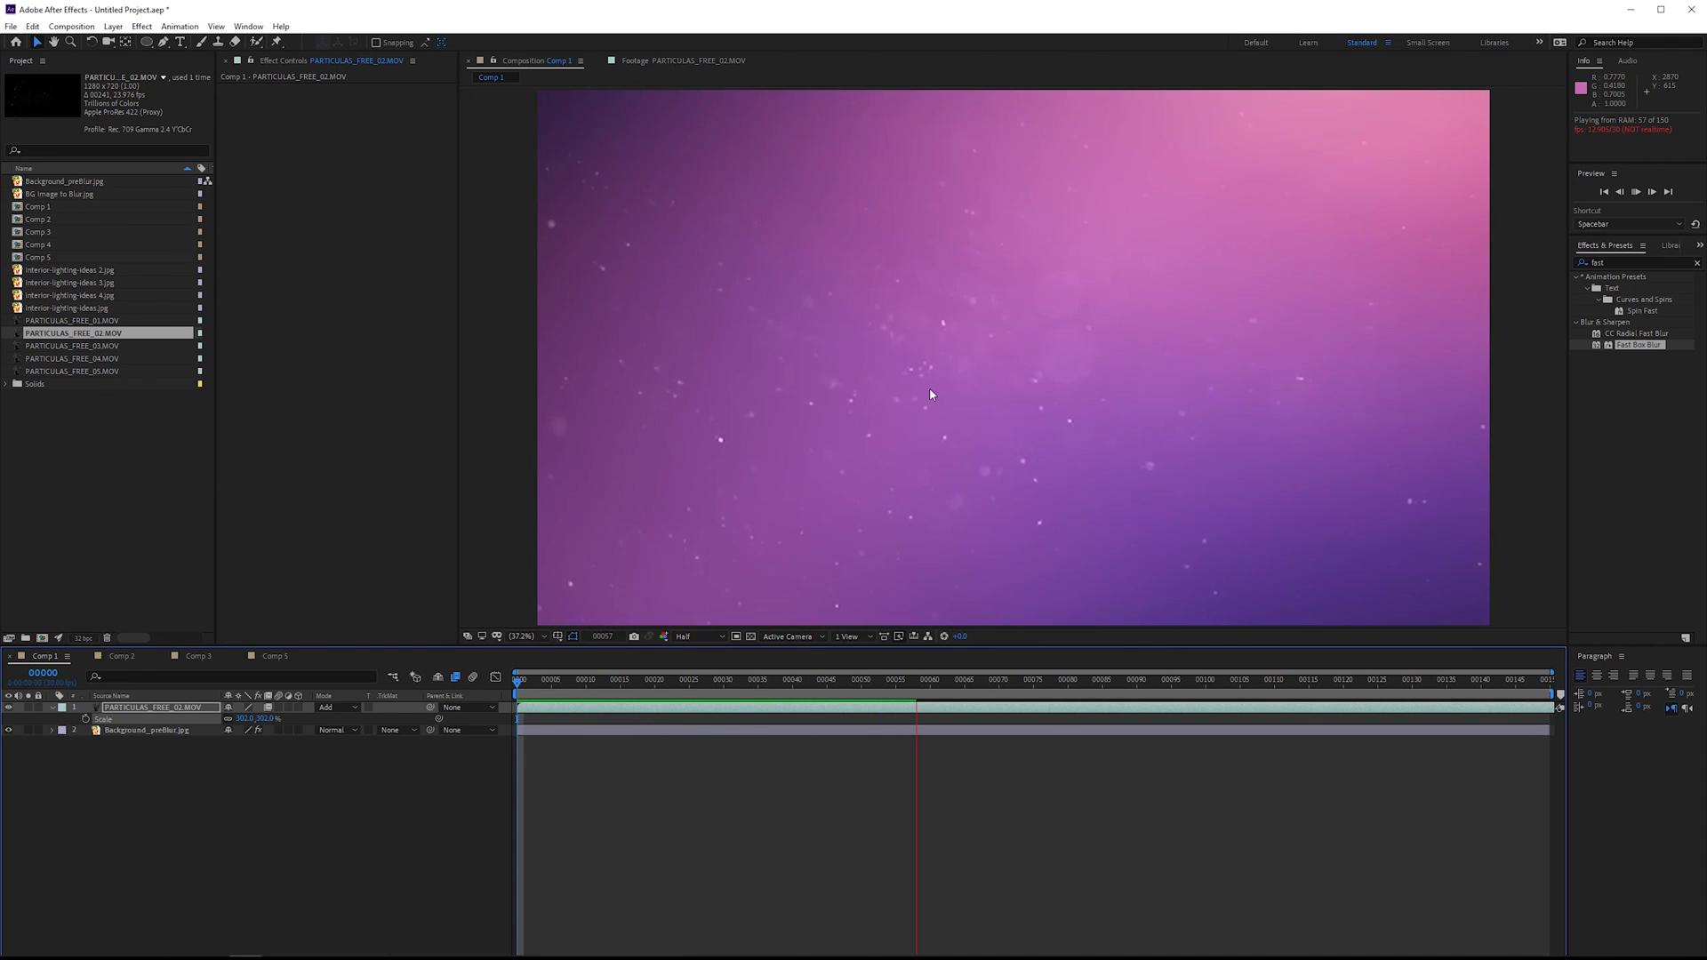
pyautogui.moveTo(892, 690); pyautogui.dragTo(840, 683)
# Apply Camera Lens Blur to the particle layer, preview it, then switch the effect off
pyautogui.click(1638, 263)
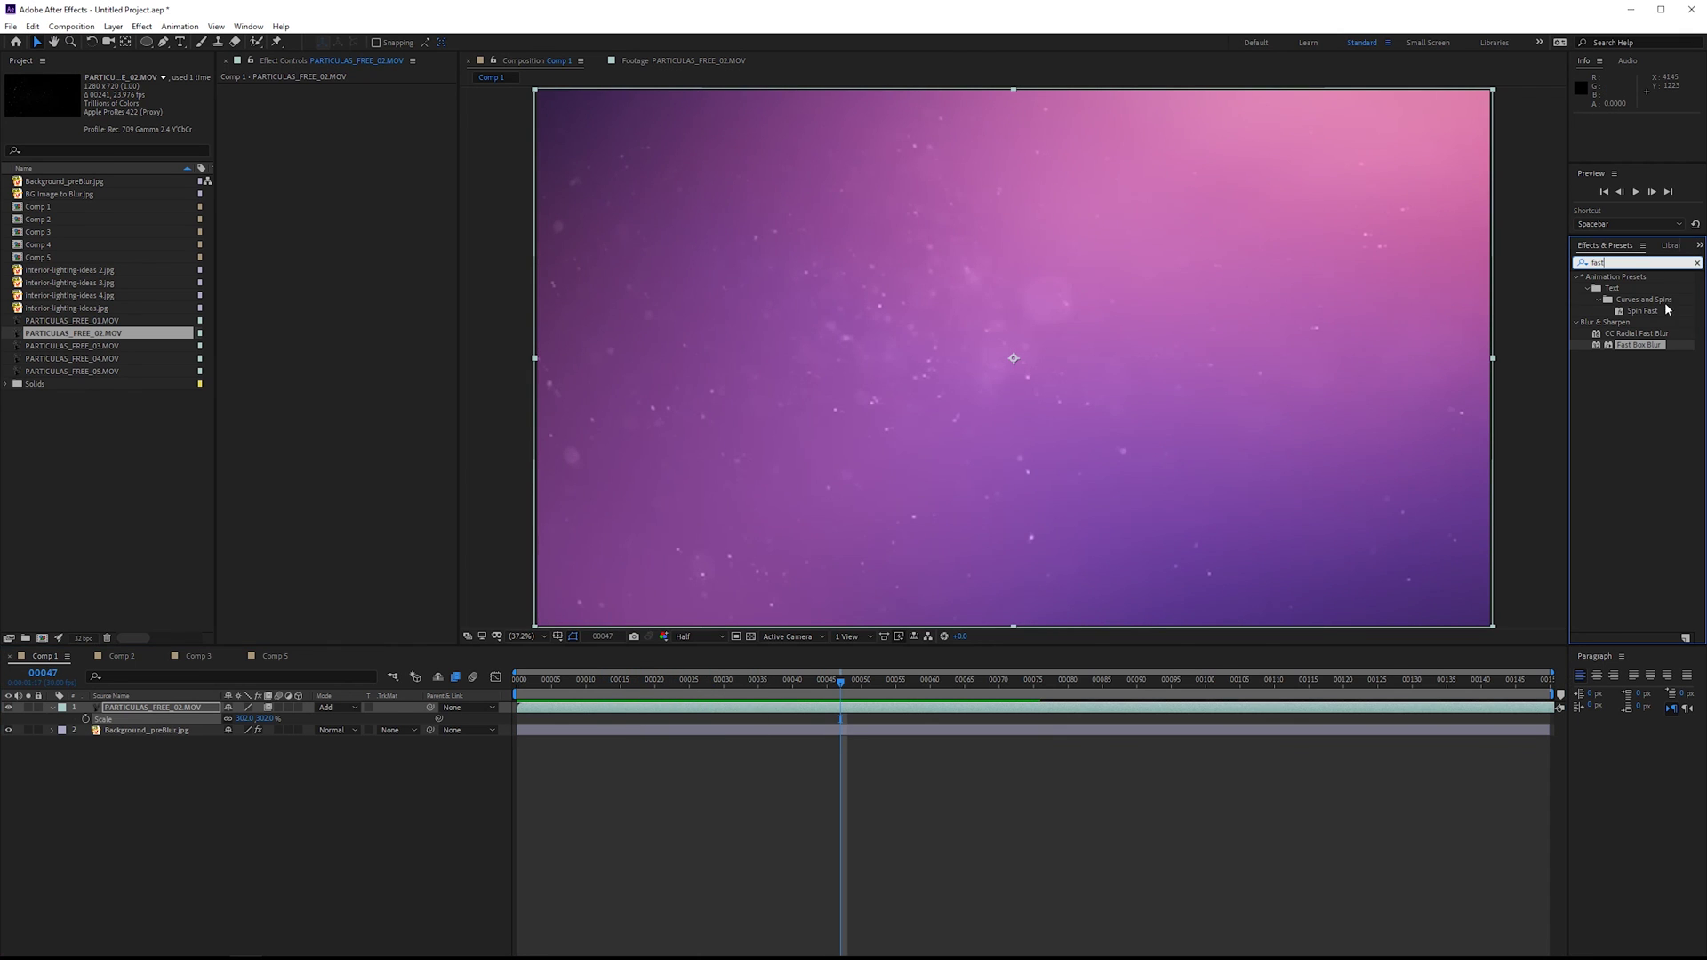
pyautogui.write('camera')
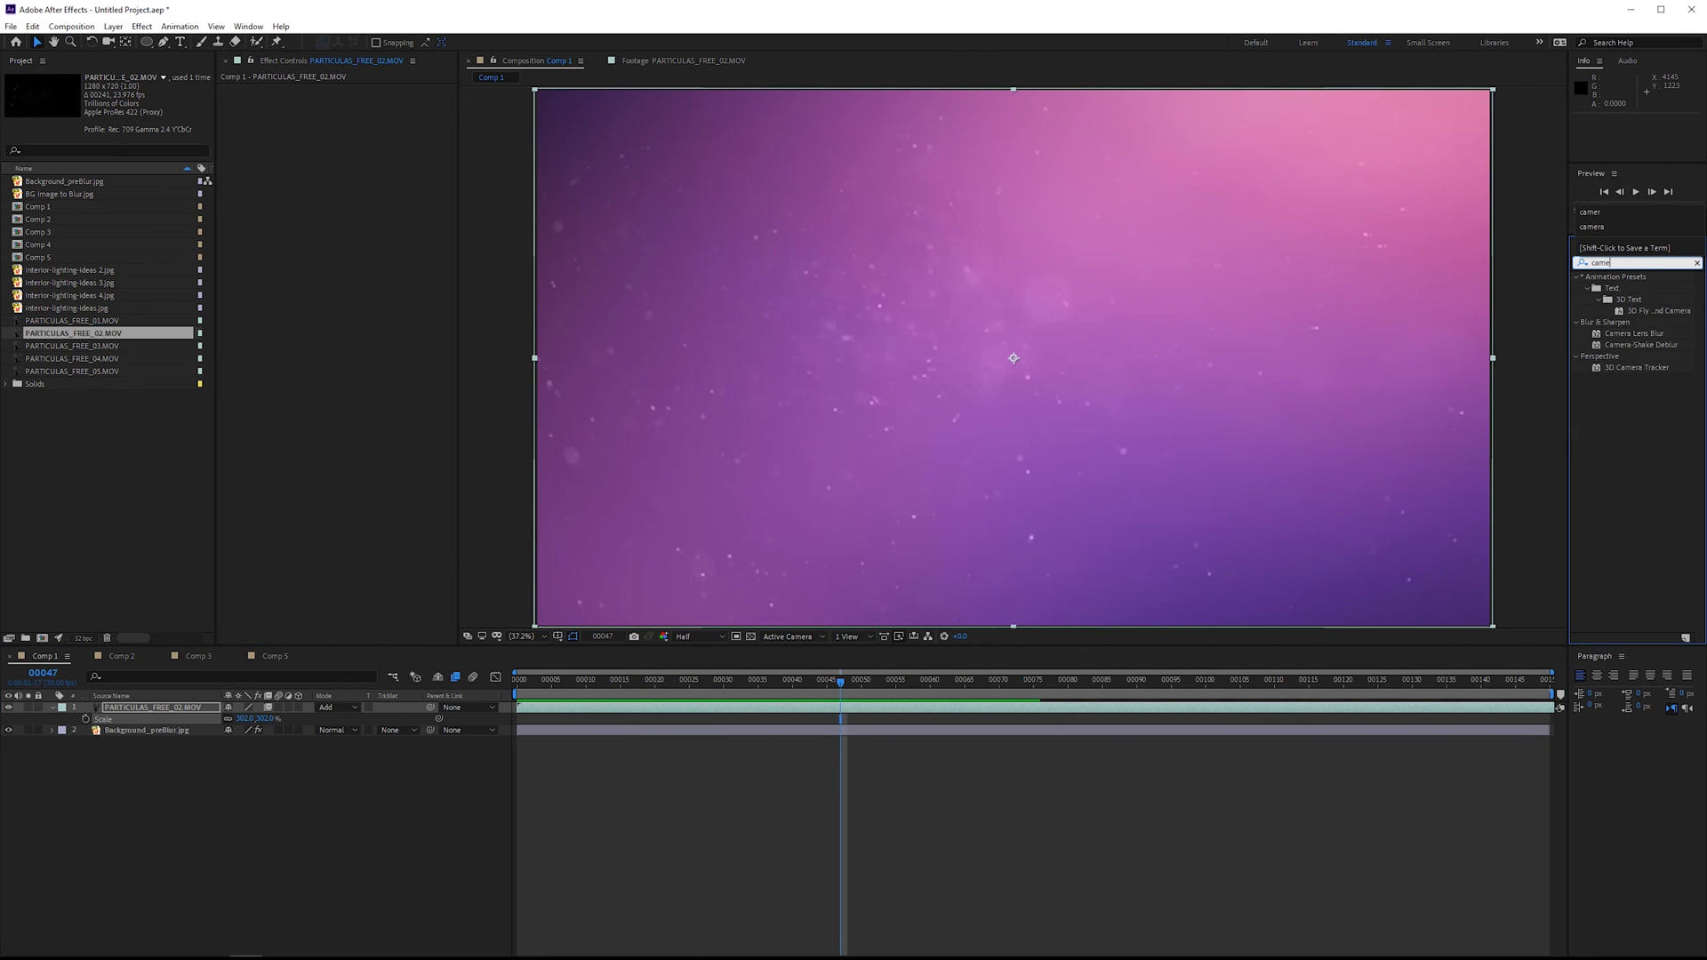
pyautogui.doubleClick(1658, 338)
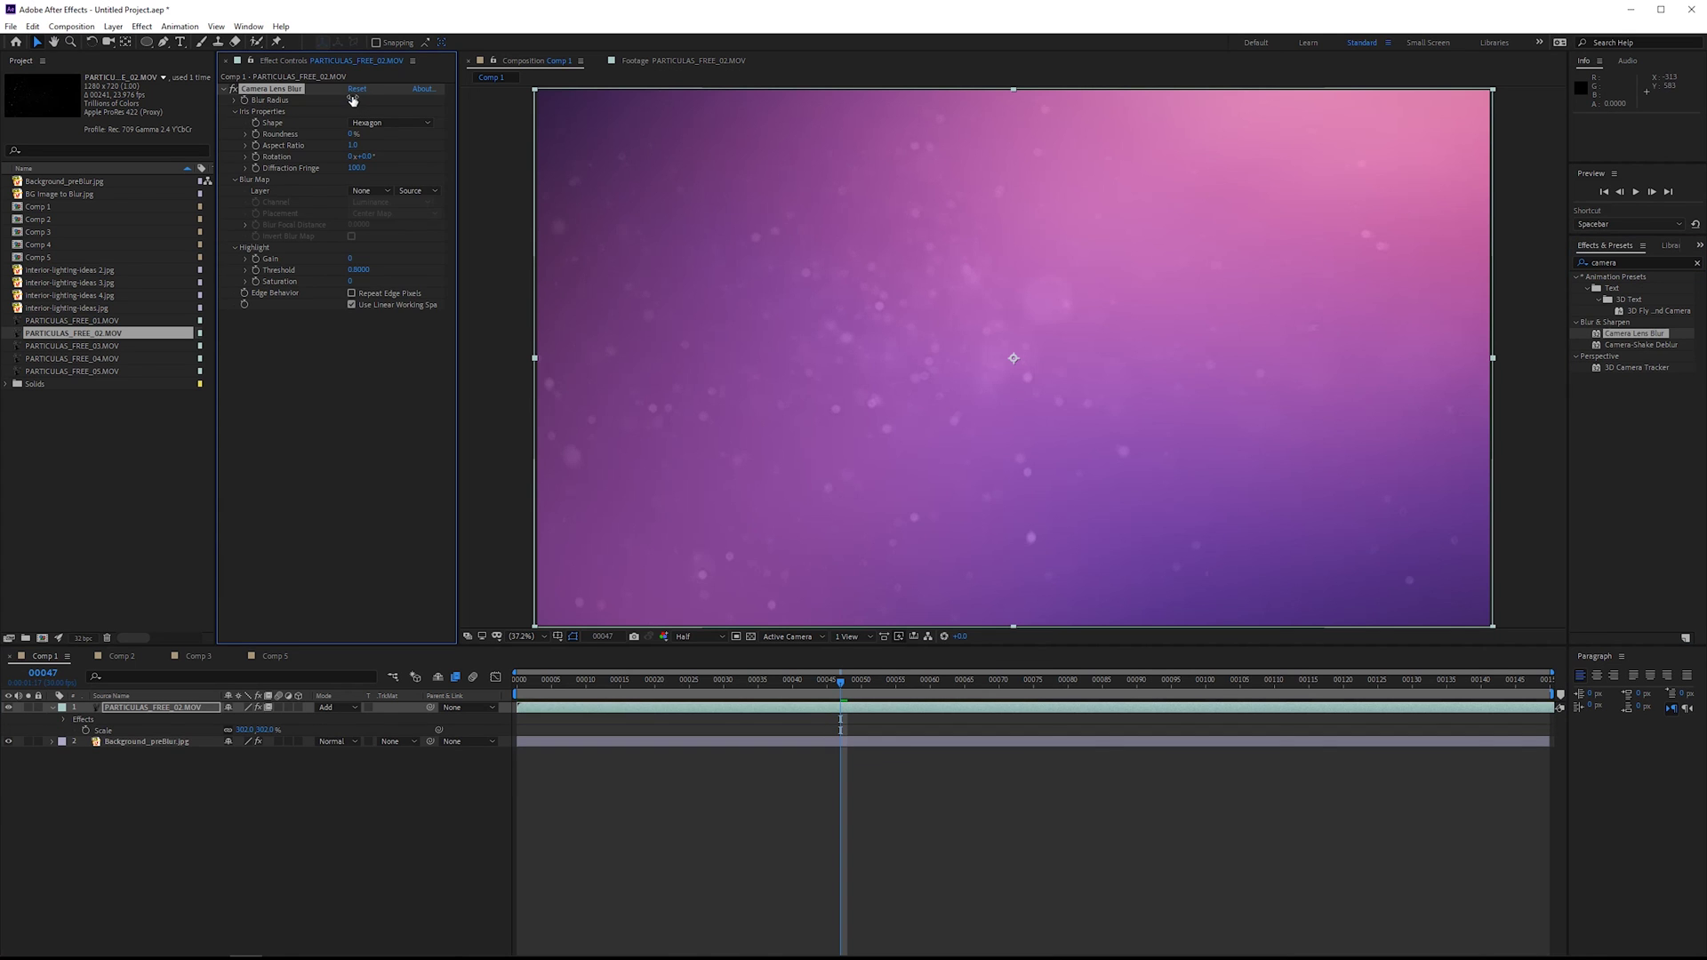
pyautogui.moveTo(355, 100); pyautogui.dragTo(350, 99)
pyautogui.press('t')
pyautogui.press('space')
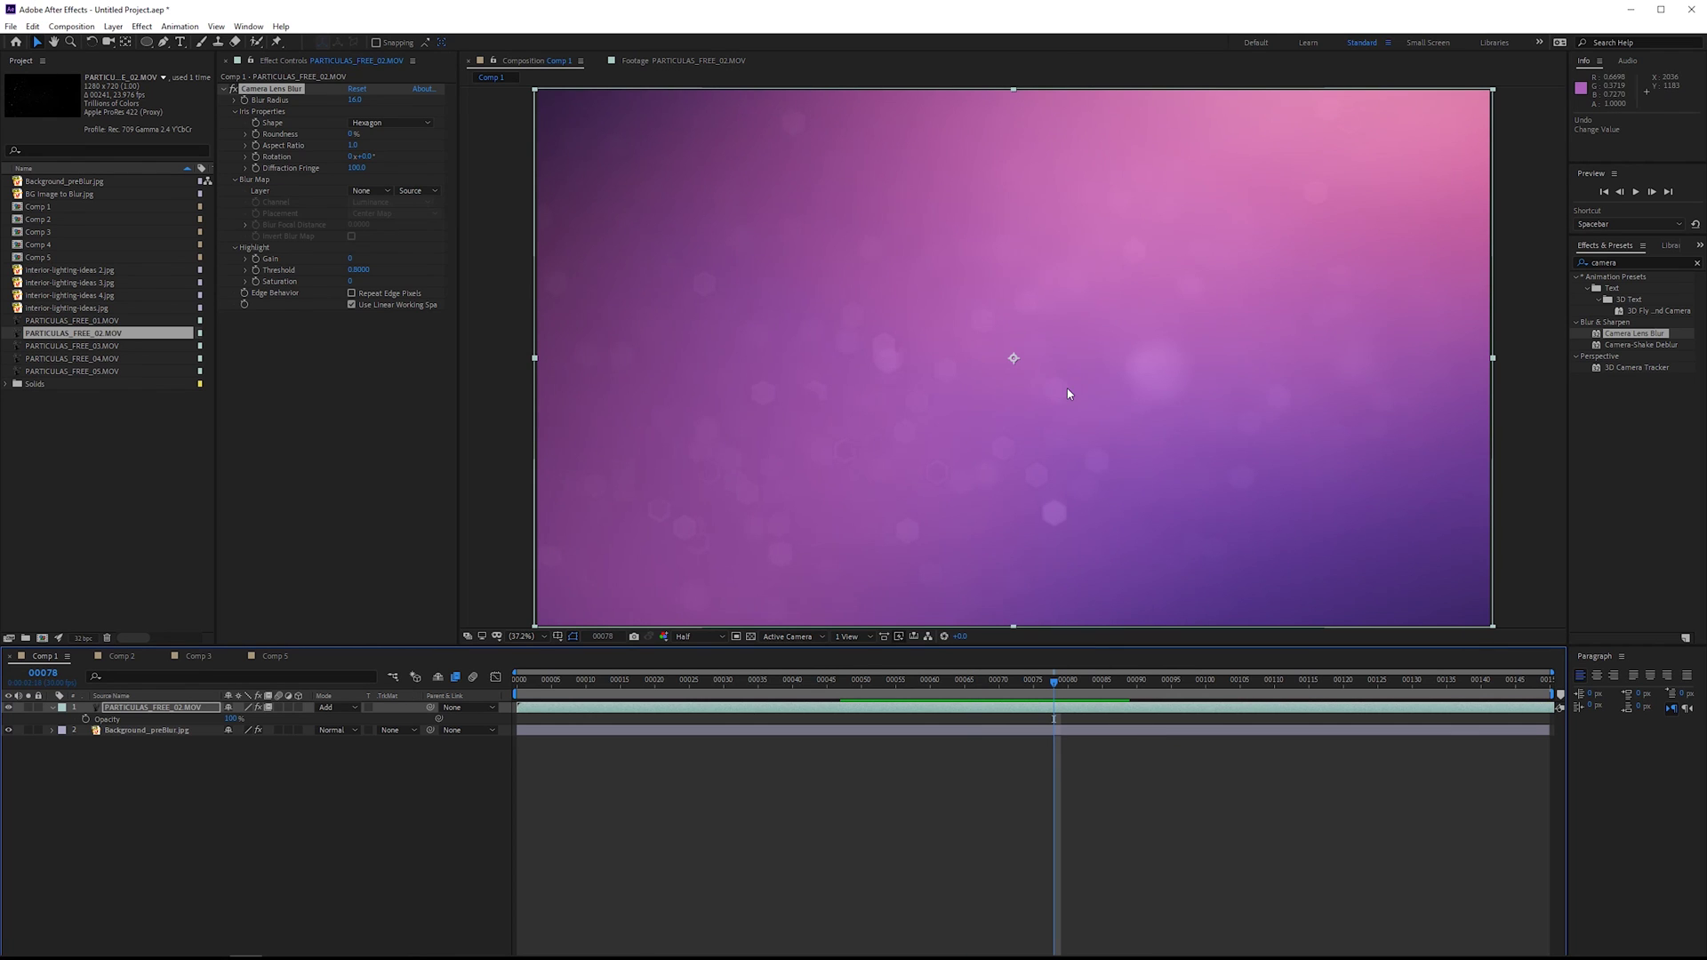
pyautogui.click(232, 89)
# Add Gaussian Blur to the particle layer with Blurriness raised to about 58, previewing
pyautogui.hotkey('ctrl', '5')
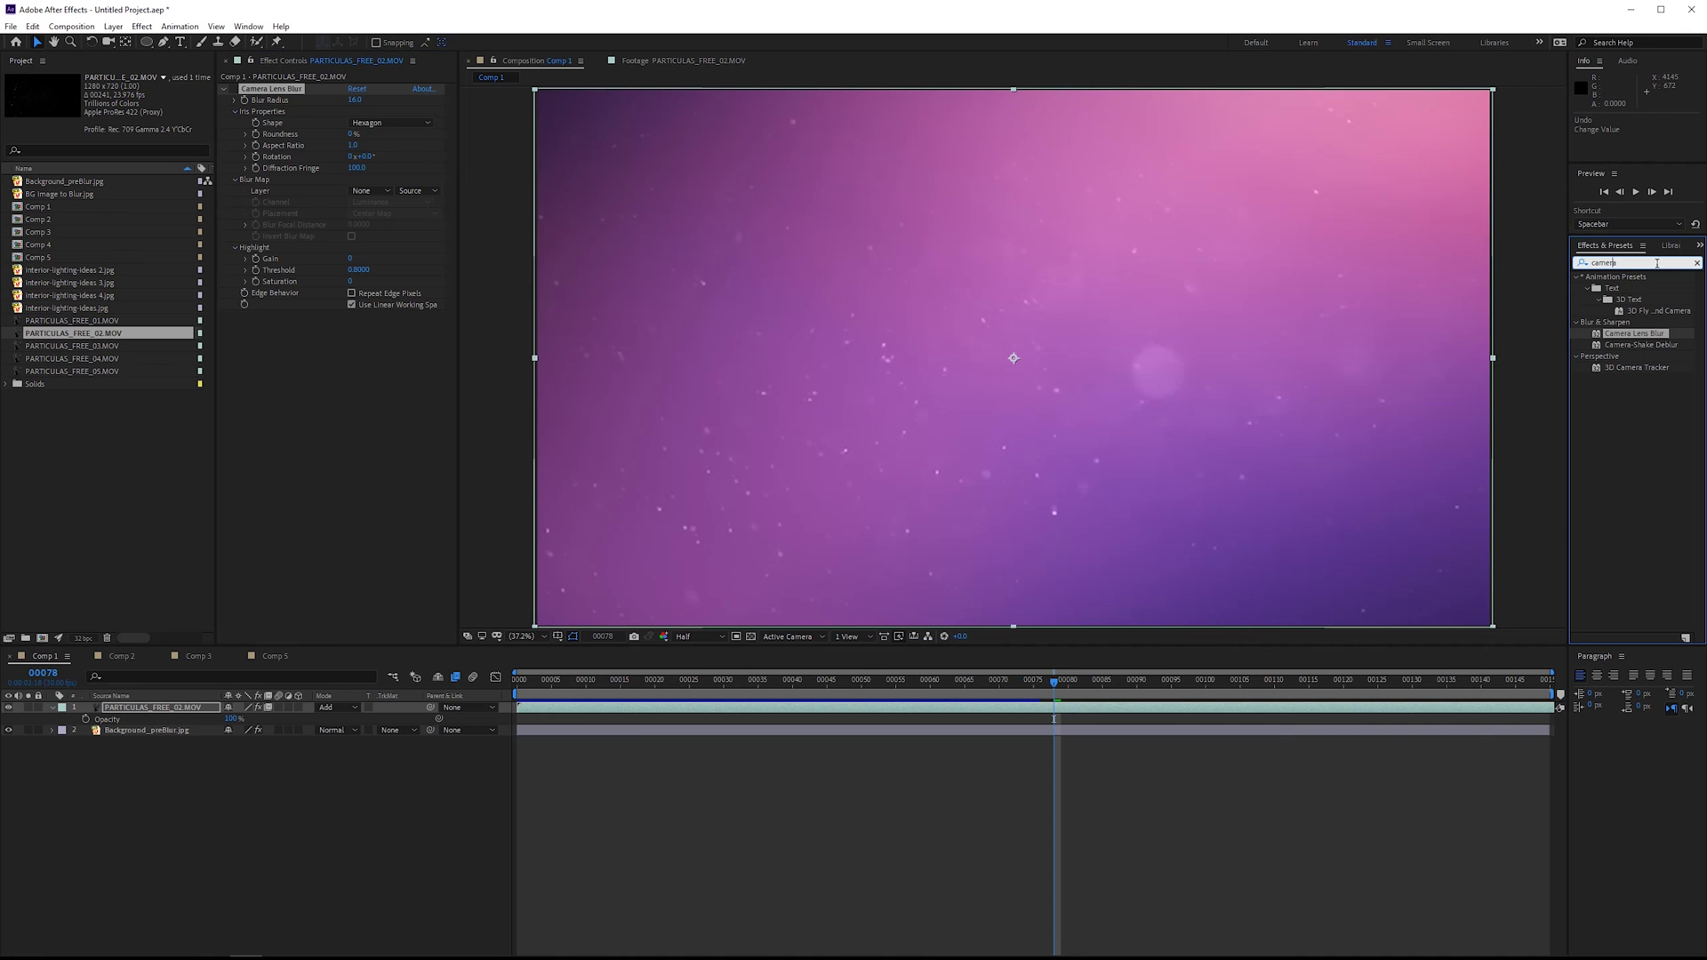
pyautogui.write('gaus')
pyautogui.moveTo(1650, 297); pyautogui.dragTo(338, 329)
pyautogui.moveTo(507, 305); pyautogui.dragTo(694, 293)
pyautogui.press('space')
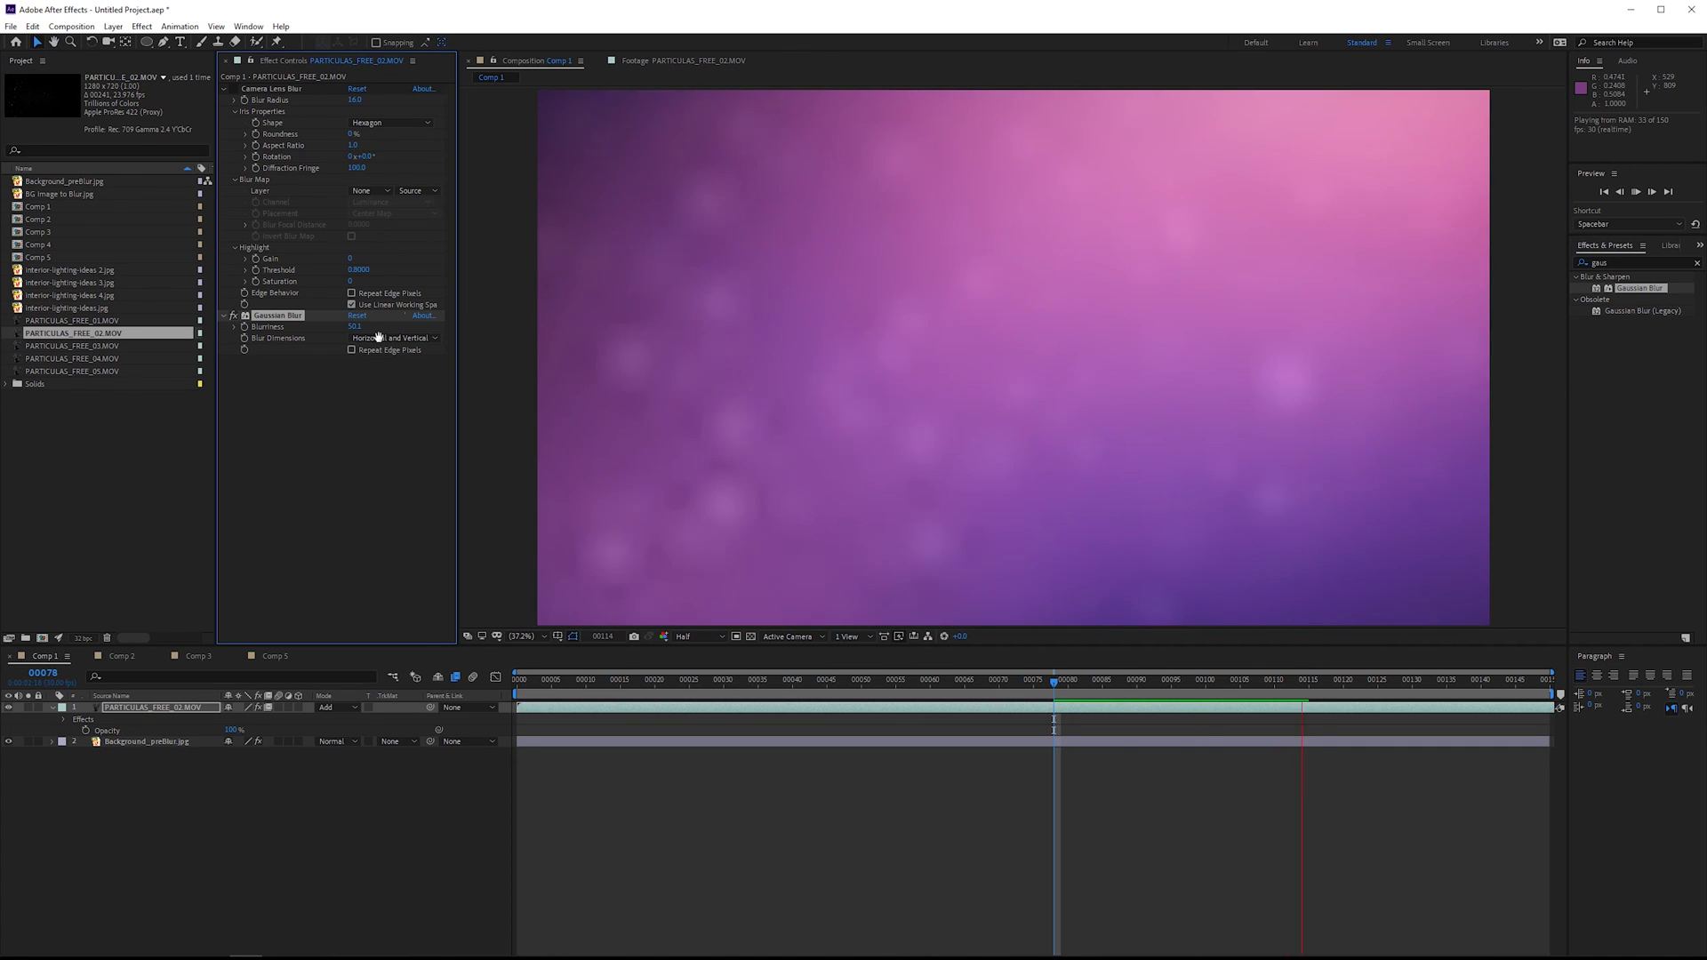
pyautogui.moveTo(355, 326); pyautogui.dragTo(483, 325)
pyautogui.press('space')
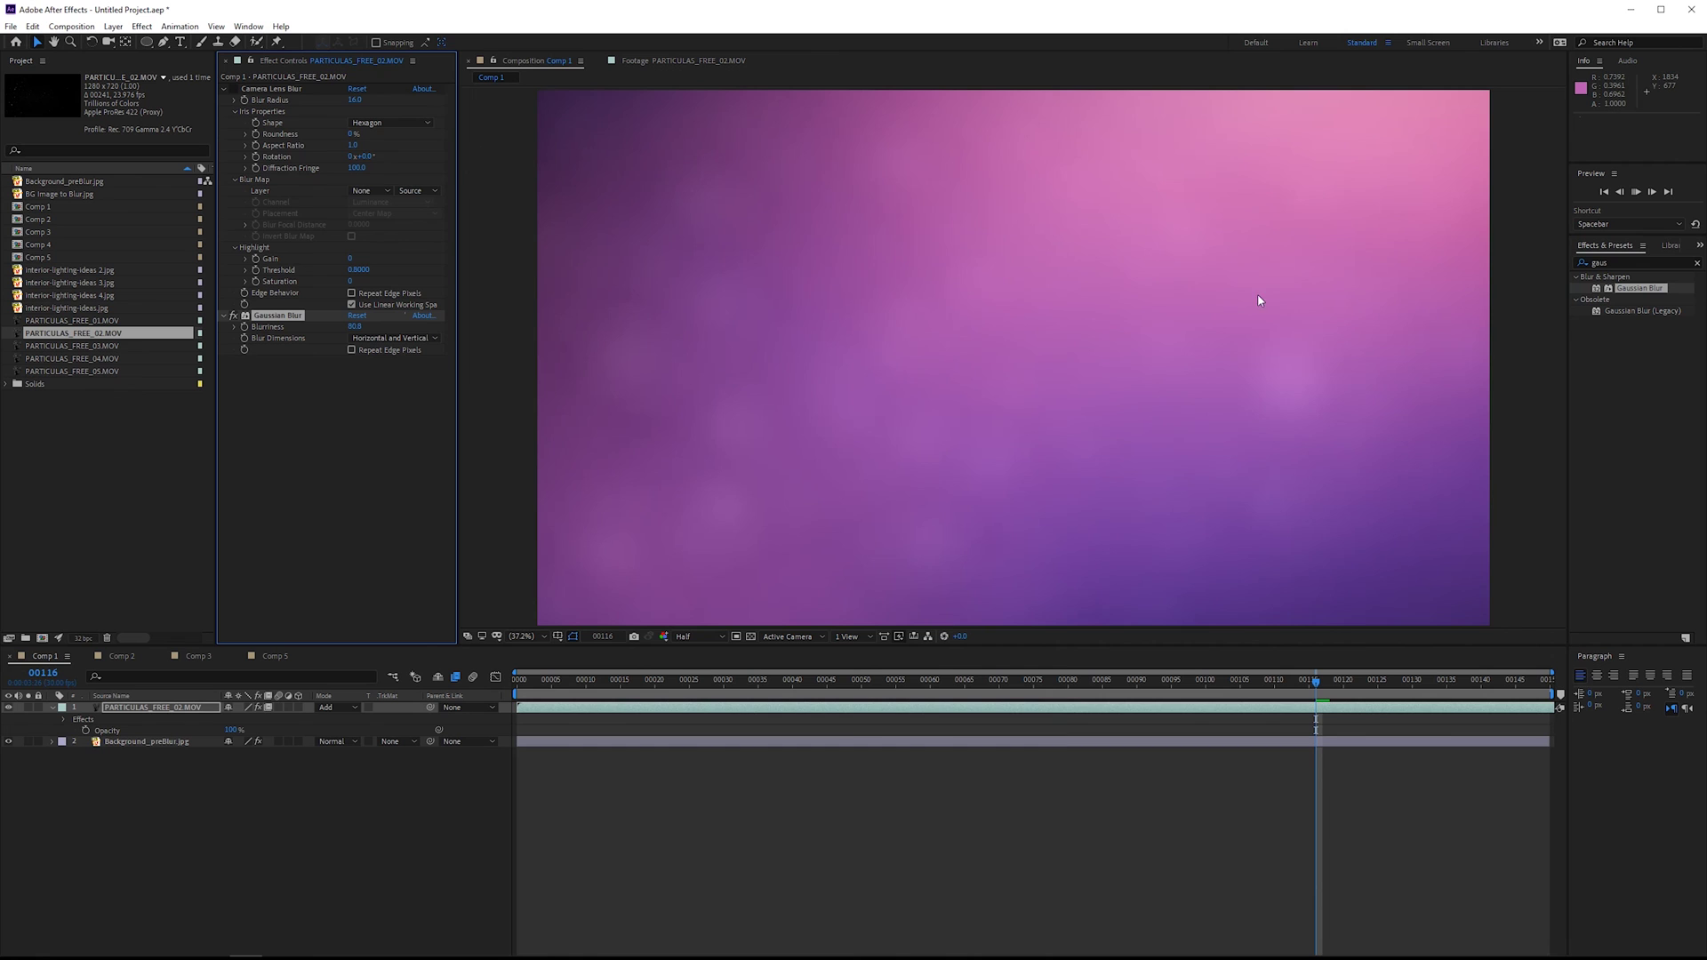
pyautogui.click(129, 714)
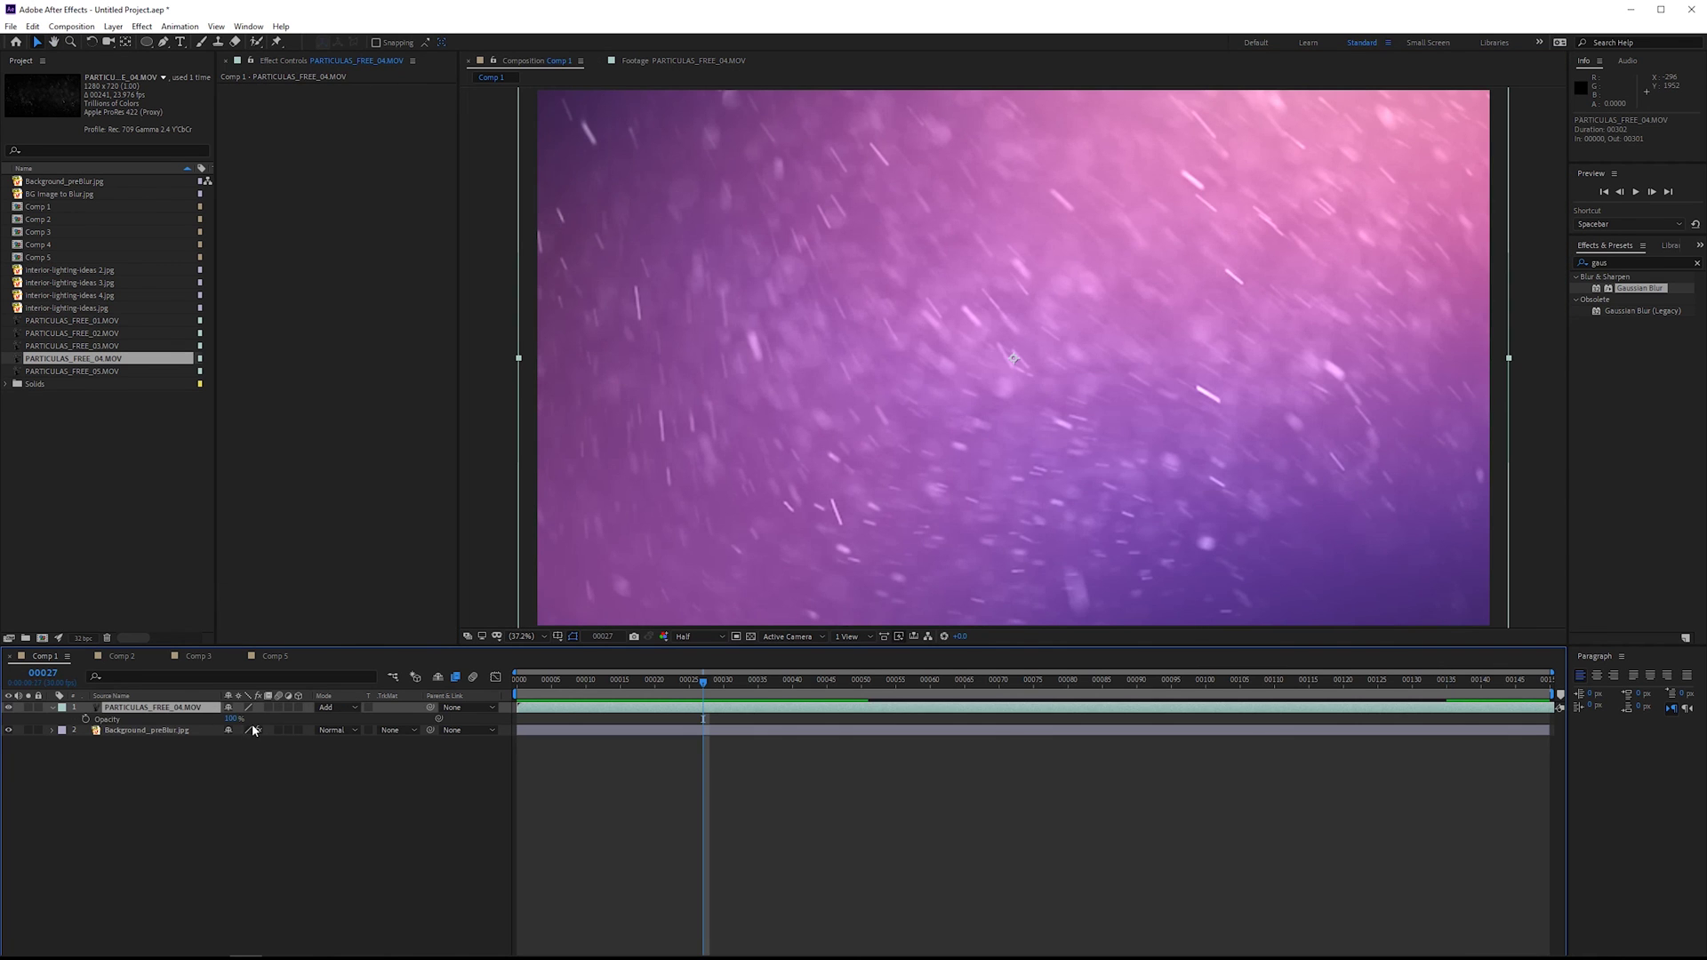
# Lower the PARTICULAS_FREE_04.MOV layer's opacity to about 14% and preview the faint particles
pyautogui.moveTo(234, 722); pyautogui.dragTo(167, 730)
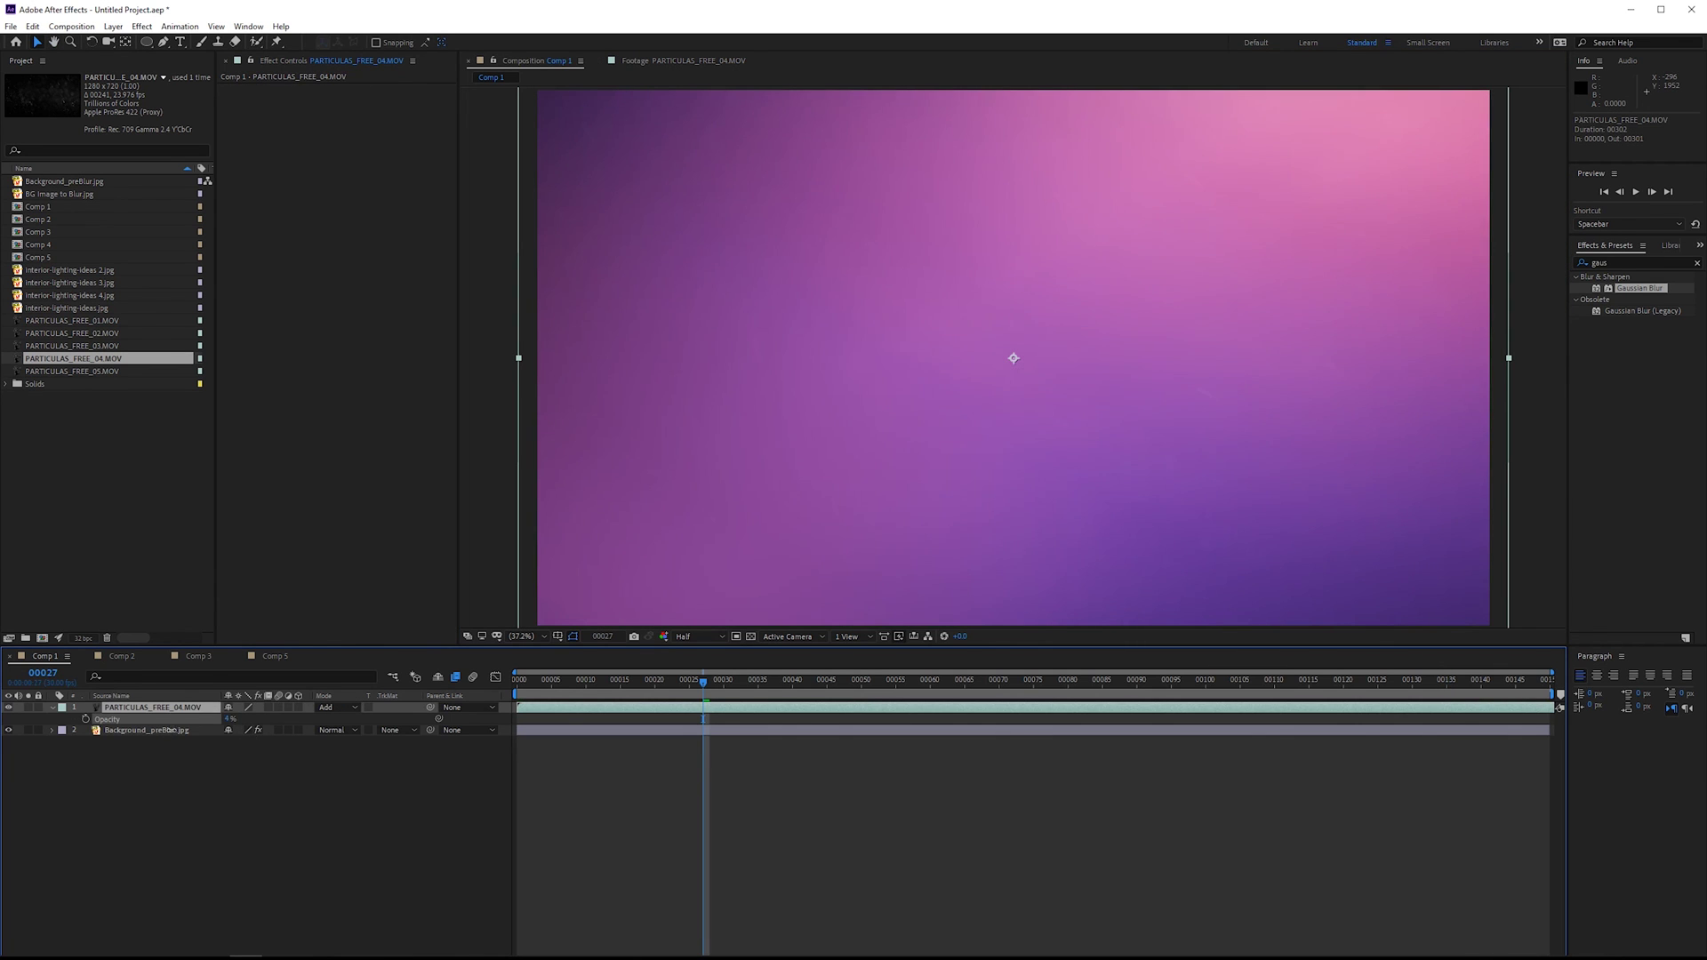
pyautogui.press('space')
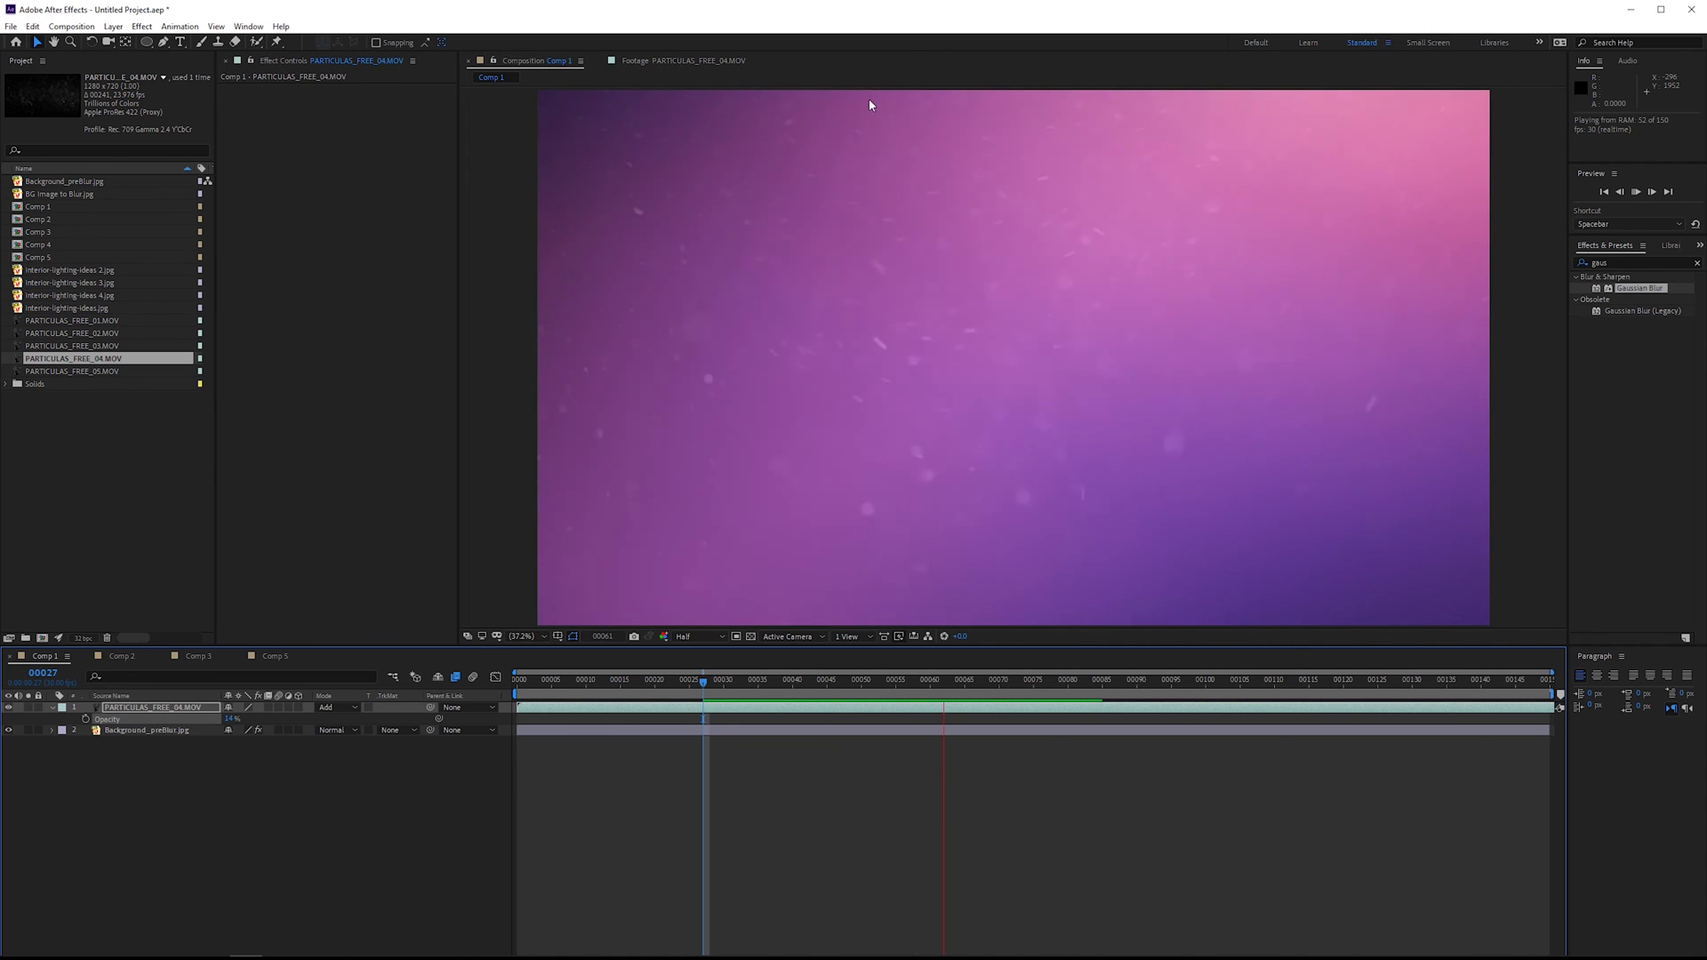